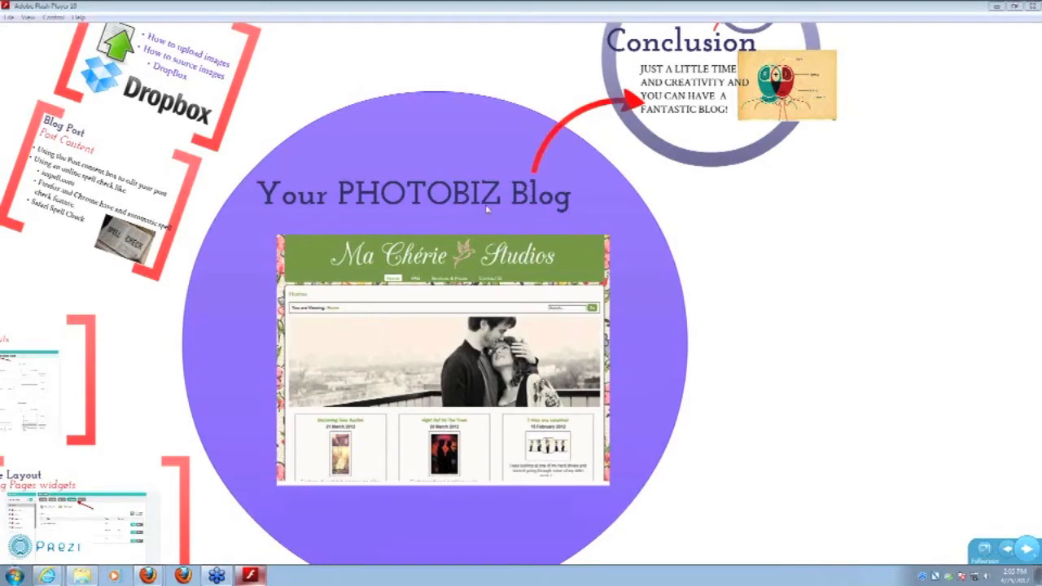
Advance the presentation to the Blog Post slide about Post Settings
click(541, 280)
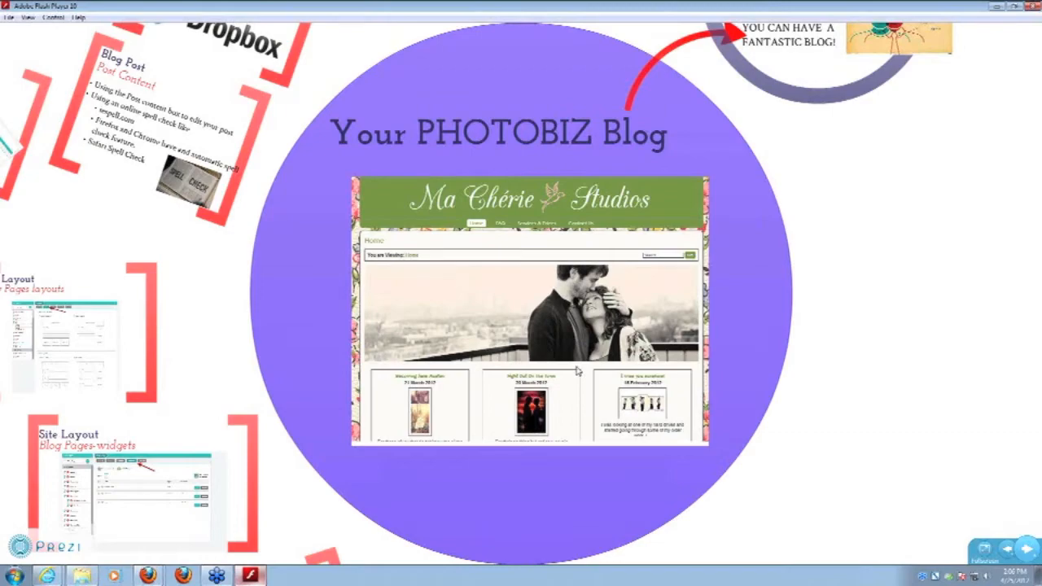
click(1029, 549)
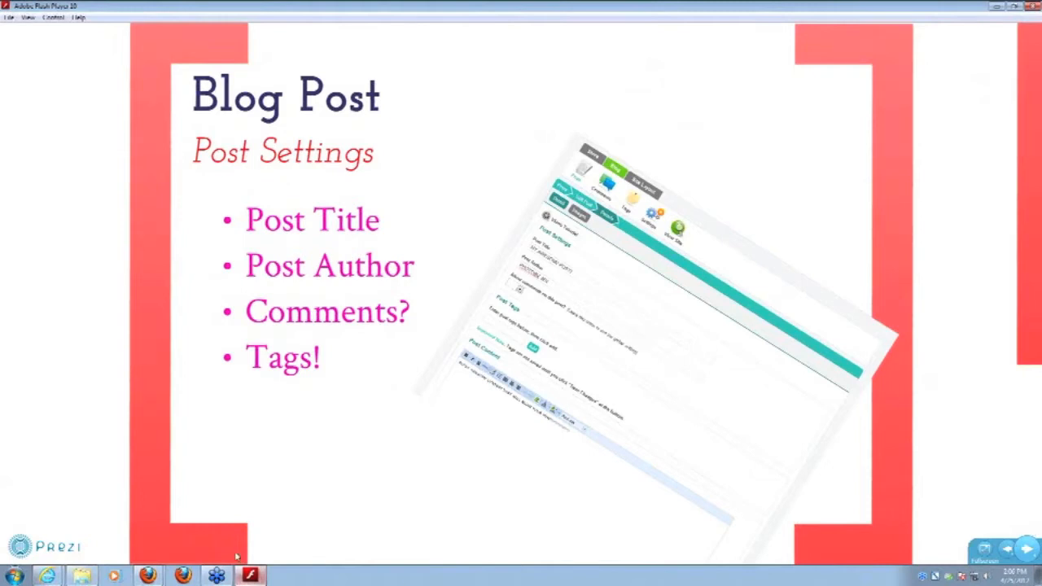
Switch to the PhotoBiz control panel in Firefox and start a new blog post
click(149, 576)
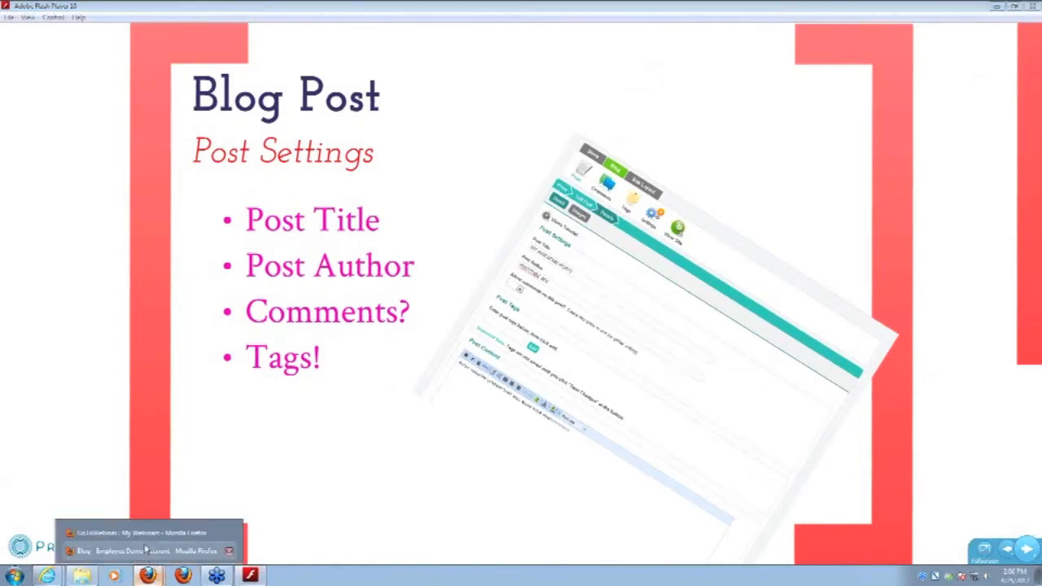
click(155, 552)
click(90, 8)
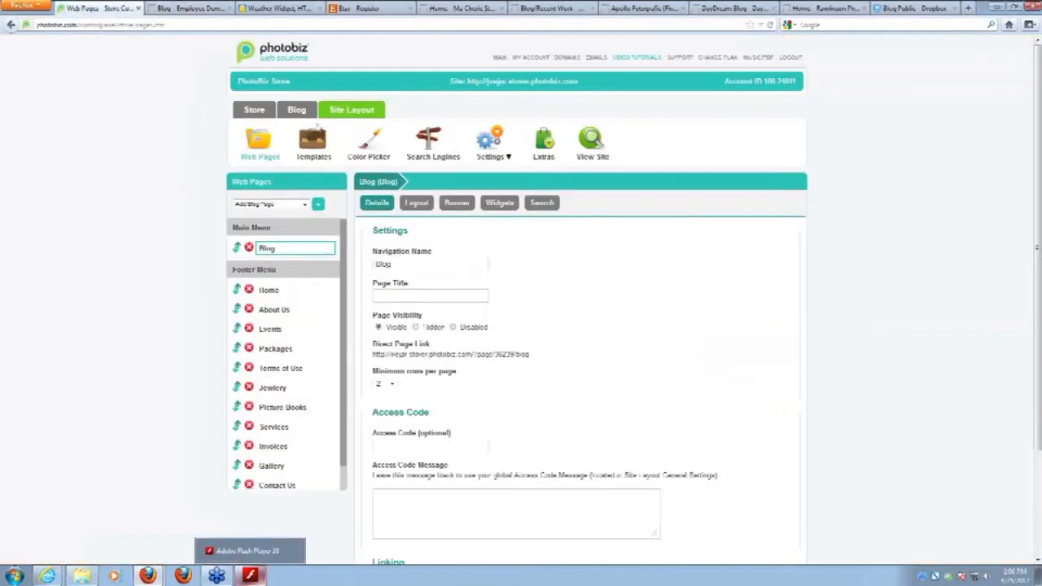
click(298, 110)
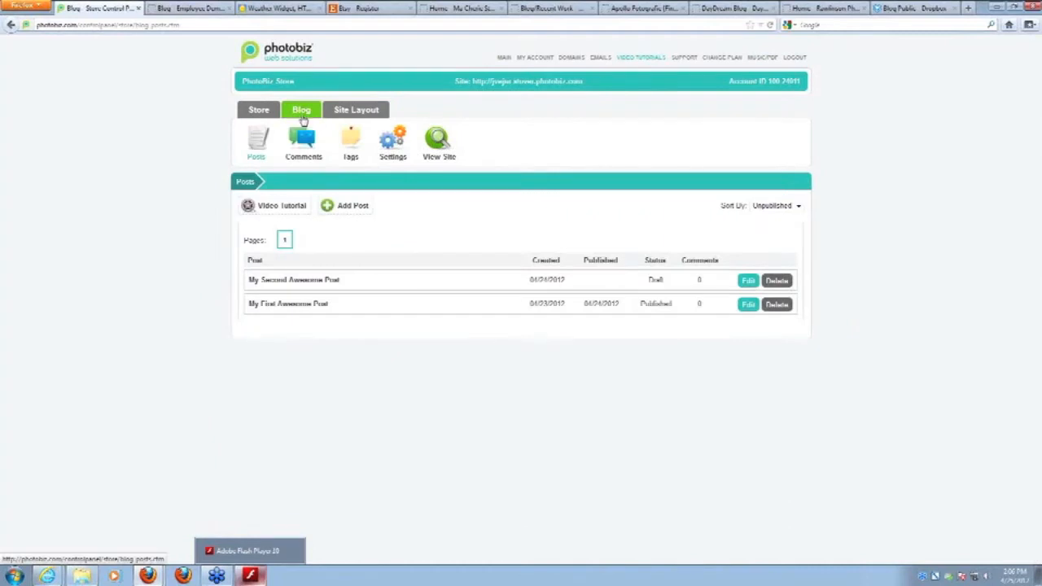
click(359, 208)
scroll(631, 362, down, 1)
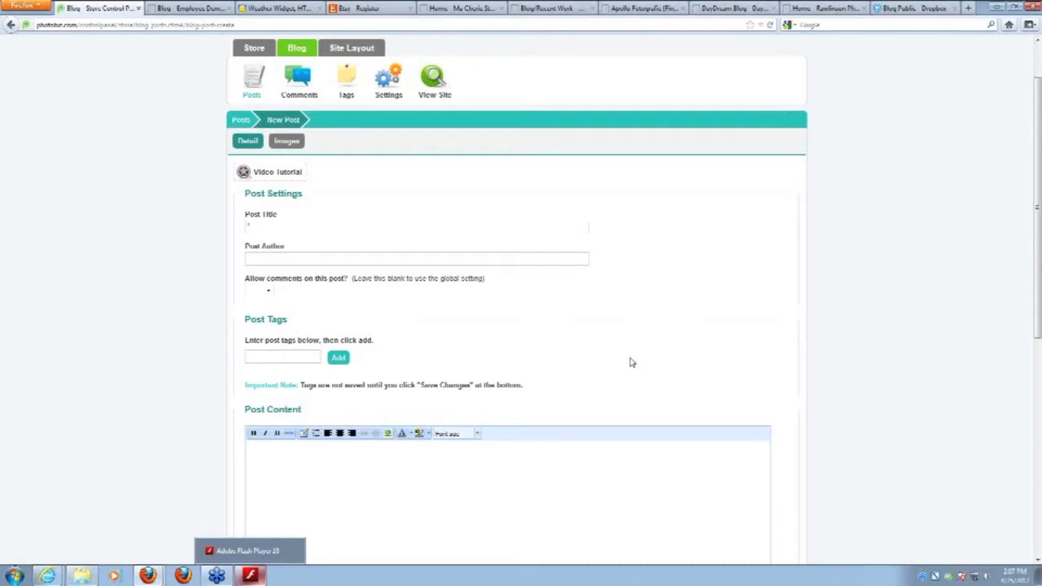
Examine the author field, the comment permission options and the Post Tags section of the new post form
click(265, 248)
click(265, 292)
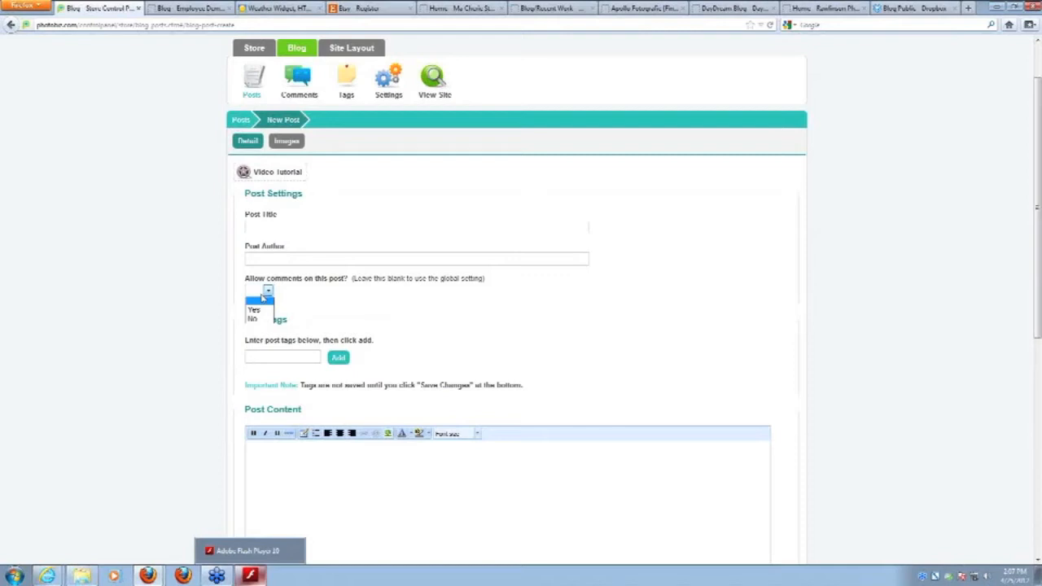
click(294, 299)
drag(245, 319, 327, 340)
scroll(328, 340, down, 3)
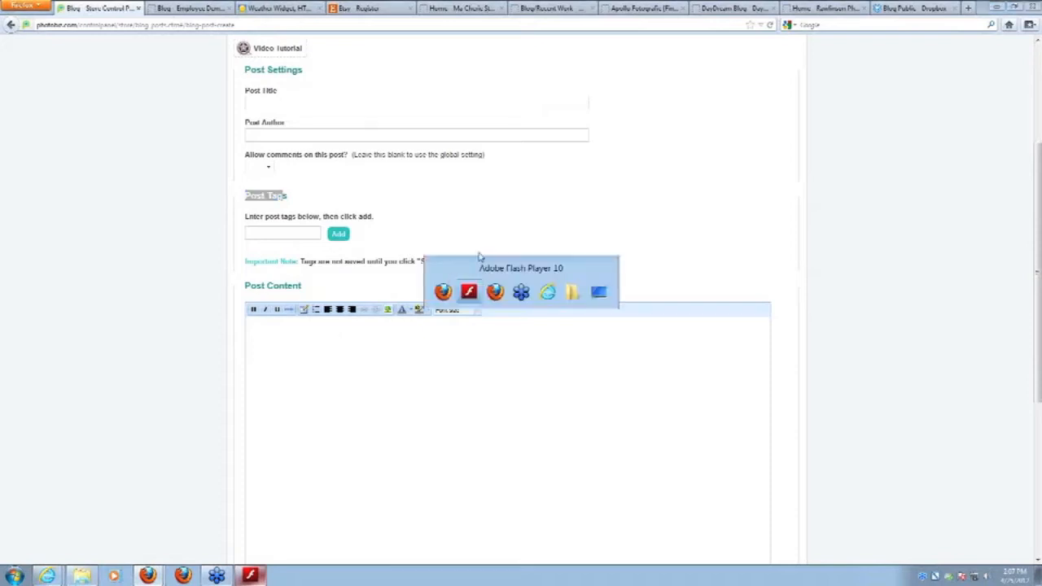
Switch to the presentation in Adobe Flash Player, inspect the example Post Settings screenshot, and return to the control panel in Firefox
click(501, 279)
click(624, 301)
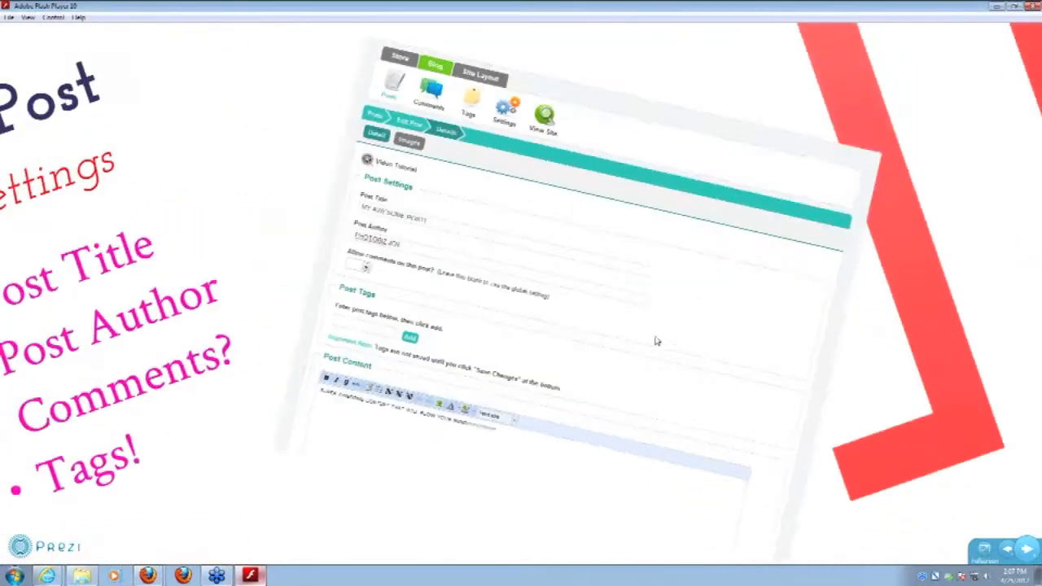
scroll(386, 357, down, 1)
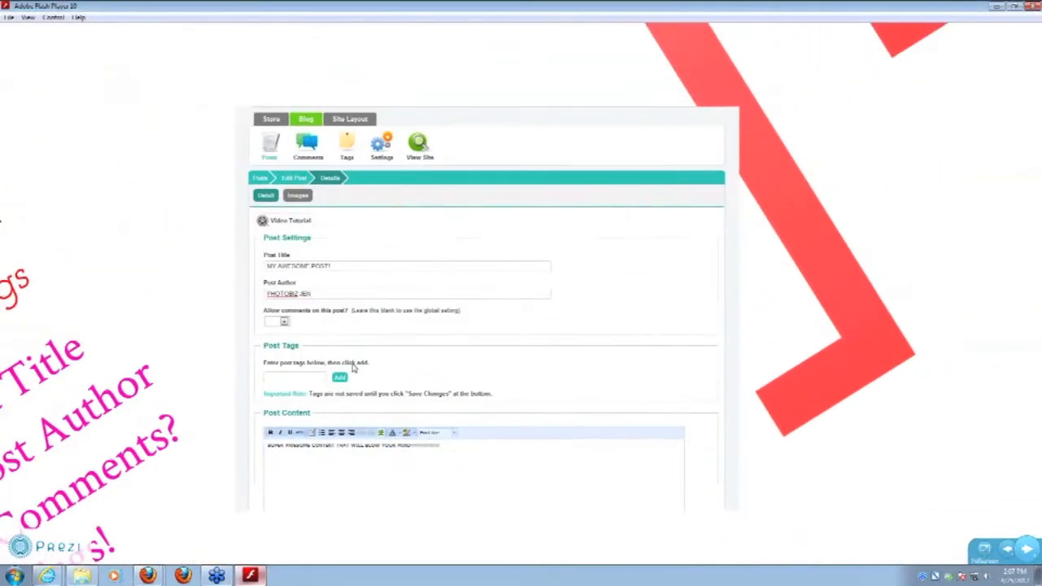
scroll(355, 368, up, 1)
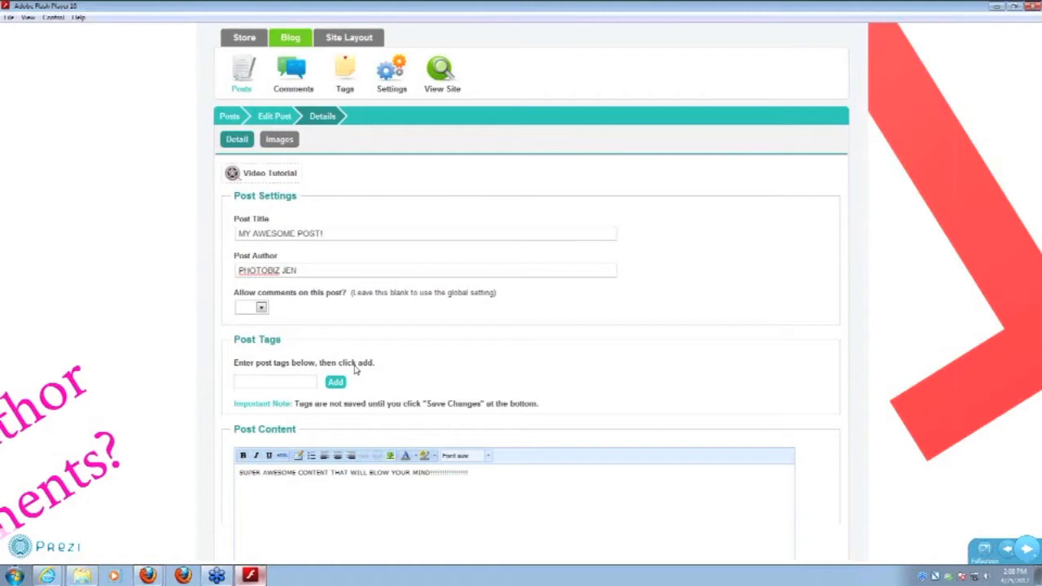
key(alt+Tab)
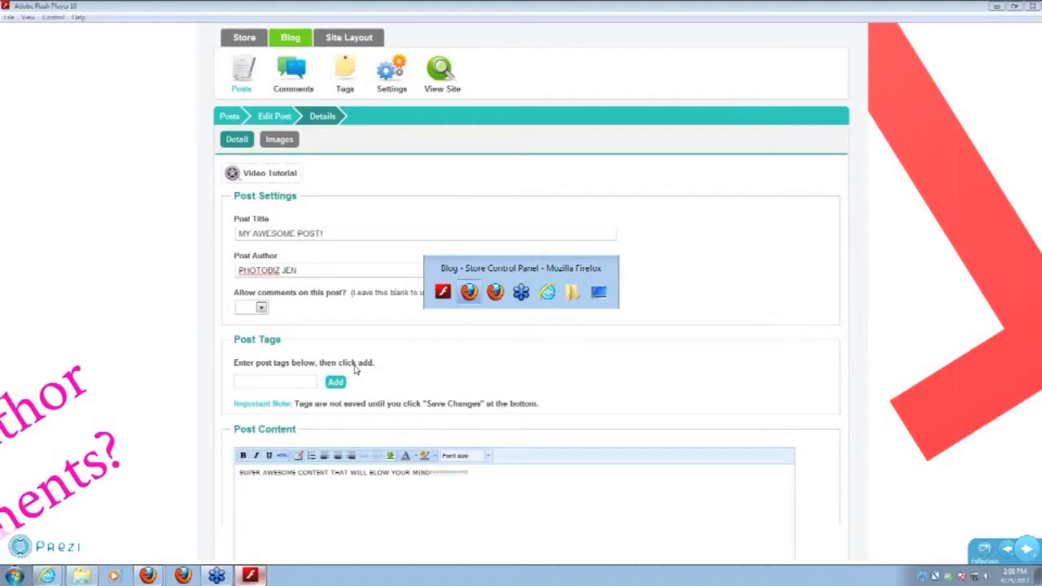
key(alt+Tab)
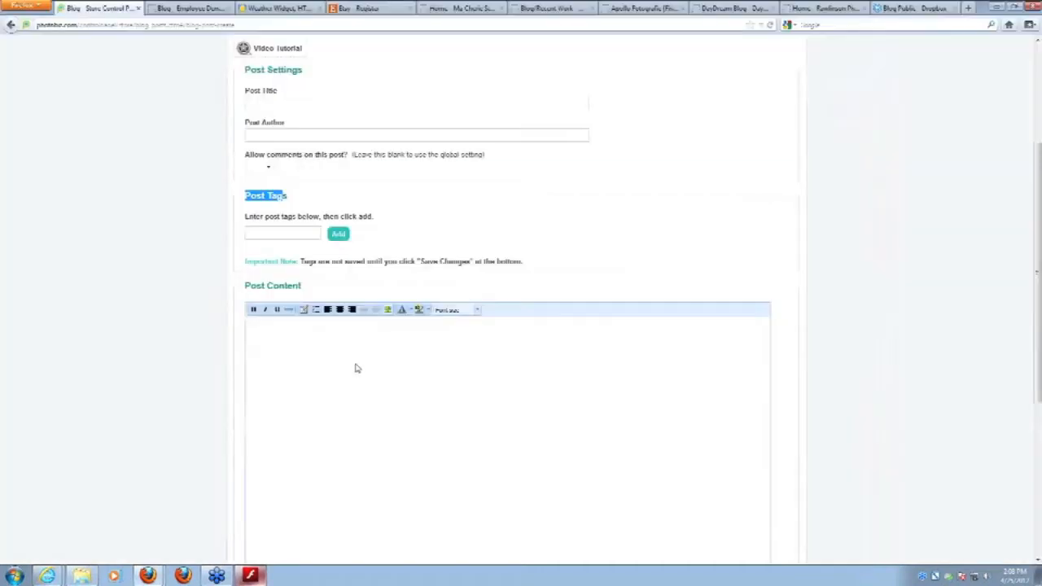
Fill in the post settings with the title My Awesome Post, the author's name, and comments allowed set to Yes
click(280, 233)
text(My a)
key(BackSpace)
text(Asesome PosP)
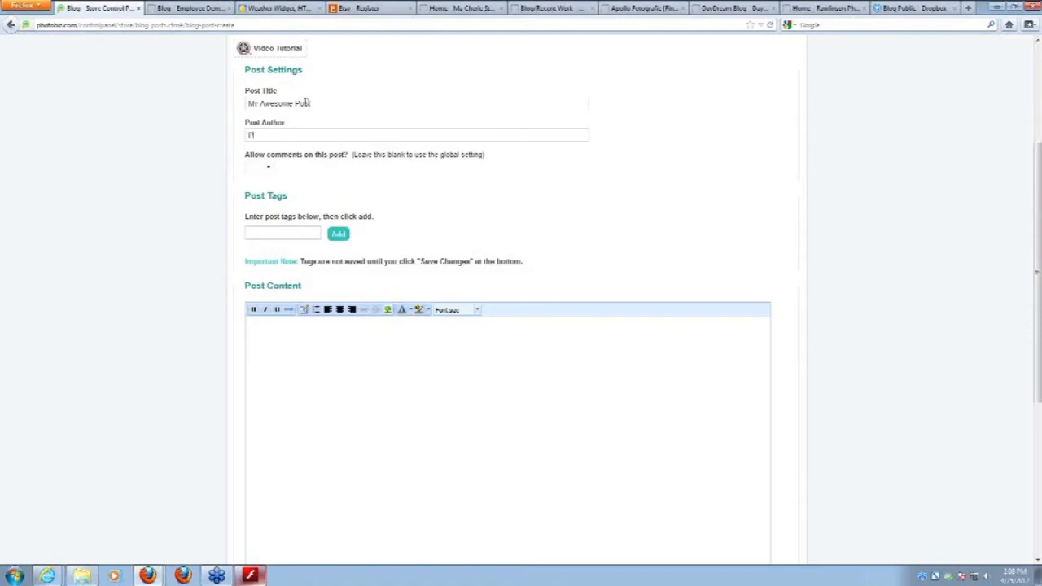
text(hotobiz.com)
key(Tab)
key(Down)
key(Tab)
Add "Awesome, posts, bridal, baby" as a single comma-separated entry to the post tags
text(Awe)
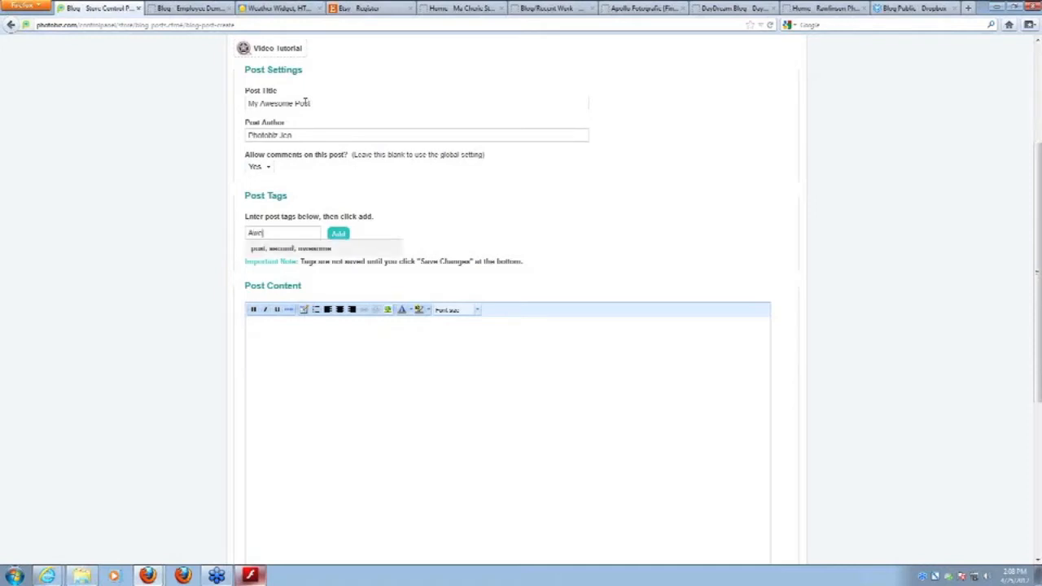
text(some, posts, )
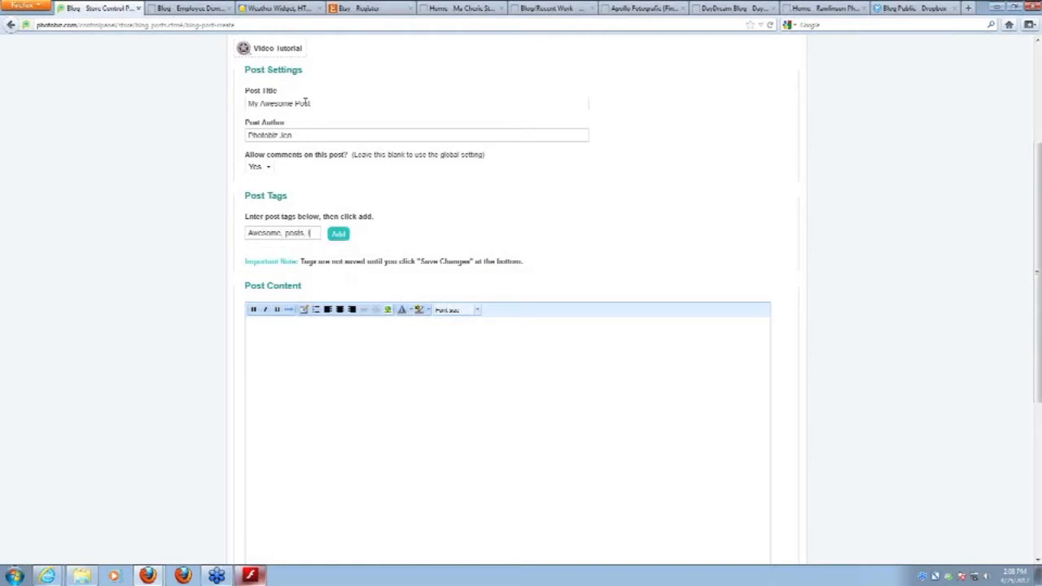
text(blogging)
key(BackSpace)
key(BackSpace)
key(BackSpace)
key(BackSpace)
key(BackSpace)
key(BackSpace)
key(BackSpace)
key(BackSpace)
key(BackSpace)
key(BackSpace)
text(bridal, baby)
click(339, 234)
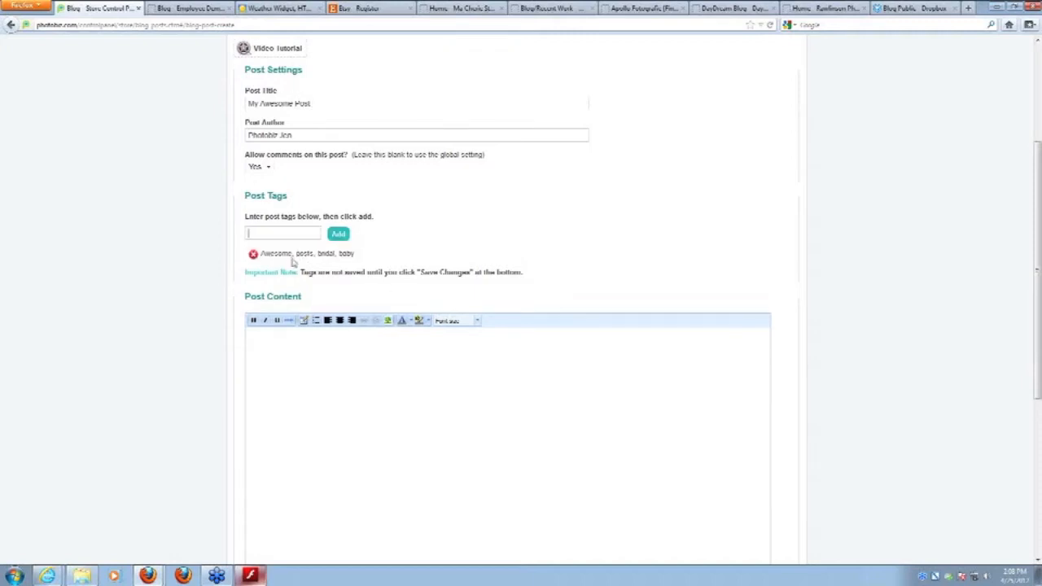
Add "baby" as a separate post tag
click(246, 234)
text(baby)
key(Return)
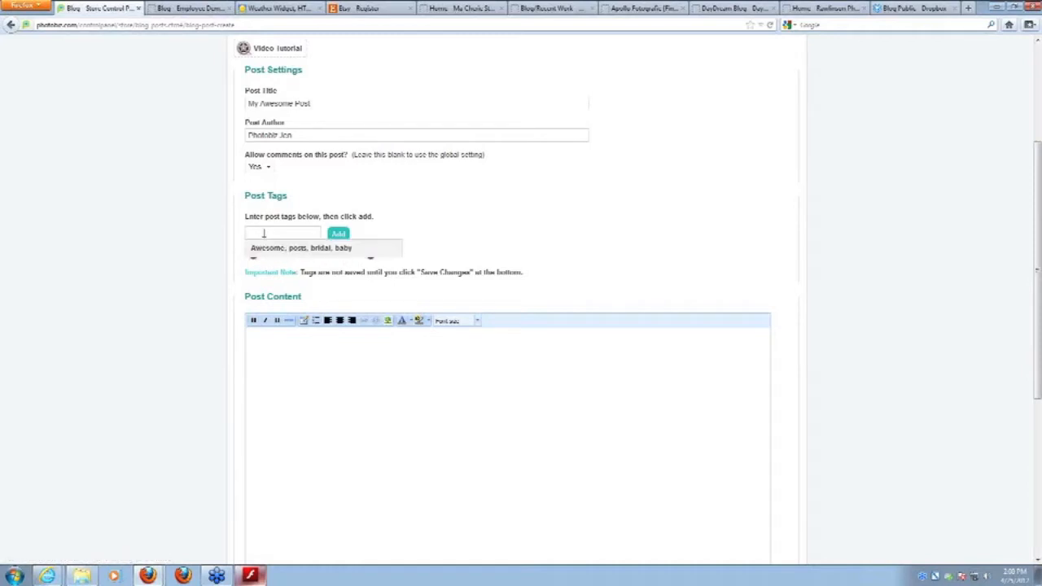
Try to add the tag "baby" a second time and clear the tag entry
text(baby)
click(339, 234)
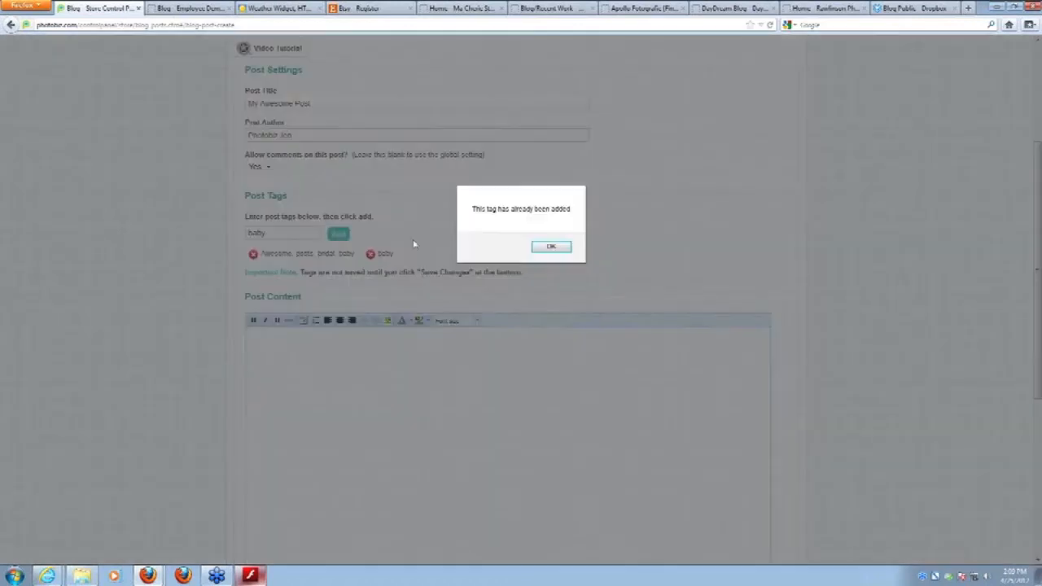
click(539, 249)
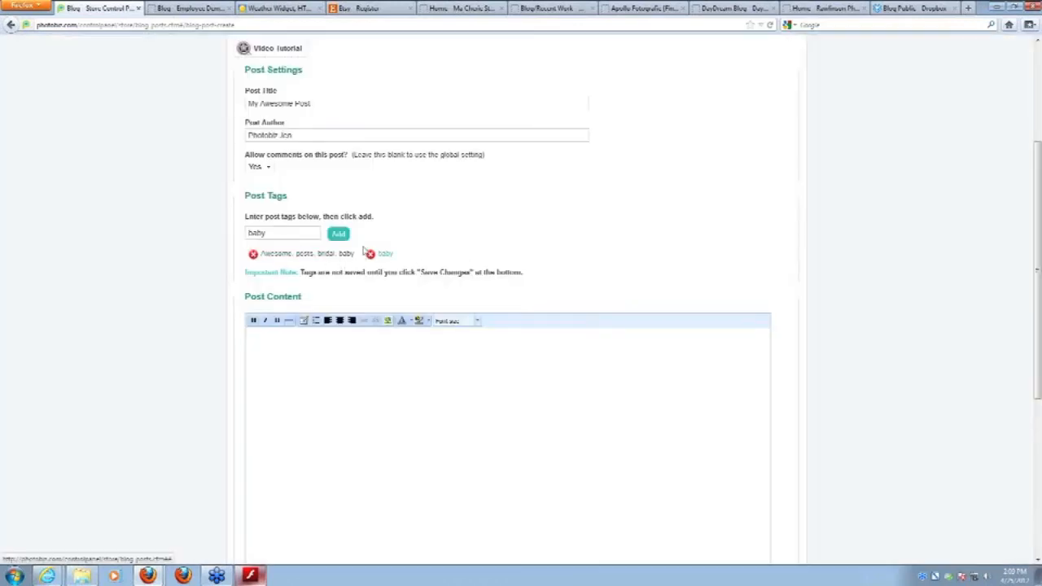
double_click(279, 233)
key(BackSpace)
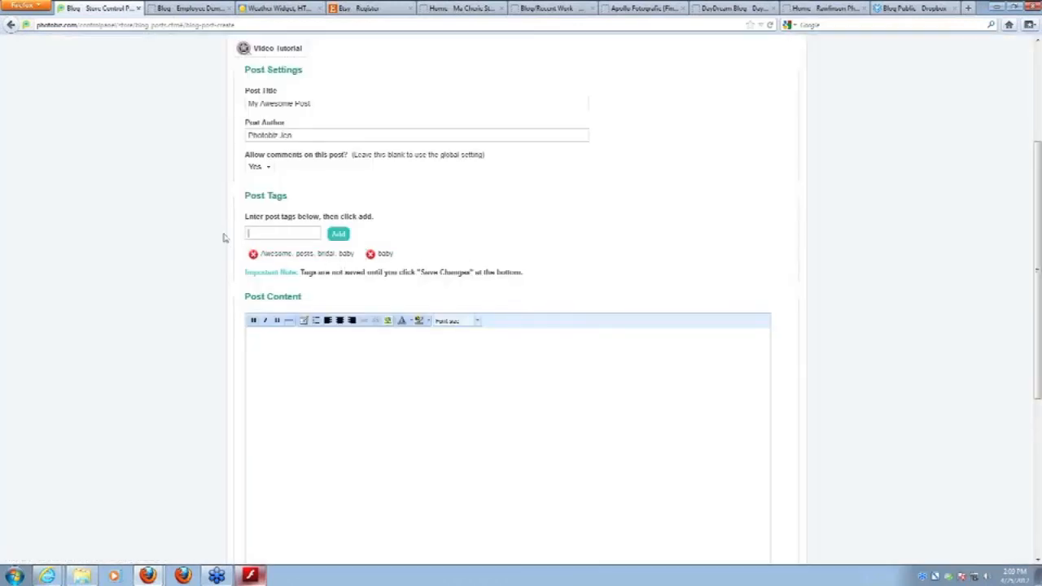
Add "brides" as another separate post tag
text(bridal)
click(339, 233)
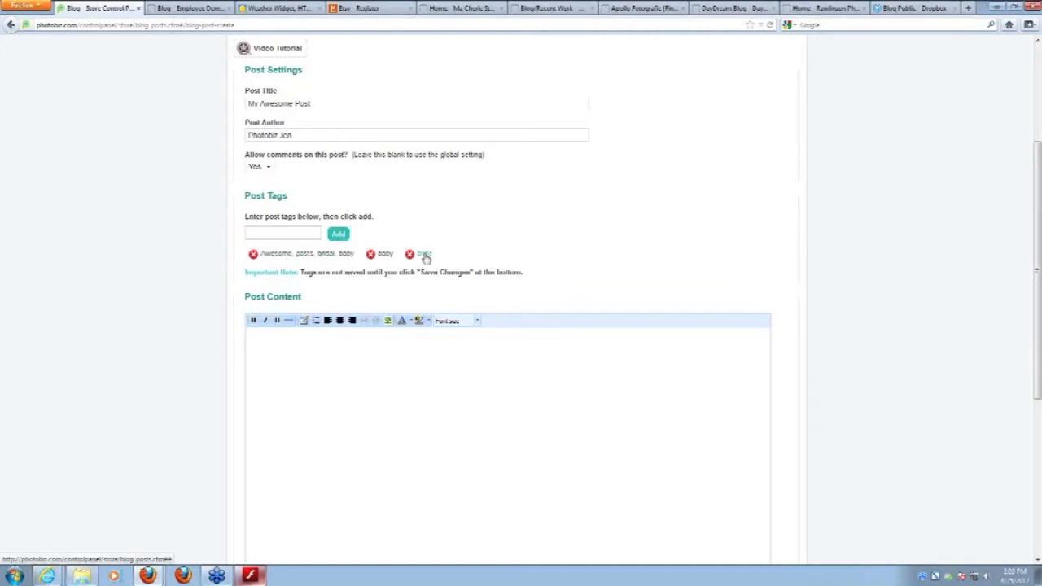
click(427, 257)
click(306, 234)
text(brides)
key(Return)
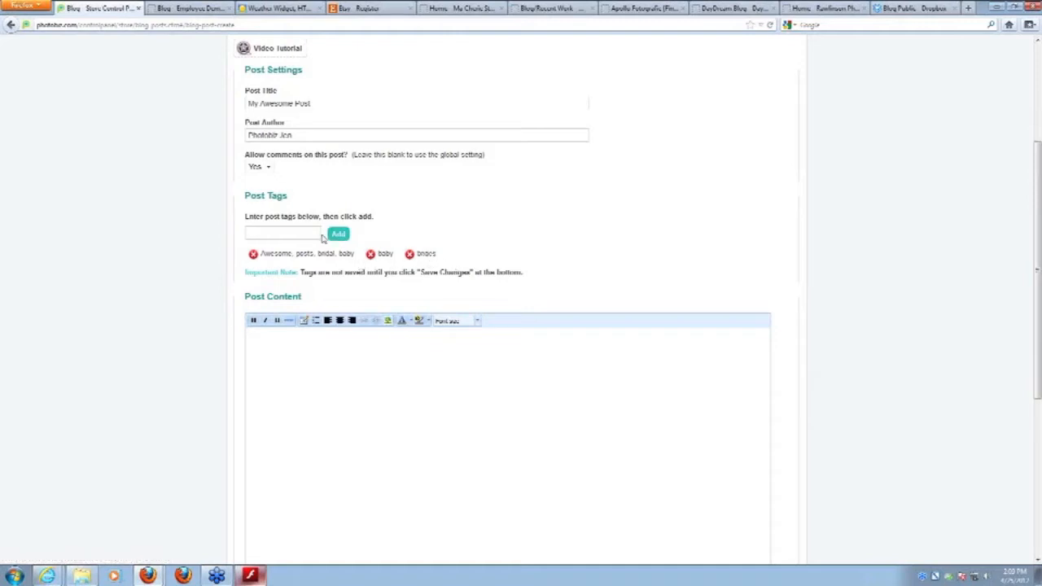
View the empty Post Content editor, switch to the presentation in Adobe Flash Player and advance it past the Post Settings screenshot
scroll(225, 379, down, 4)
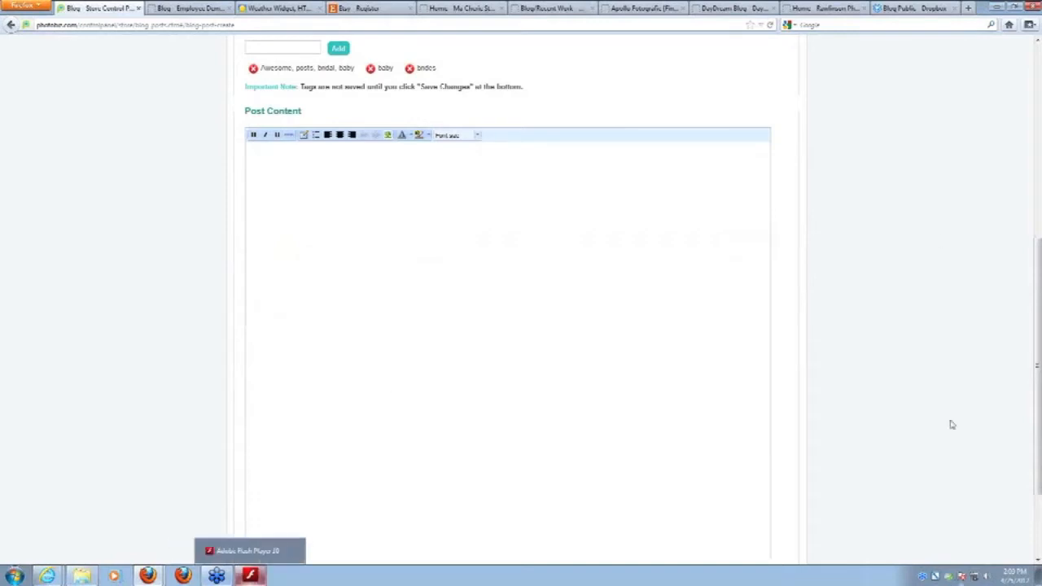
mouse_move(148, 575)
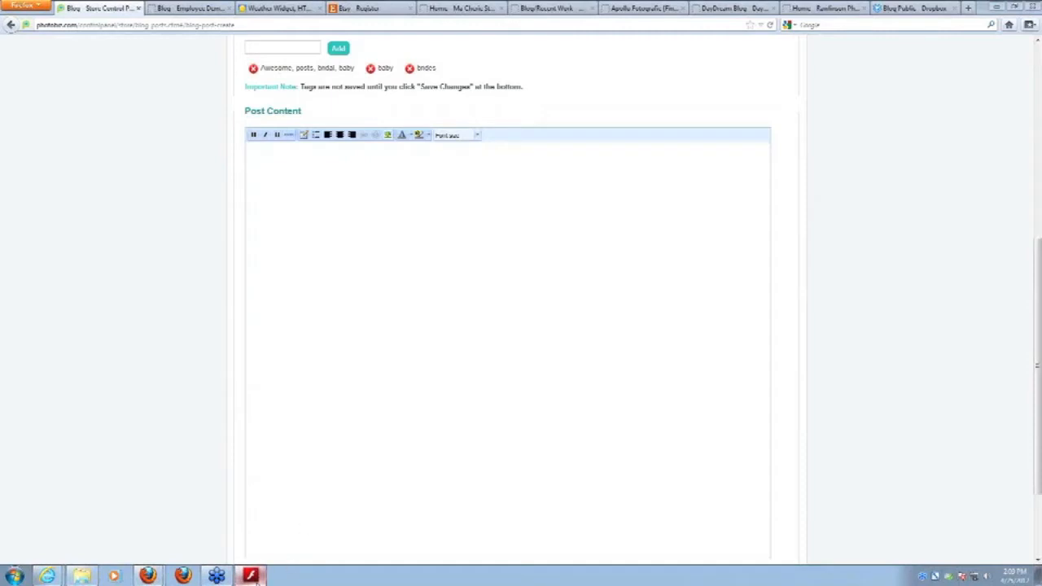
click(252, 576)
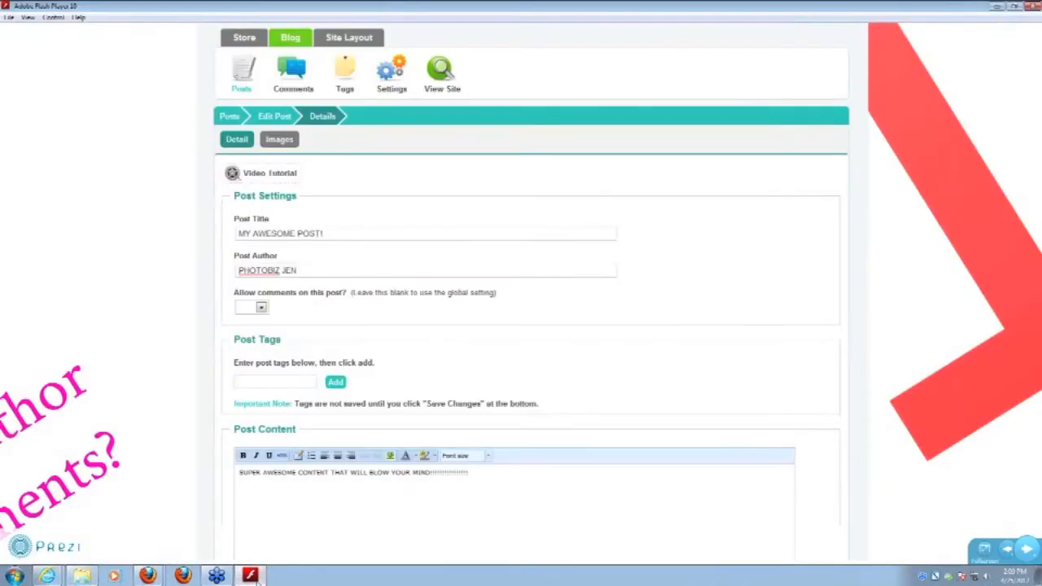
click(1028, 551)
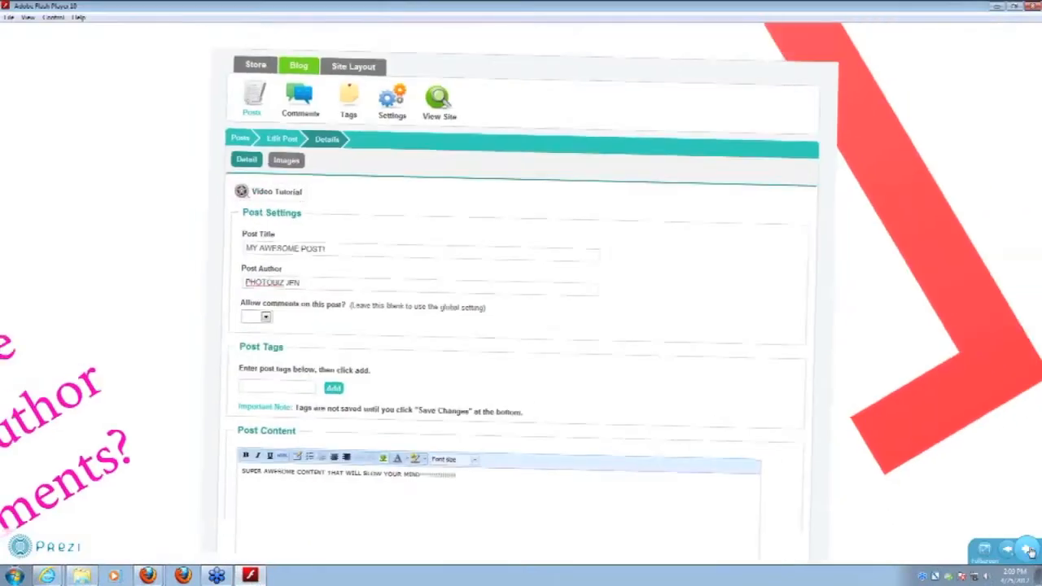
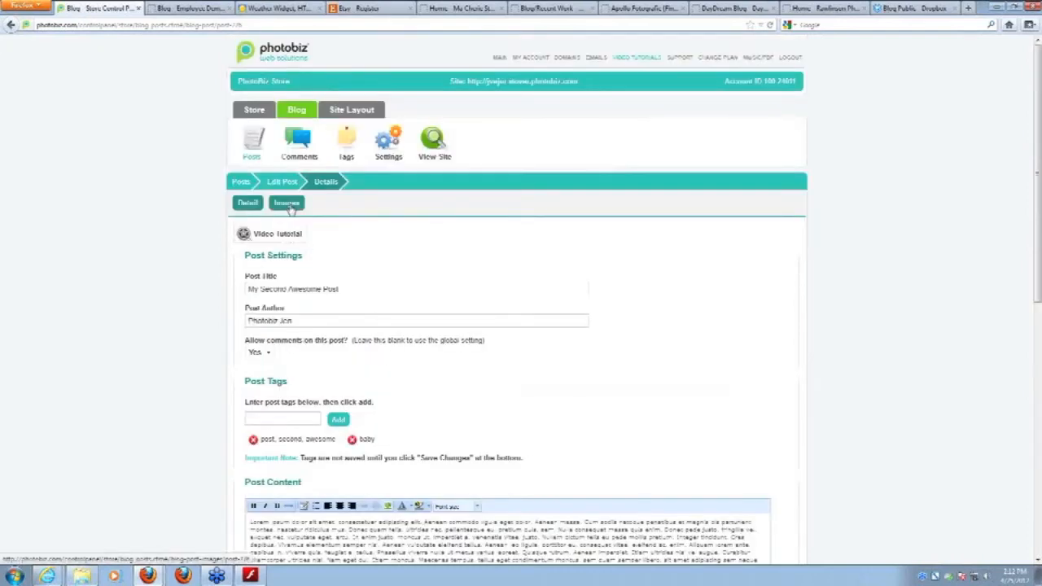
Open the images of My Second Awesome Post, rechecking the post's details in between
click(289, 205)
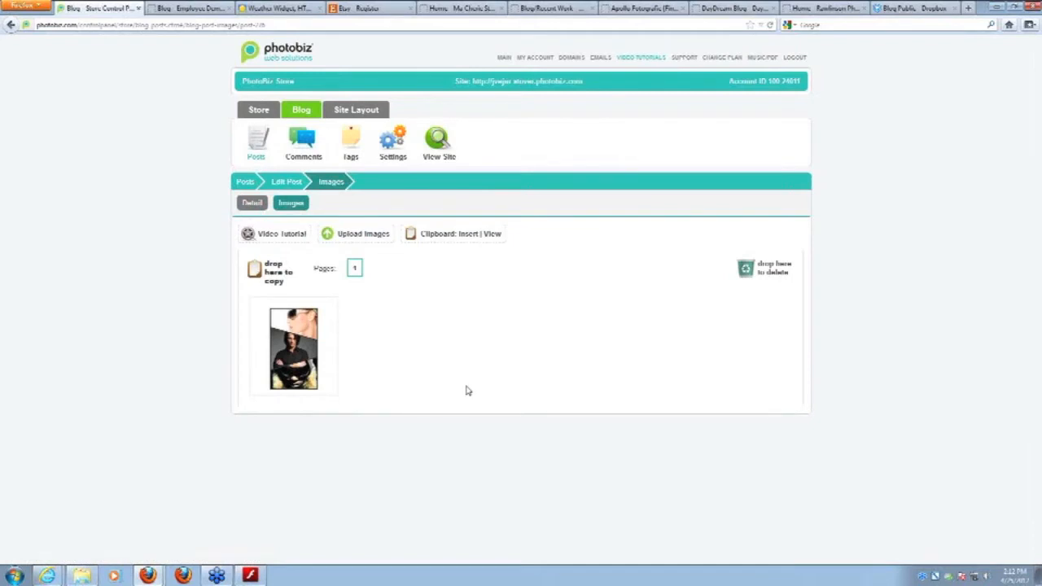
click(252, 204)
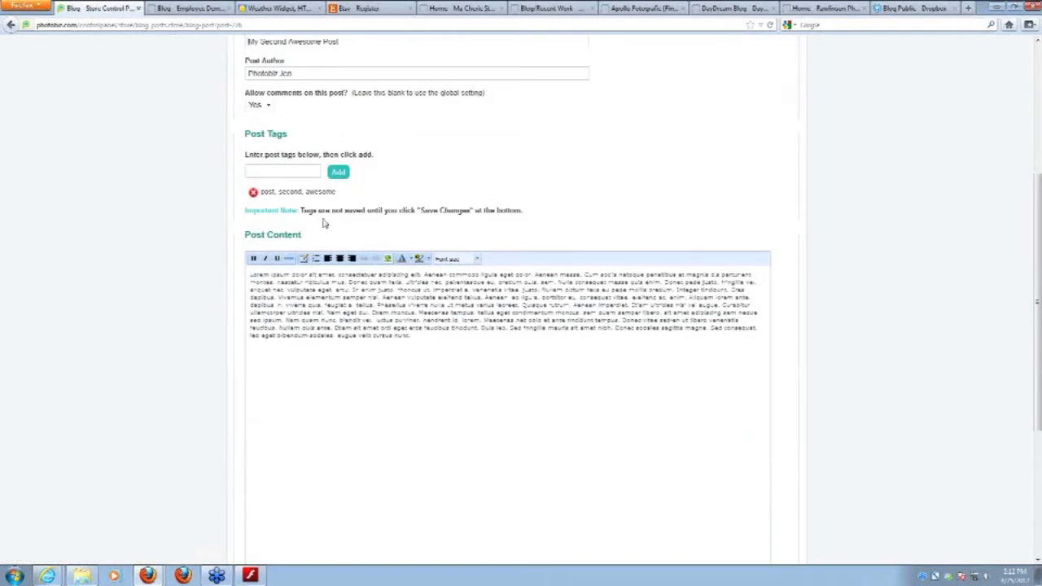
scroll(326, 225, up, 3)
click(294, 207)
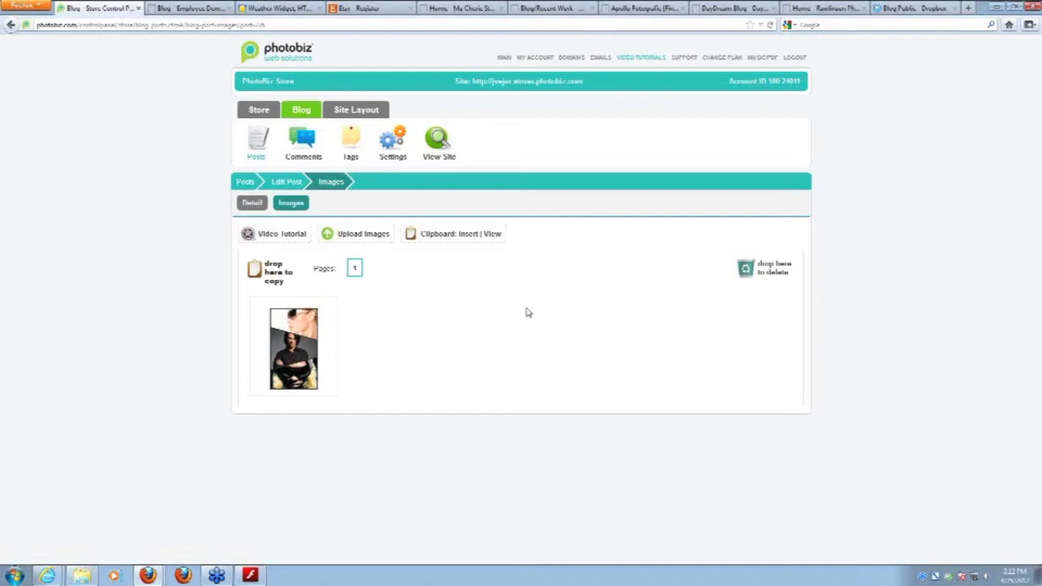
Upload four consecutive photos from the desktop's blog folder to the post's images, starting with the man wearing headphones
click(364, 238)
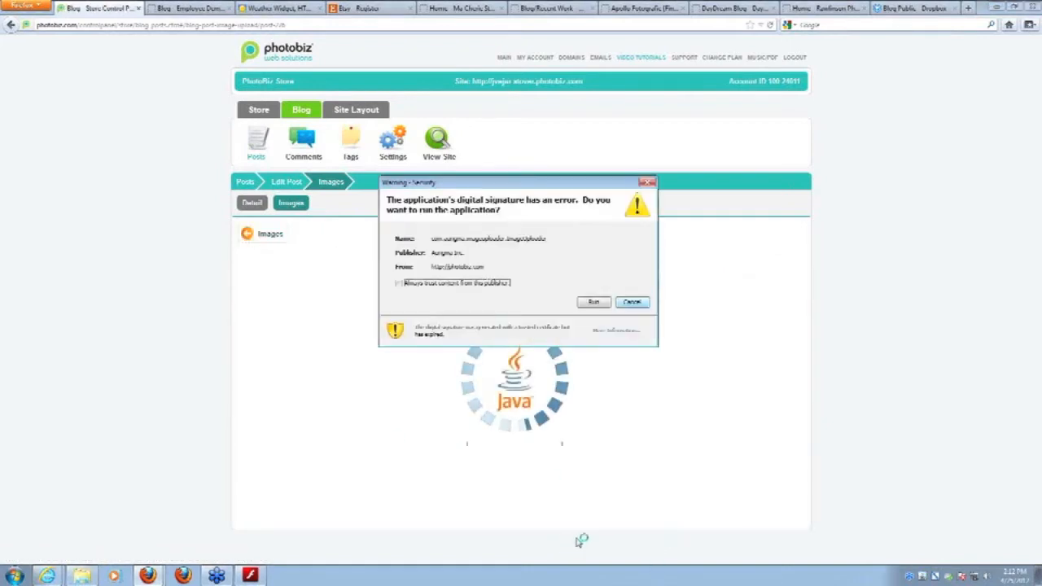
click(595, 302)
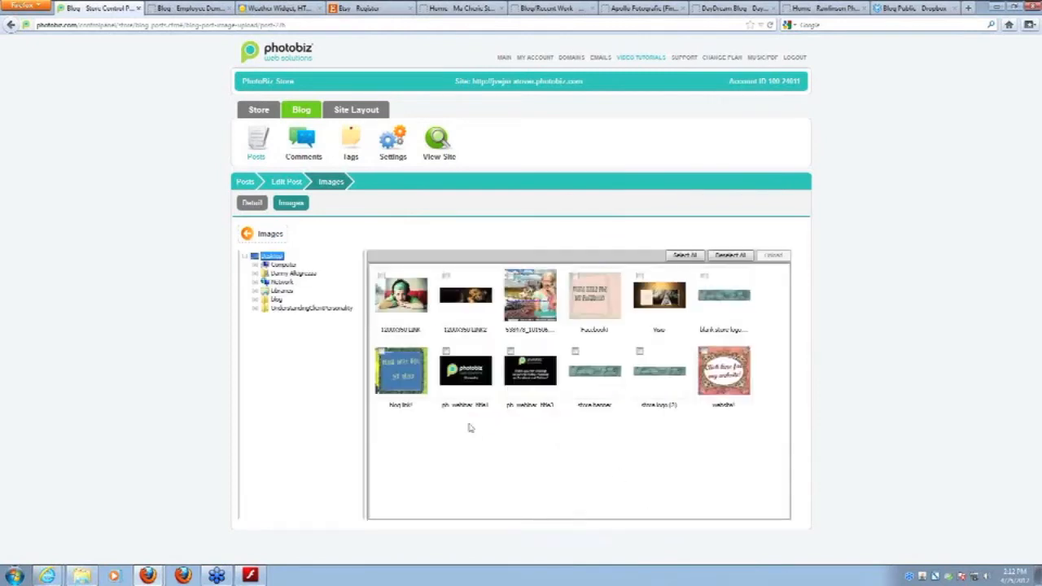
click(279, 301)
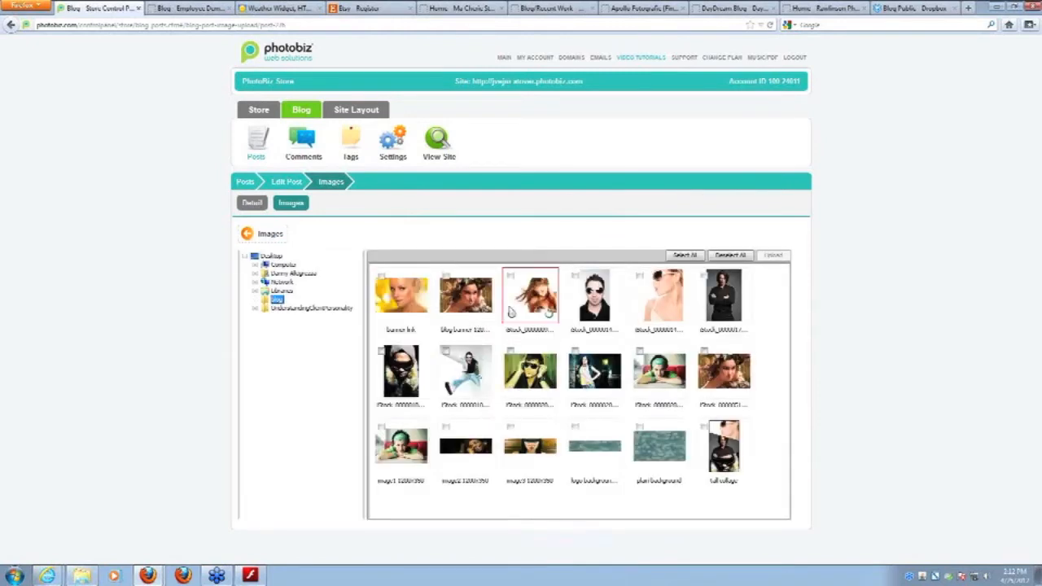
click(512, 351)
click(575, 351)
click(640, 352)
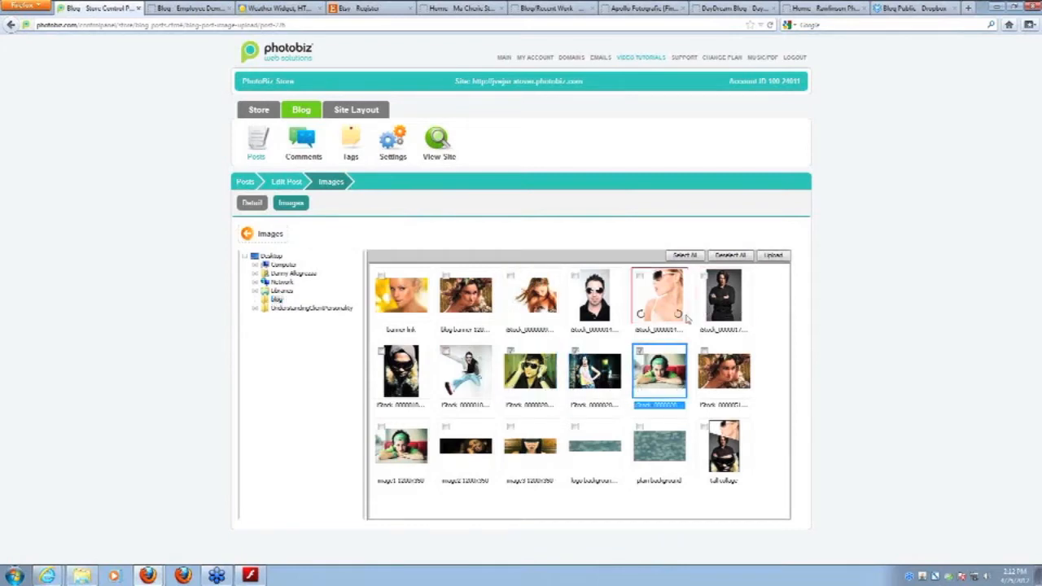
click(705, 352)
click(774, 254)
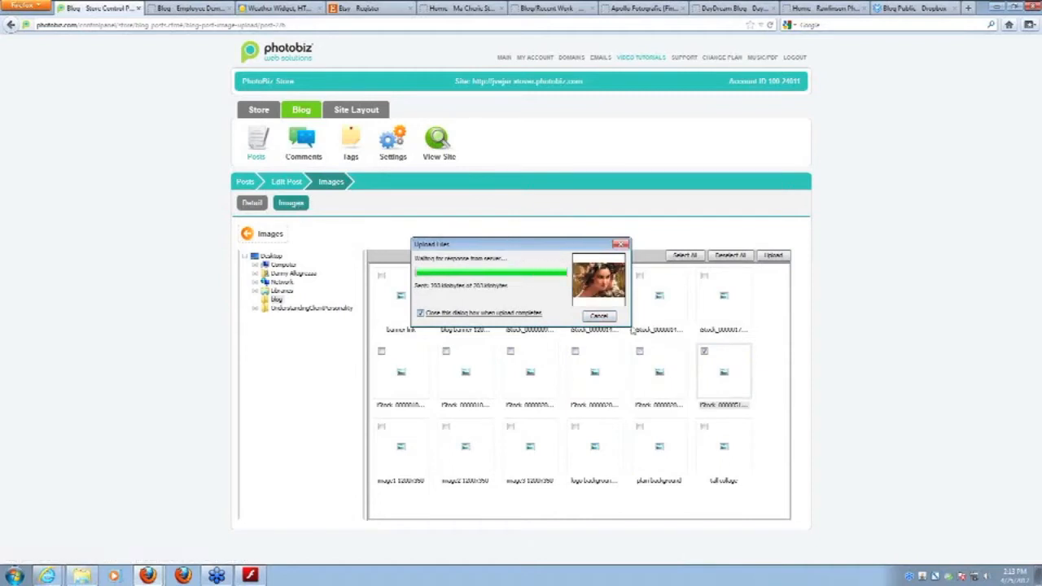
click(521, 301)
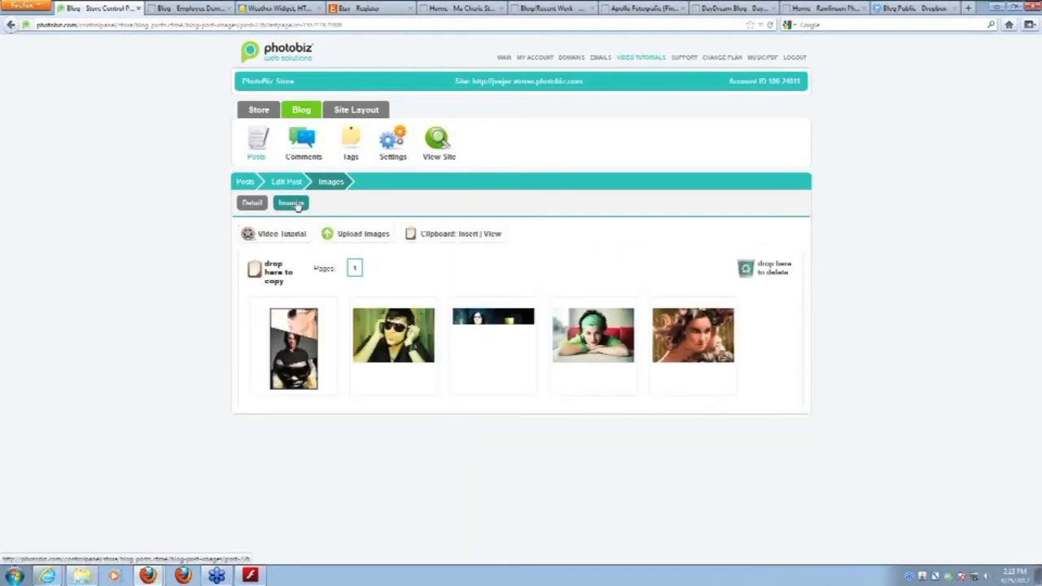
Return to the post's details and insert five blank lines above the paragraph in the Post Content
click(251, 205)
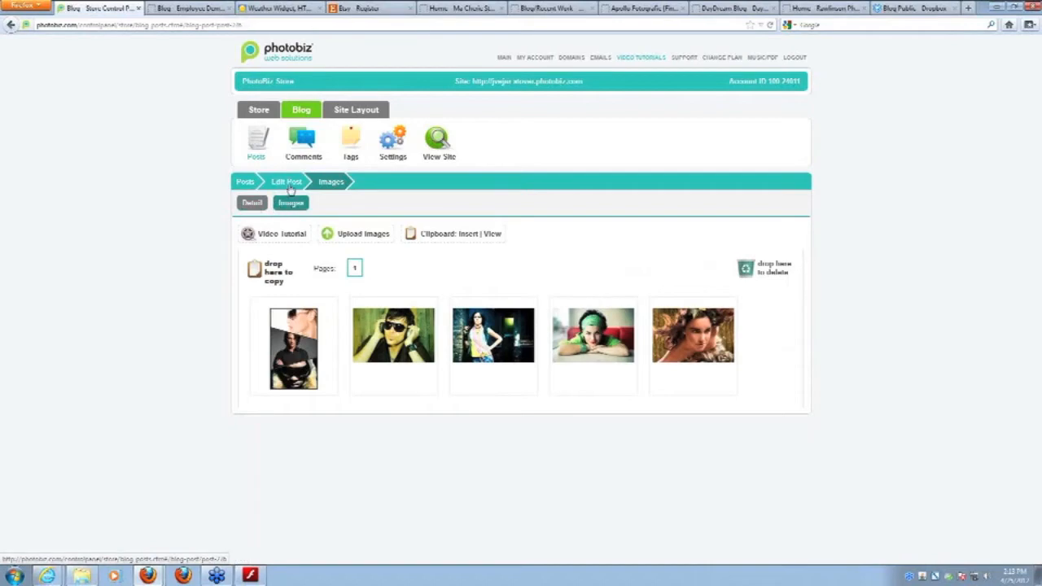
scroll(377, 312, down, 2)
scroll(377, 311, down, 4)
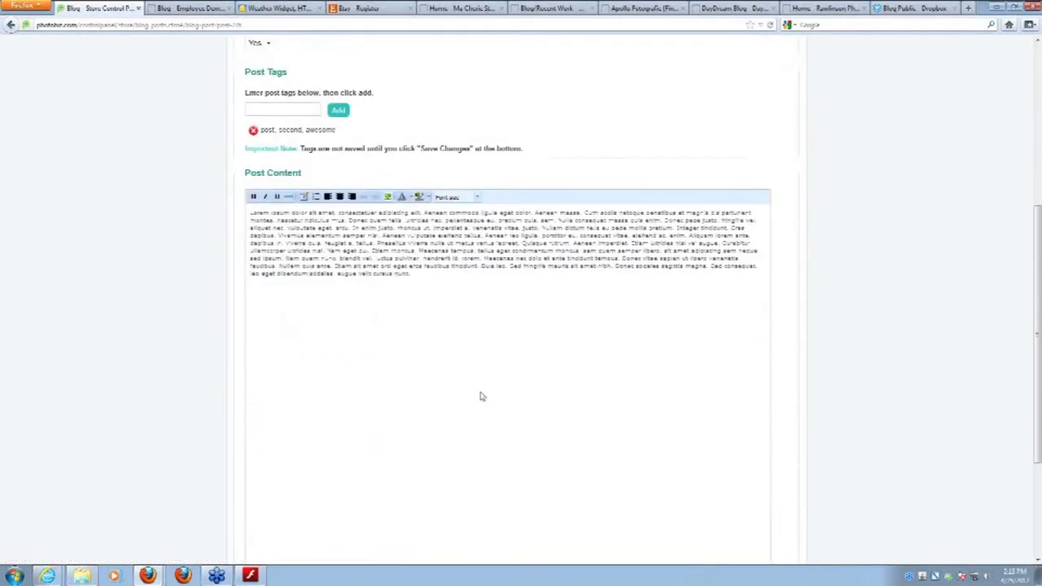
scroll(433, 361, down, 2)
scroll(432, 361, up, 2)
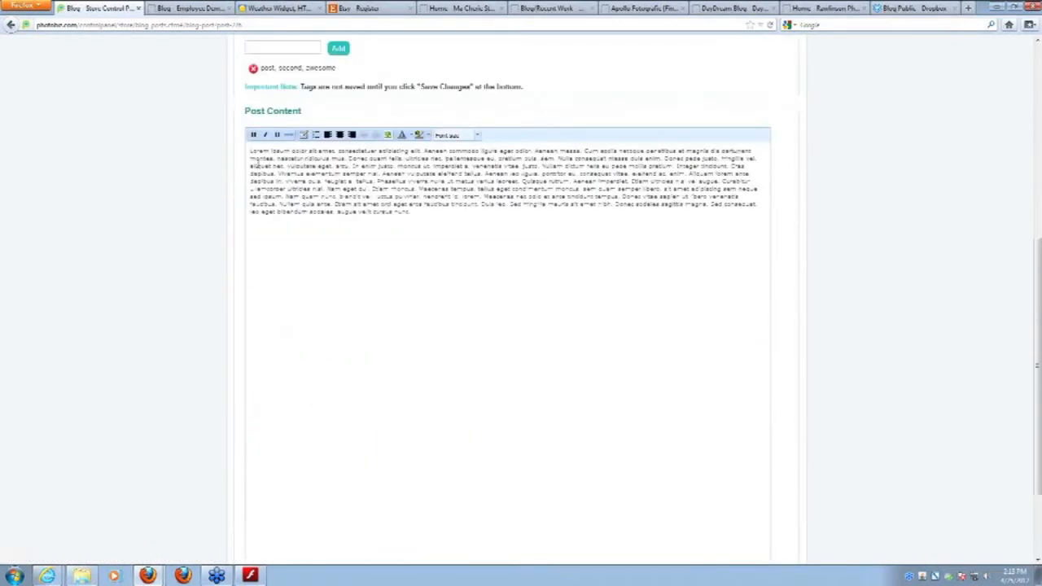
key(Return)
key(Return)
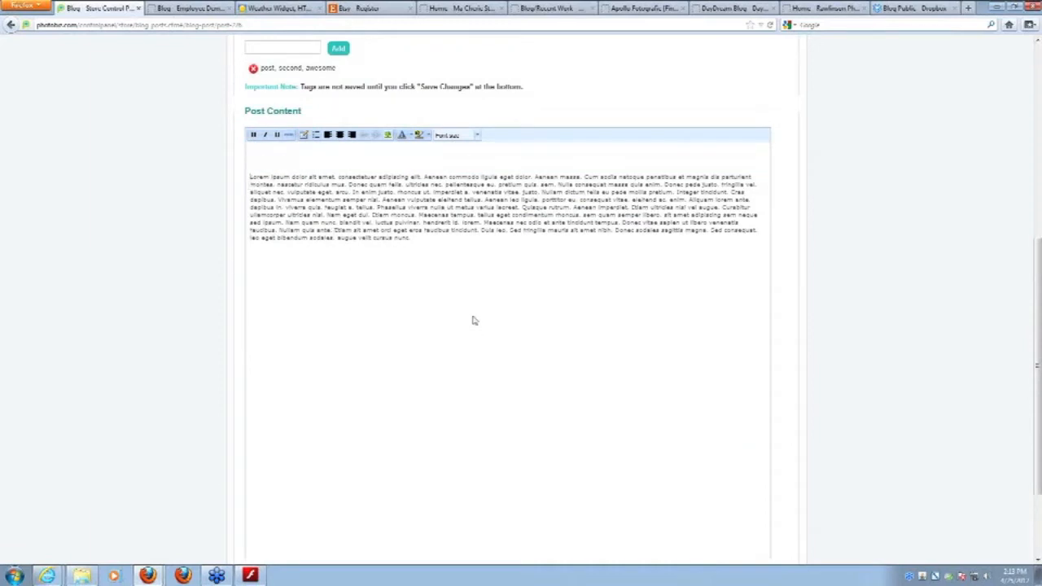
key(Return)
key(Return)
key(Return)
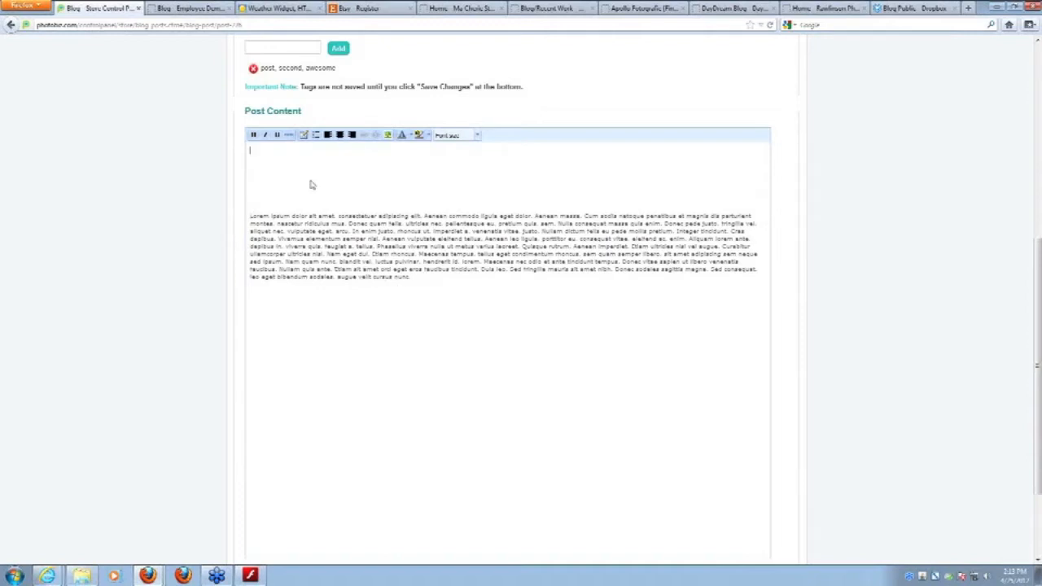
Insert the post image of the man wearing headphones at Medium size above the paragraph
click(389, 137)
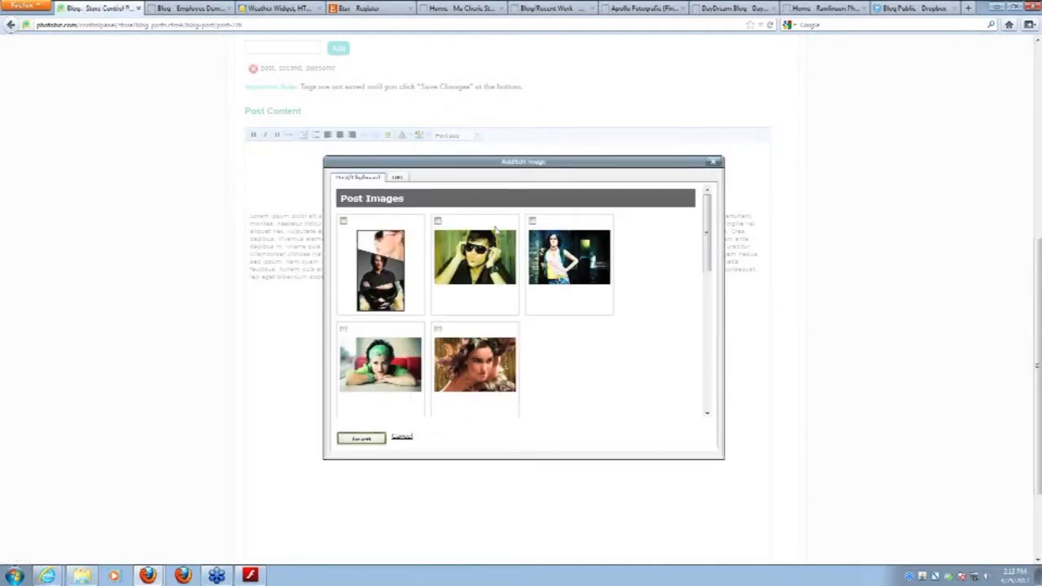
click(438, 221)
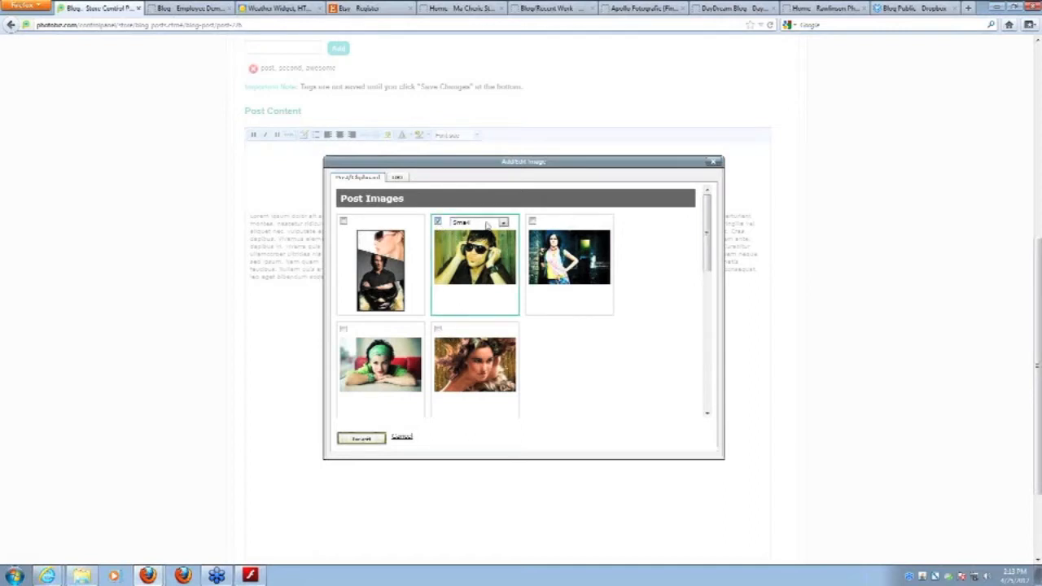
click(466, 221)
click(470, 231)
click(364, 439)
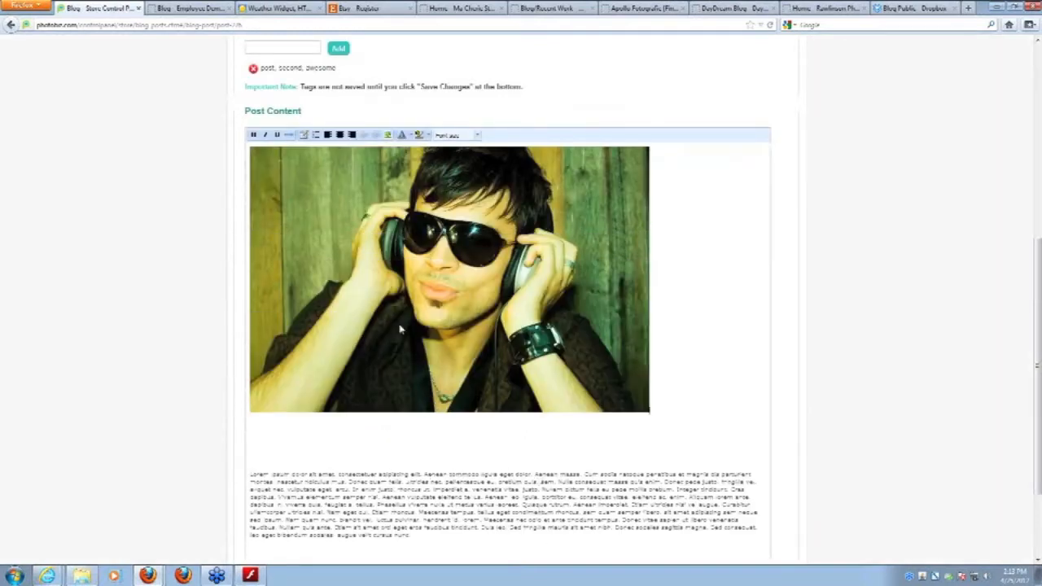
Enlarge the inserted headphones photo slightly by its corner and set its size to Fit Page Width
click(545, 337)
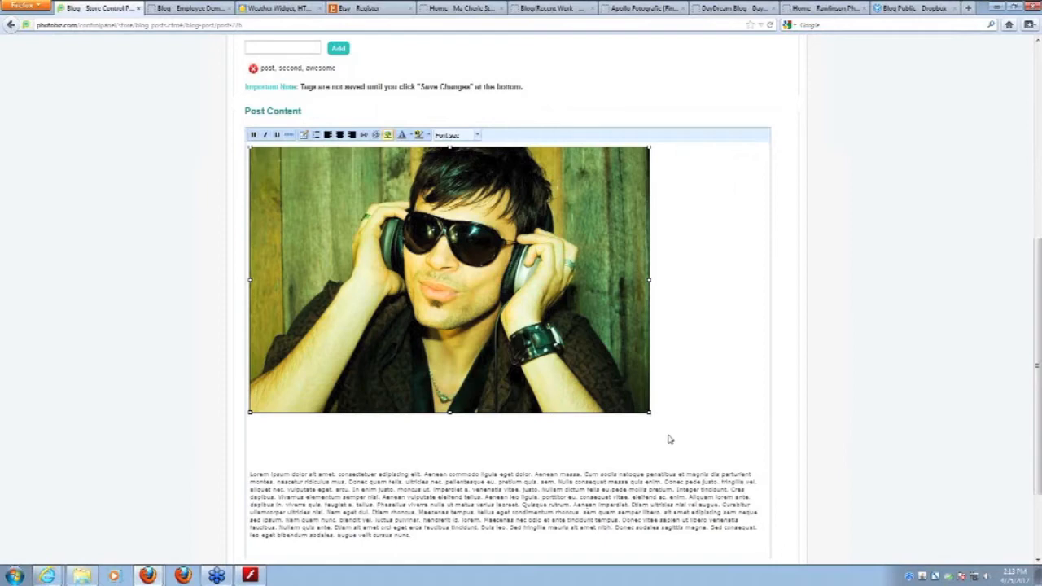
drag(650, 414, 683, 434)
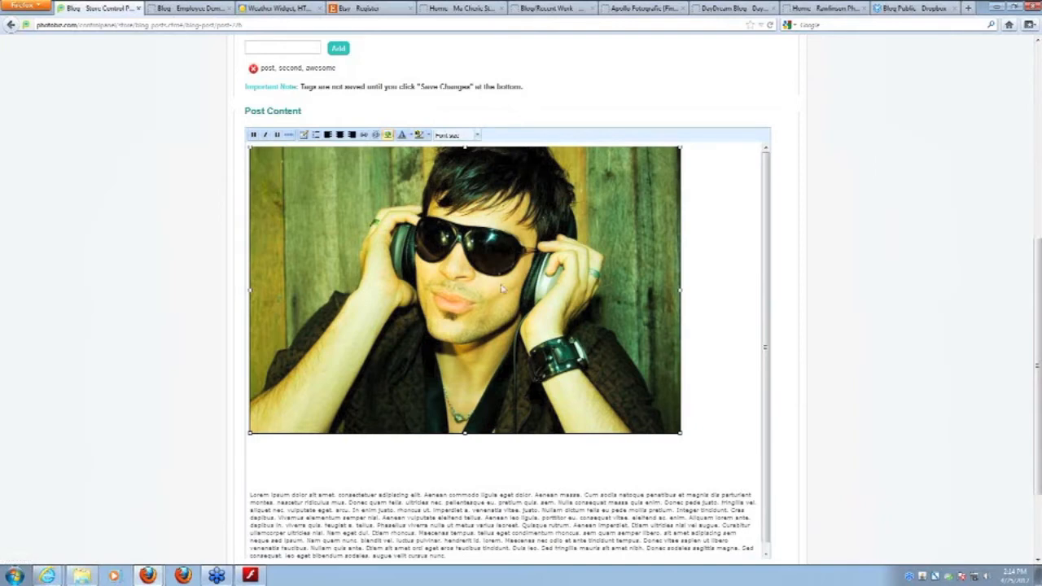
click(387, 135)
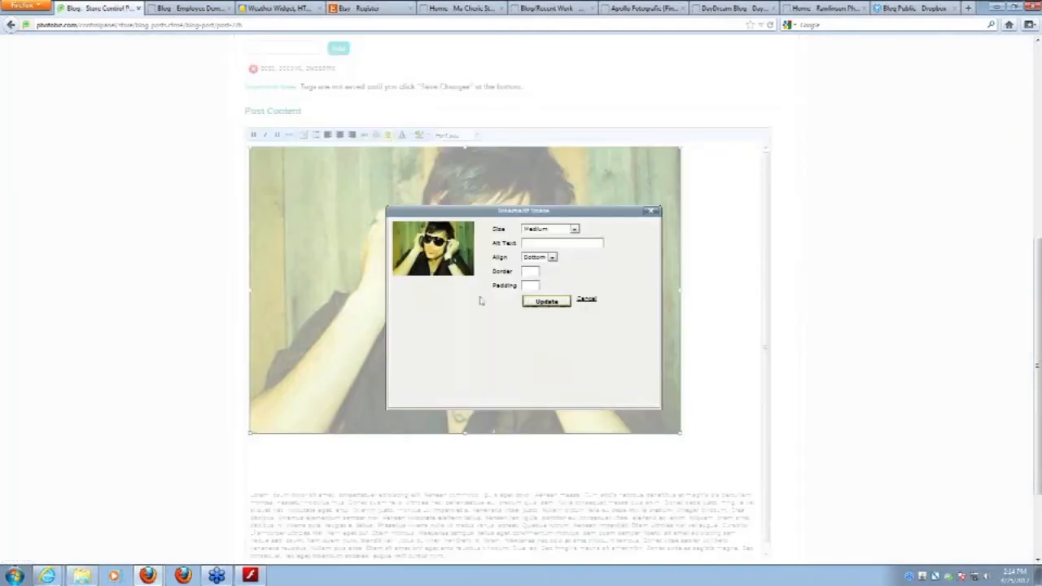
click(574, 229)
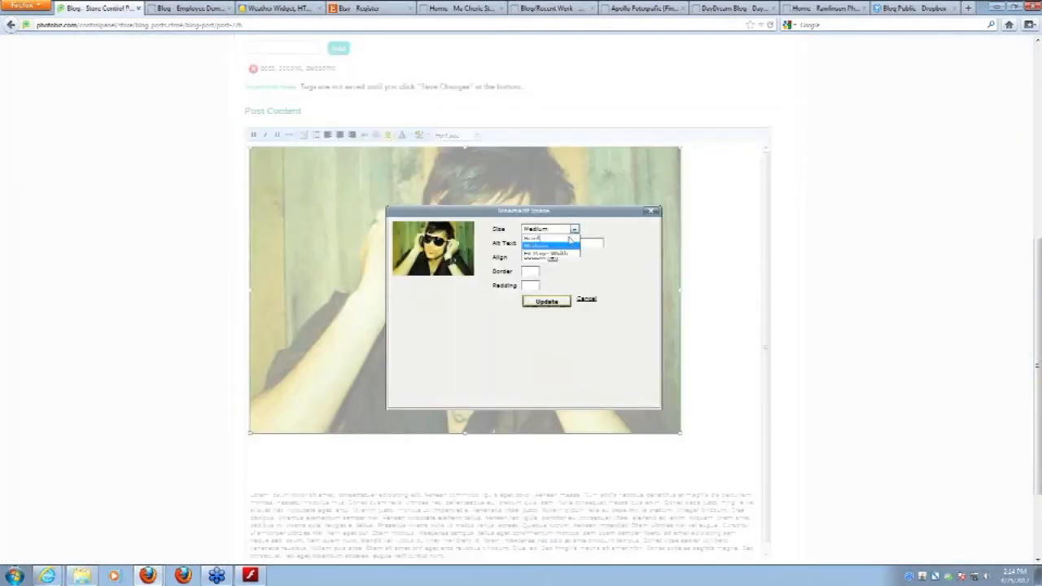
click(555, 254)
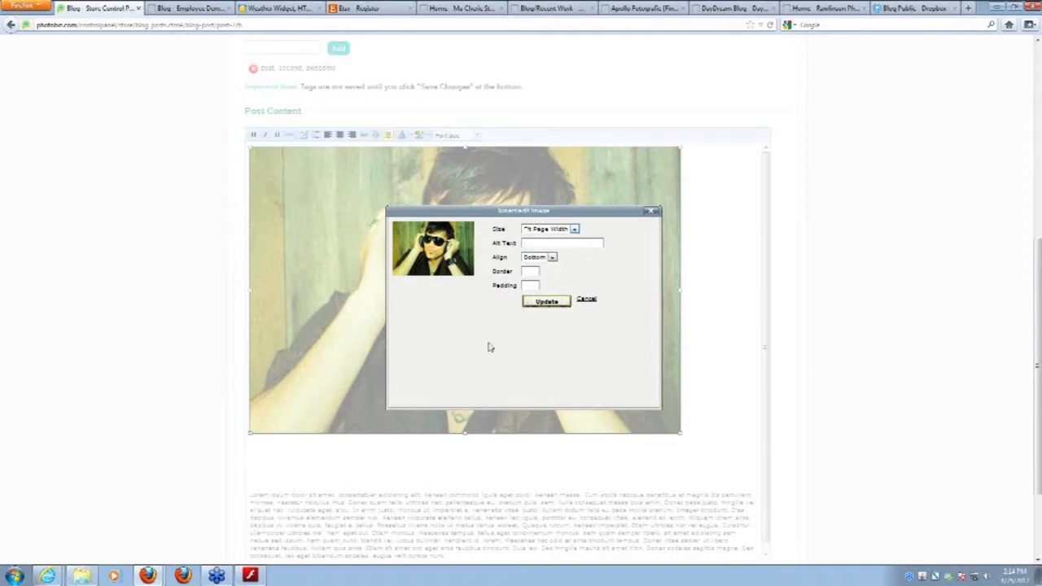
click(549, 303)
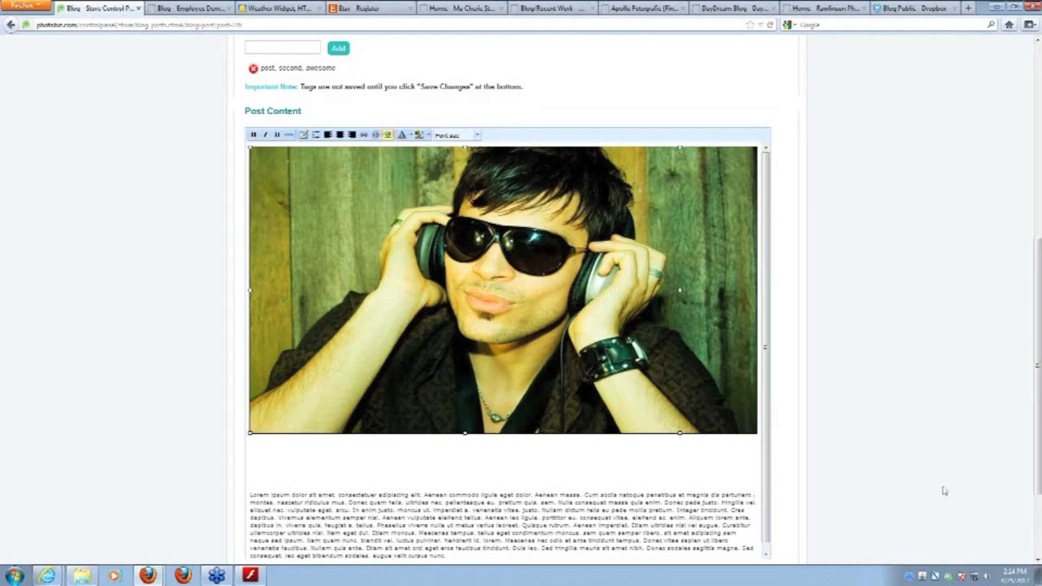
click(904, 8)
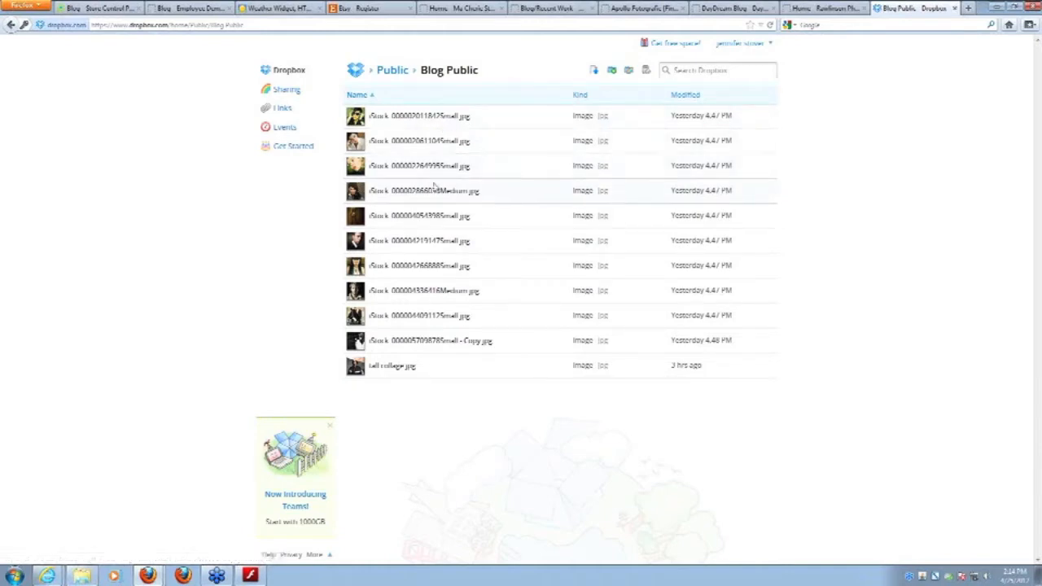
click(400, 271)
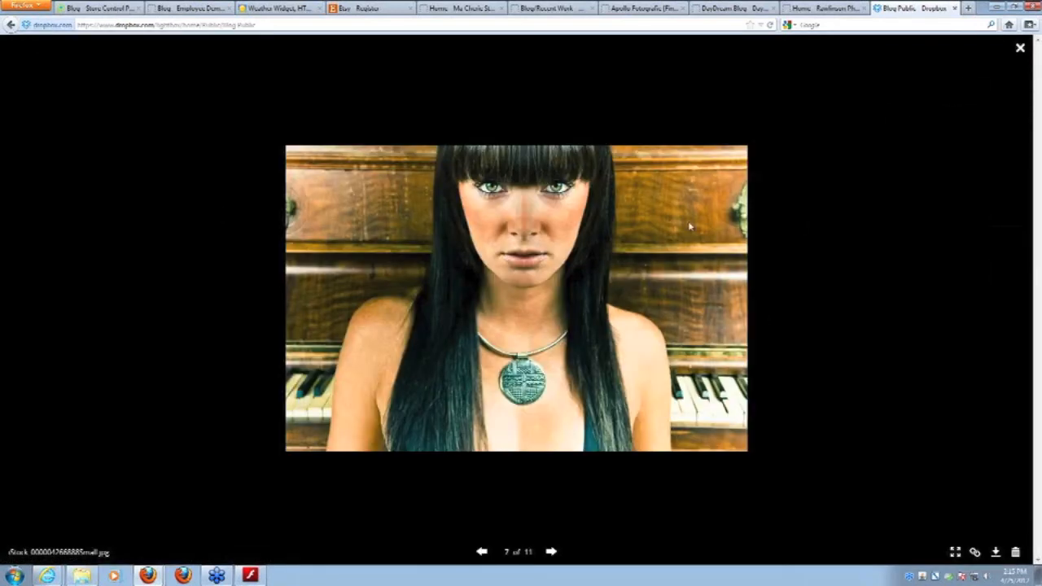
click(1019, 51)
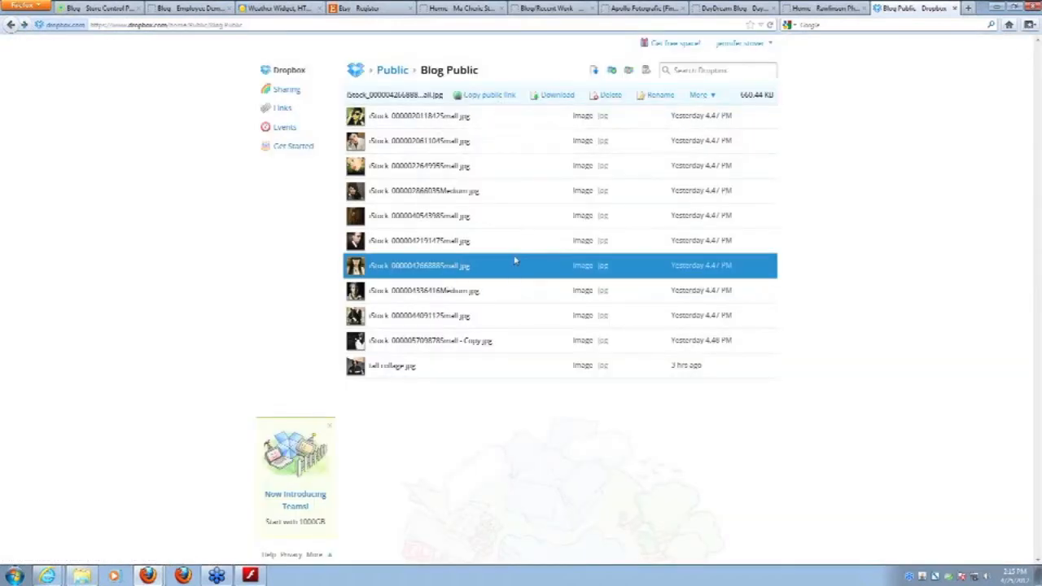
click(487, 96)
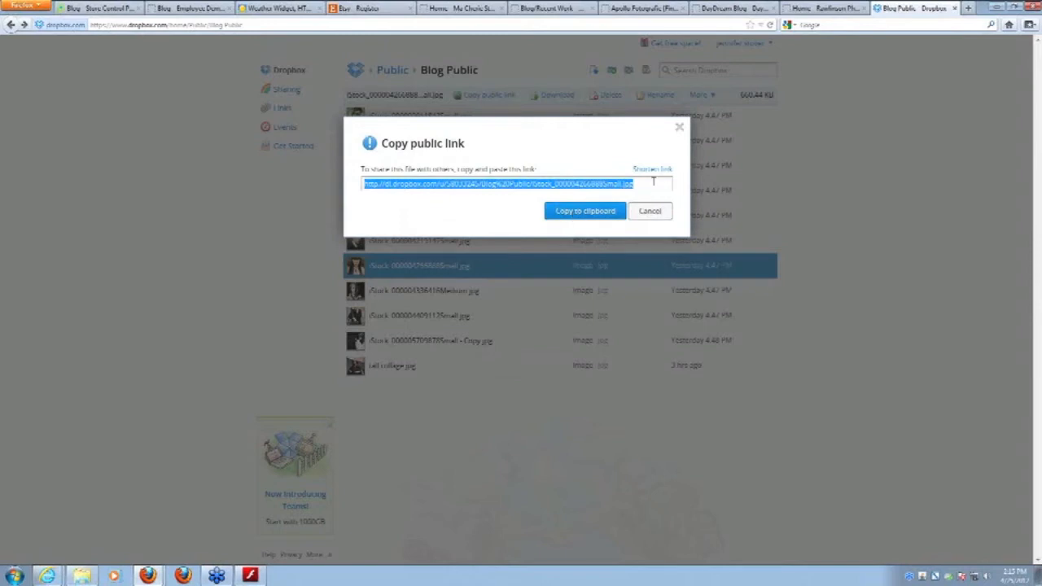
right_click(587, 186)
click(604, 228)
click(679, 127)
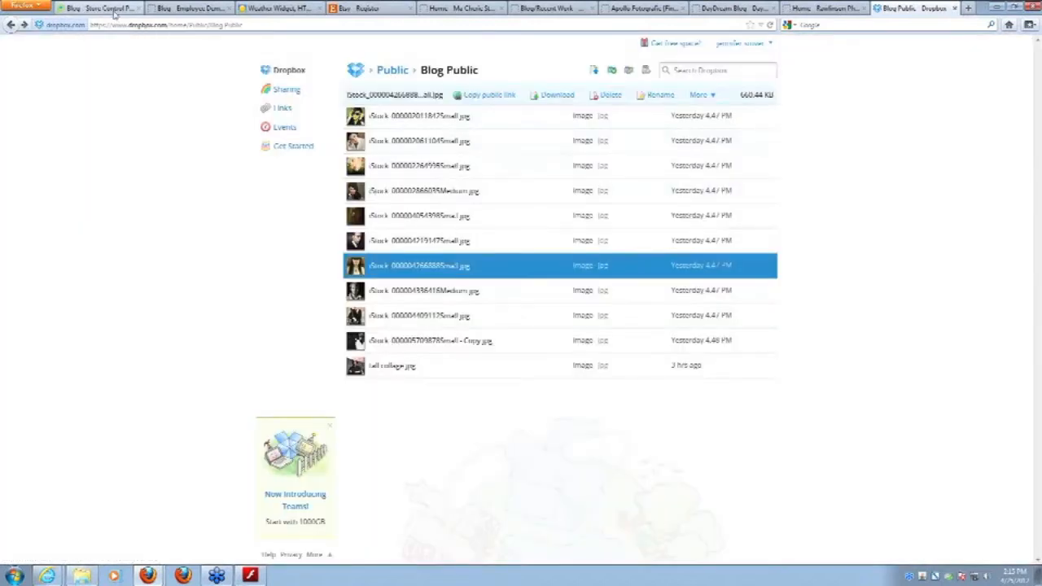
Back in the PhotoBiz post, try to insert the image from the copied URL at Actual Size below the headphones photo, and delete it
click(114, 11)
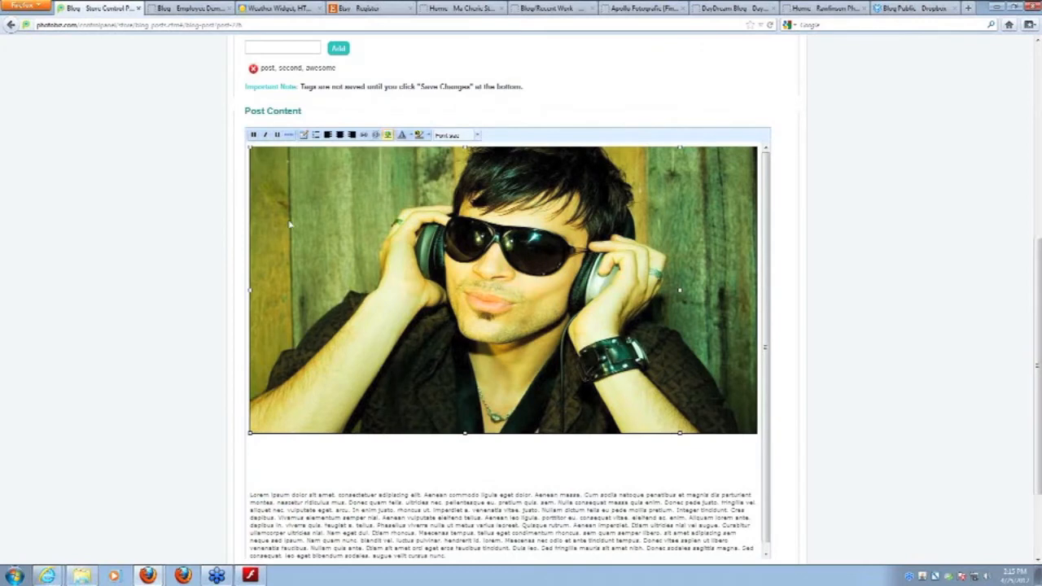
click(716, 452)
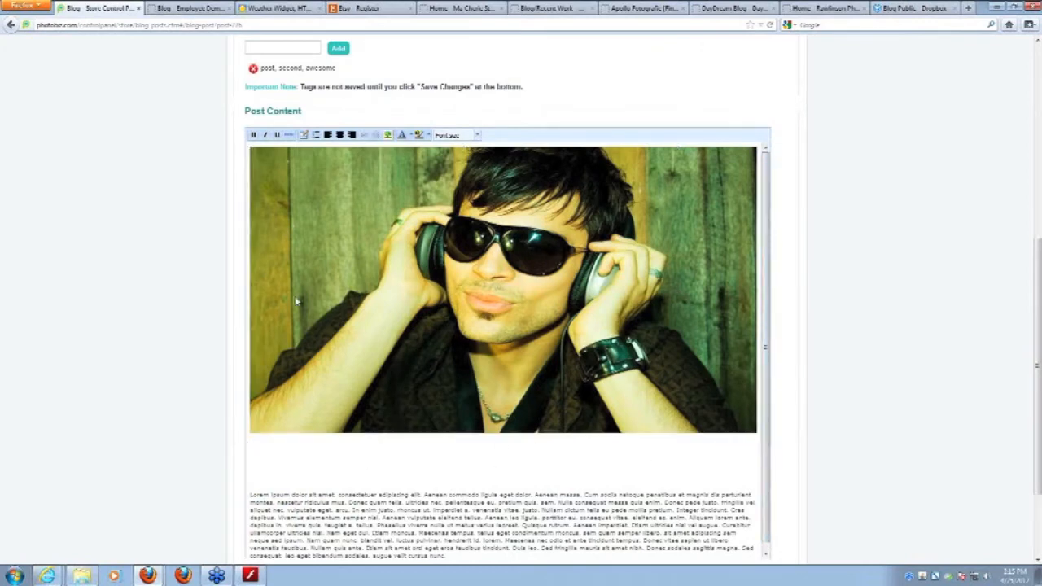
click(388, 136)
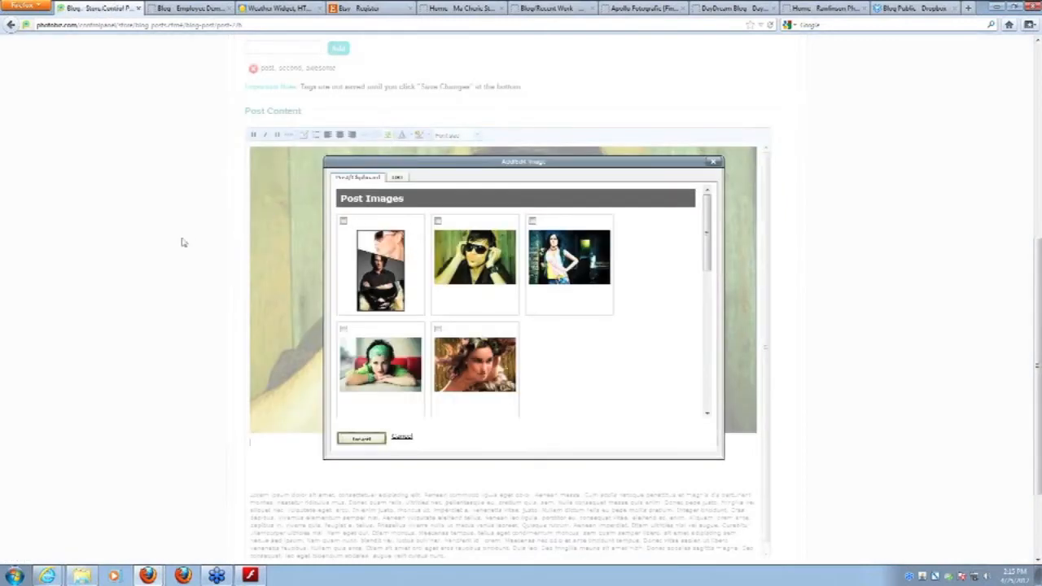
scroll(181, 235, down, 3)
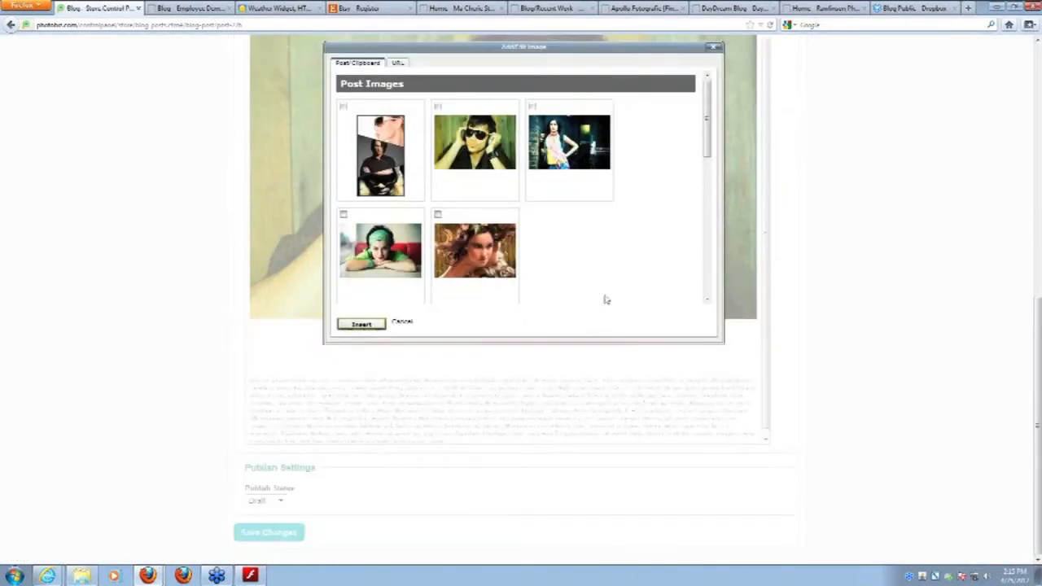
click(399, 65)
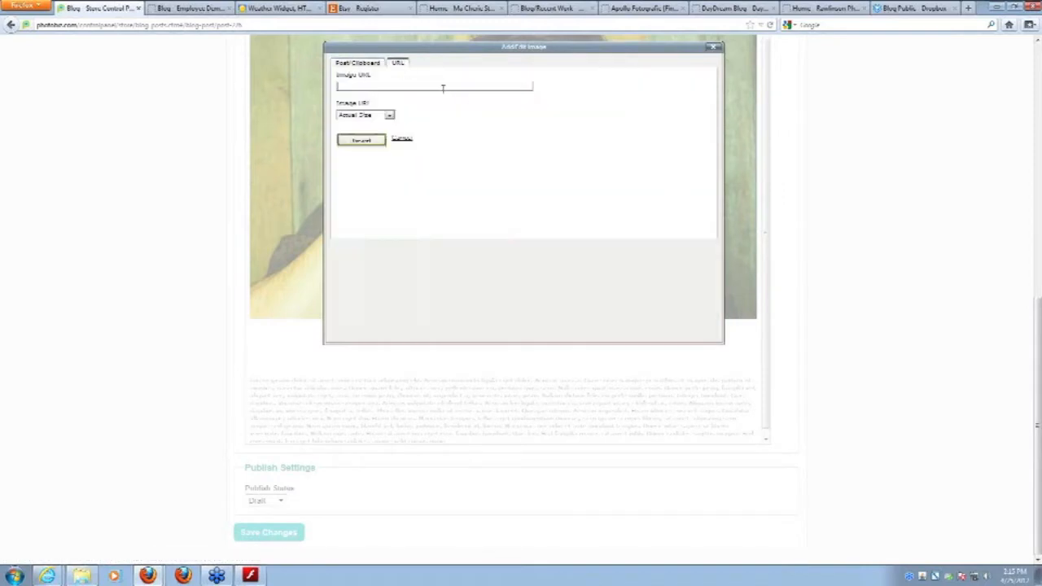
right_click(437, 85)
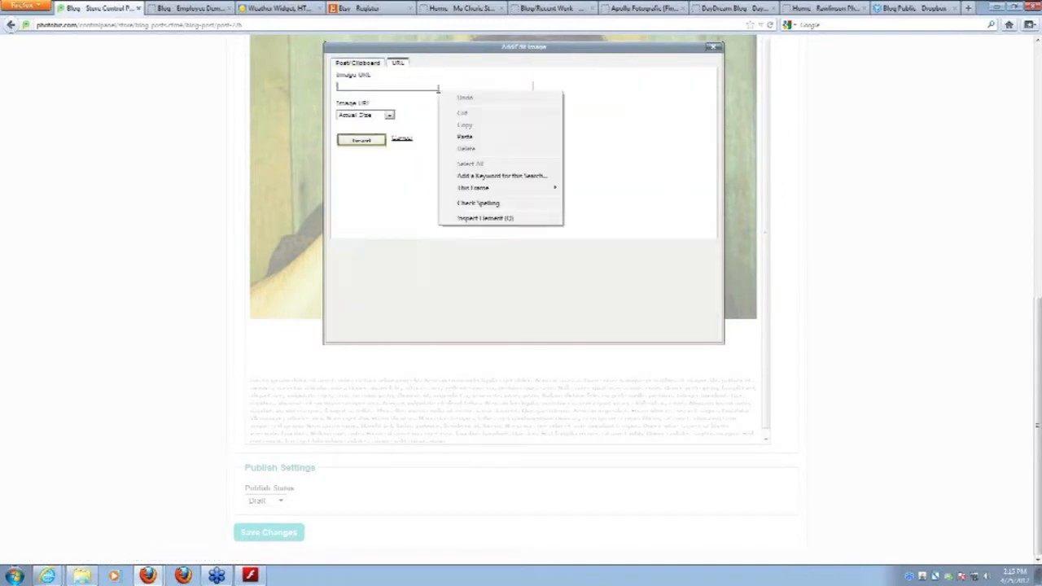
click(471, 139)
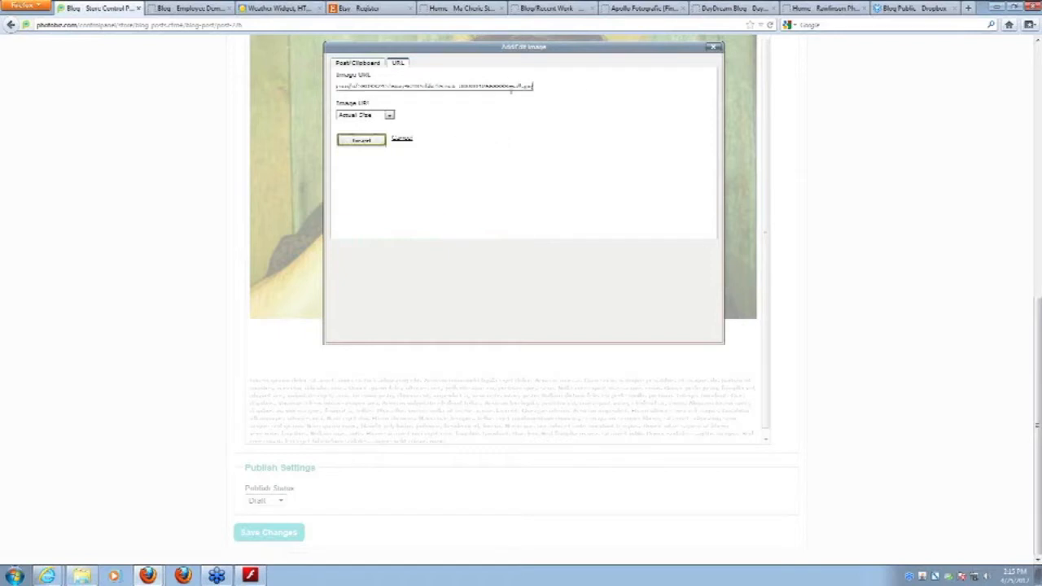
click(362, 141)
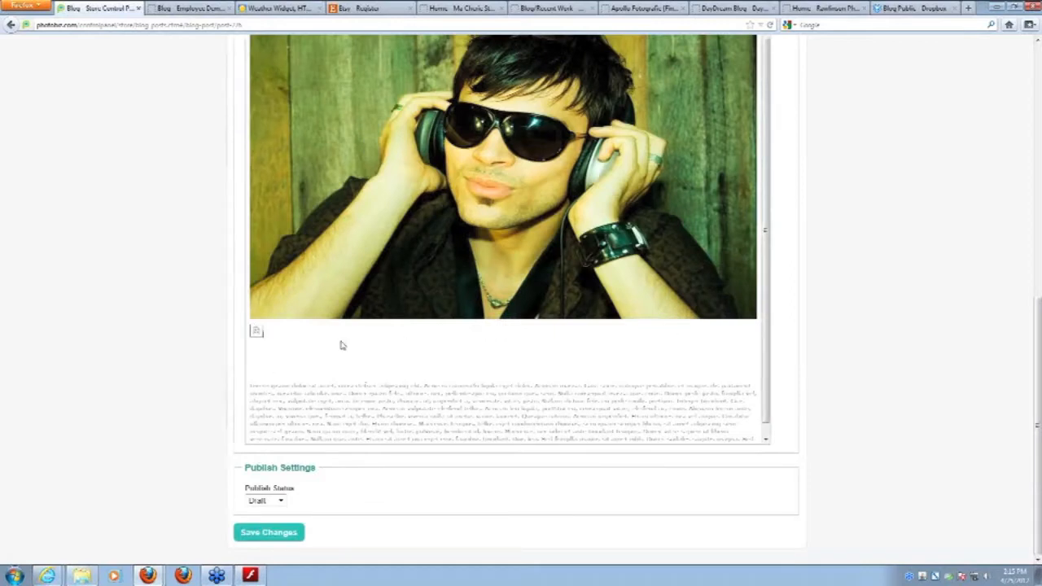
key(BackSpace)
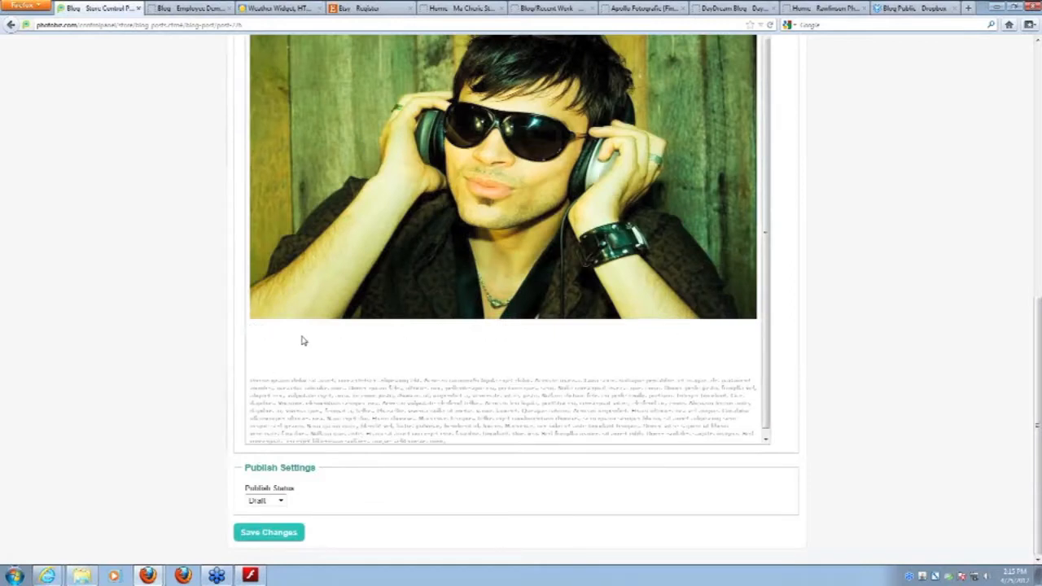
scroll(356, 346, up, 3)
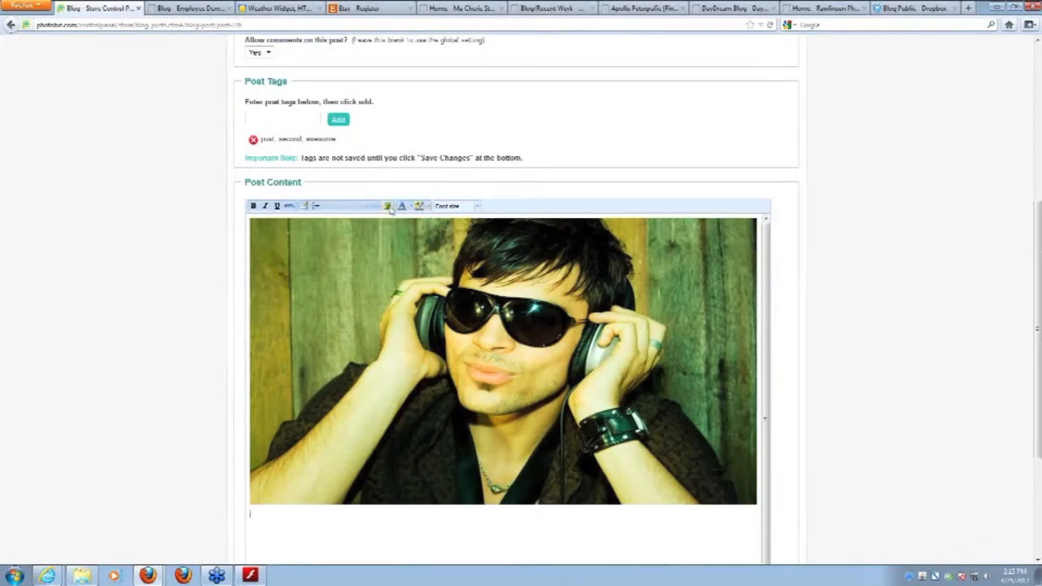
Insert the image from the copied Dropbox URL below the headphones photo in the post content
click(388, 206)
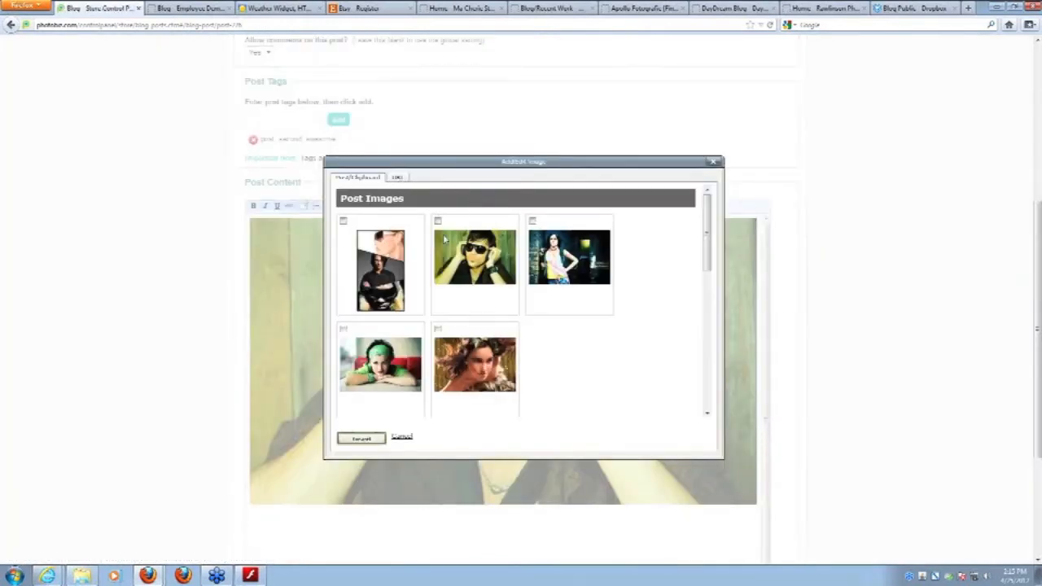
click(397, 177)
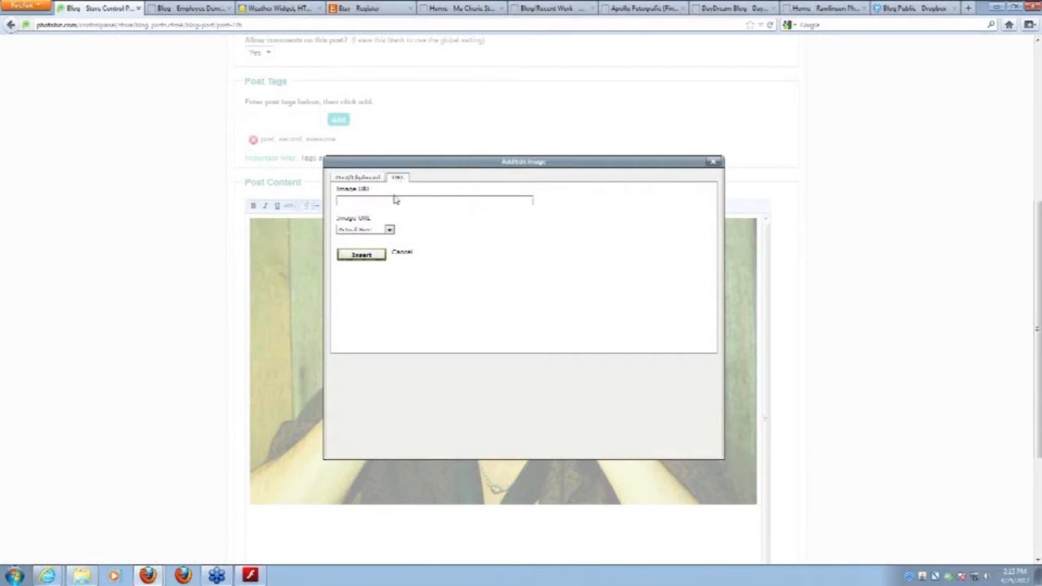
right_click(410, 204)
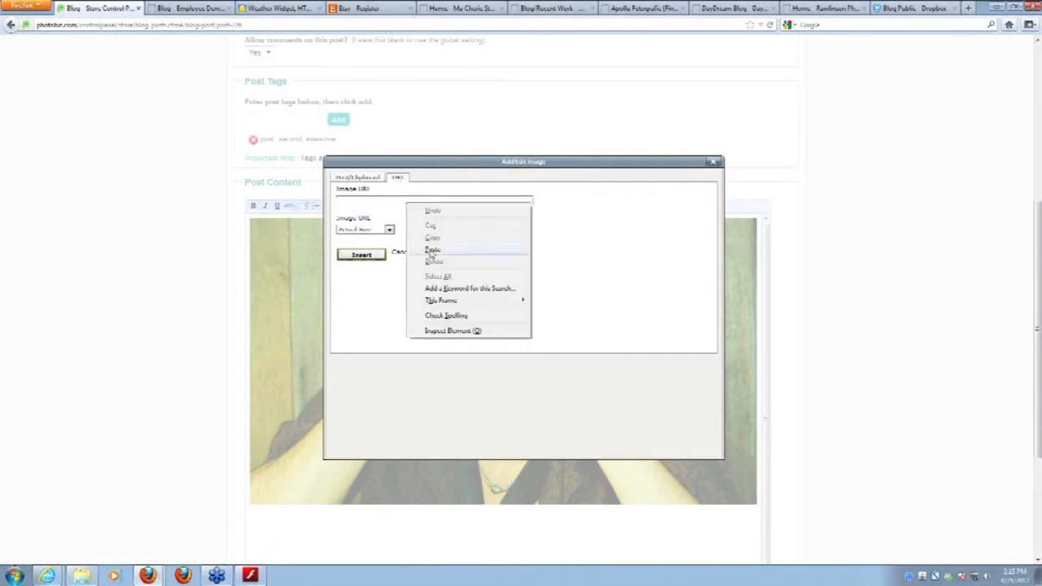
click(433, 250)
click(390, 230)
click(370, 249)
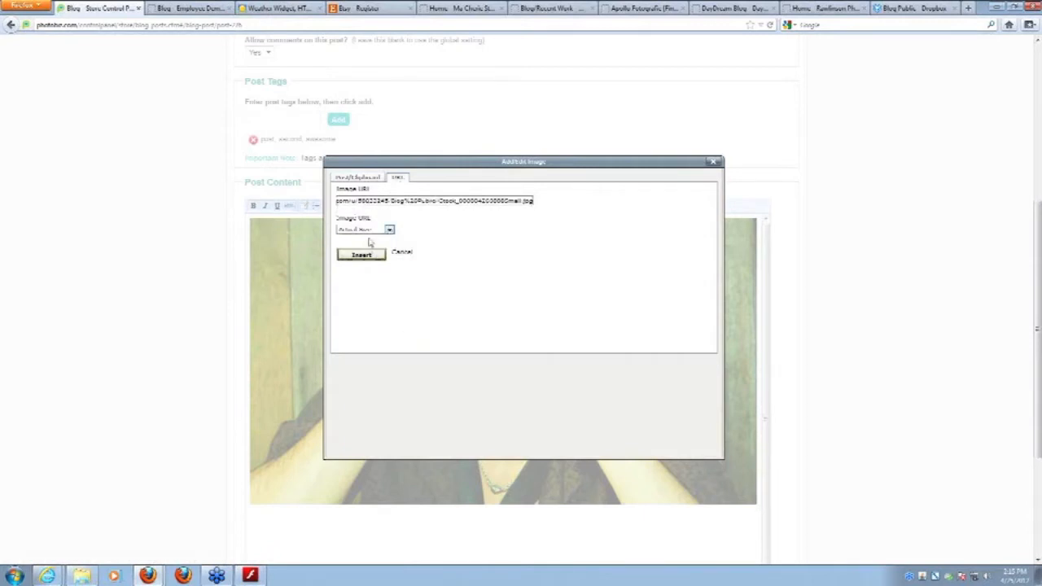
click(363, 255)
scroll(354, 267, down, 5)
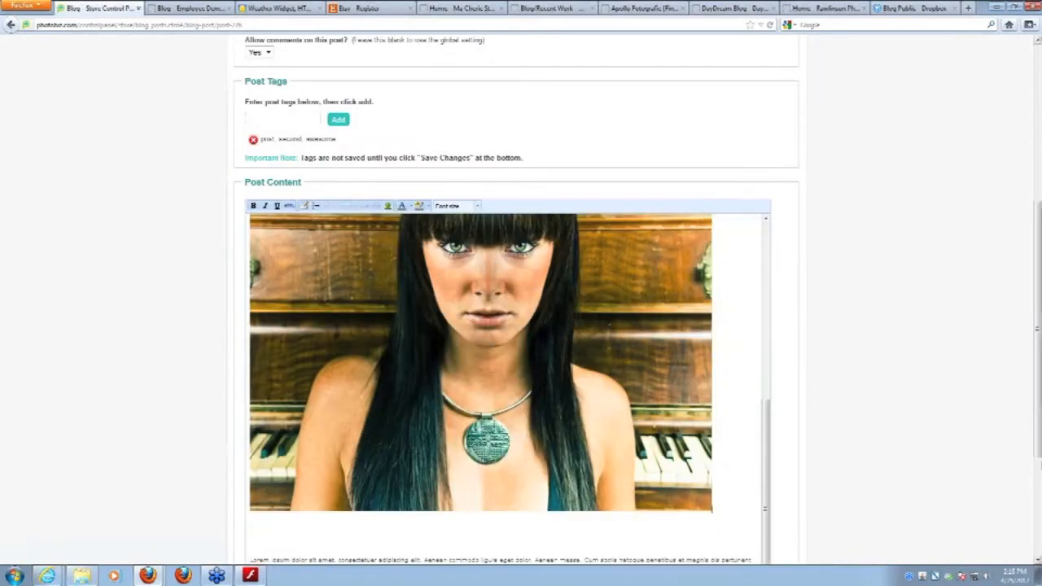
scroll(749, 481, up, 6)
scroll(747, 464, down, 4)
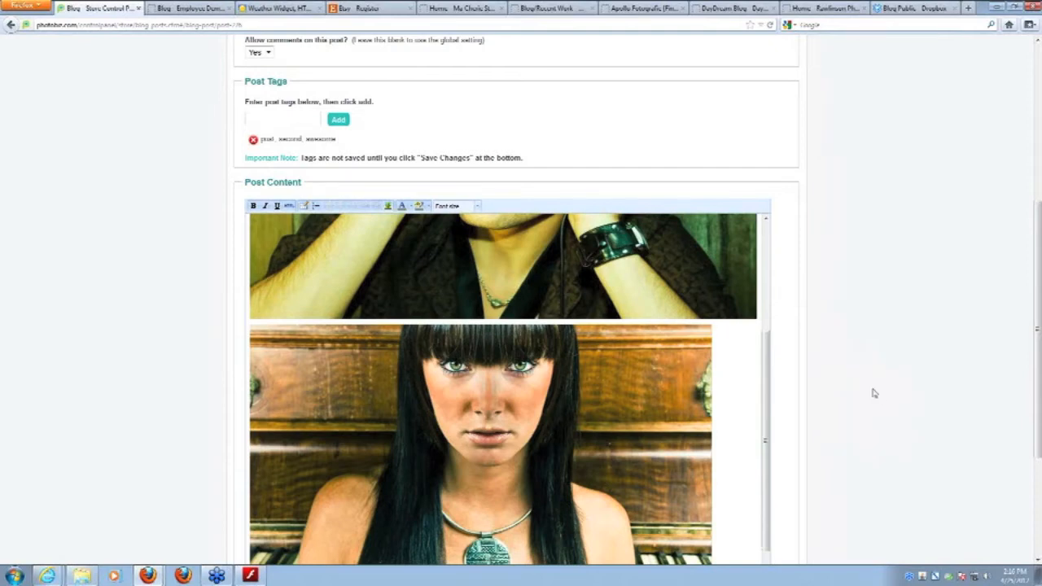
scroll(875, 391, down, 4)
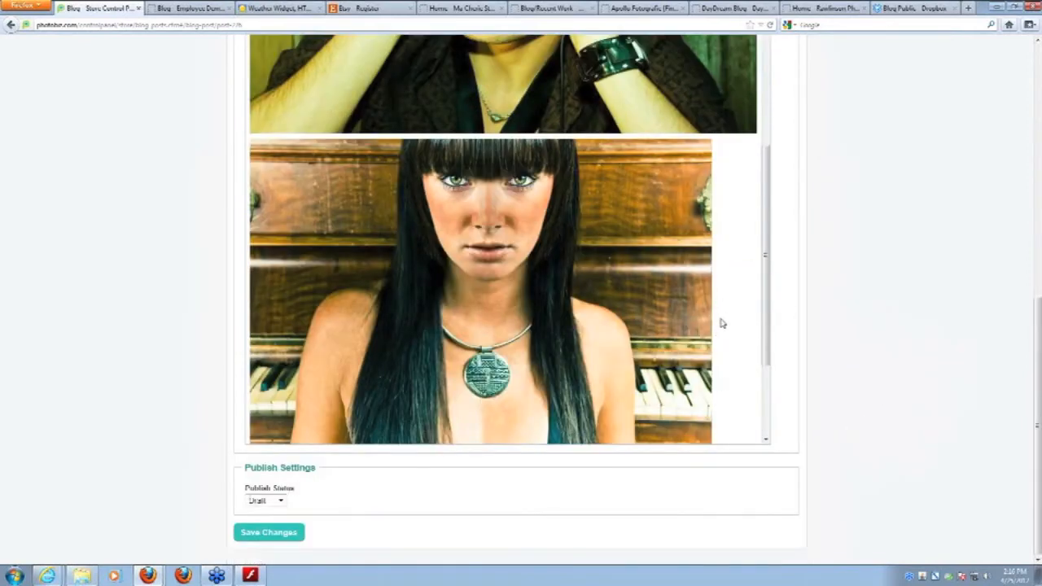
Enlarge the inserted photo of the woman at the piano by its corner to match the headphones photo's width
click(686, 248)
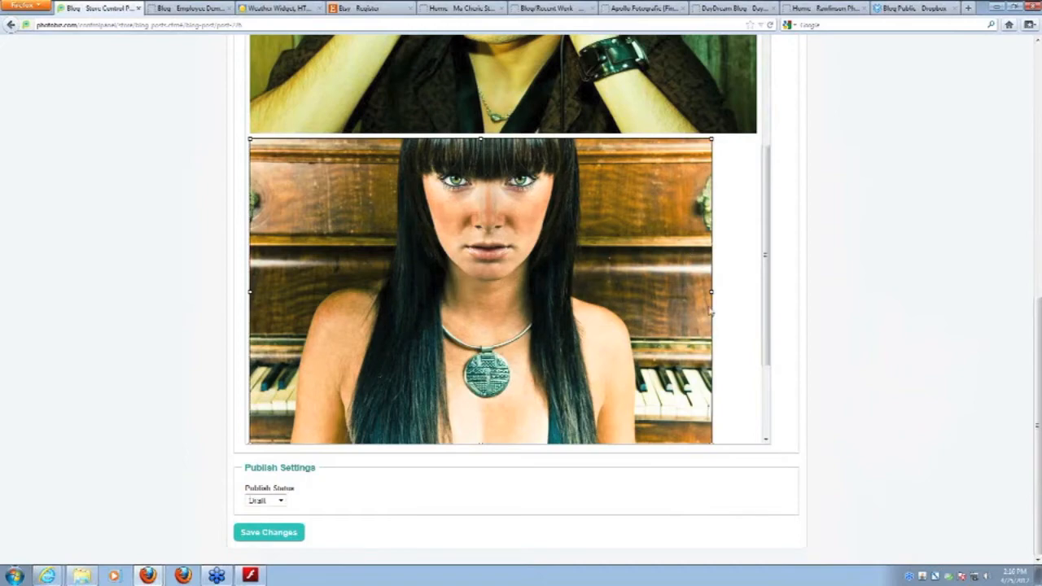
drag(771, 300, 774, 342)
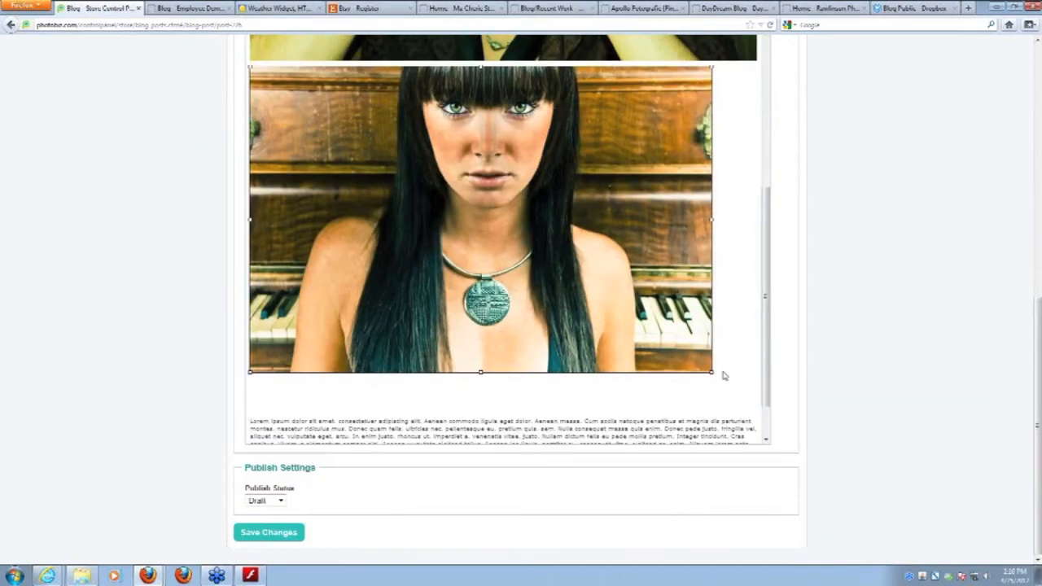
drag(711, 373, 731, 388)
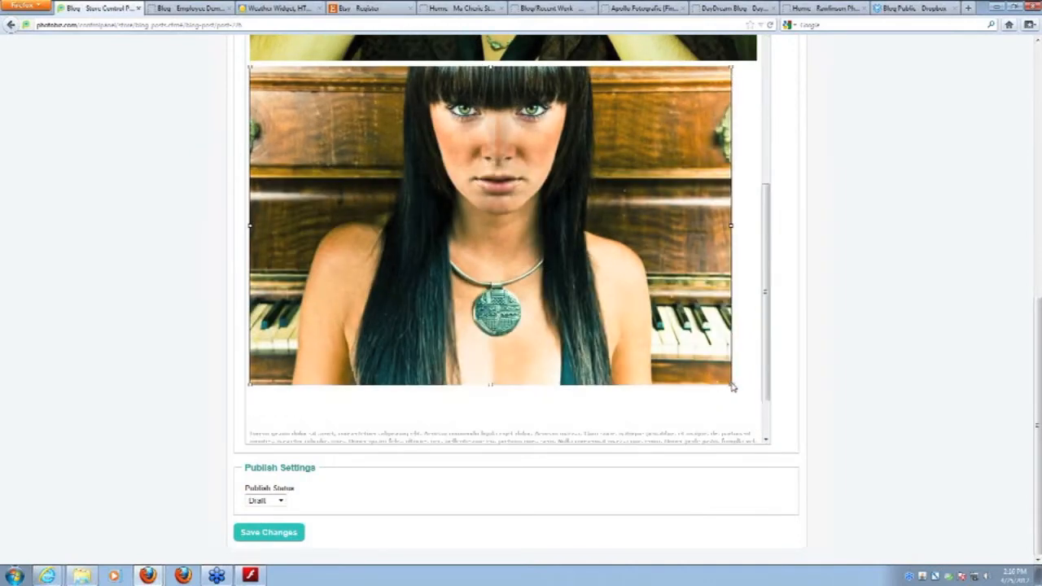
click(734, 386)
click(682, 362)
drag(731, 384, 758, 402)
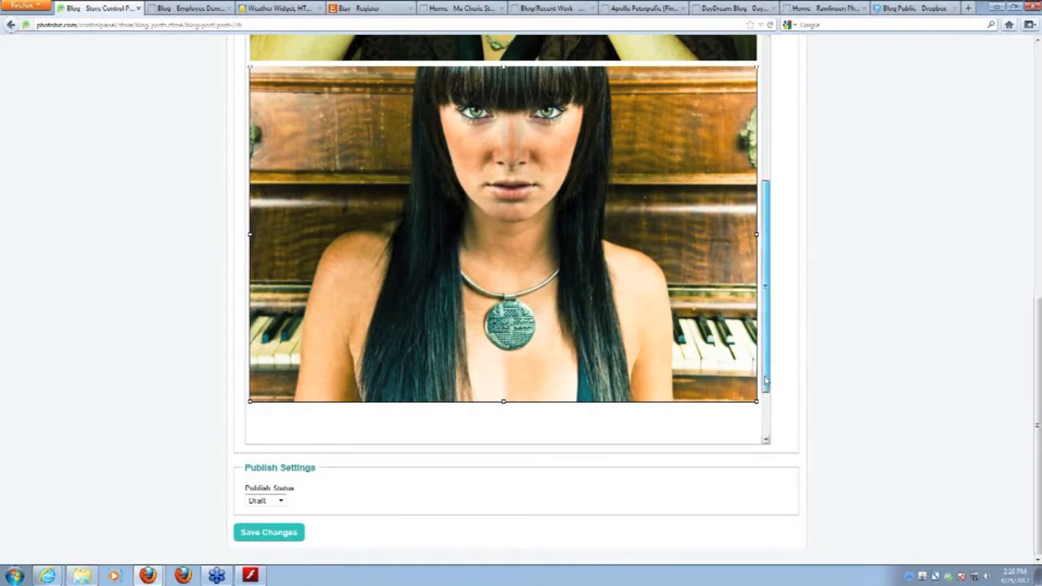
Delete both the headphones photo and the piano photo from the post content
scroll(766, 377, up, 1)
scroll(770, 455, up, 1)
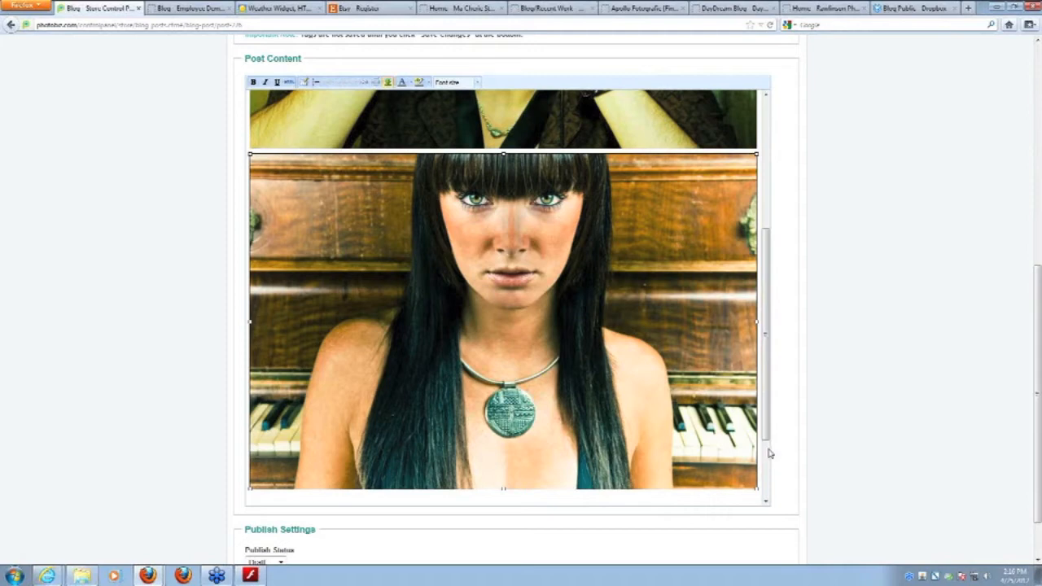
scroll(733, 452, up, 3)
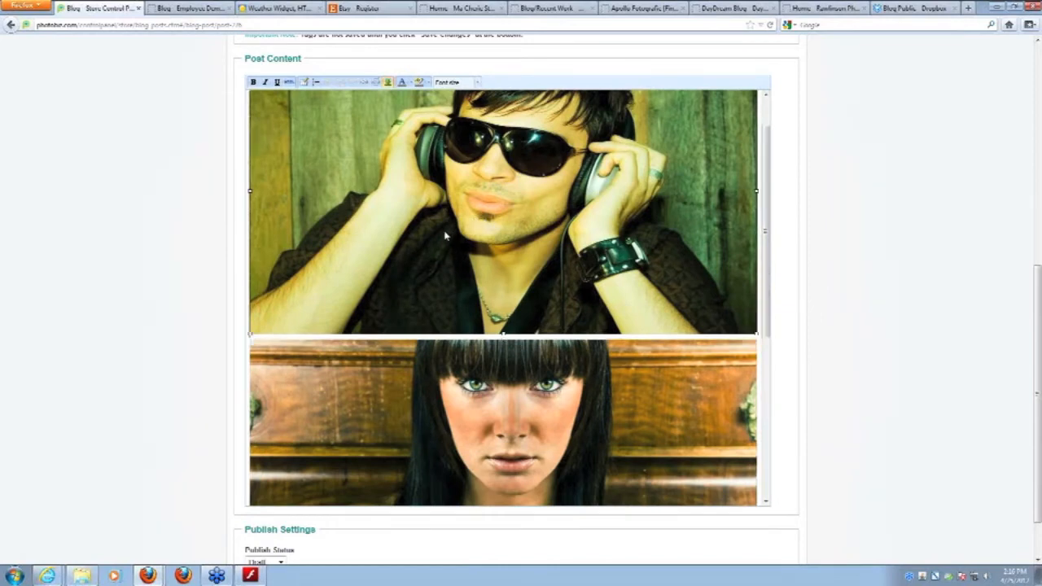
key(Delete)
click(445, 236)
key(Delete)
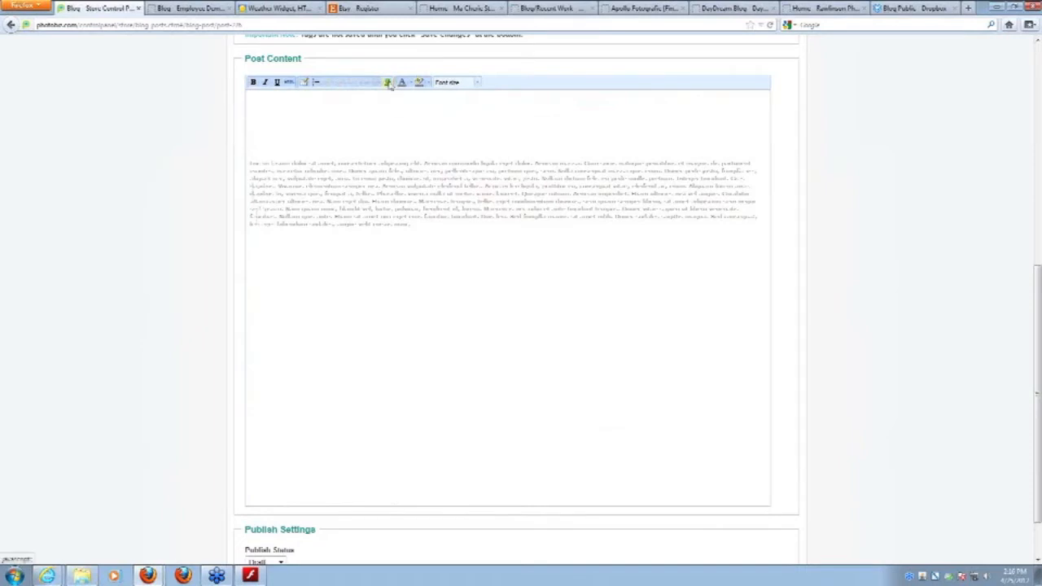
Insert the tall three-portrait collage from the post images at Small size above the paragraph
click(389, 83)
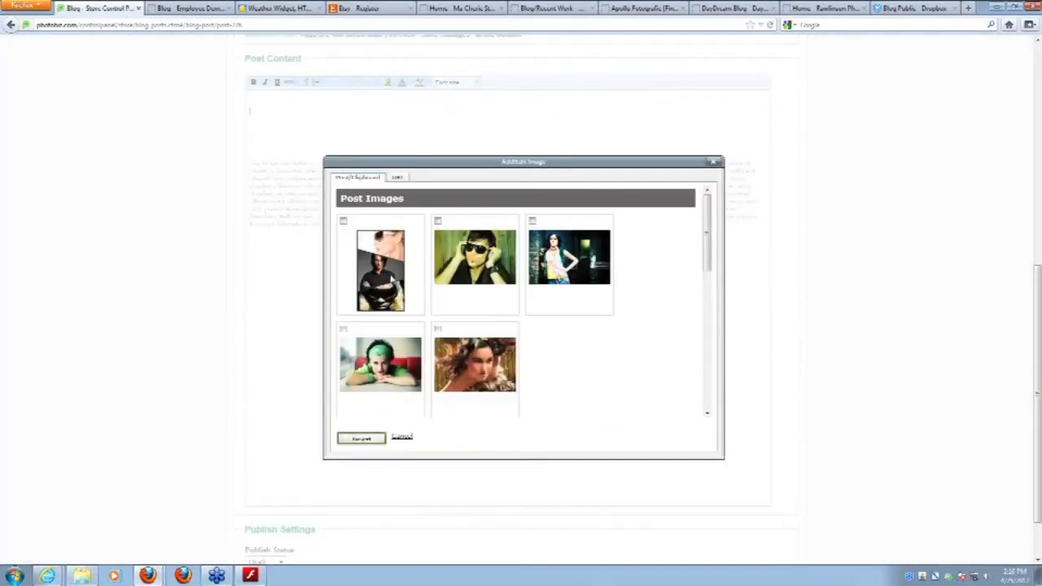
click(344, 221)
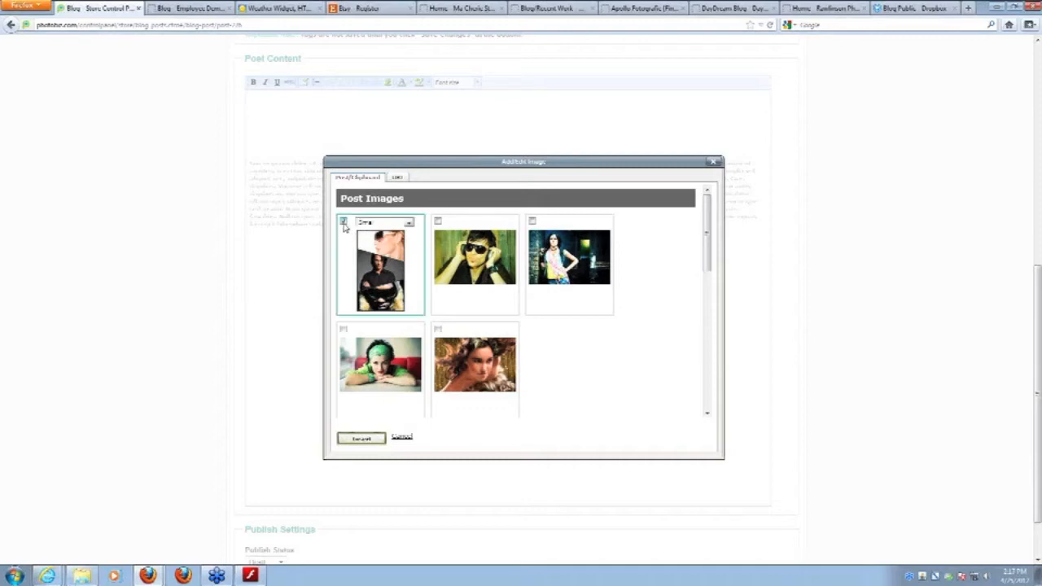
click(373, 439)
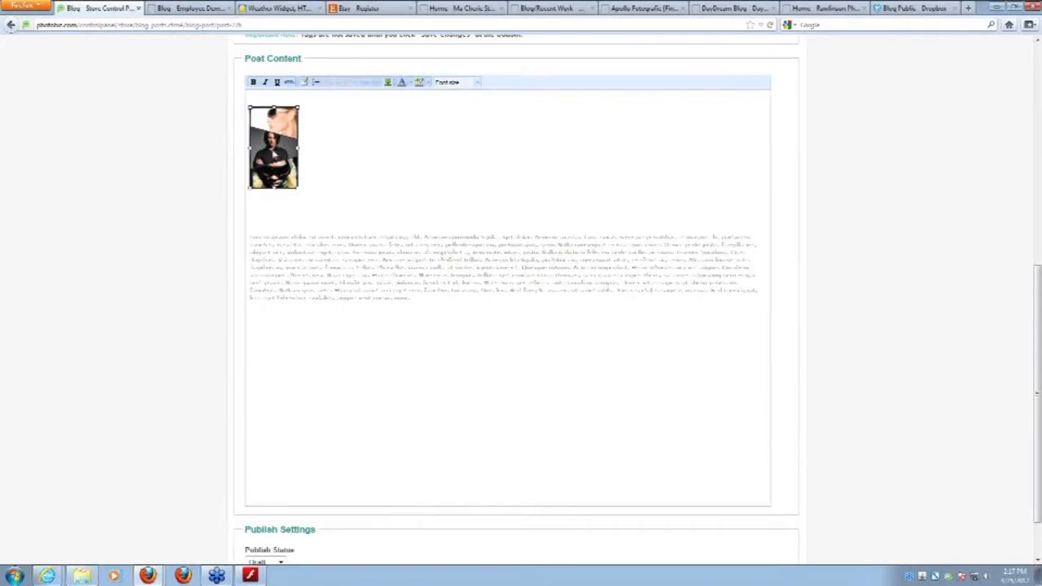
Replace the small collage with the same post image at Fit Page Width
click(388, 83)
click(344, 220)
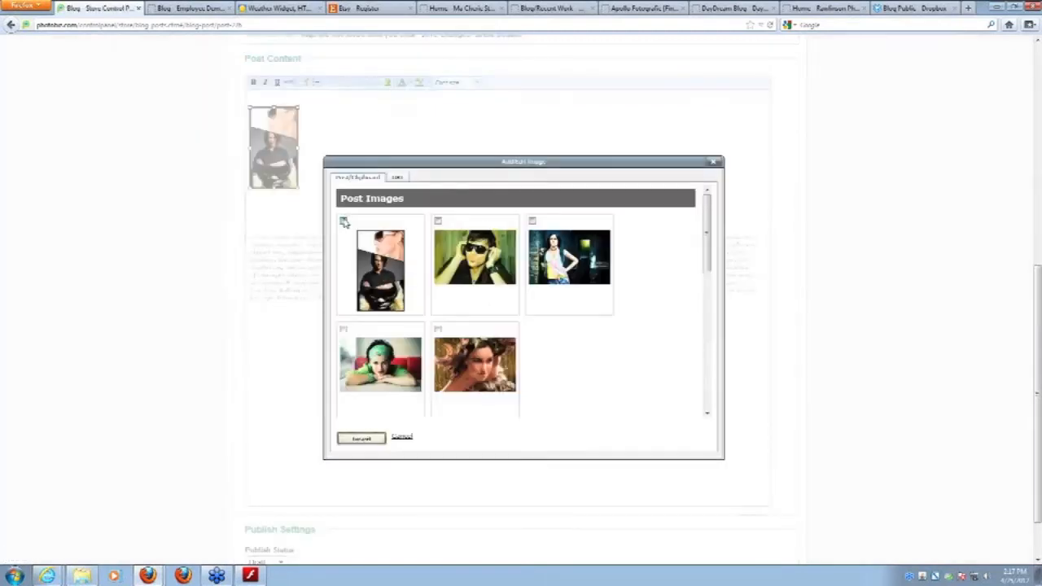
click(399, 223)
click(387, 245)
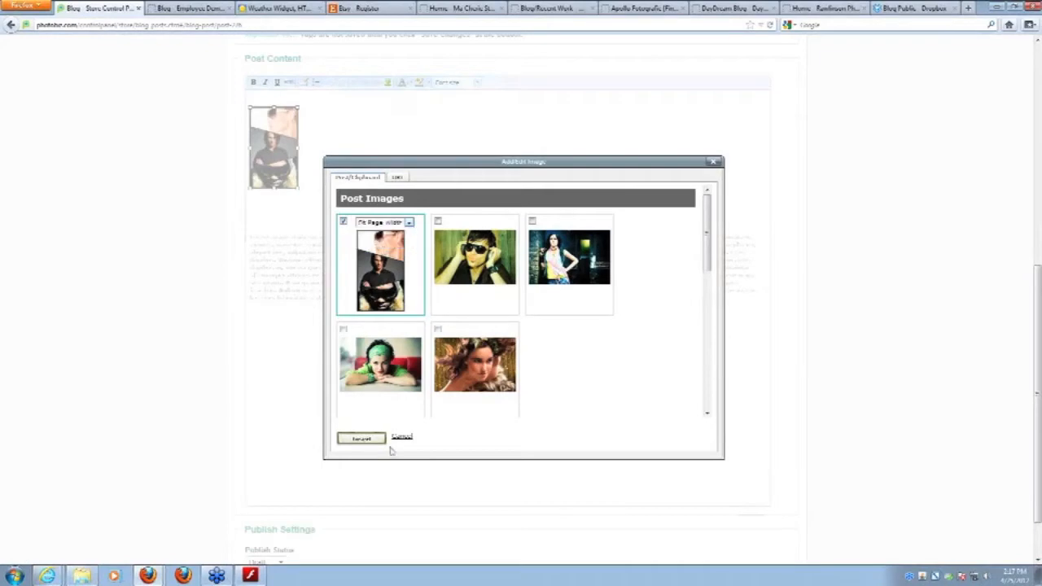
click(351, 439)
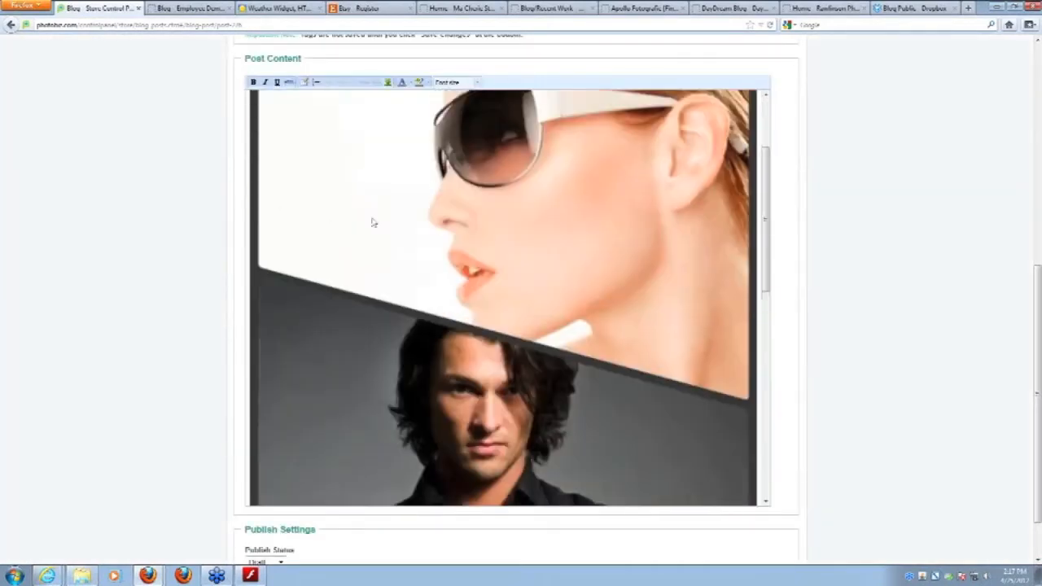
Examine the full-width collage from end to end in the post content for its size and image quality
scroll(277, 144, down, 1)
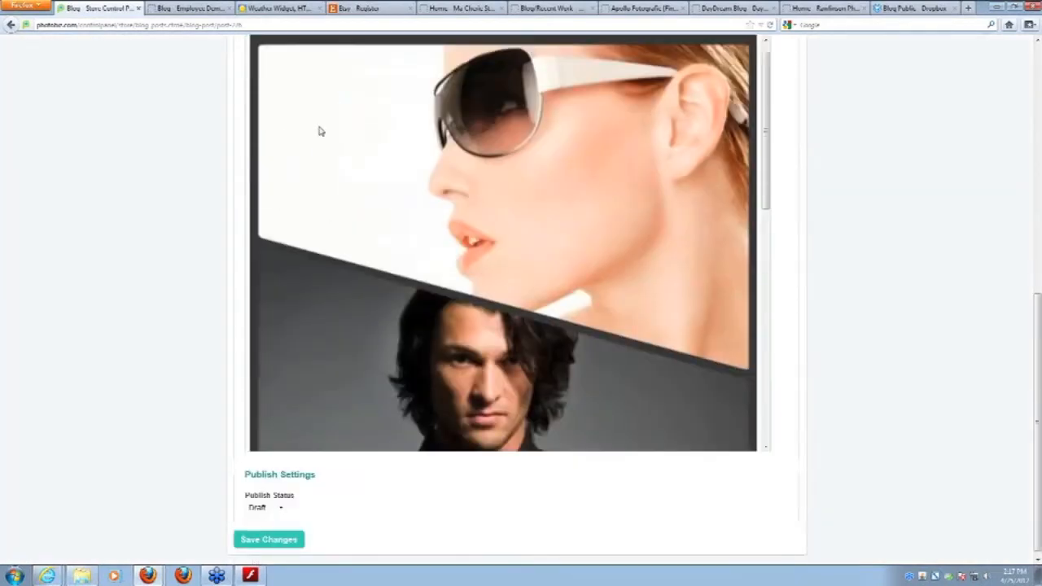
scroll(367, 196, down, 5)
scroll(367, 196, up, 5)
scroll(581, 233, down, 6)
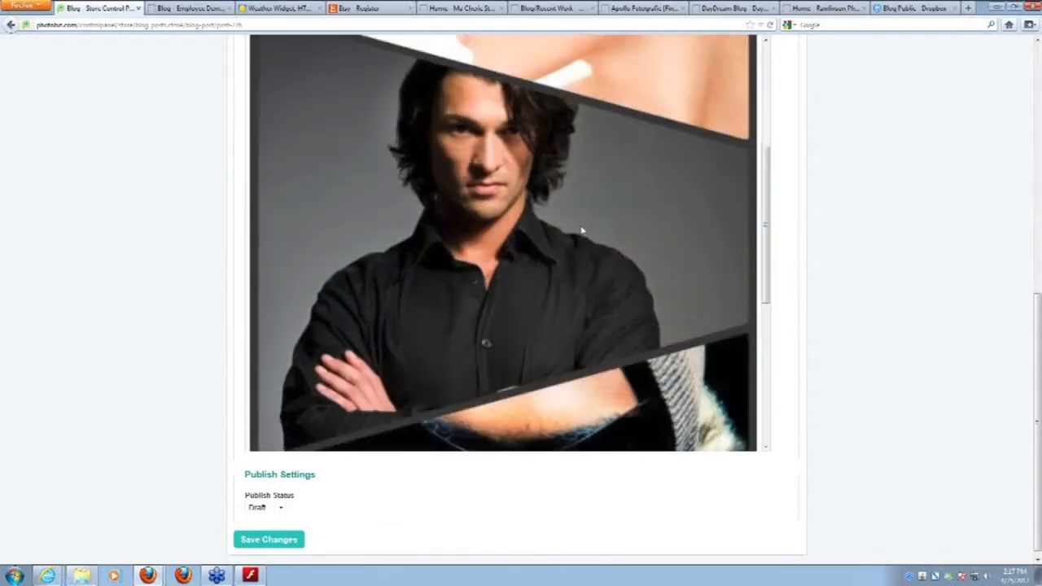
scroll(573, 229, up, 4)
scroll(574, 229, up, 5)
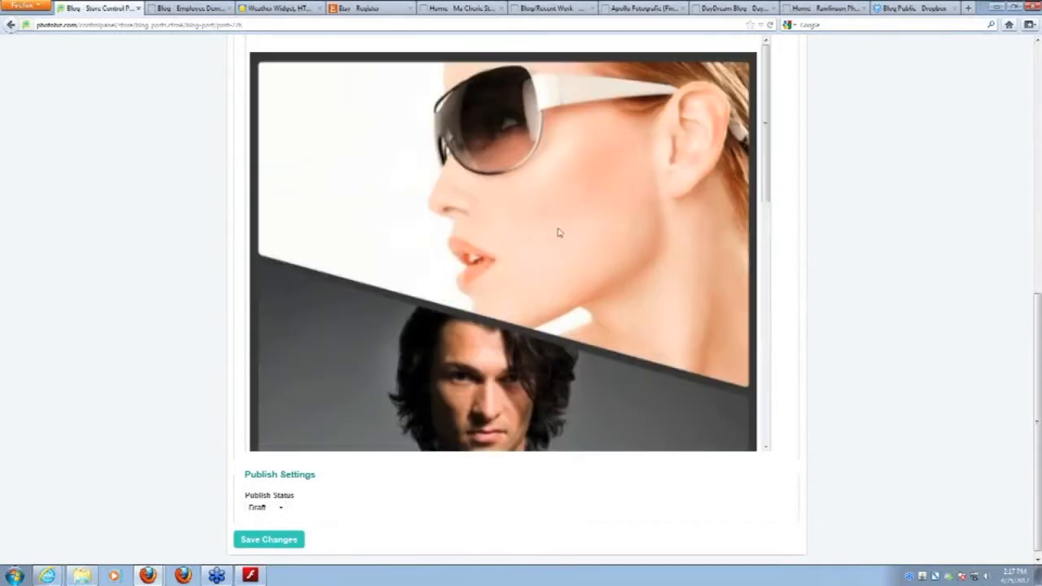
scroll(519, 331, down, 3)
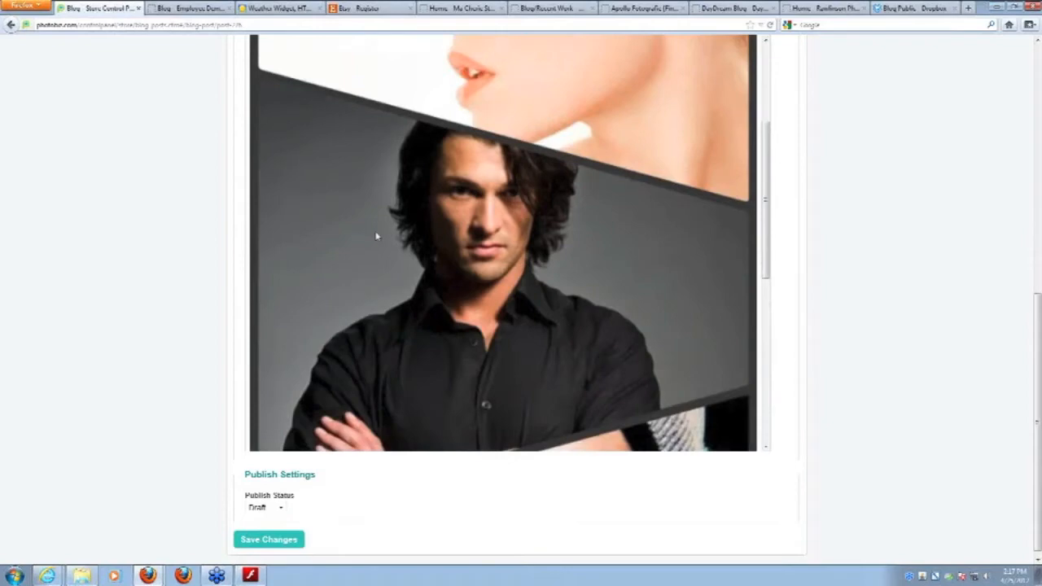
scroll(479, 244, up, 3)
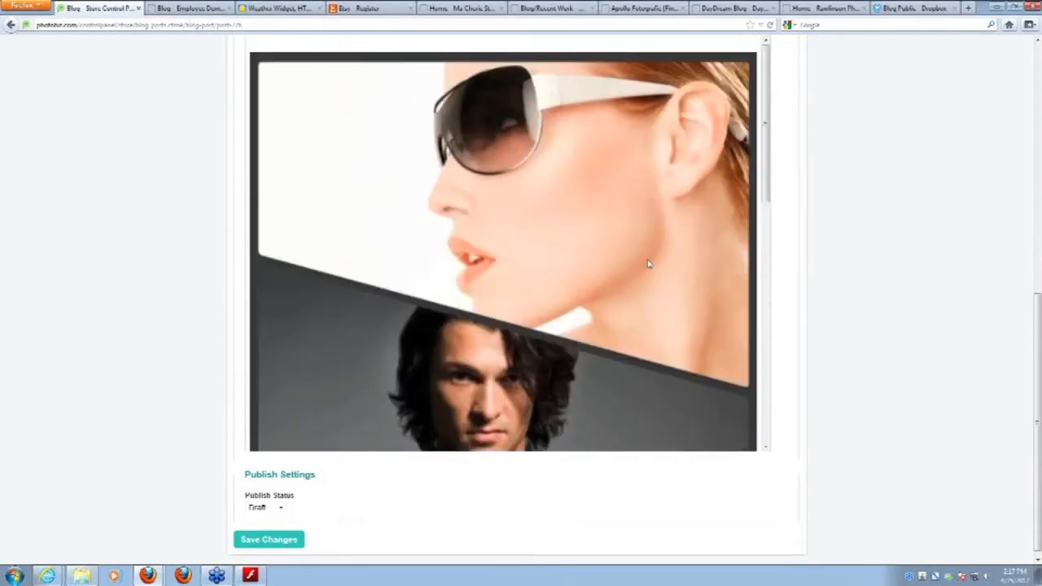
scroll(616, 301, down, 8)
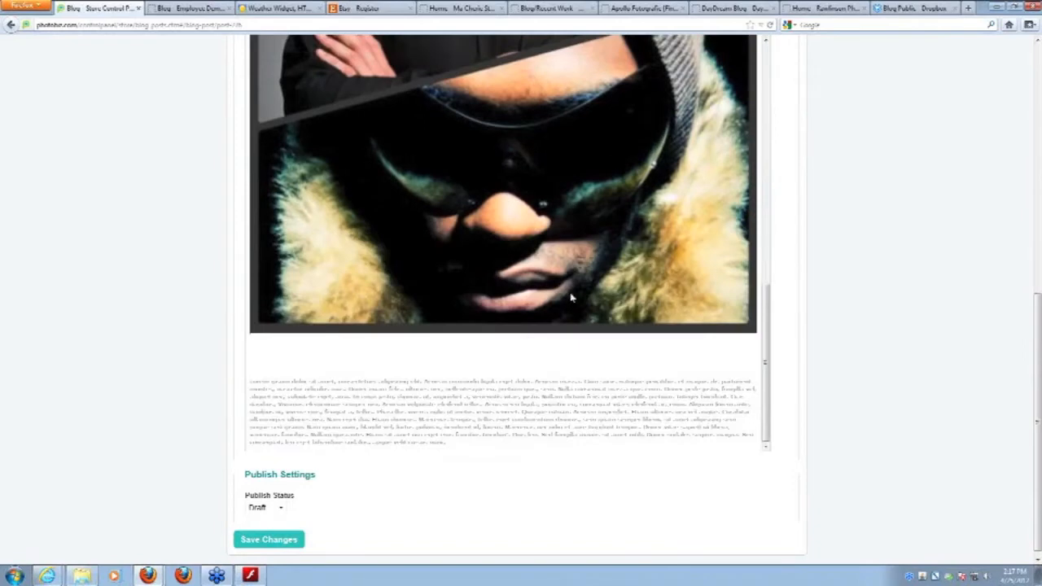
scroll(623, 265, up, 6)
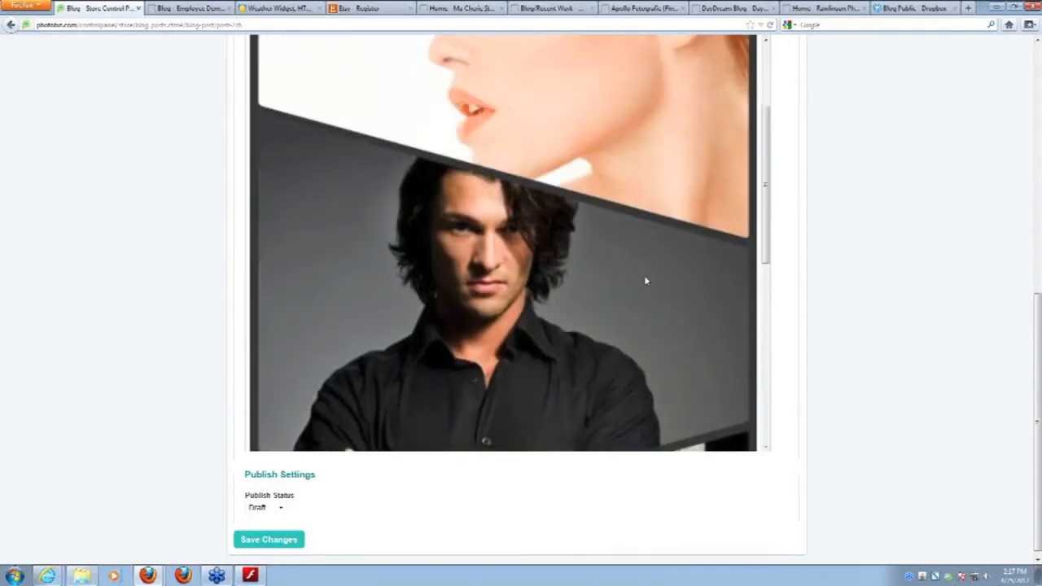
scroll(900, 358, up, 1)
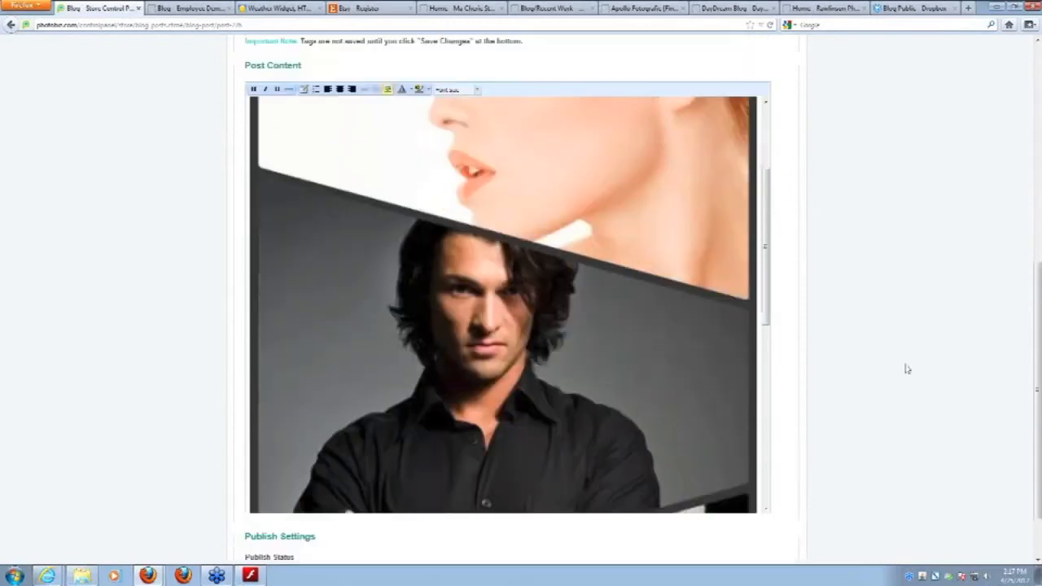
scroll(670, 358, up, 1)
scroll(670, 359, down, 3)
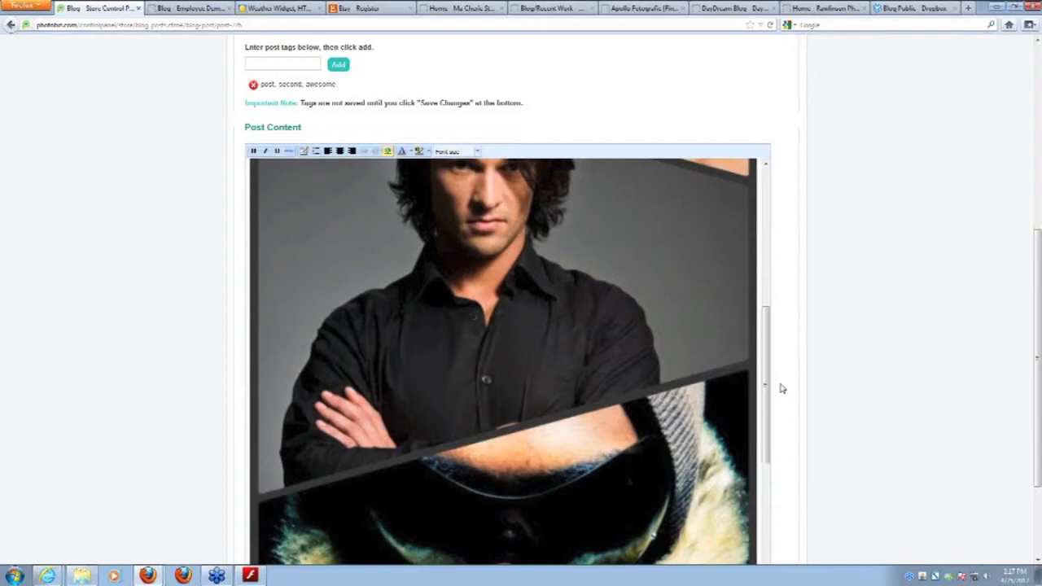
Delete the full-width collage from the post content and open the image insertion dialog
click(651, 429)
key(Delete)
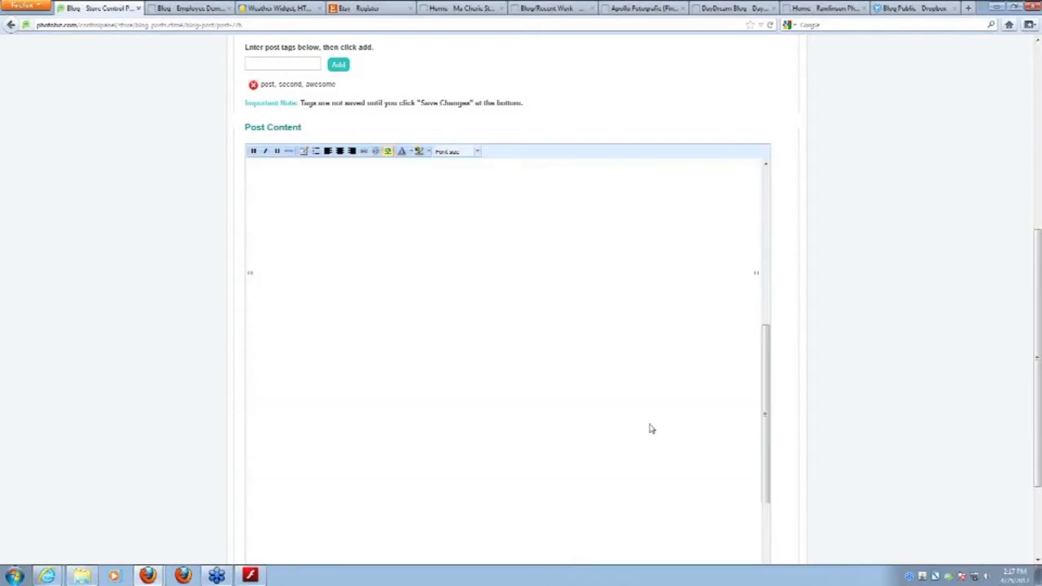
click(387, 151)
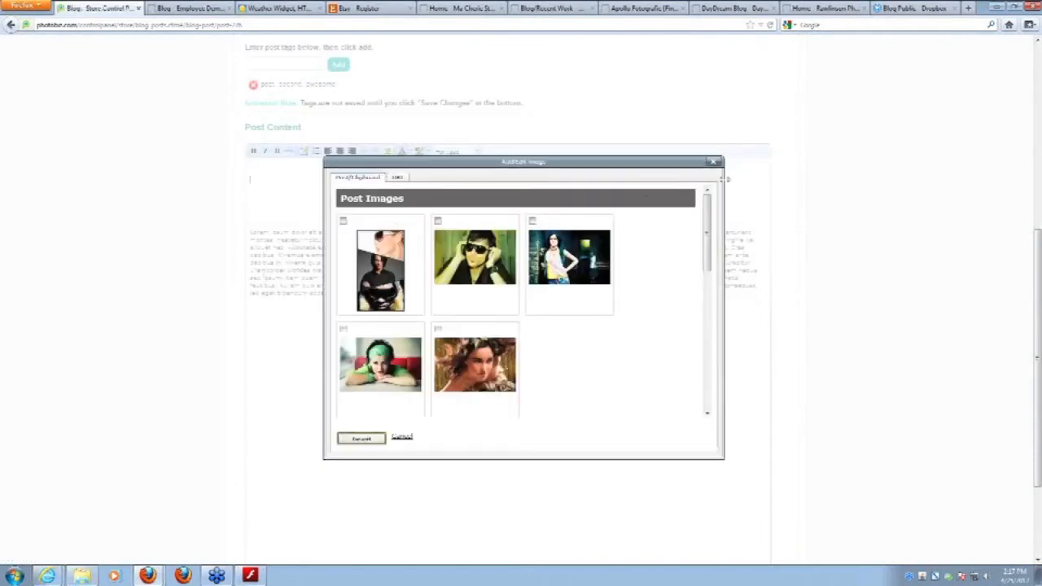
Switch to Dropbox, preview tall collage.jpg in the Blog Public folder, and copy its public link to the clipboard
click(929, 10)
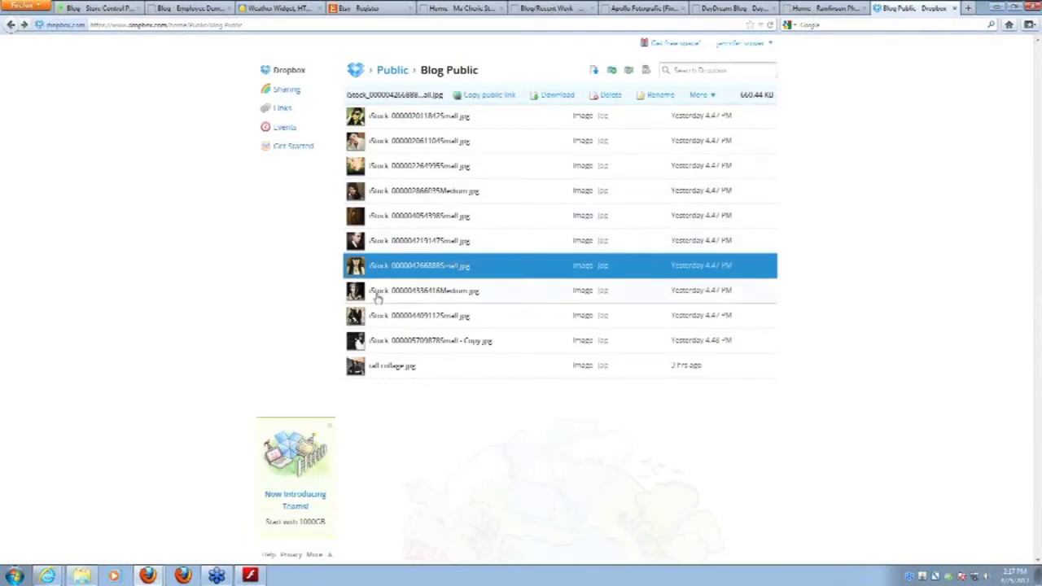
click(394, 368)
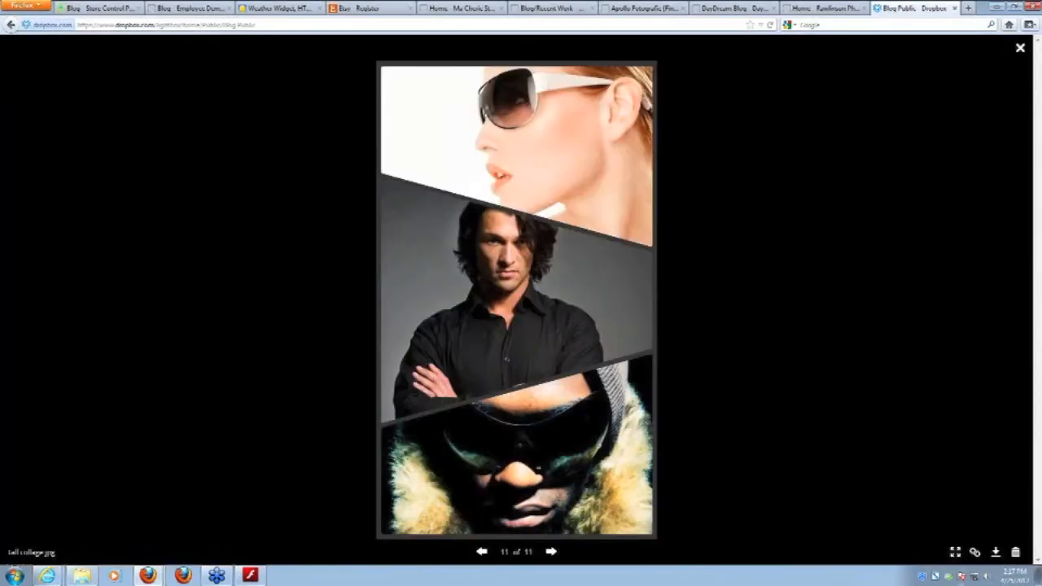
click(1020, 49)
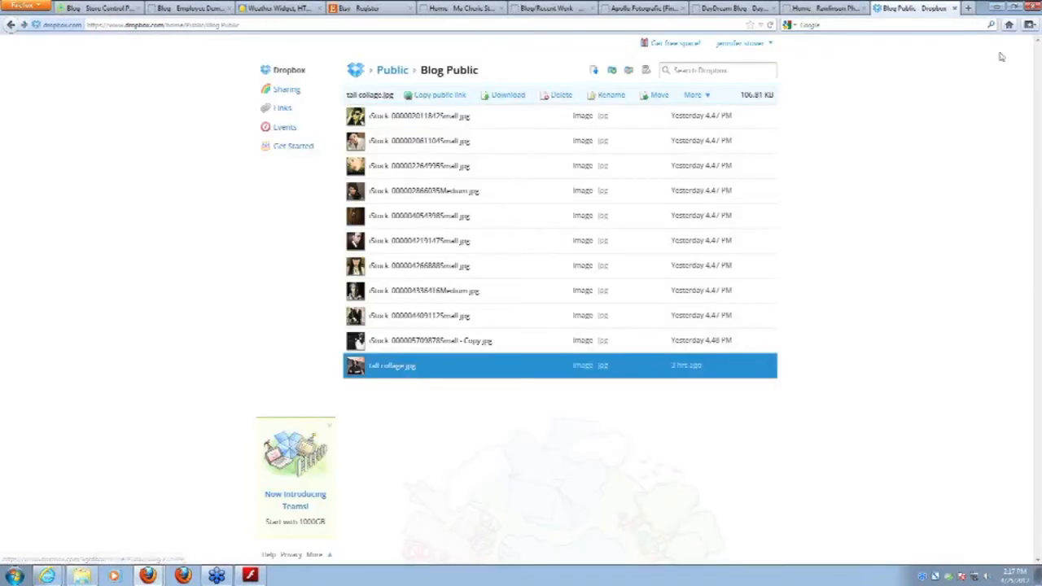
click(440, 96)
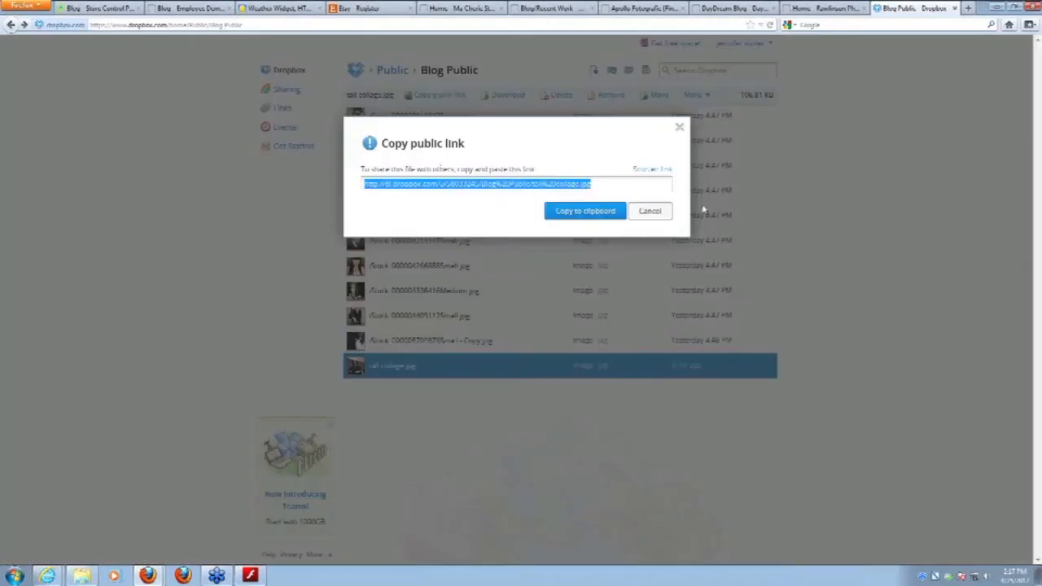
click(600, 214)
click(679, 127)
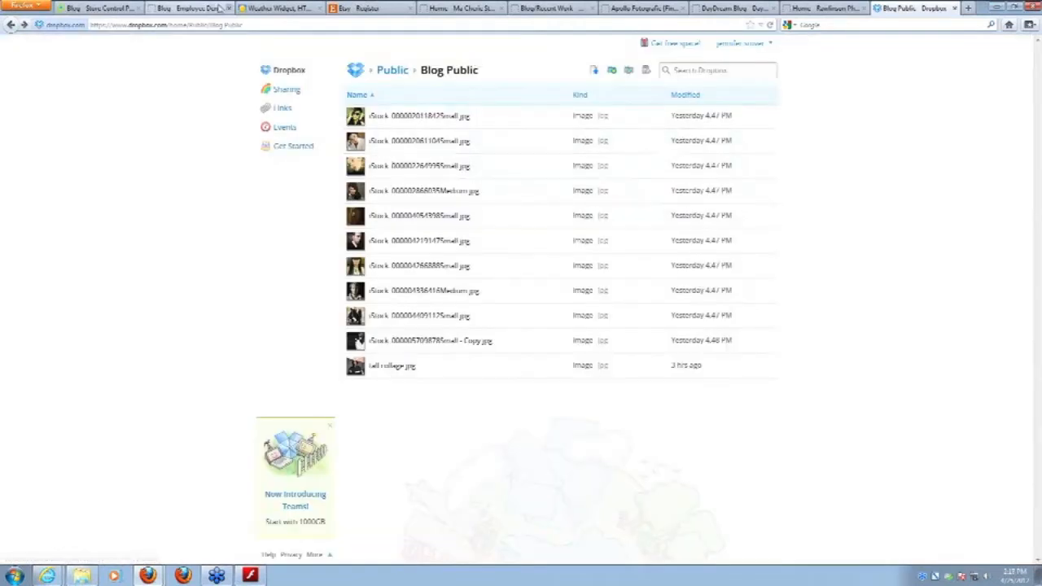
Return to the PhotoBiz post and insert the tall collage from its copied Dropbox URL at Actual Size above the paragraph
click(87, 13)
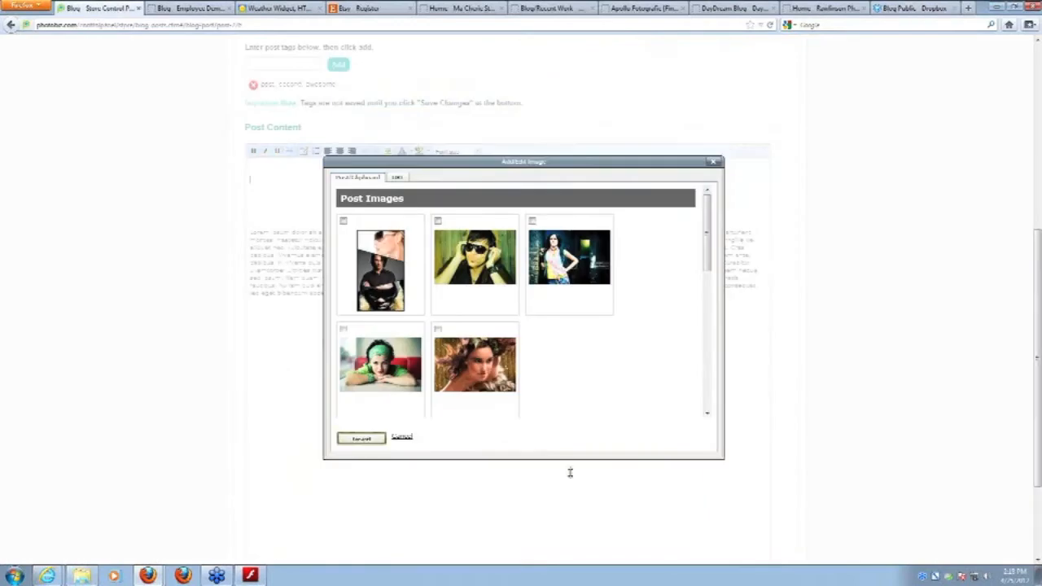
click(397, 178)
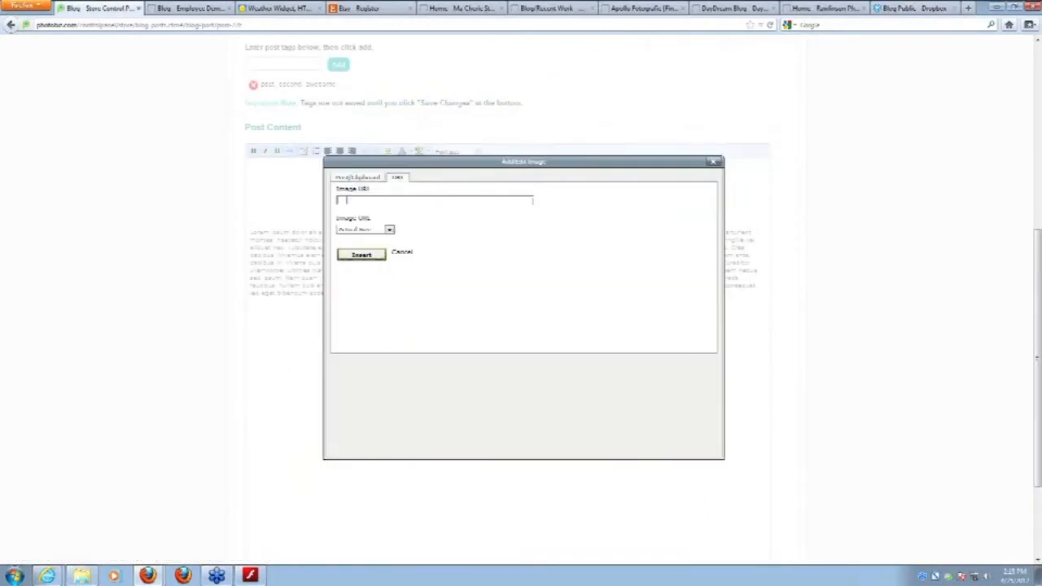
key(ctrl+v)
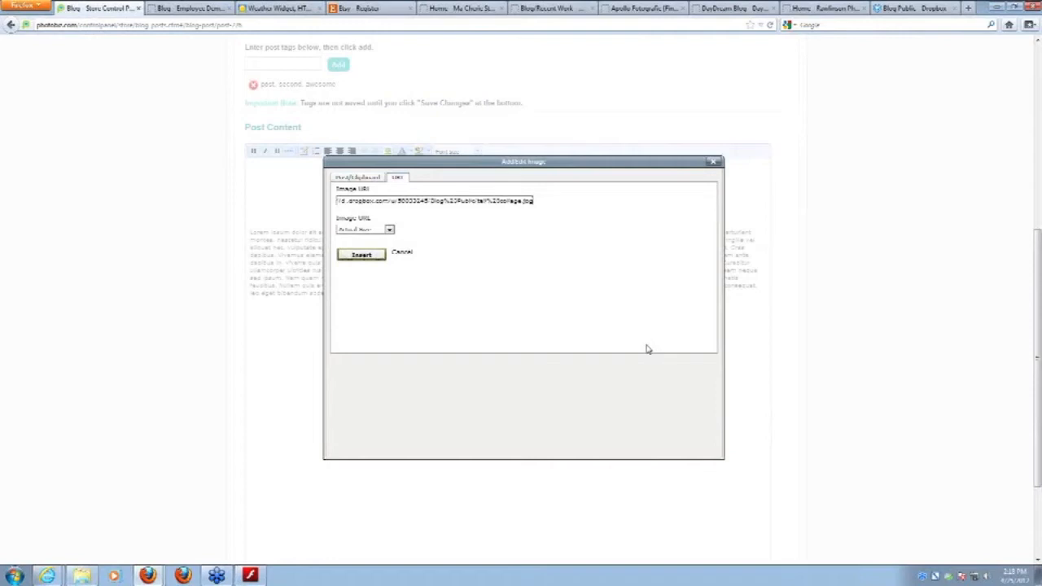
click(364, 230)
click(359, 244)
click(361, 255)
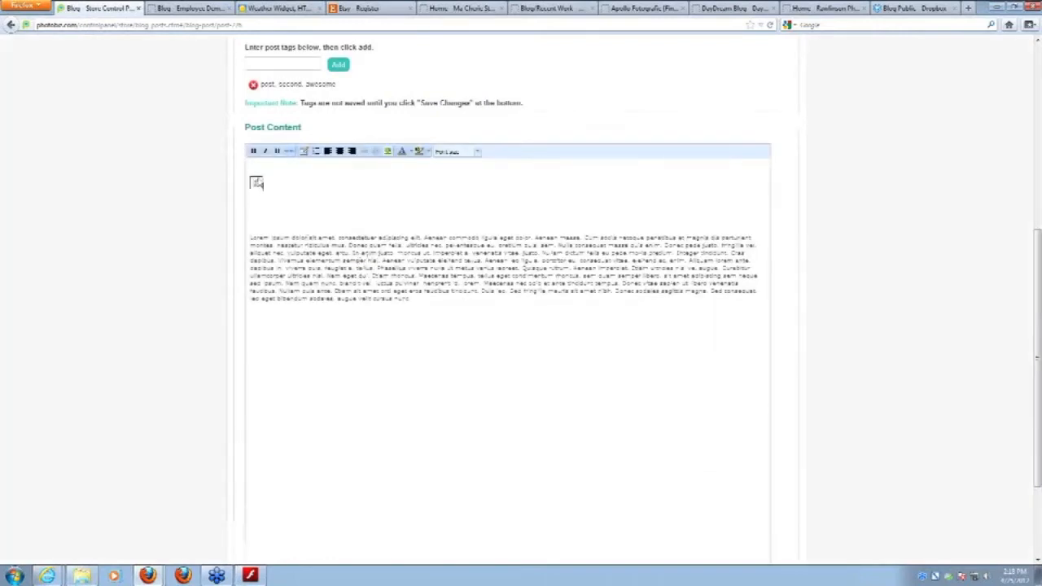
Select the Dropbox-linked collage in the post content and examine its size and quality from end to end
scroll(598, 313, down, 3)
scroll(602, 342, up, 3)
click(505, 361)
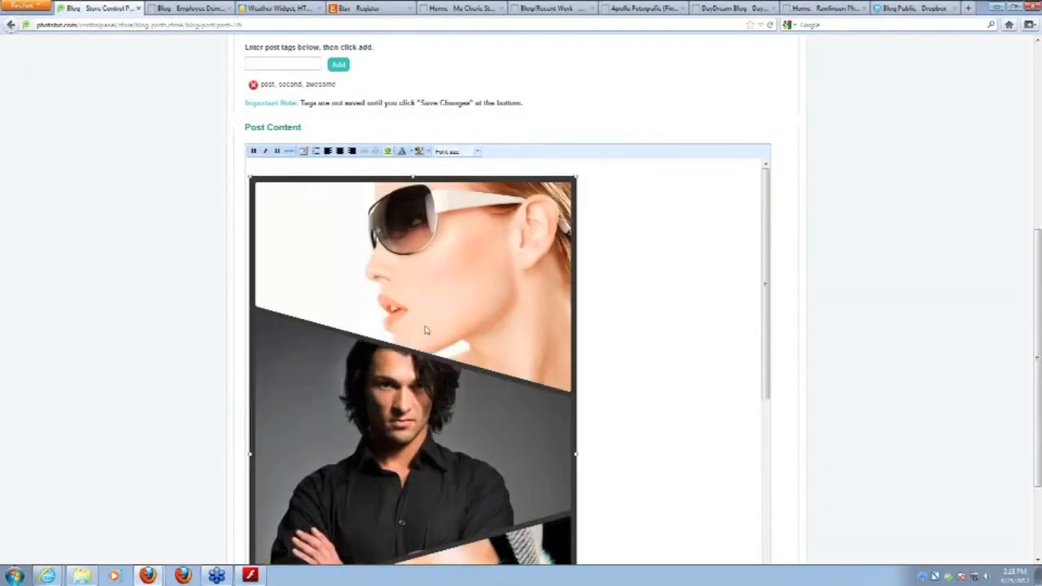
scroll(640, 384, down, 3)
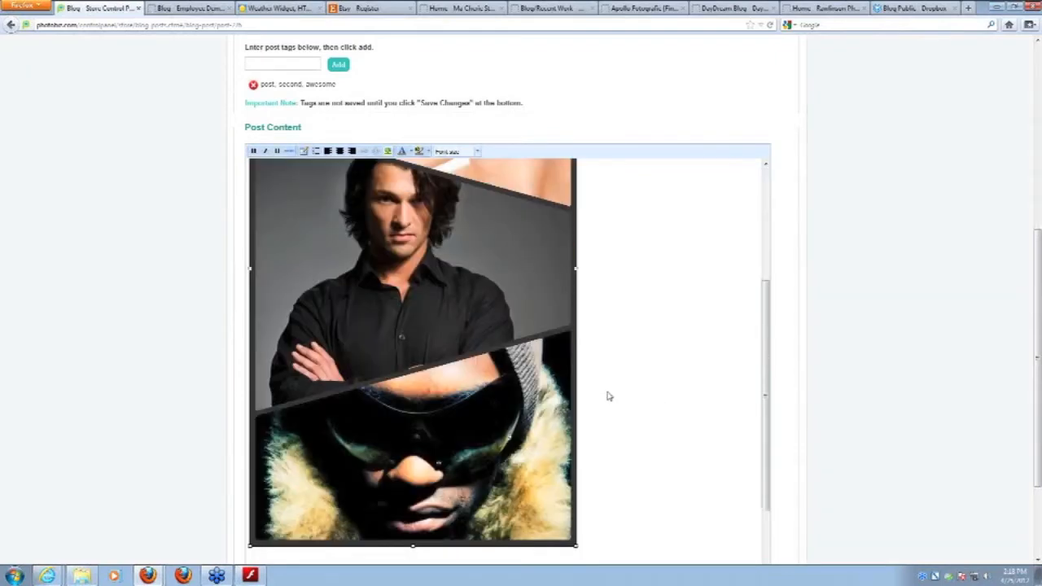
scroll(623, 396, up, 3)
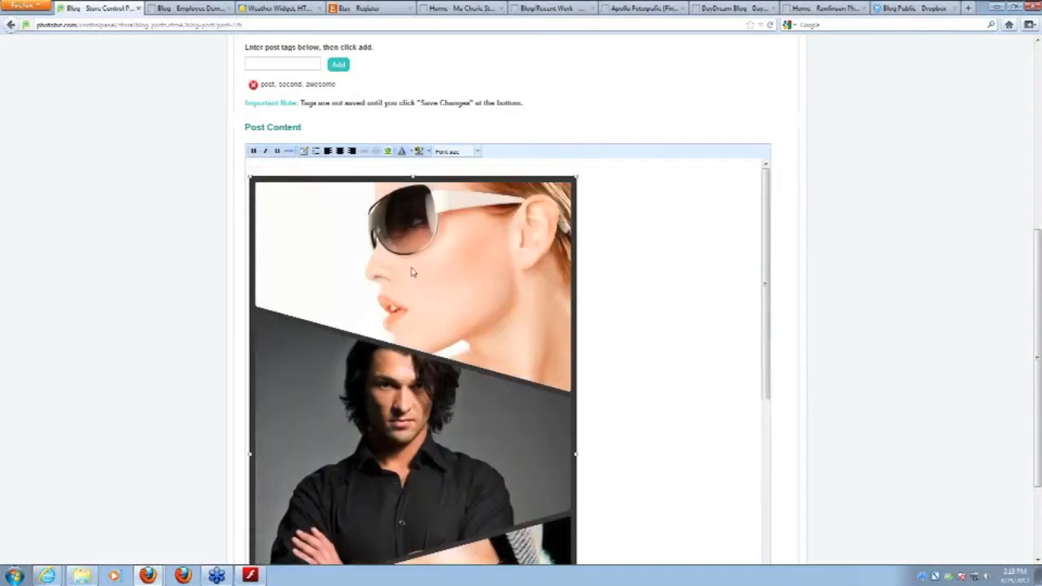
scroll(443, 484, down, 1)
scroll(444, 484, down, 2)
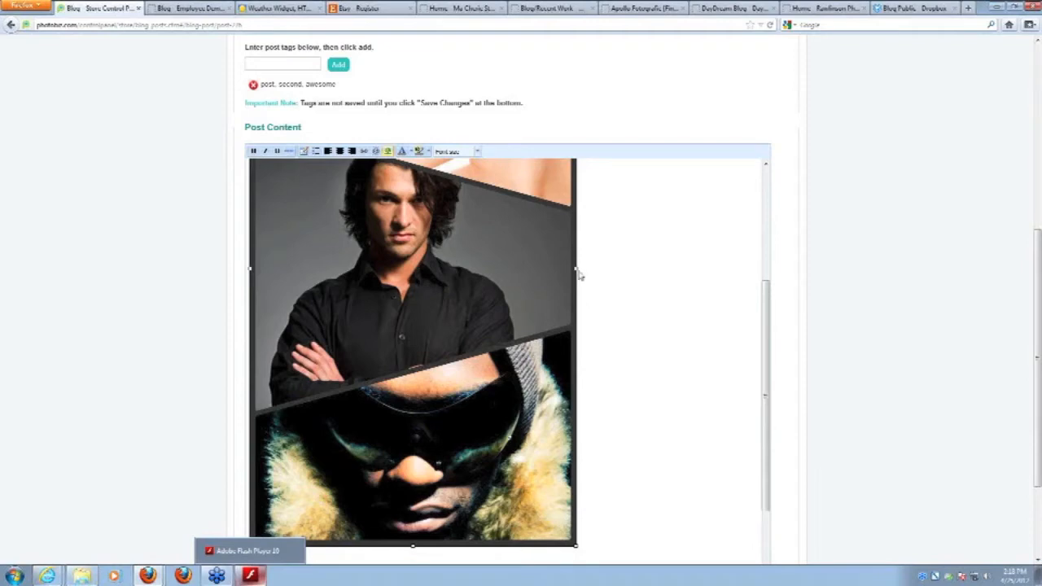
Resize the Dropbox-linked collage to fit the page width and check it from end to end
click(389, 151)
click(557, 228)
click(551, 243)
click(552, 301)
scroll(550, 312, down, 5)
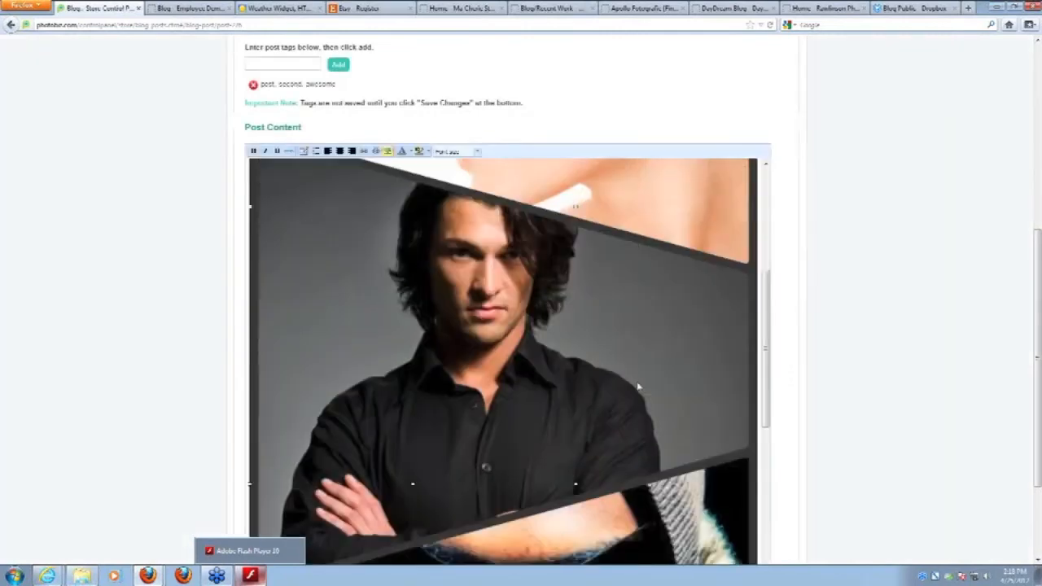
scroll(548, 342, up, 7)
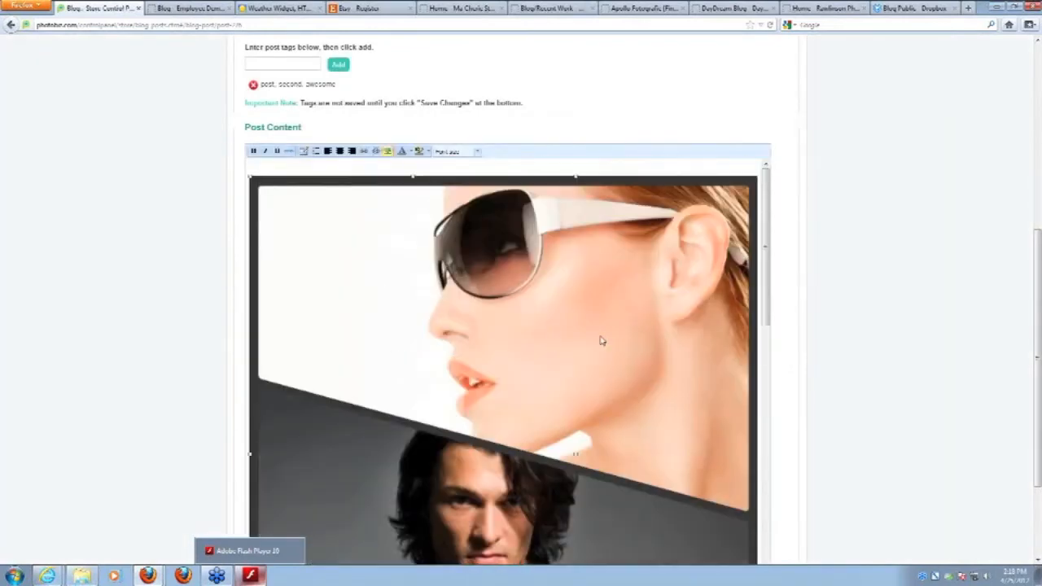
scroll(600, 342, down, 10)
scroll(595, 340, up, 6)
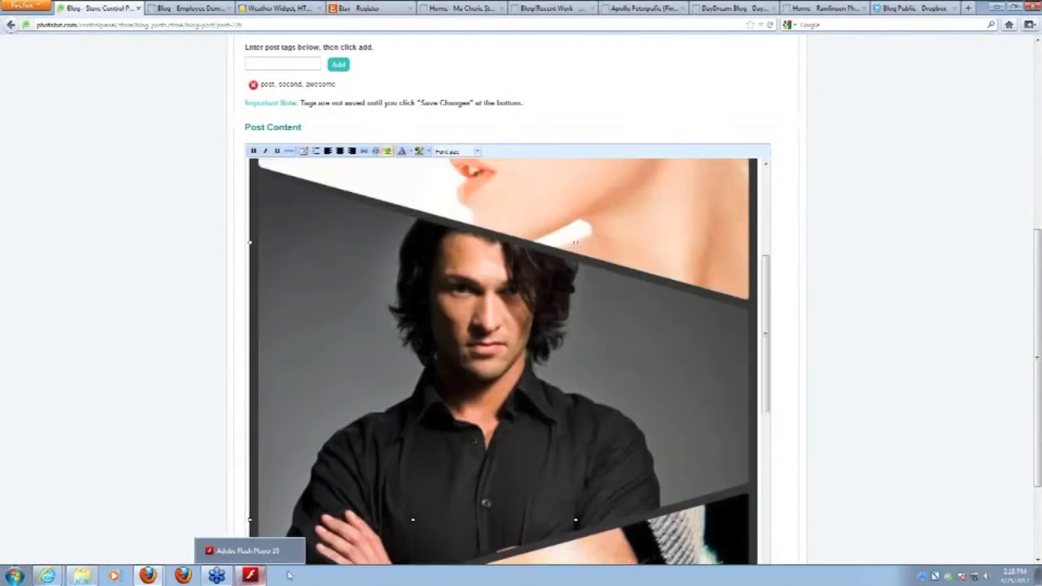
Switch to the Prezi presentation and advance to the slide about completing your post
key(alt+Tab)
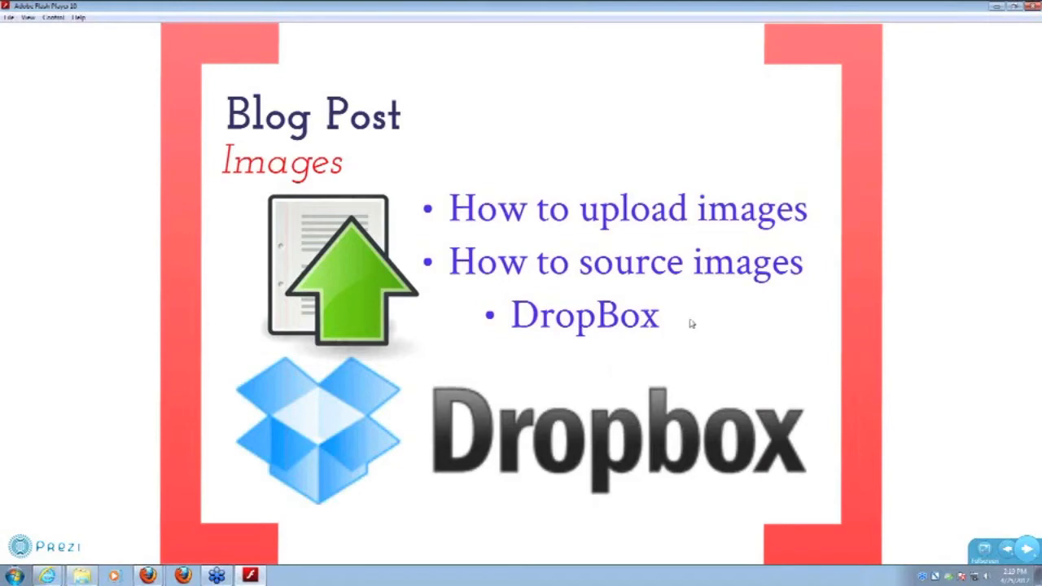
click(1028, 550)
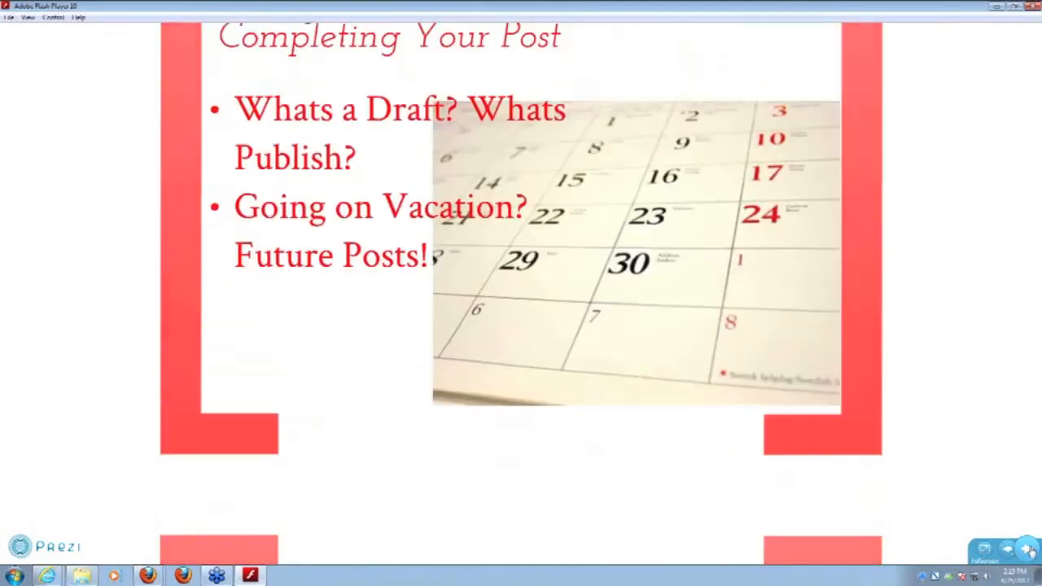
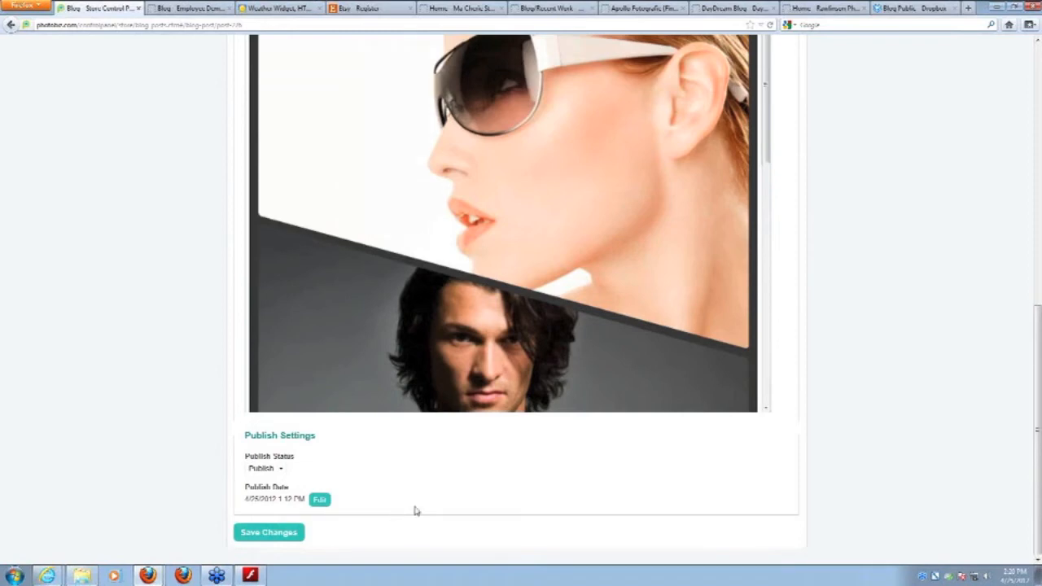
Set the post's publish date to April 31, 2012 at 10:12 PM
click(320, 500)
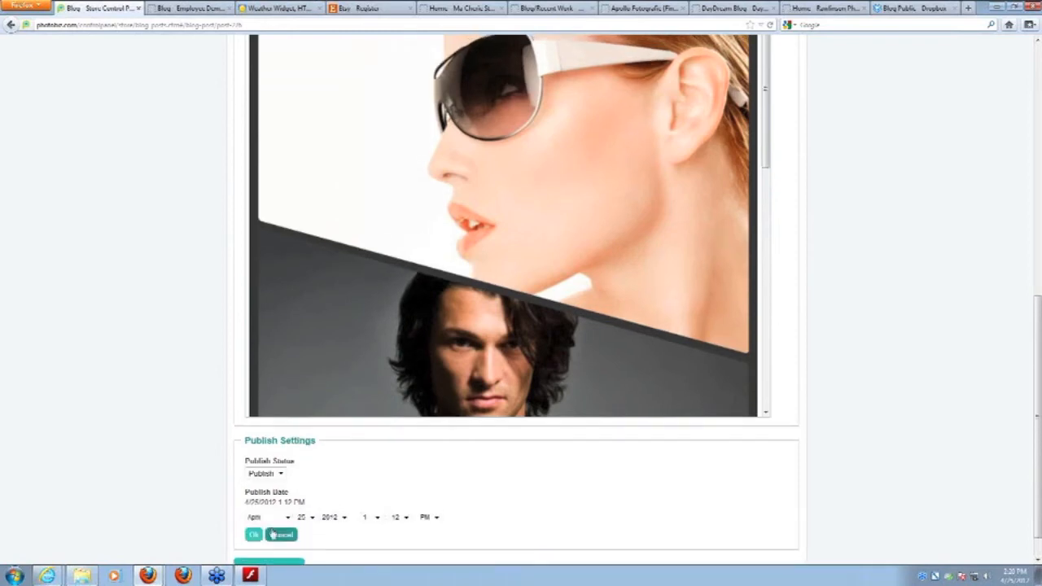
click(312, 518)
drag(314, 447, 323, 507)
click(301, 506)
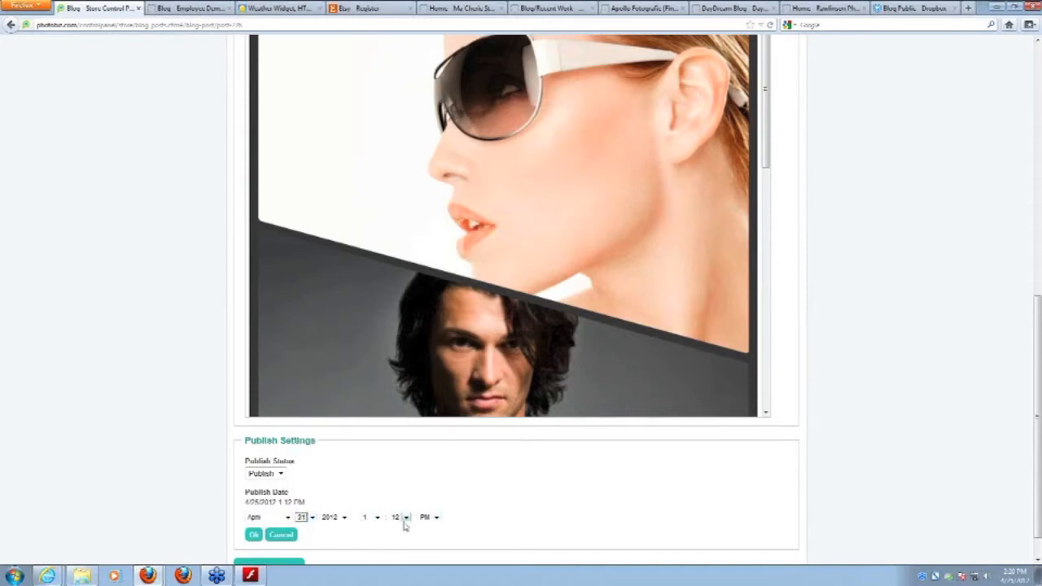
click(377, 518)
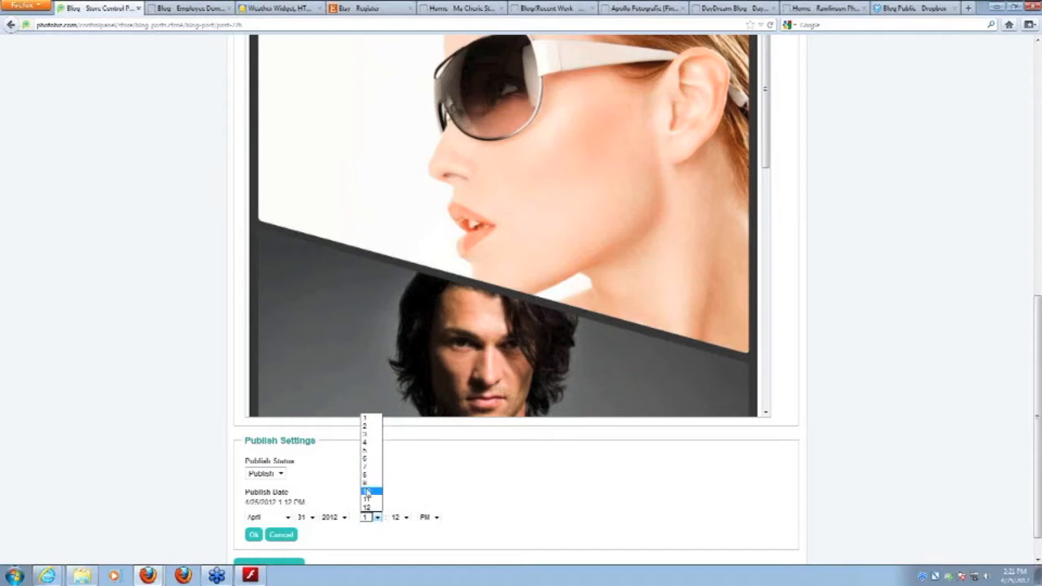
click(366, 498)
click(253, 535)
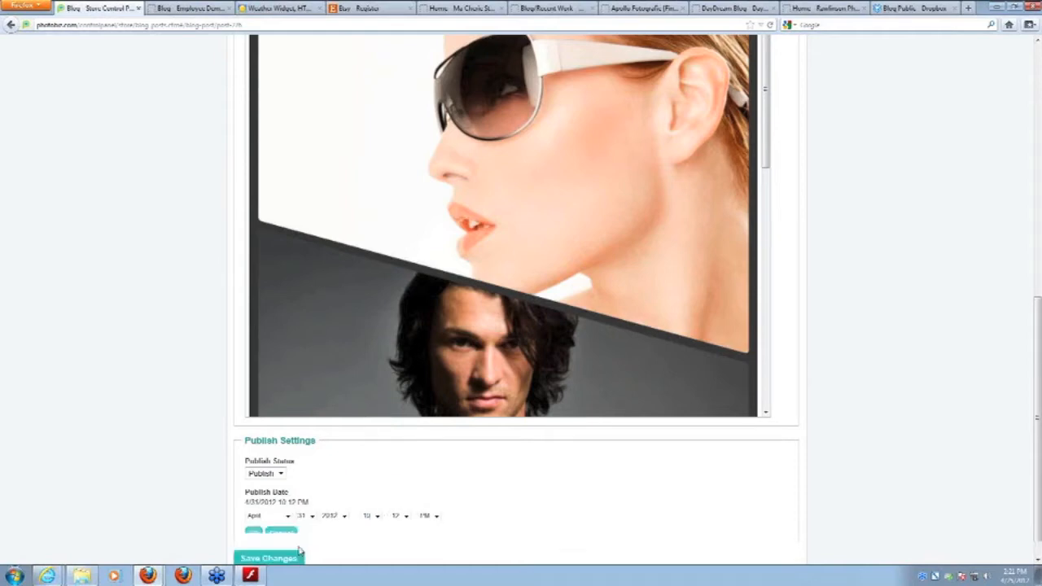
Highlight the new publish date and try to save the post's changes
drag(246, 505, 308, 515)
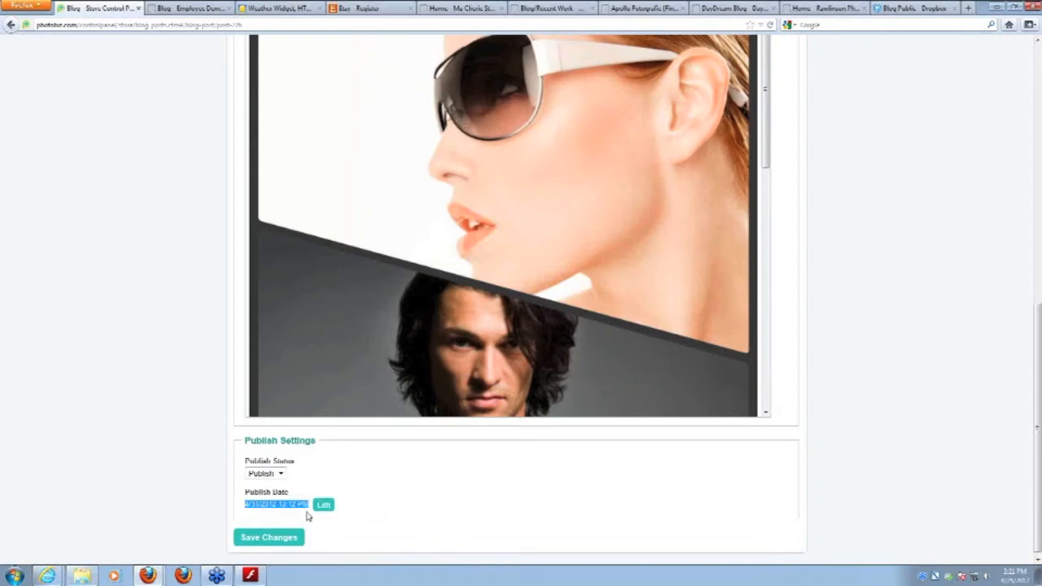
click(269, 539)
scroll(461, 282, up, 3)
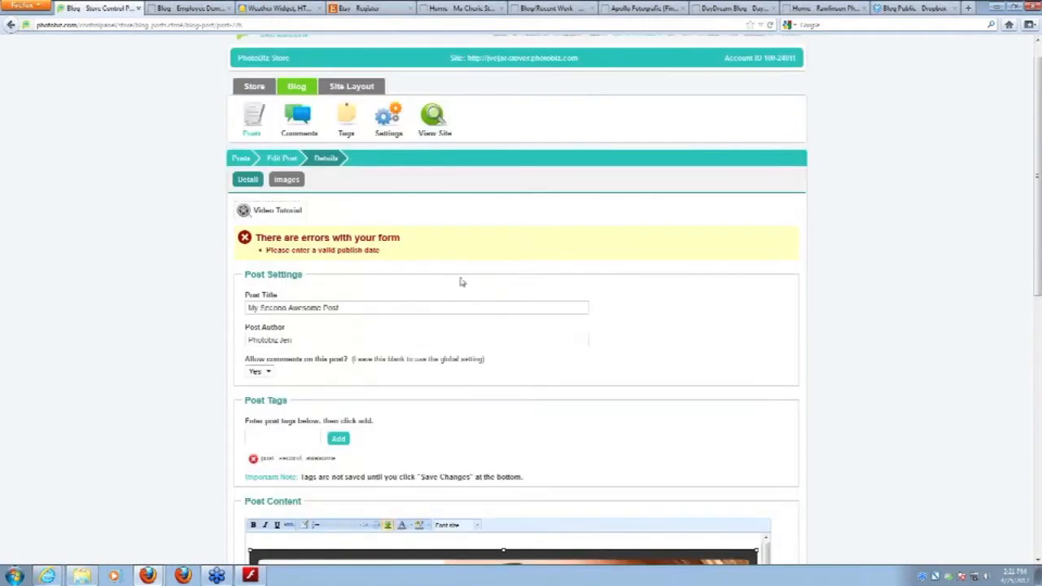
Change the post's publish date to April 25, 2012 at 1:21 PM
scroll(424, 287, down, 10)
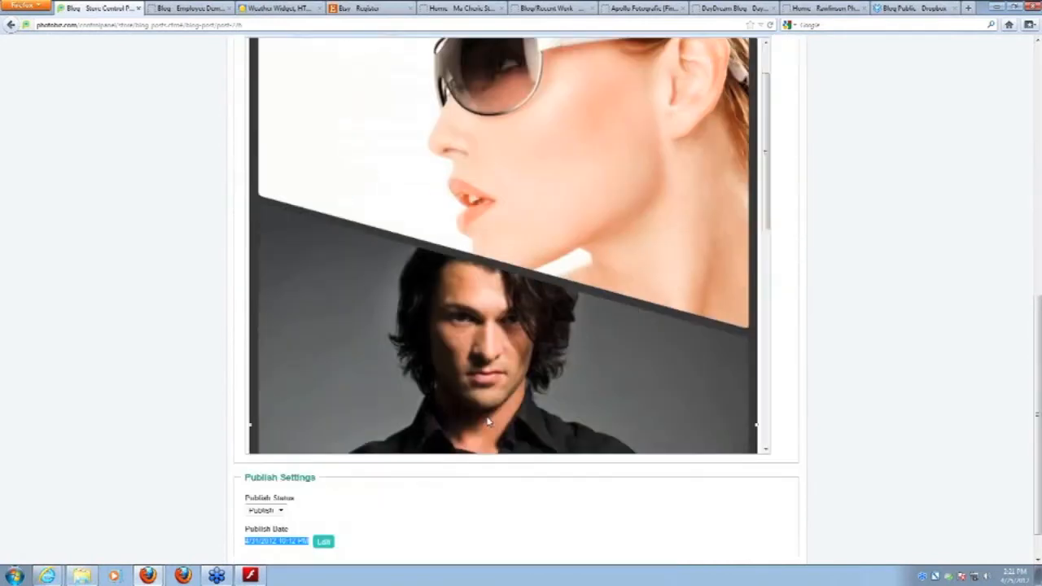
mouse_move(234, 553)
click(323, 541)
scroll(358, 543, down, 2)
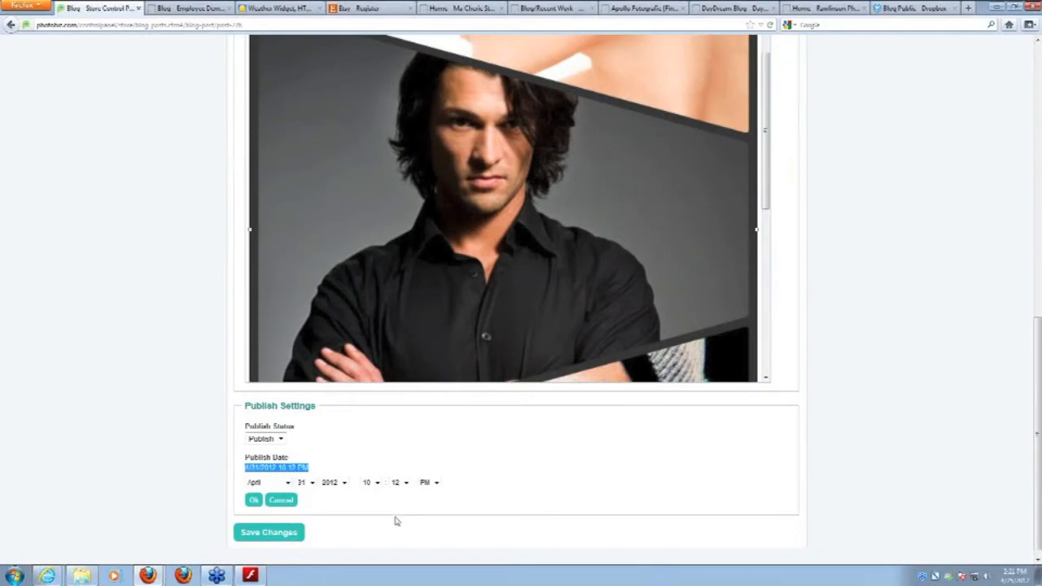
click(288, 483)
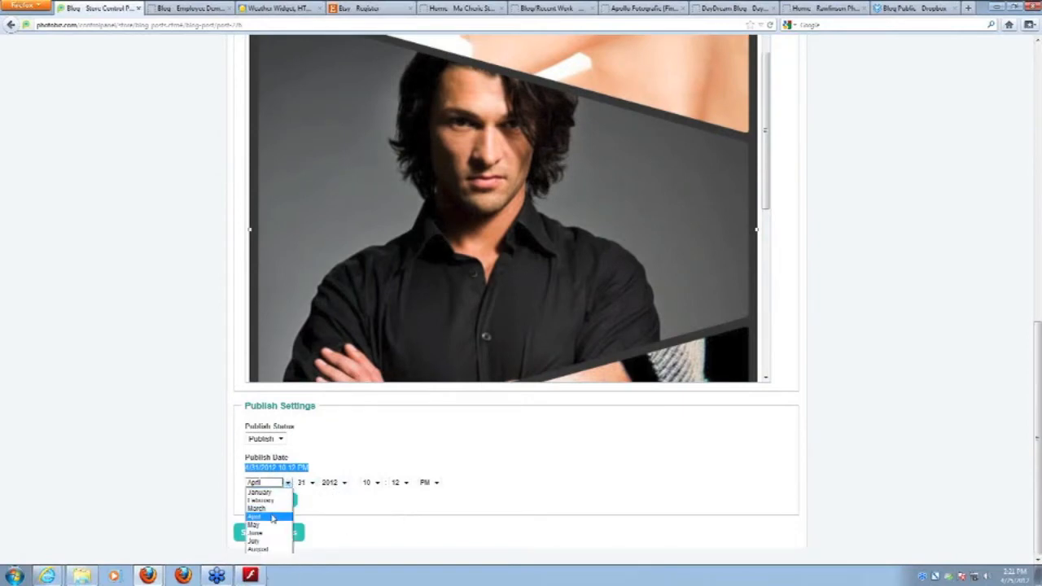
click(310, 483)
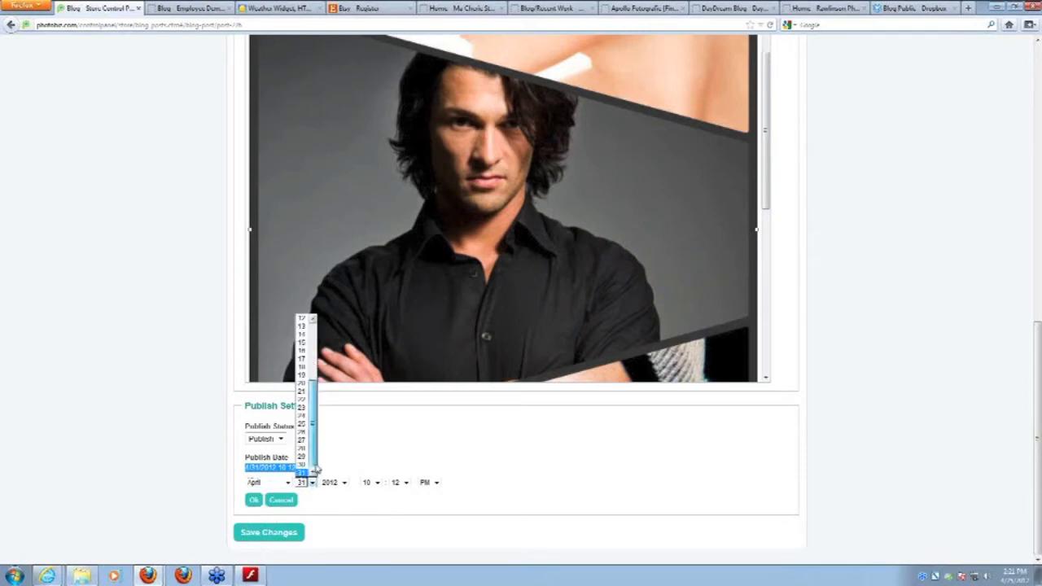
click(302, 439)
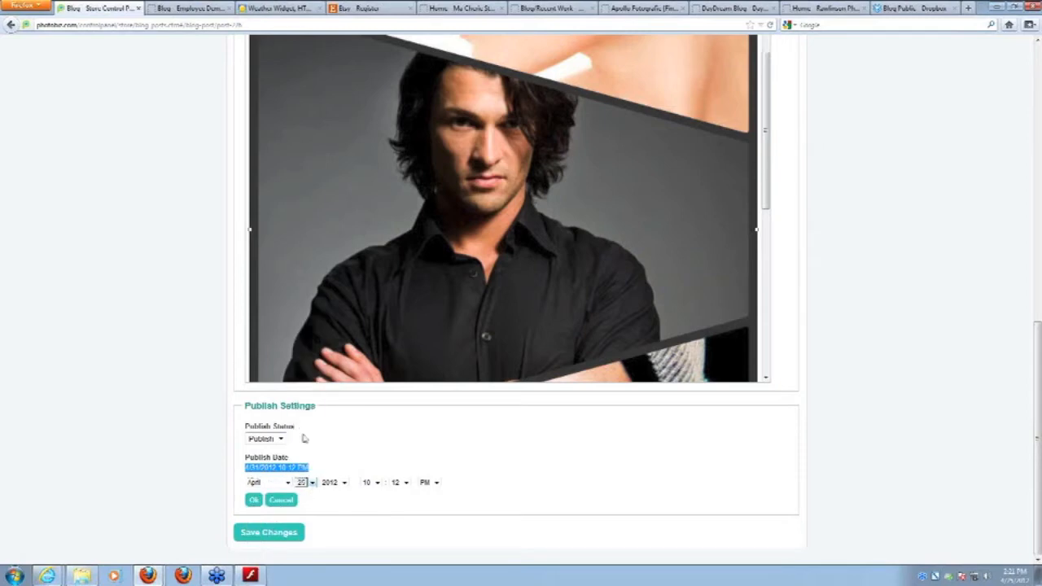
click(374, 483)
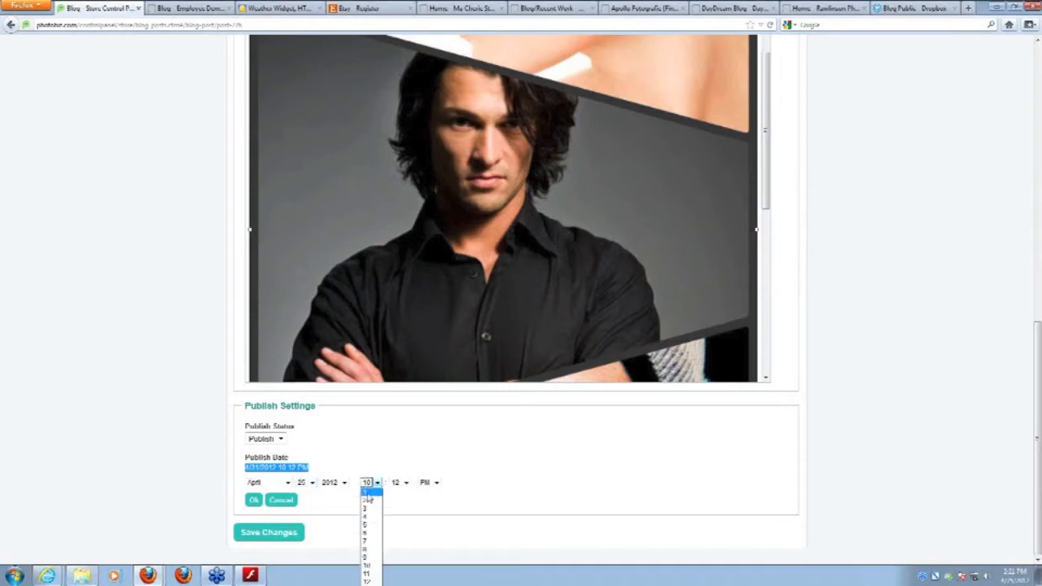
click(366, 492)
click(410, 482)
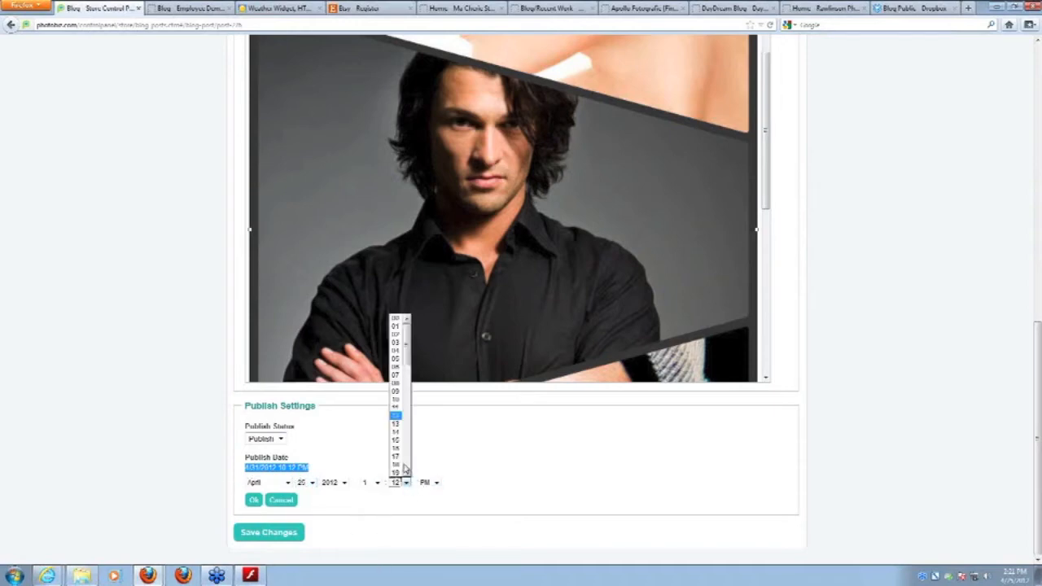
scroll(405, 470, down, 2)
click(393, 452)
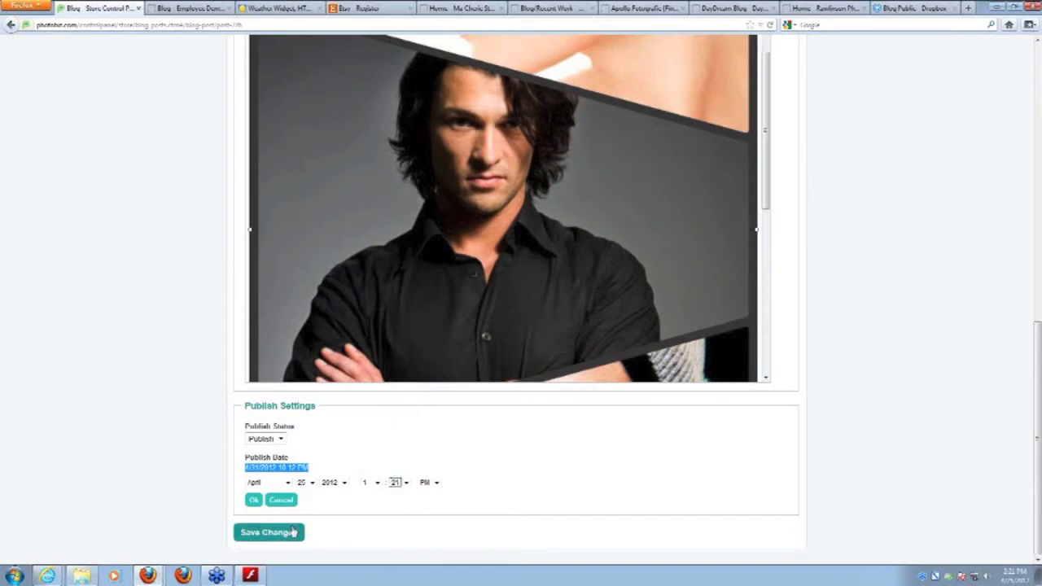
Confirm the edited publish date, save the post's changes and view the live blog
click(291, 533)
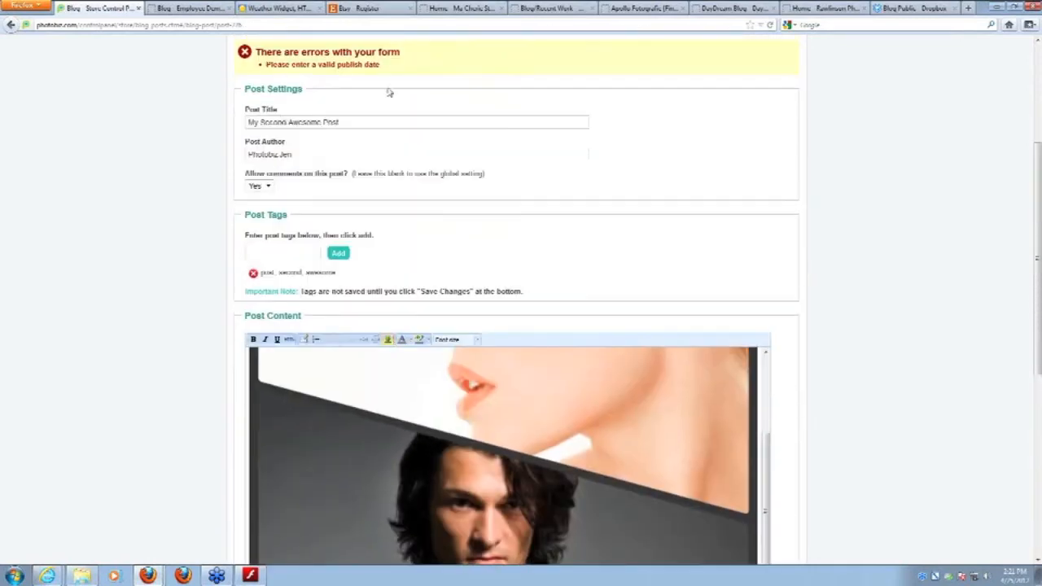
scroll(412, 174, down, 15)
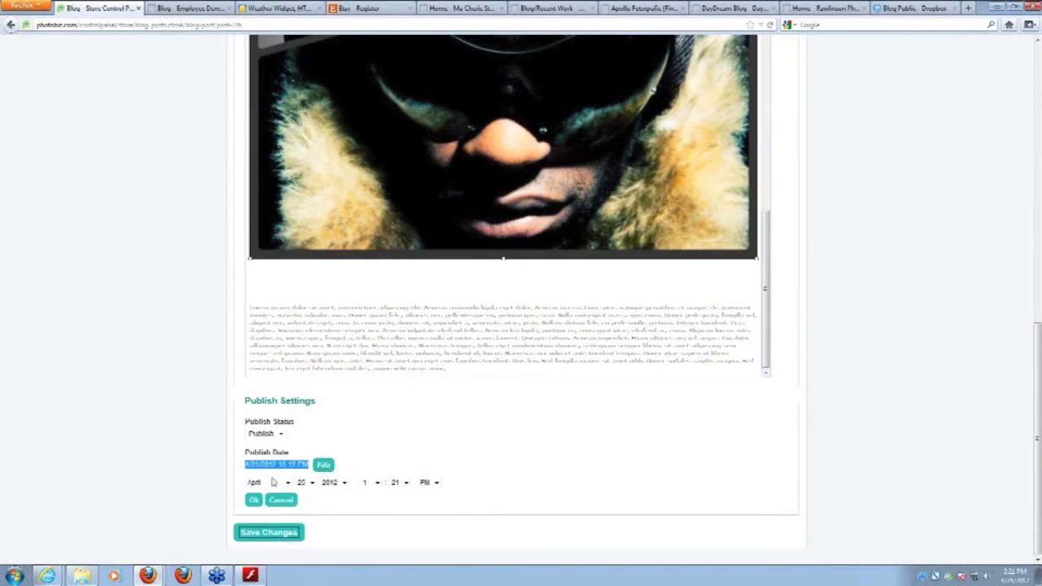
click(253, 500)
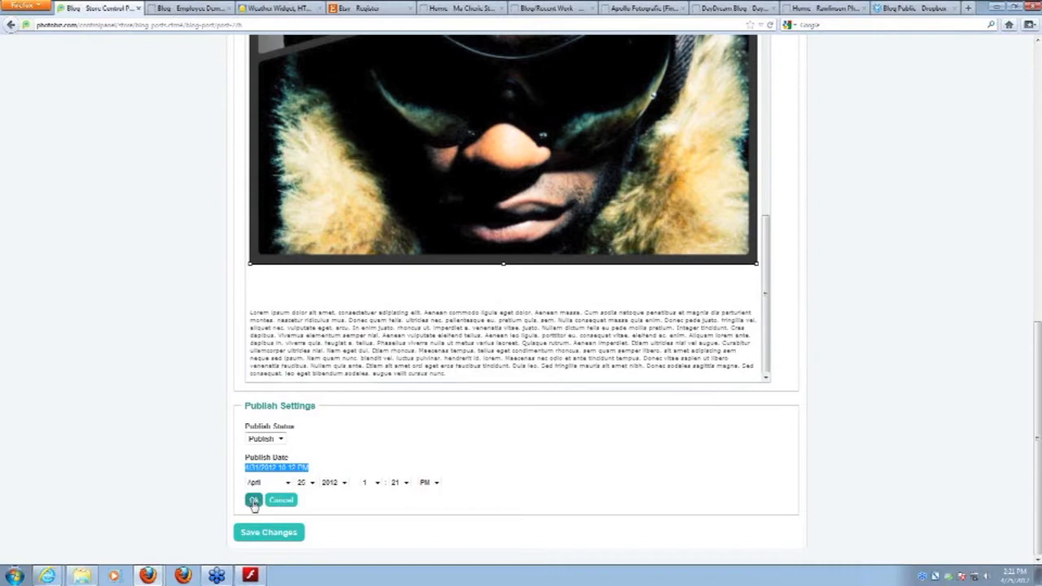
click(272, 537)
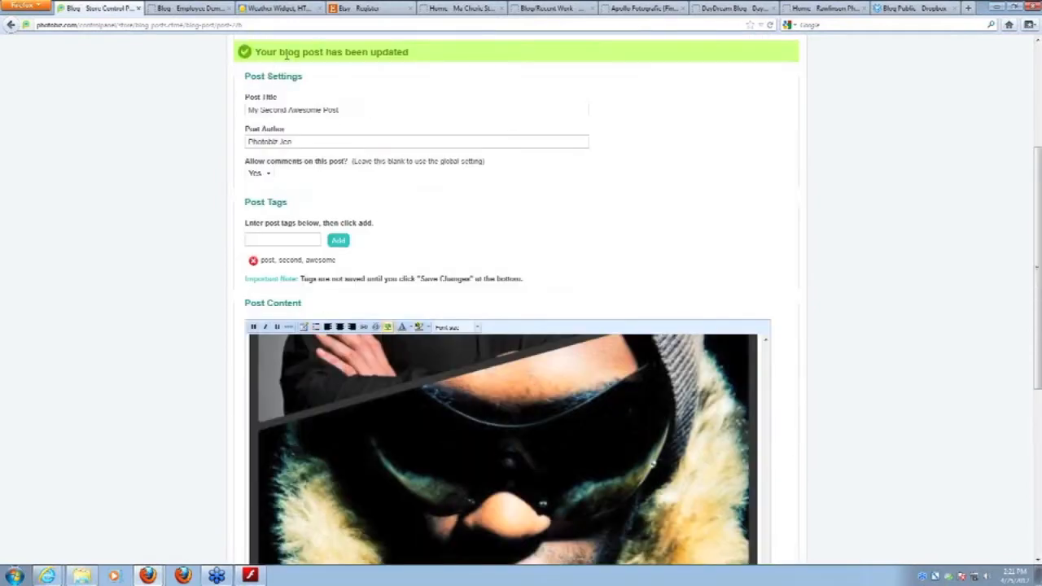
scroll(504, 109, up, 5)
click(431, 157)
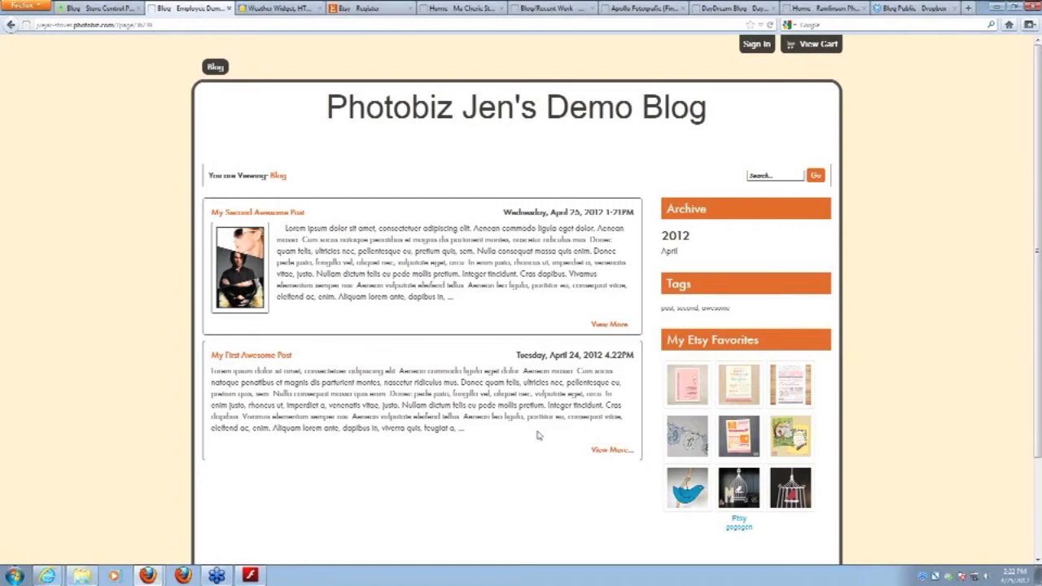
Switch to the Prezi presentation and advance to the Site Layout slide on blog page details, enlarging its screenshot
key(alt+Tab)
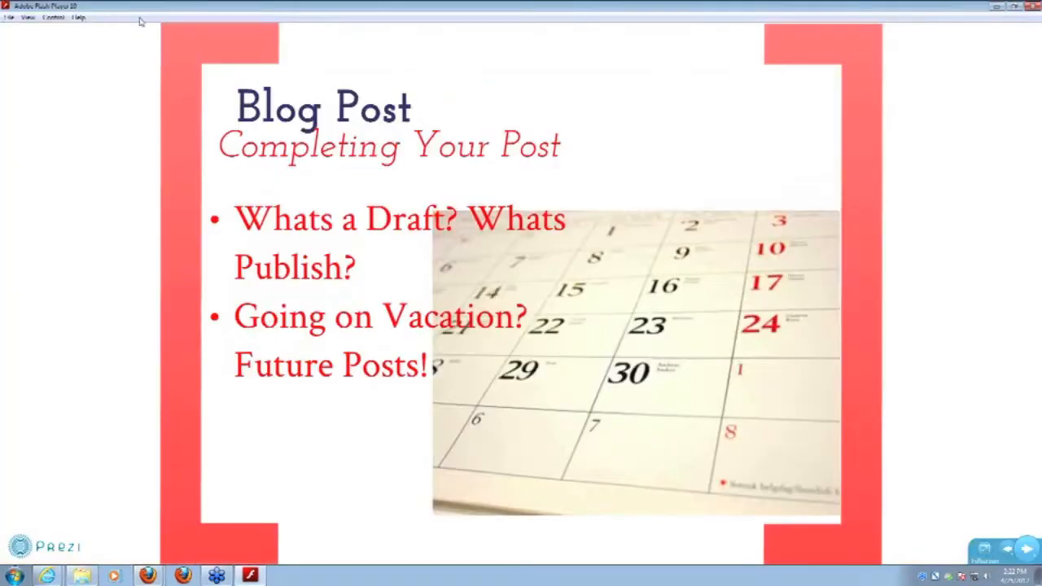
click(1030, 551)
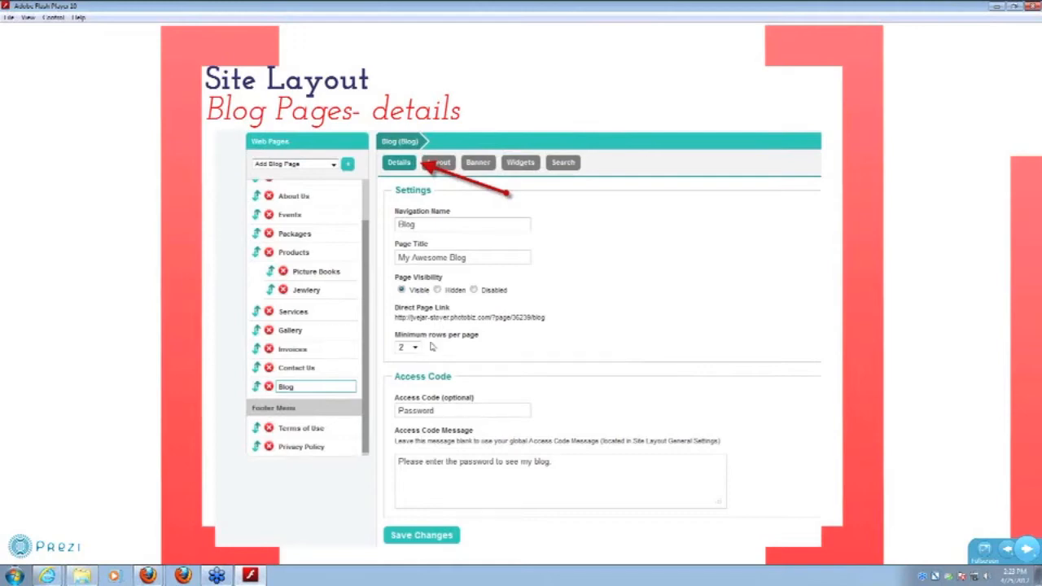
scroll(437, 369, down, 2)
scroll(439, 397, up, 3)
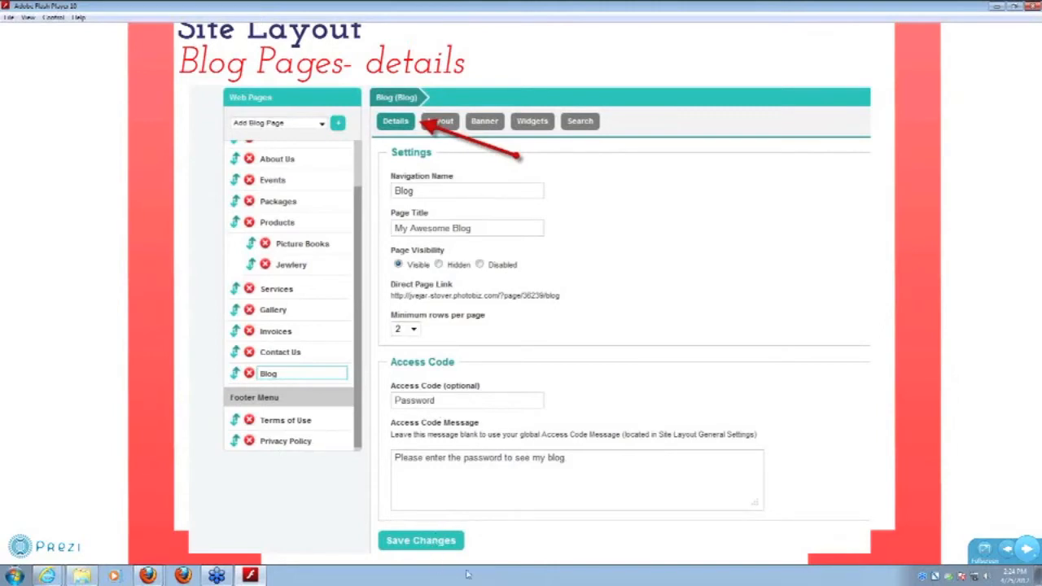
click(420, 552)
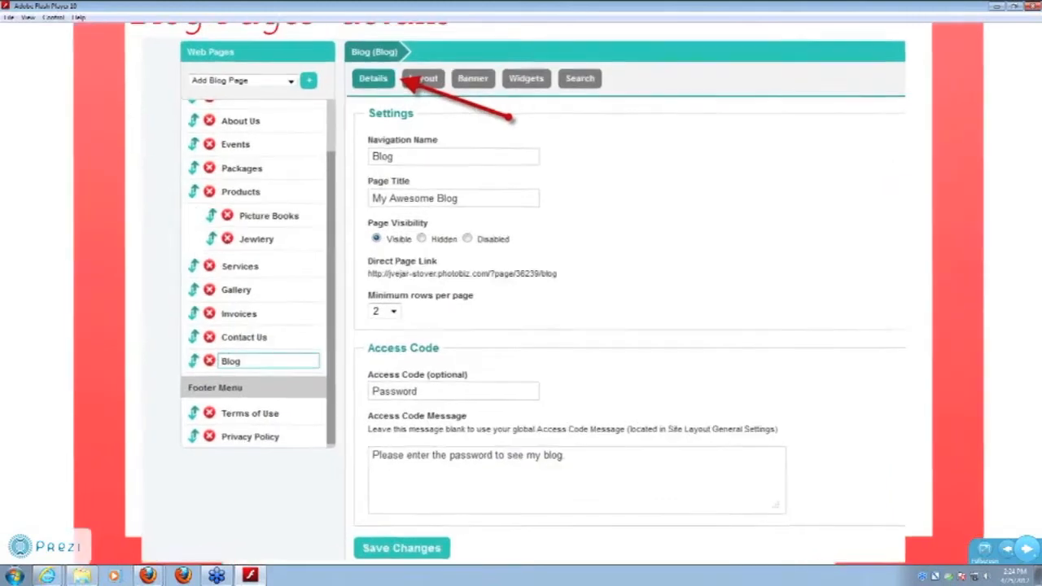
Advance to the Site Layout slide on blog page layouts and enlarge its screenshot
click(1025, 550)
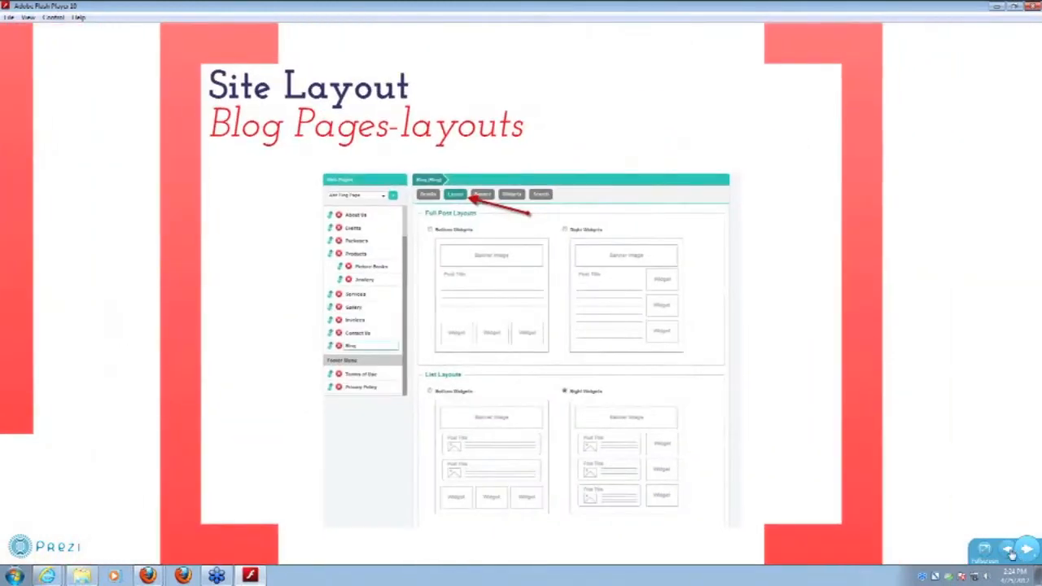
scroll(619, 536, up, 3)
scroll(619, 537, down, 4)
scroll(617, 538, up, 2)
scroll(617, 538, up, 1)
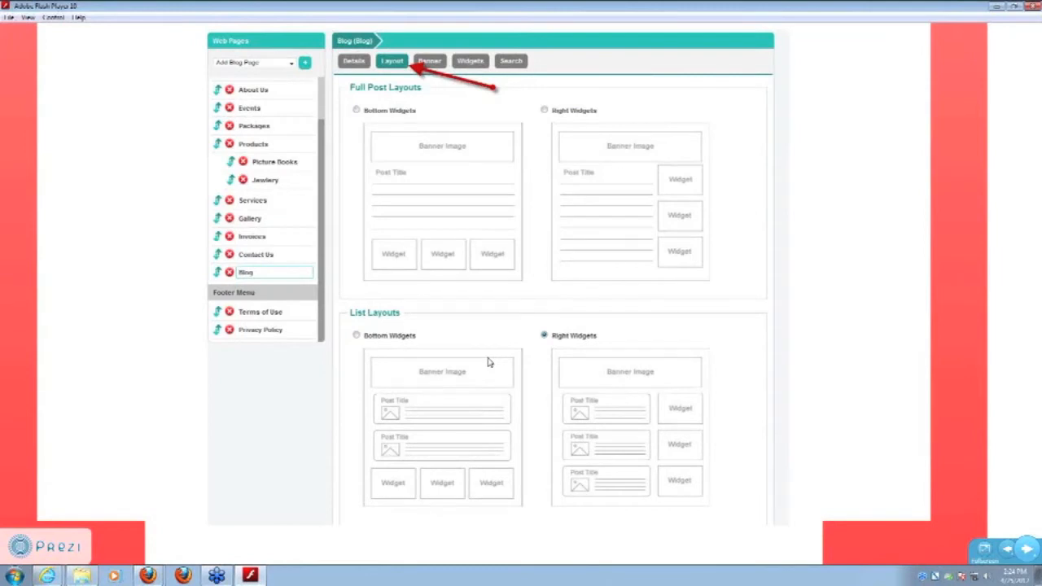
Switch back to the PhotoBiz control panel in Firefox and open the Blog page's layout options under Site Layout
key(alt+Tab)
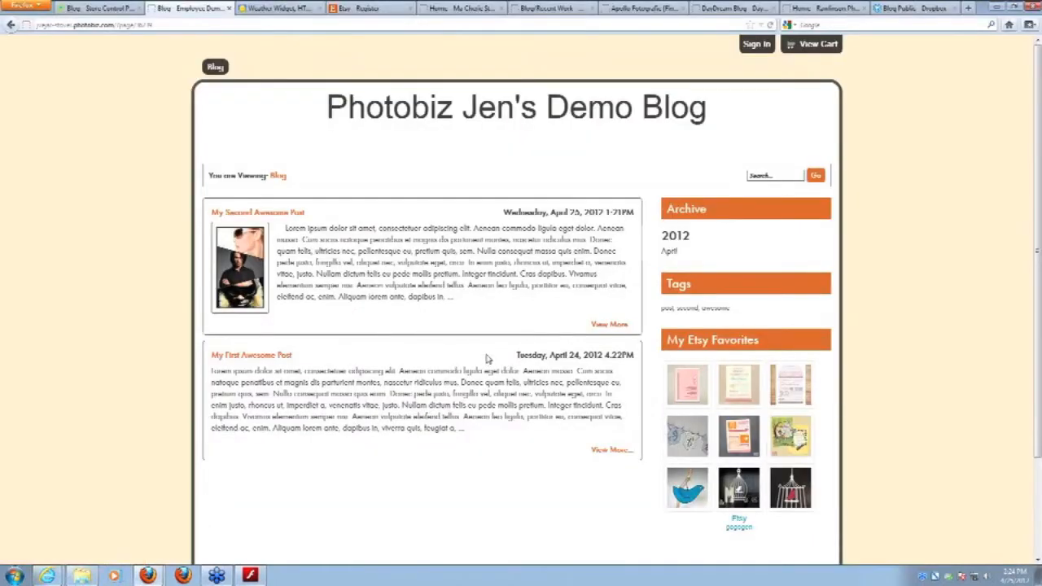
click(106, 8)
click(351, 112)
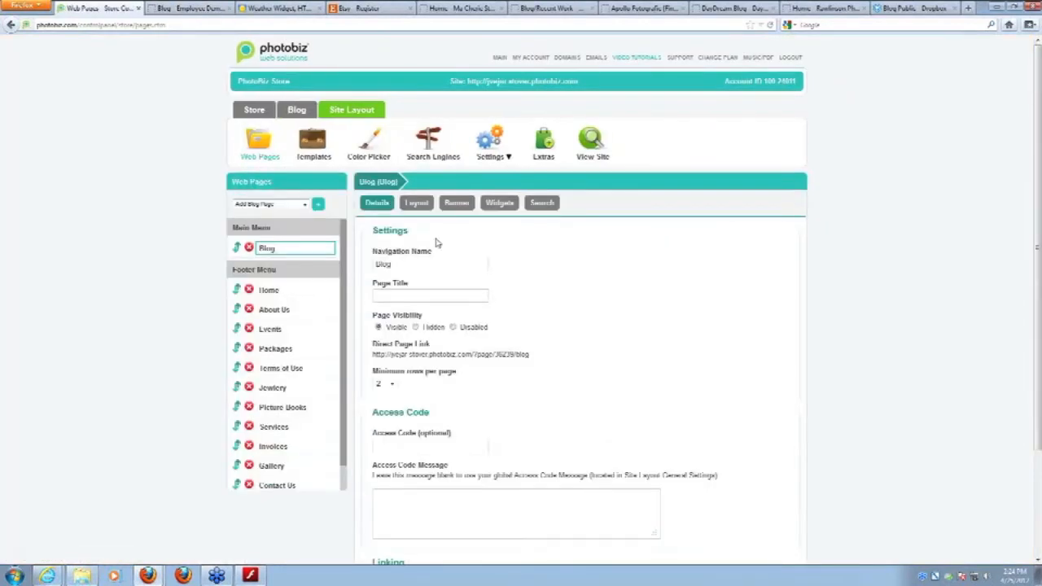
click(417, 204)
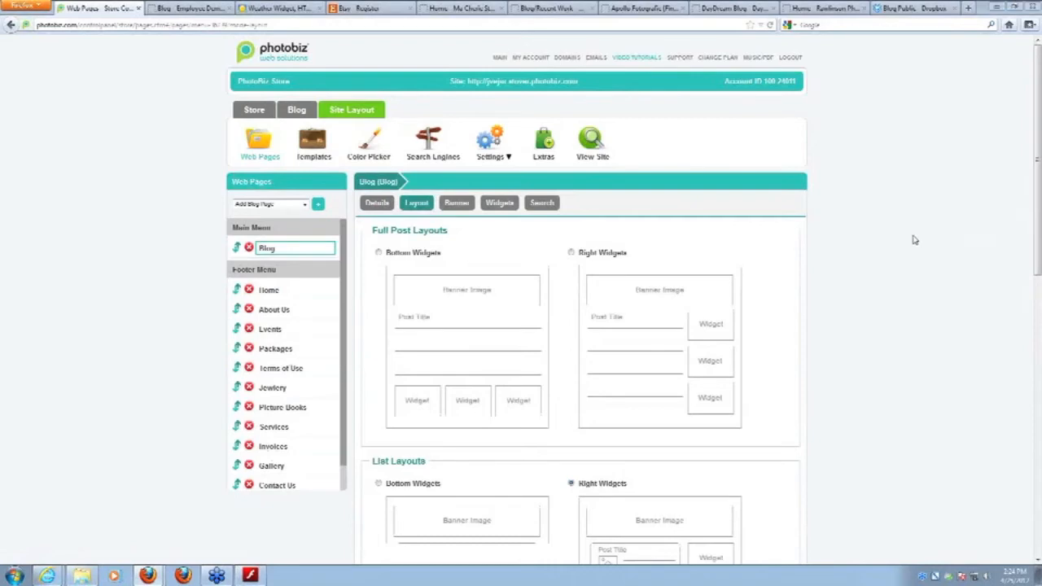
Examine the full post, list and compact layouts offered for the Blog page, including their widget placements
scroll(902, 279, down, 3)
scroll(891, 302, down, 3)
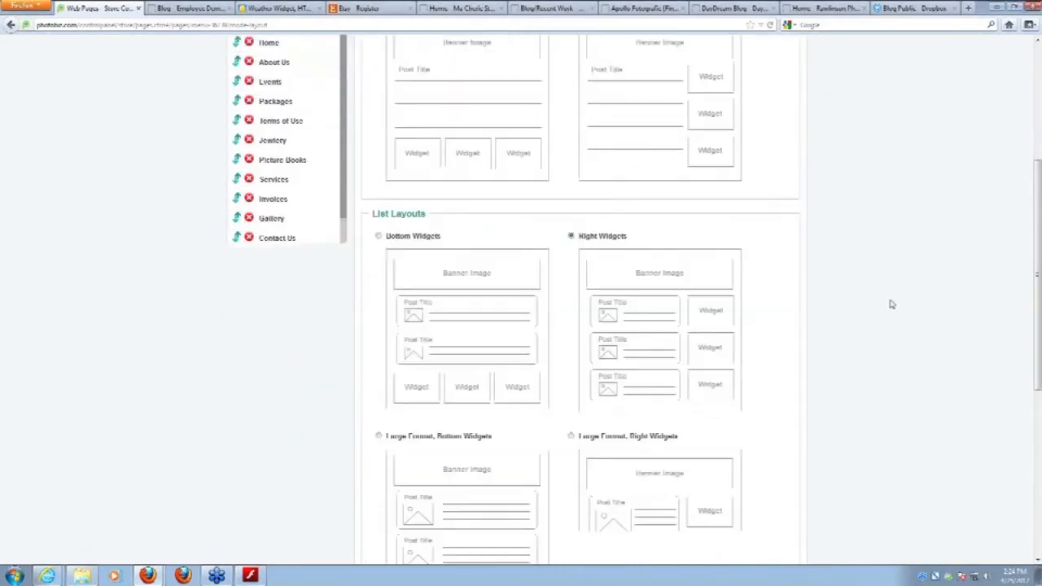
scroll(686, 285, up, 4)
scroll(488, 302, down, 4)
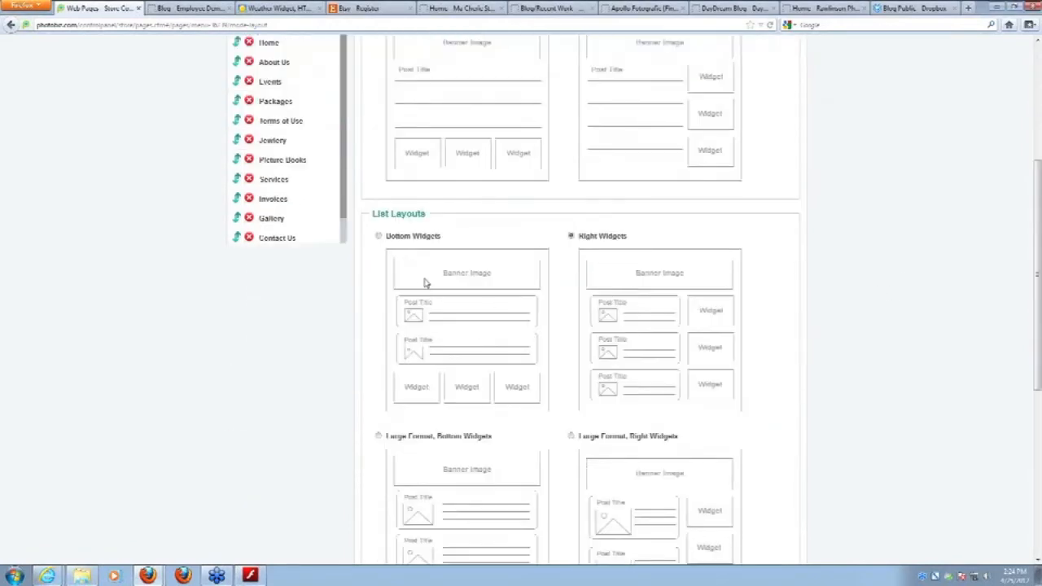
scroll(745, 293, down, 3)
scroll(738, 293, down, 3)
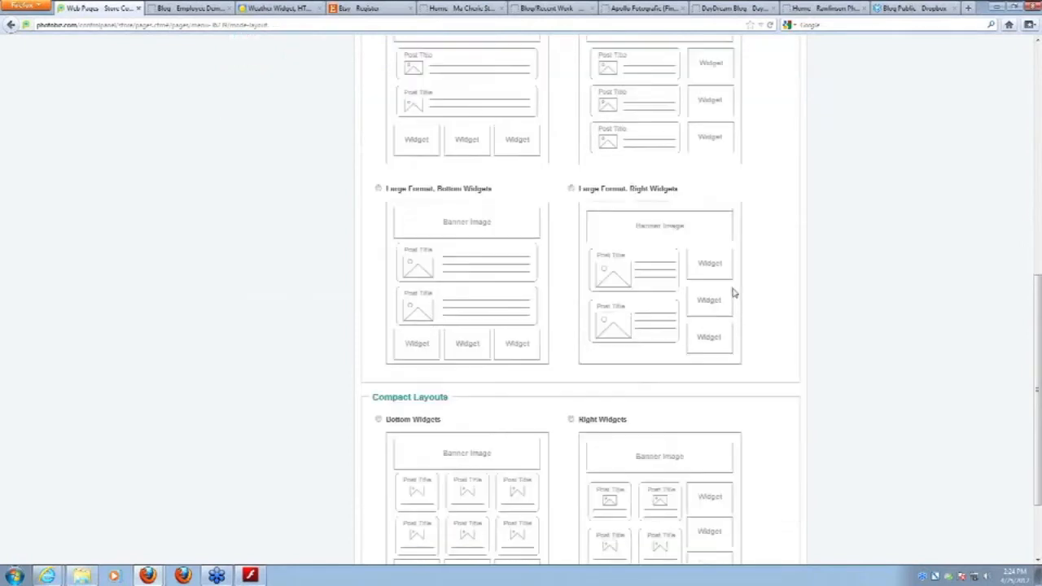
scroll(731, 281, up, 3)
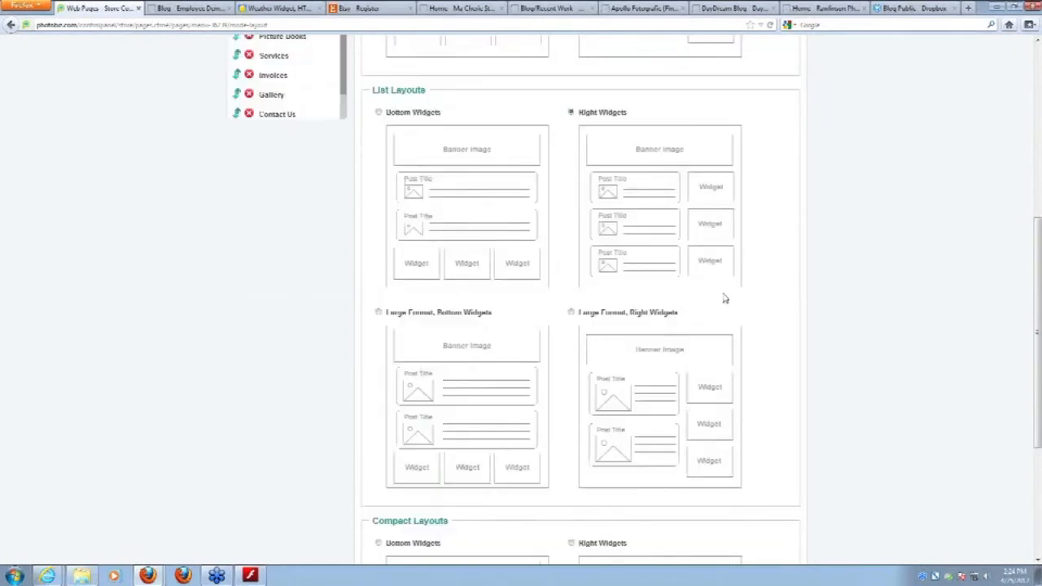
scroll(456, 298, down, 5)
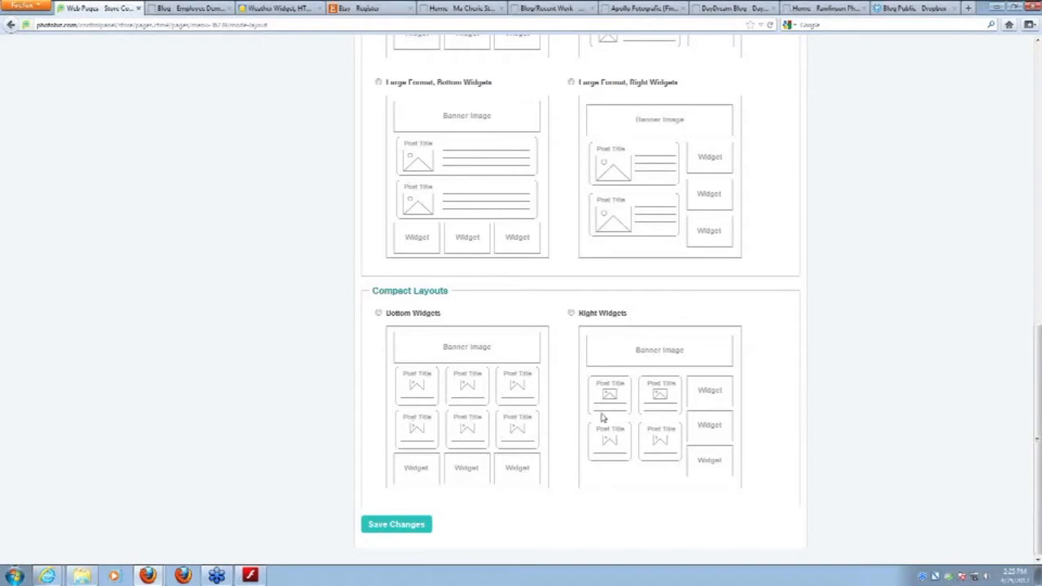
scroll(603, 417, up, 1)
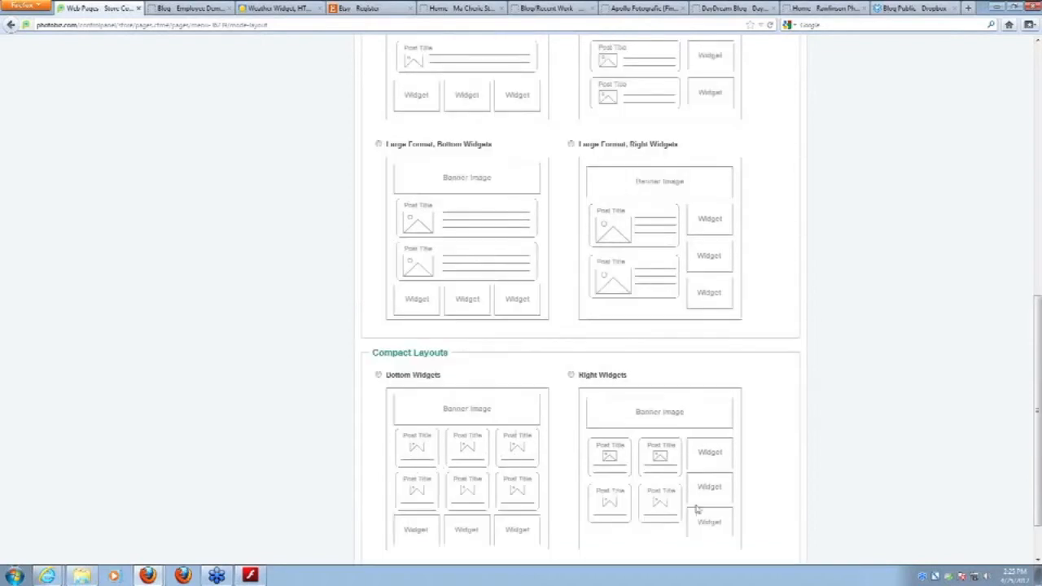
scroll(486, 388, up, 3)
scroll(489, 393, up, 5)
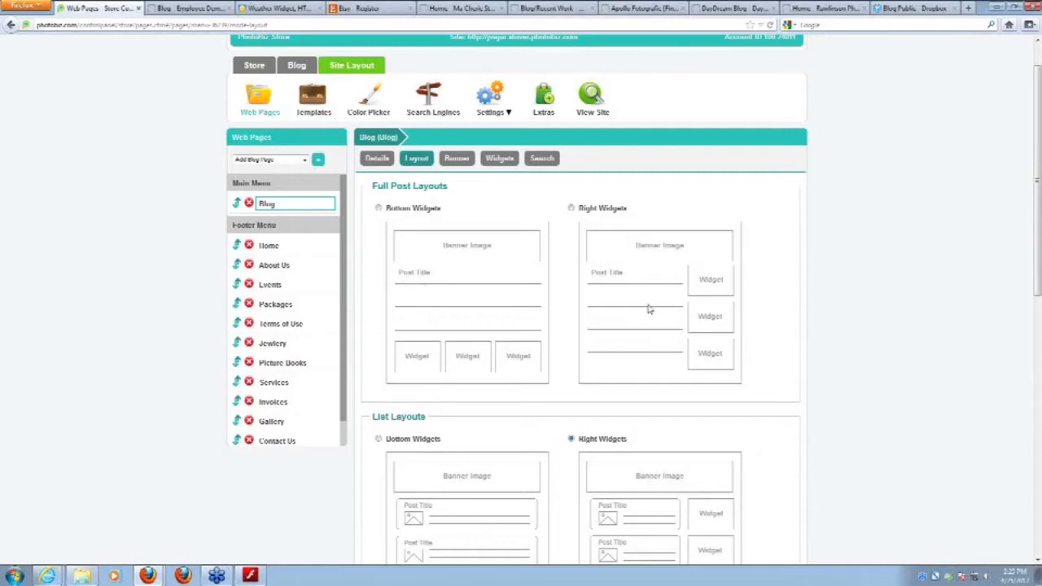
Select the Bottom Widgets list layout for the Blog page
scroll(565, 378, down, 2)
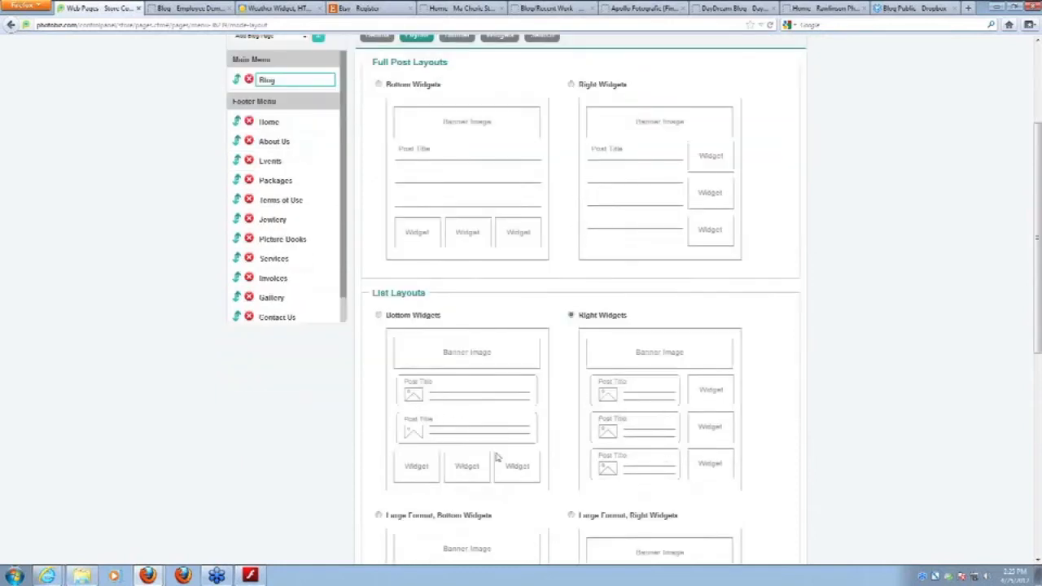
scroll(675, 456, down, 3)
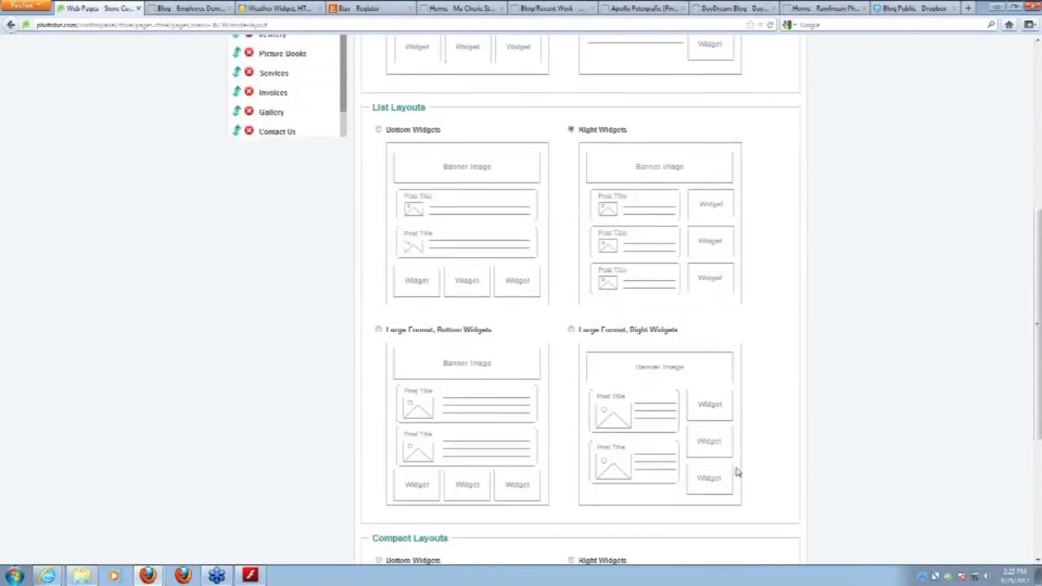
scroll(456, 517, up, 1)
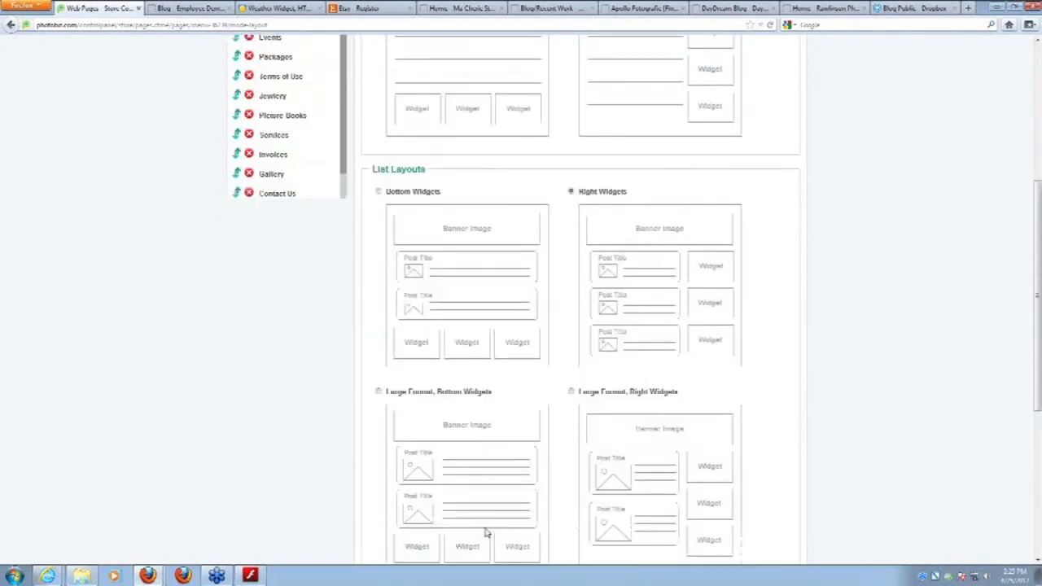
scroll(486, 531, up, 2)
scroll(512, 522, down, 3)
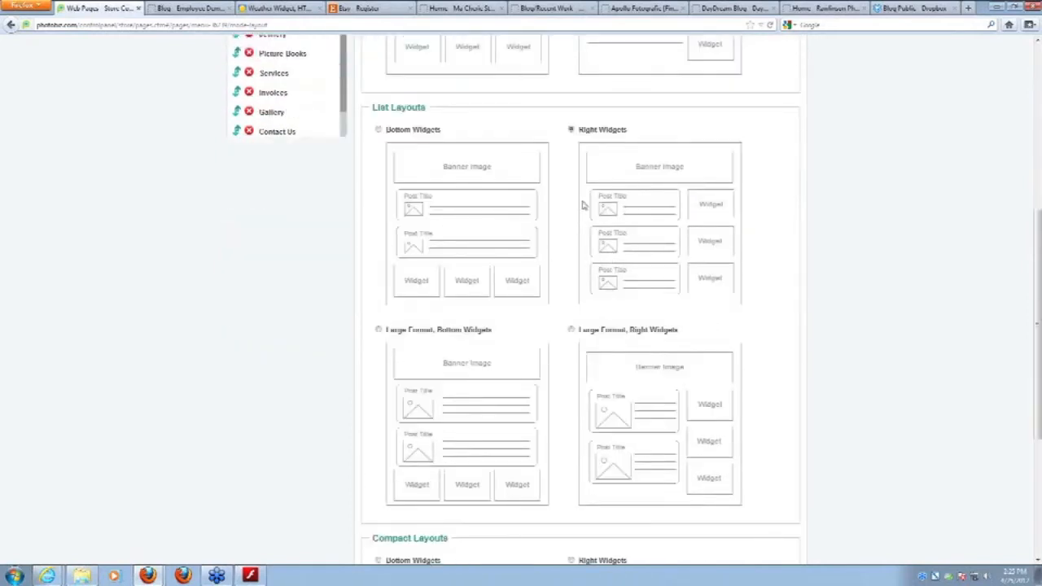
scroll(675, 290, up, 3)
scroll(651, 309, down, 2)
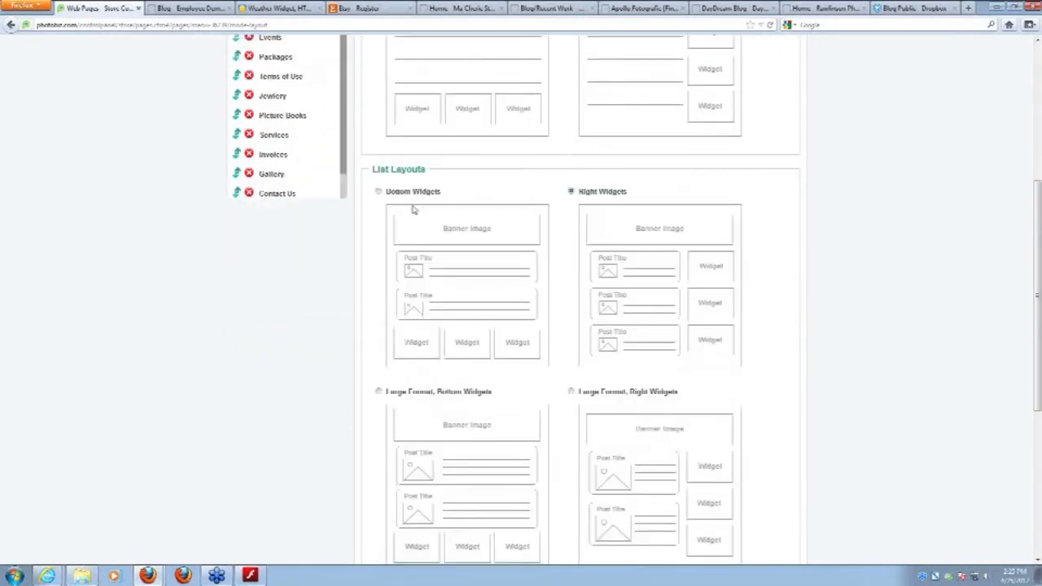
click(379, 193)
scroll(447, 279, down, 1)
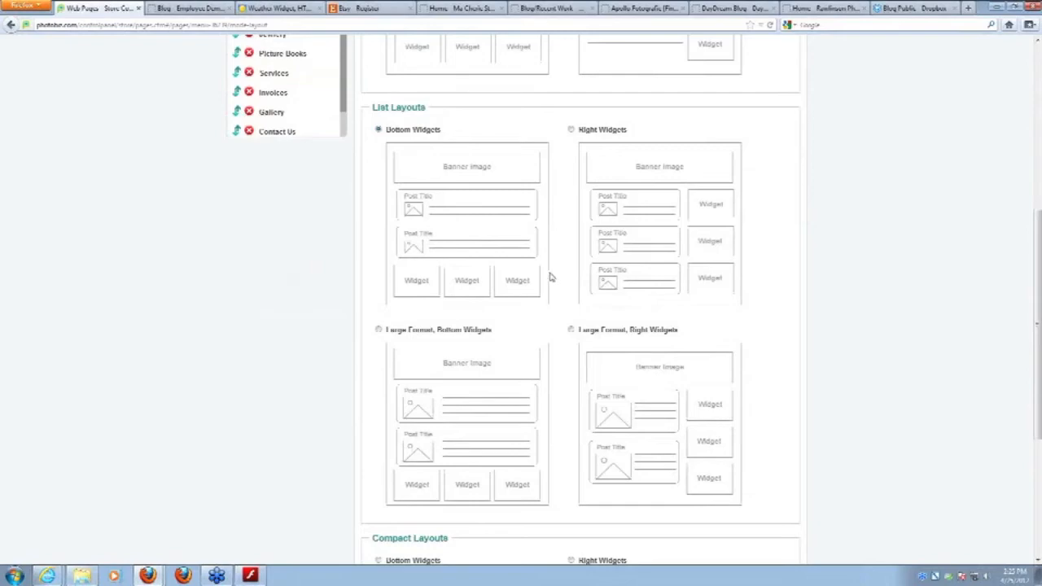
Save the Bottom Widgets list layout for the Blog page
scroll(538, 274, up, 2)
scroll(537, 277, up, 2)
scroll(536, 279, down, 6)
scroll(496, 320, down, 2)
click(396, 526)
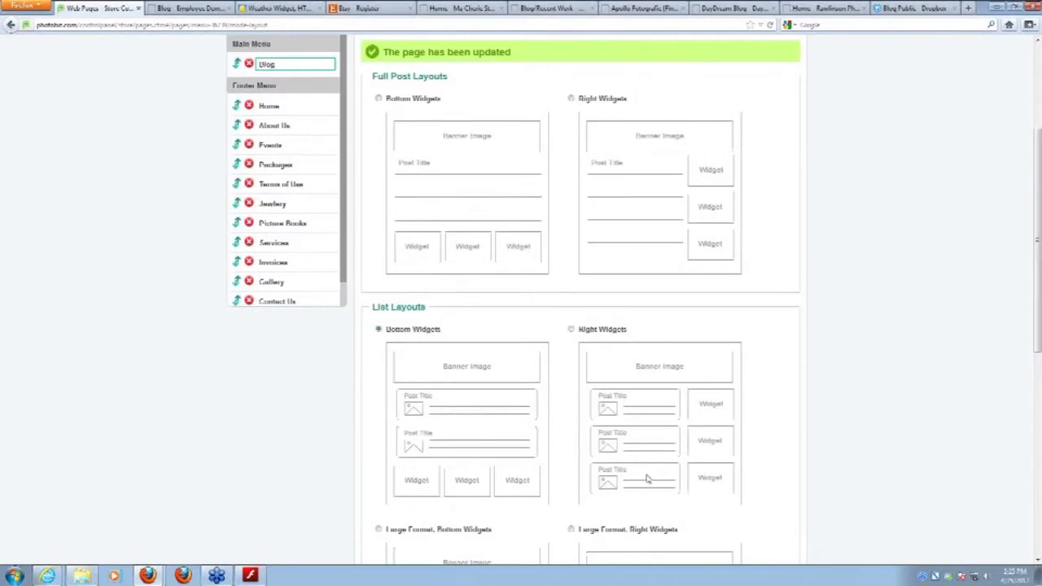
scroll(647, 479, up, 4)
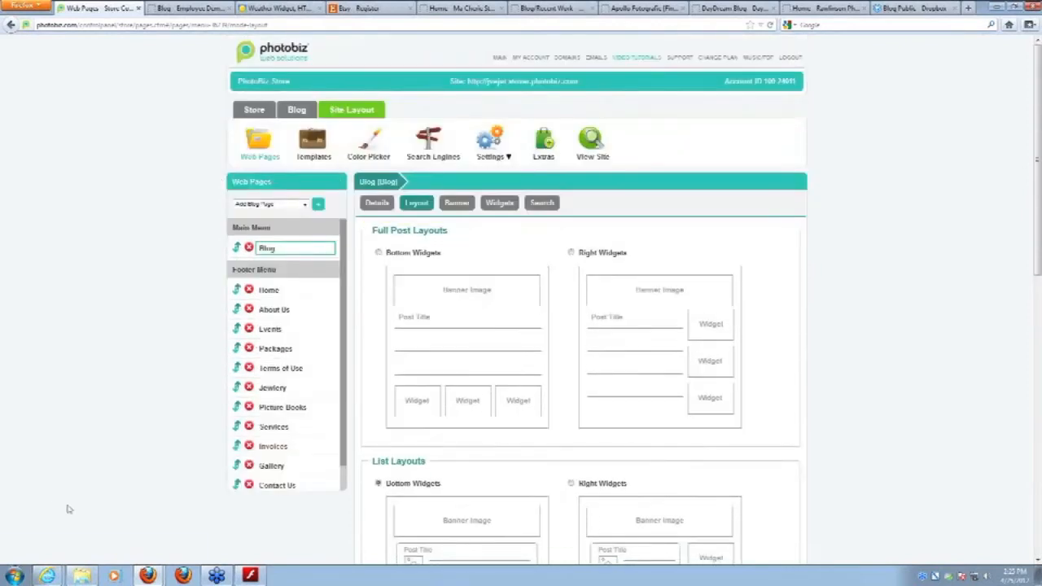
Switch to the Prezi presentation, advance to the Blog Pages-banners slide and enlarge its screenshot
click(250, 575)
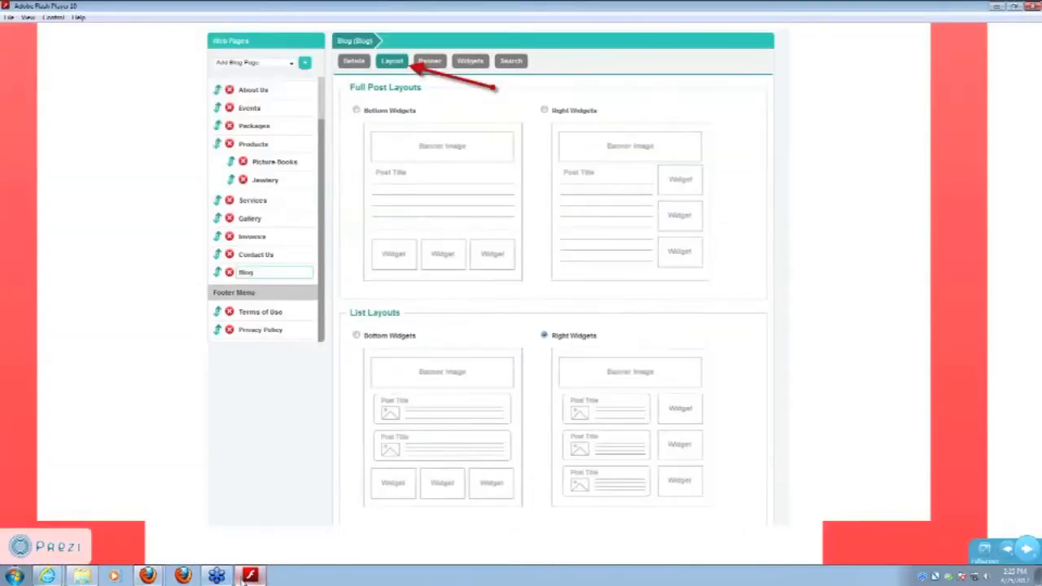
click(1028, 550)
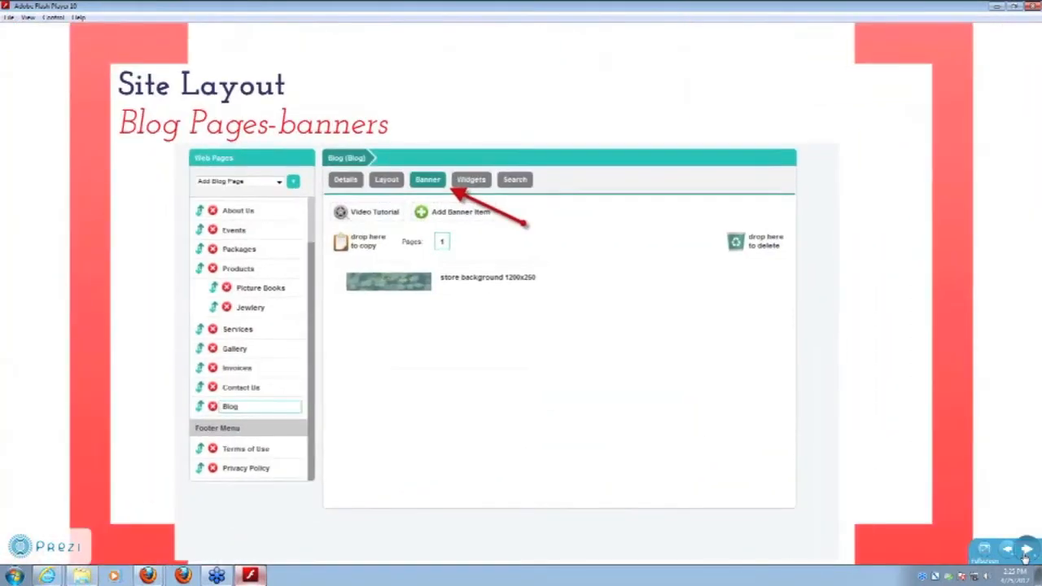
click(1028, 549)
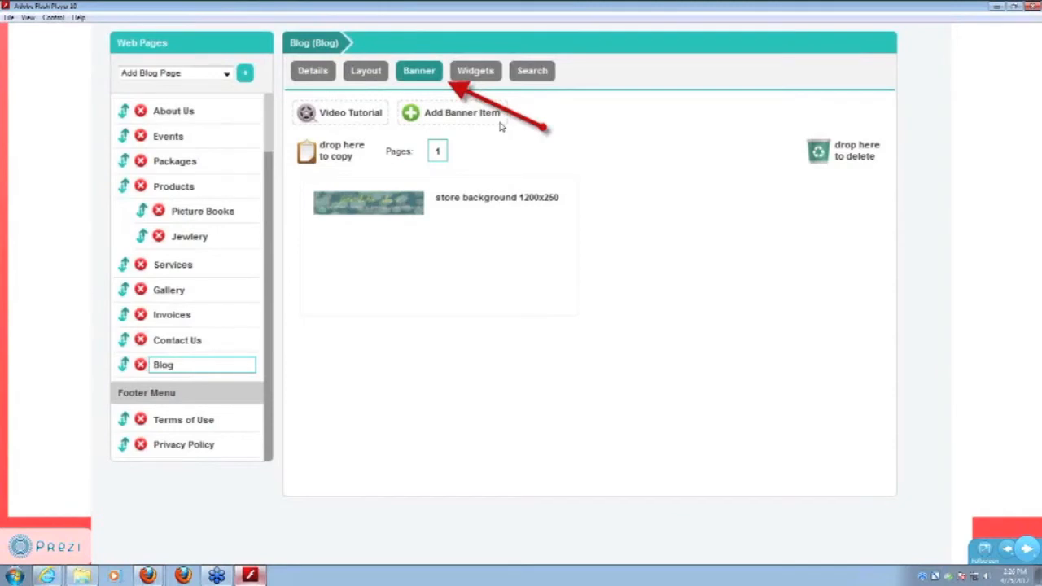
Return to the PhotoBiz control panel in Firefox and start an image upload for a new Blog page banner item, allowing the uploader to run
key(alt+Tab)
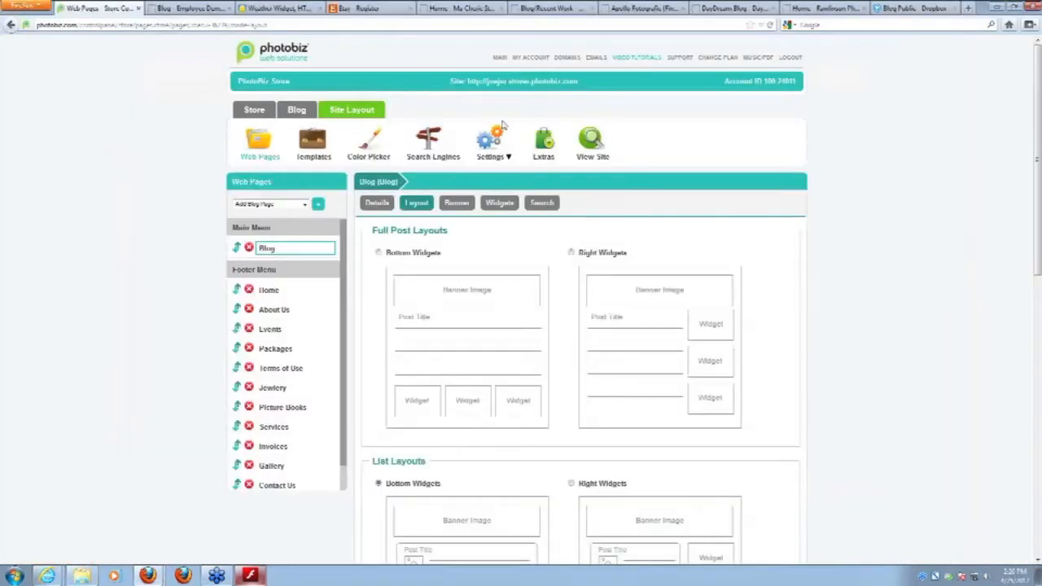
click(460, 205)
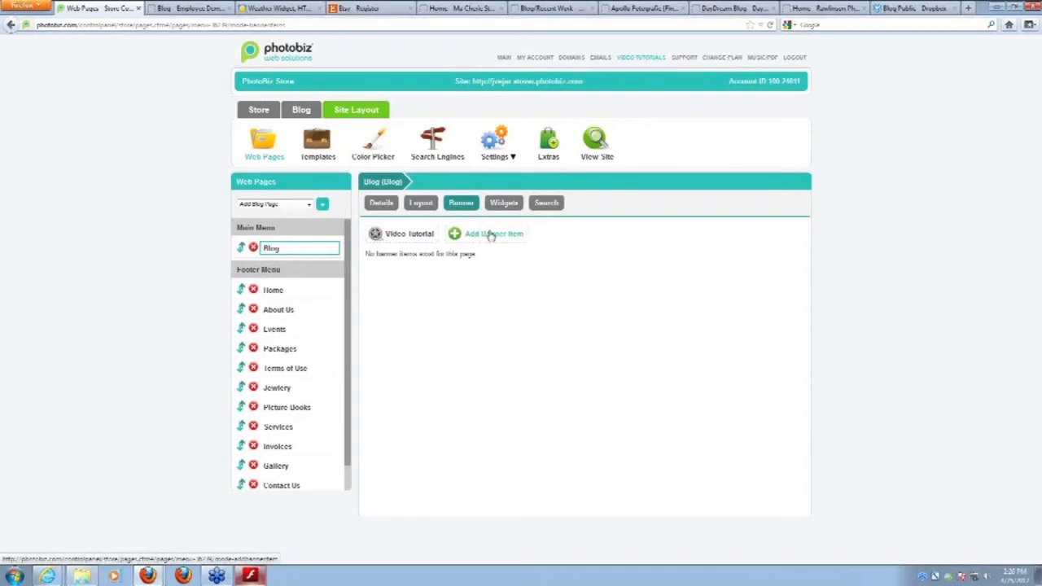
click(491, 236)
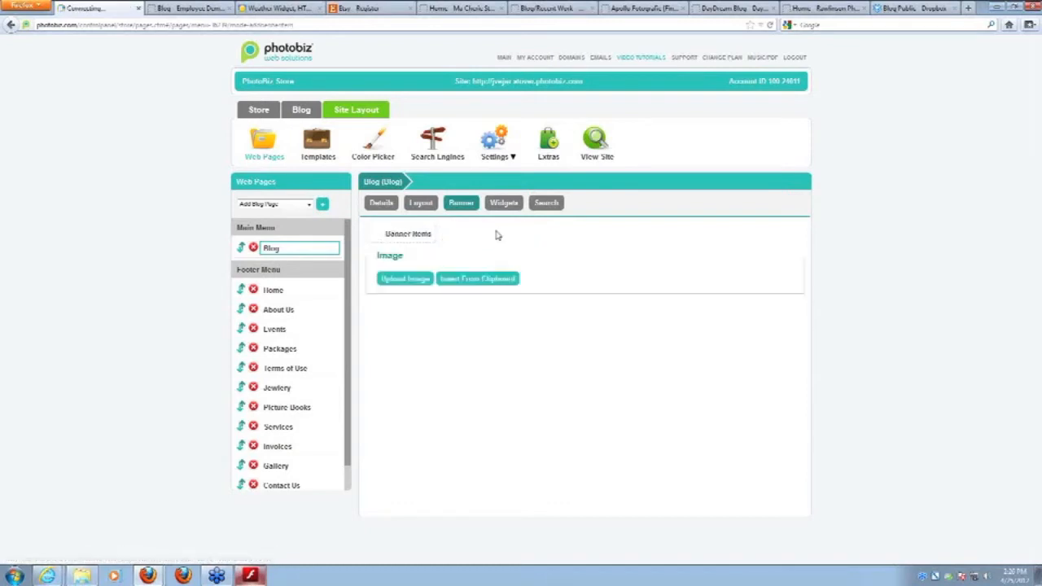
click(411, 280)
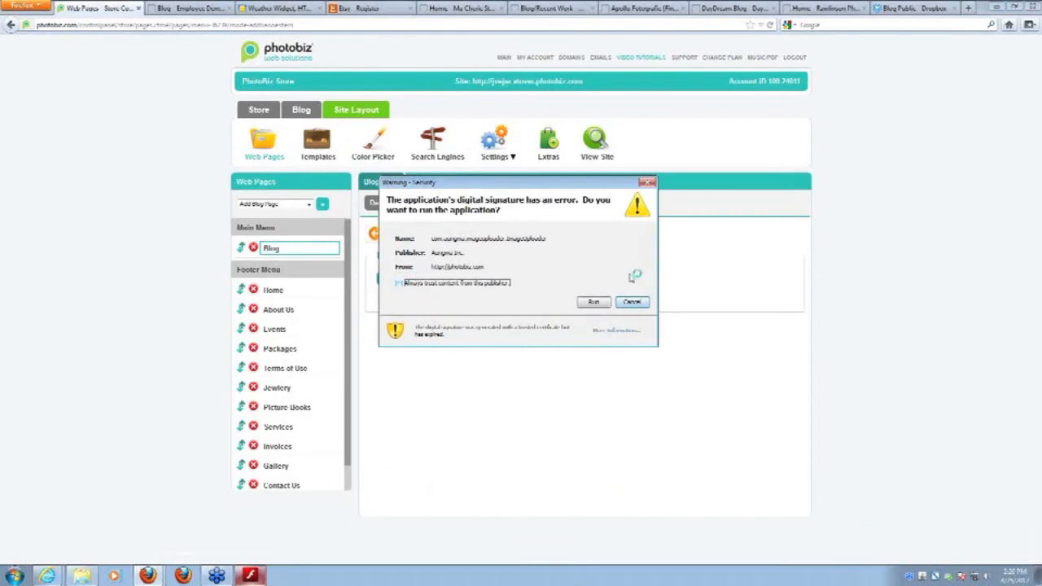
click(595, 302)
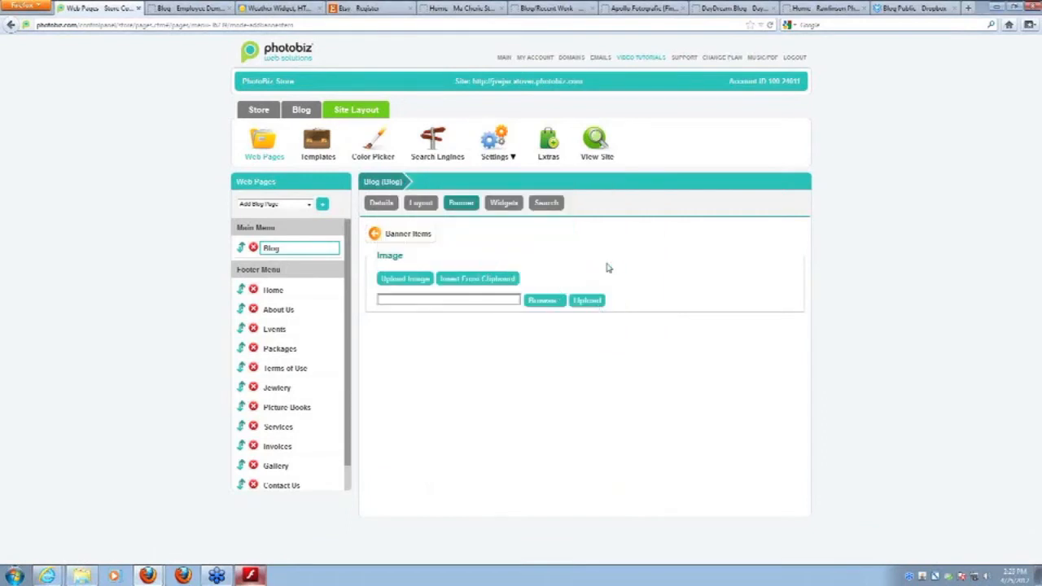
Upload "blog banner 1200x350" from the Desktop's blog folder as the banner image
click(554, 301)
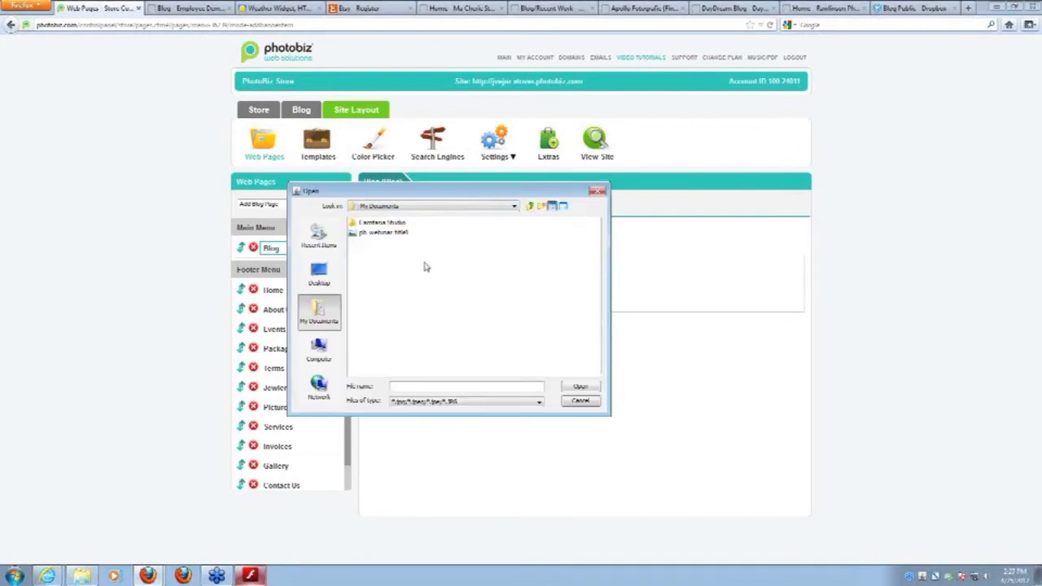
click(329, 276)
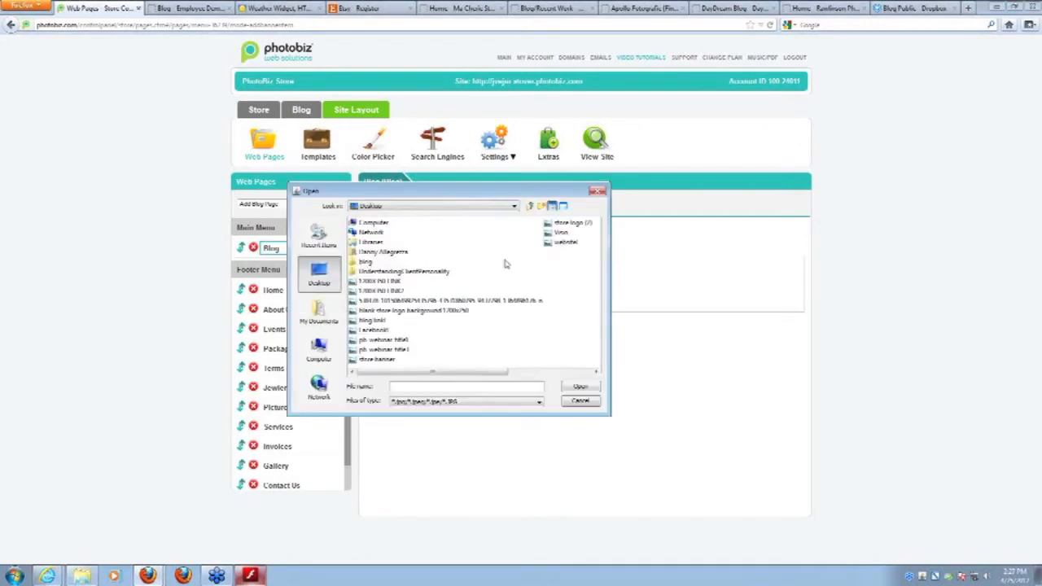
click(367, 262)
double_click(364, 263)
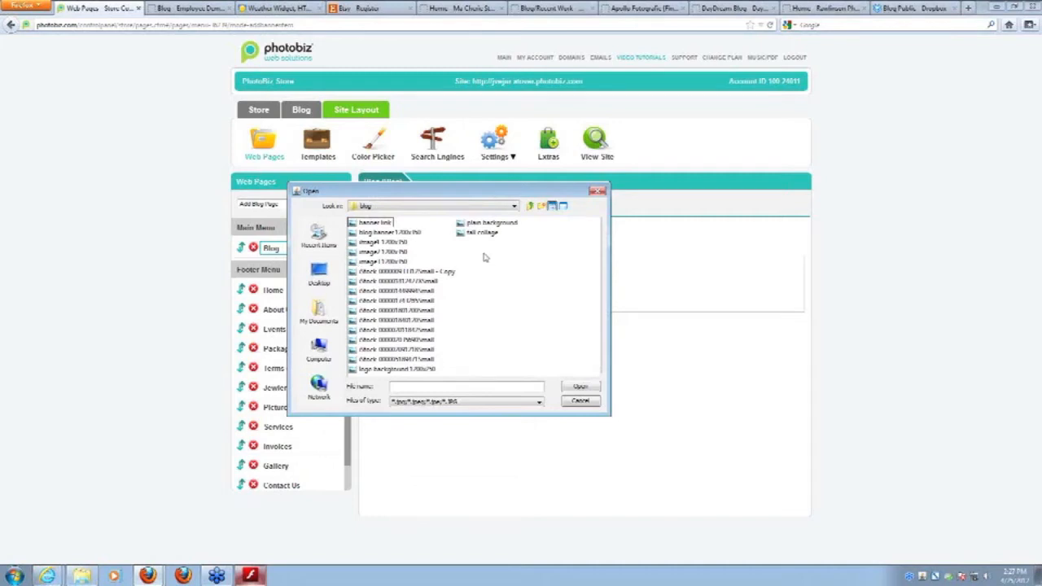
click(389, 233)
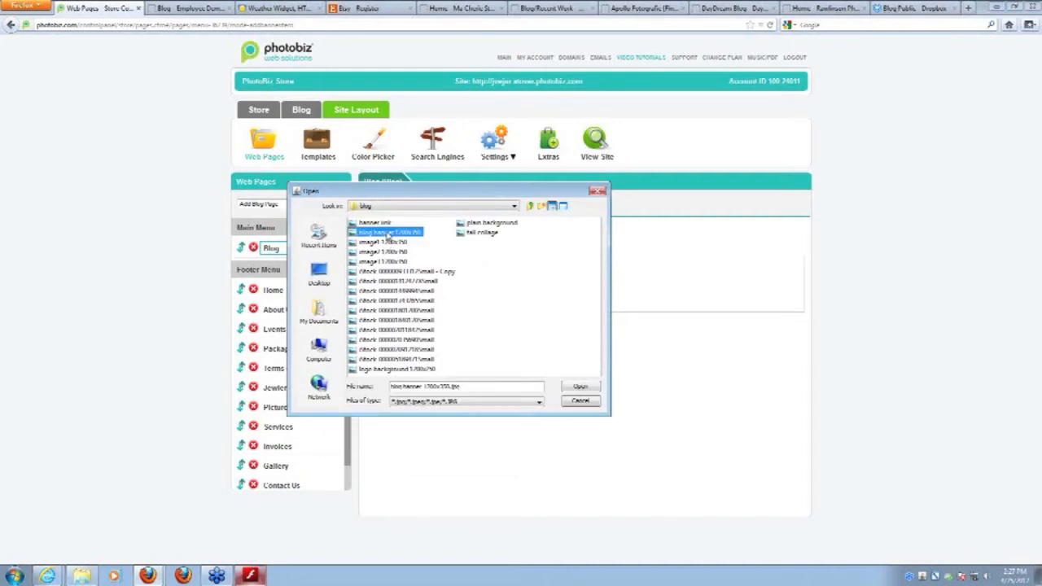
click(580, 388)
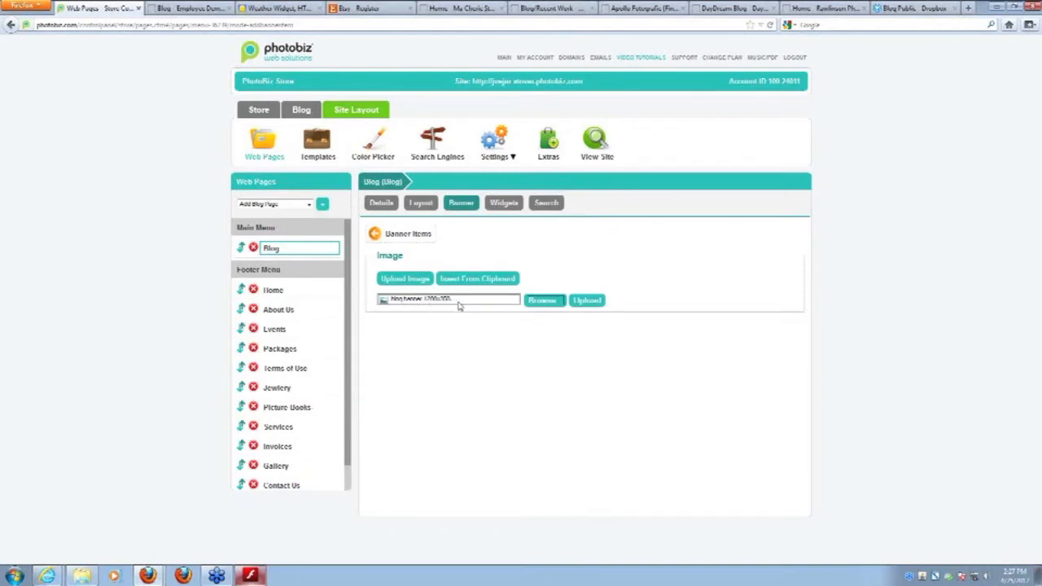
click(588, 303)
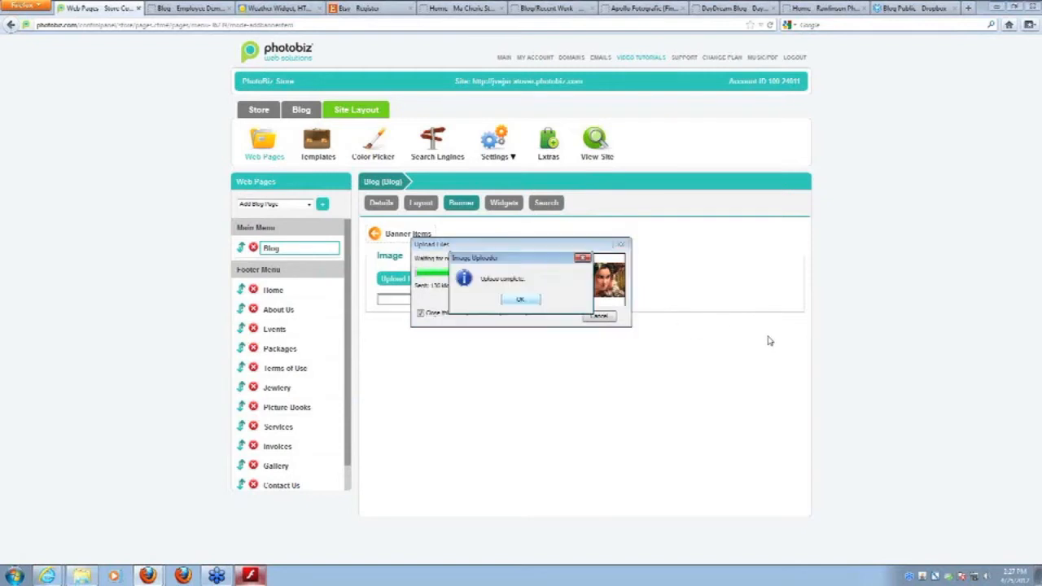
click(519, 299)
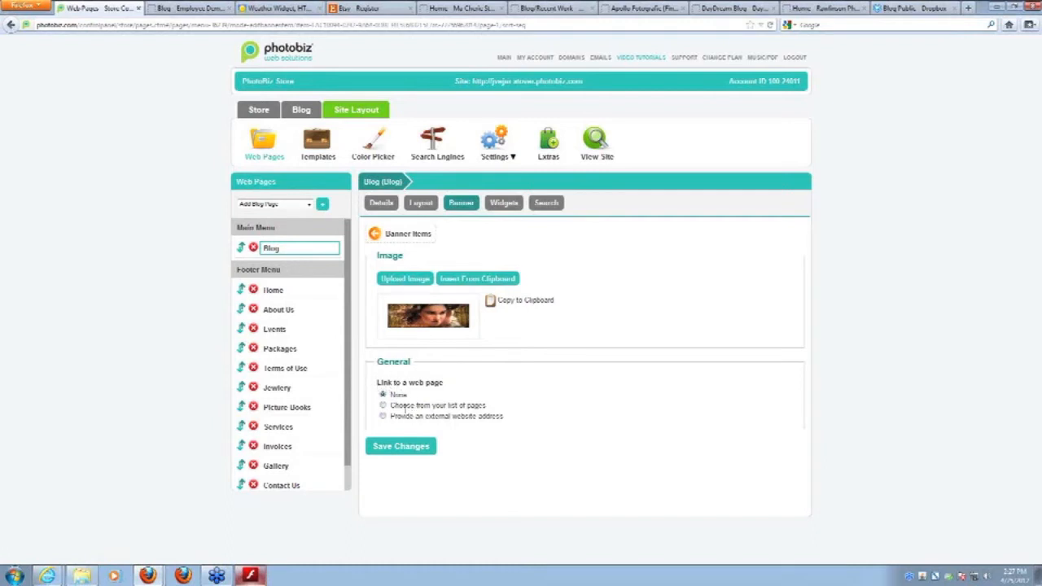
Try the banner's link options for a listed page and an external website address, and set the link back to None
click(384, 407)
click(408, 446)
click(409, 446)
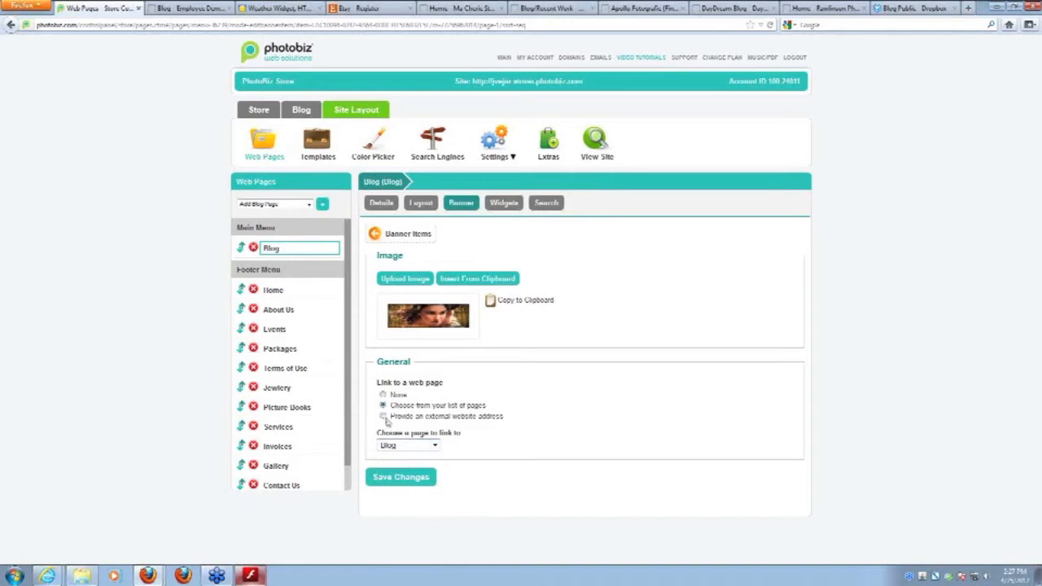
click(383, 416)
click(387, 440)
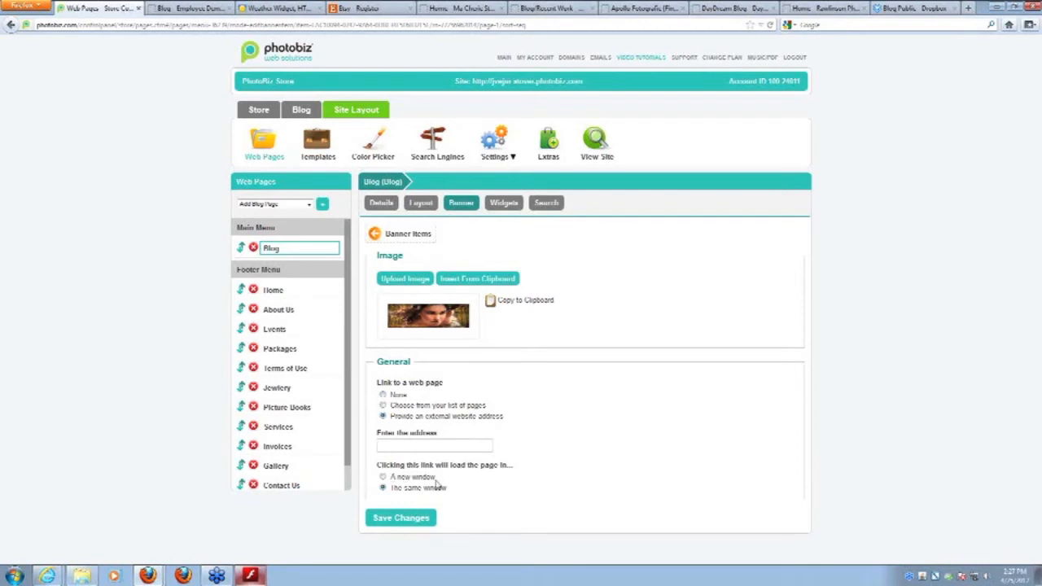
click(383, 395)
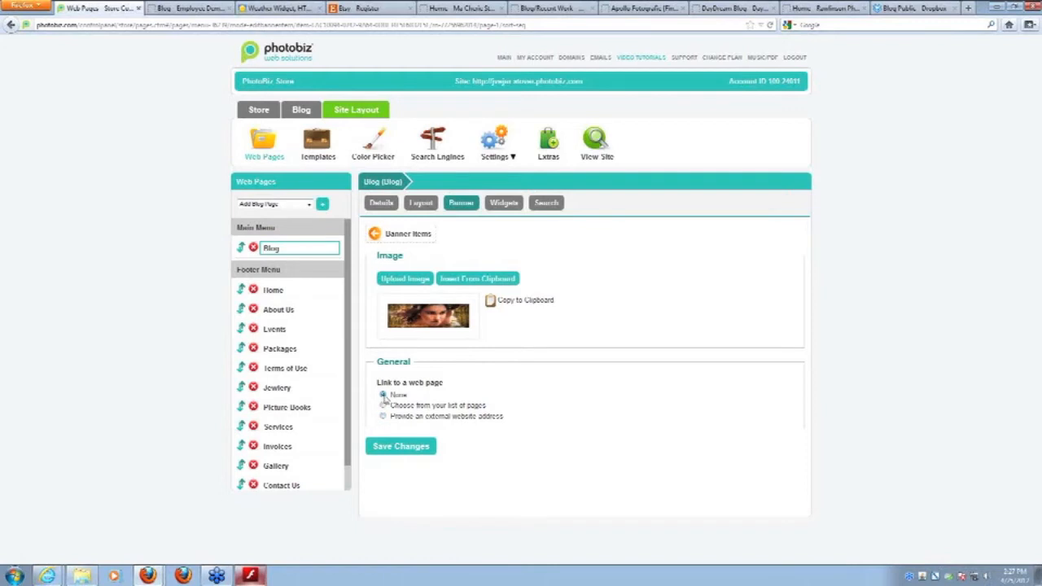
Save the banner item without a link and check the banner on the live blog
click(415, 446)
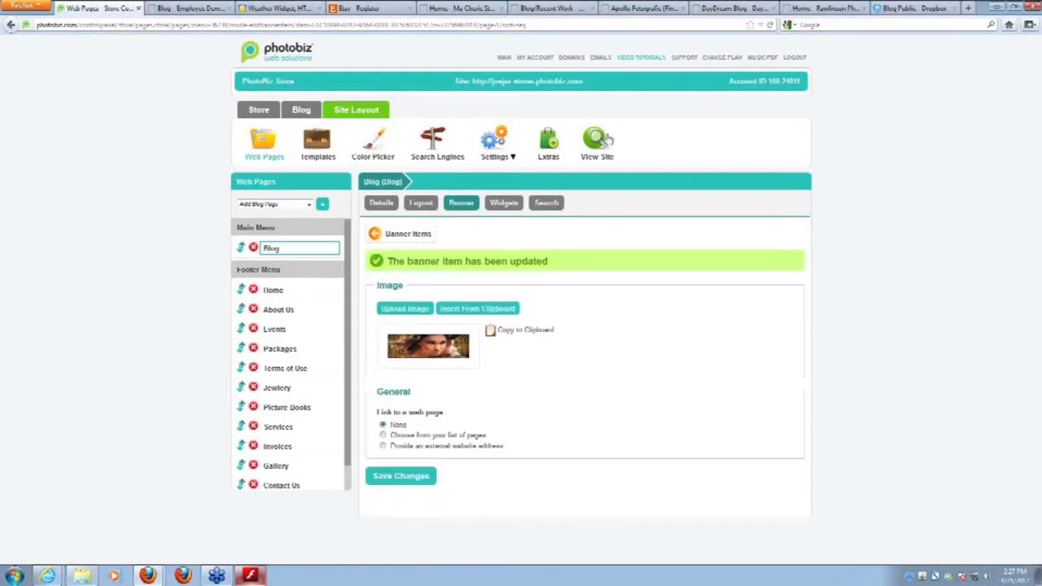
click(202, 9)
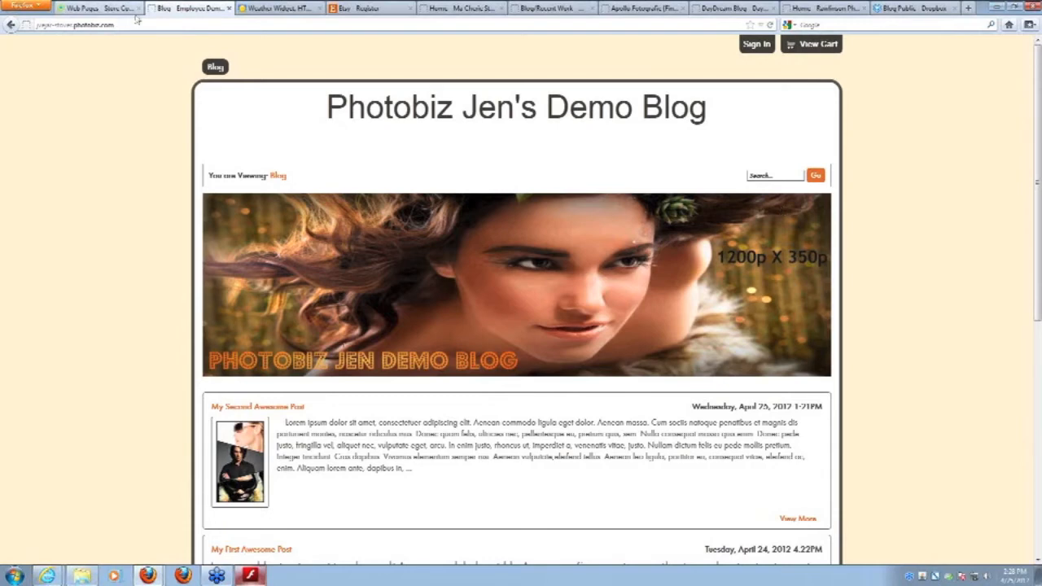
click(94, 8)
Add a second banner item to the Blog page by uploading the "banner link" image from the blog folder
click(407, 234)
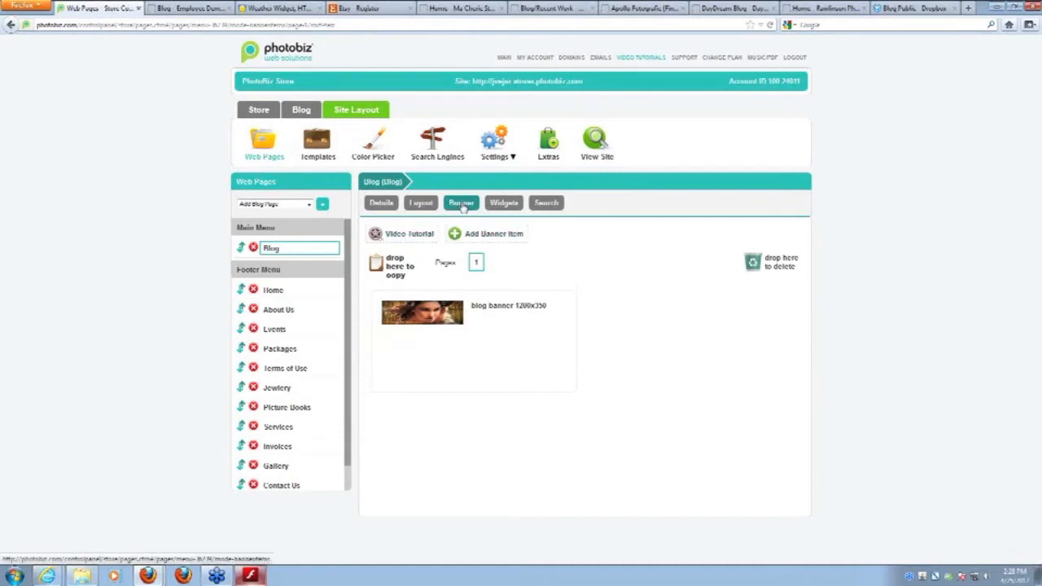
click(487, 236)
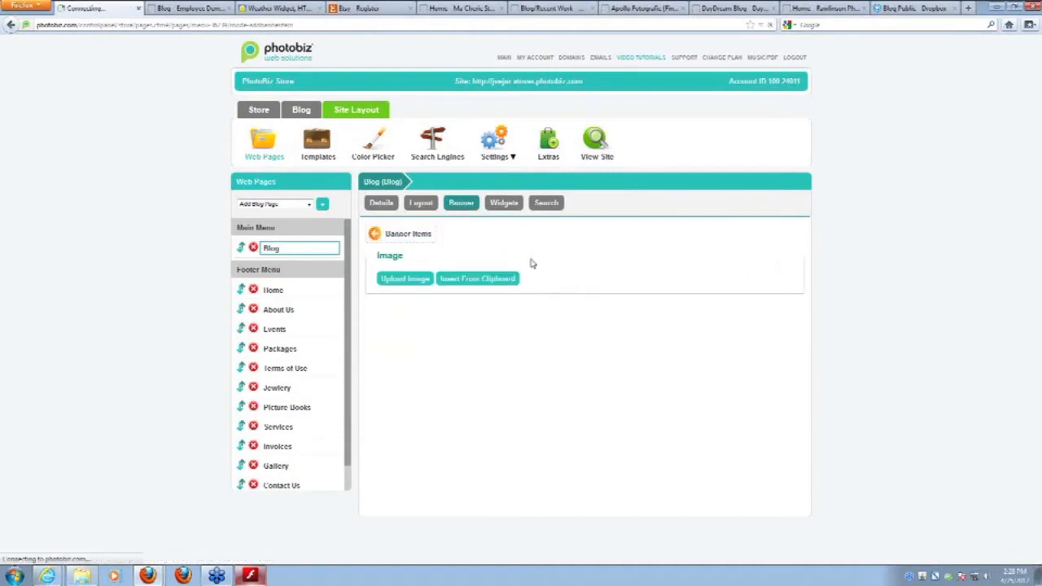
click(413, 281)
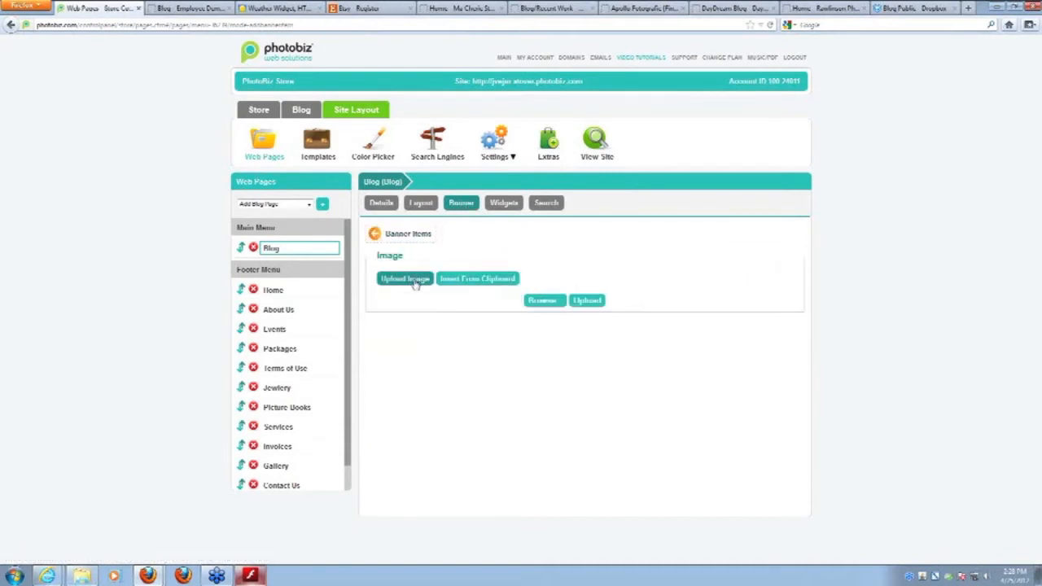
click(545, 299)
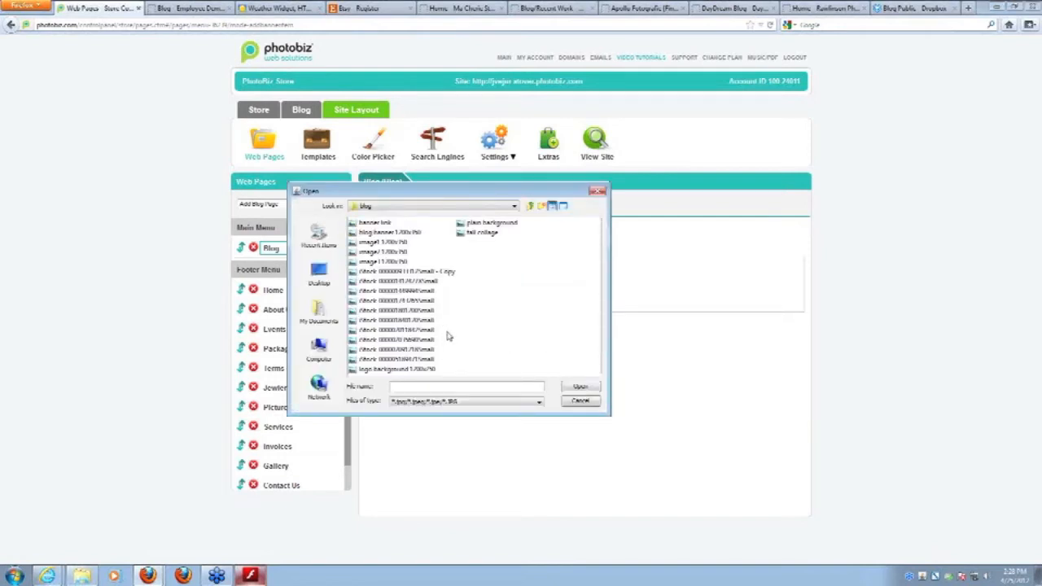
click(375, 223)
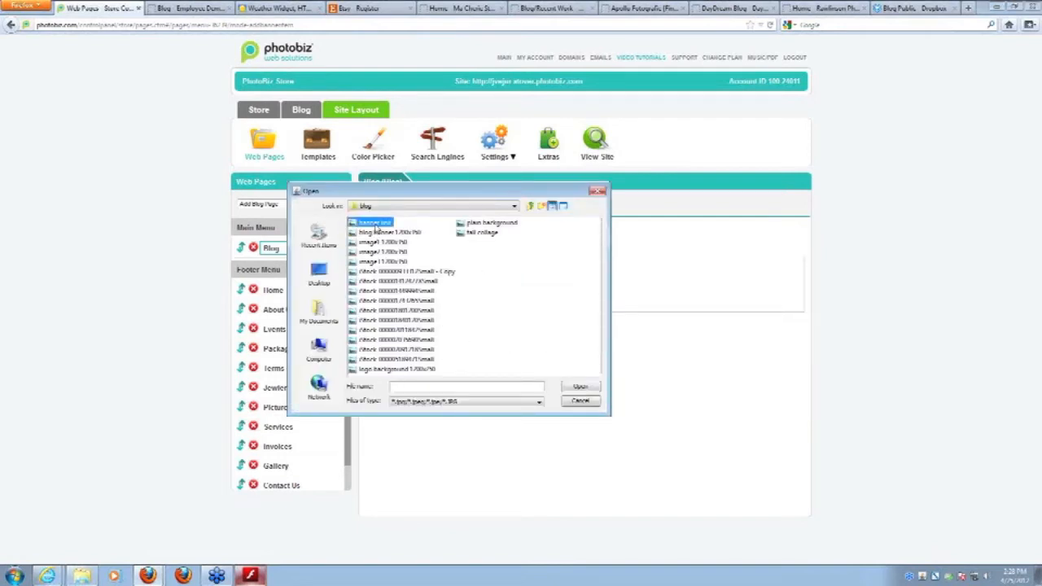
click(580, 386)
click(587, 301)
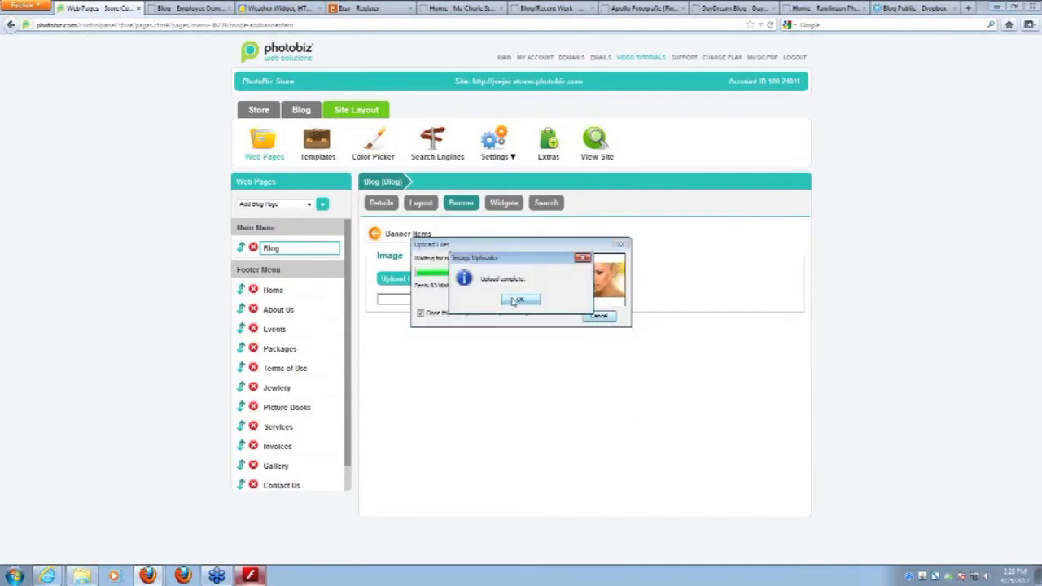
click(521, 298)
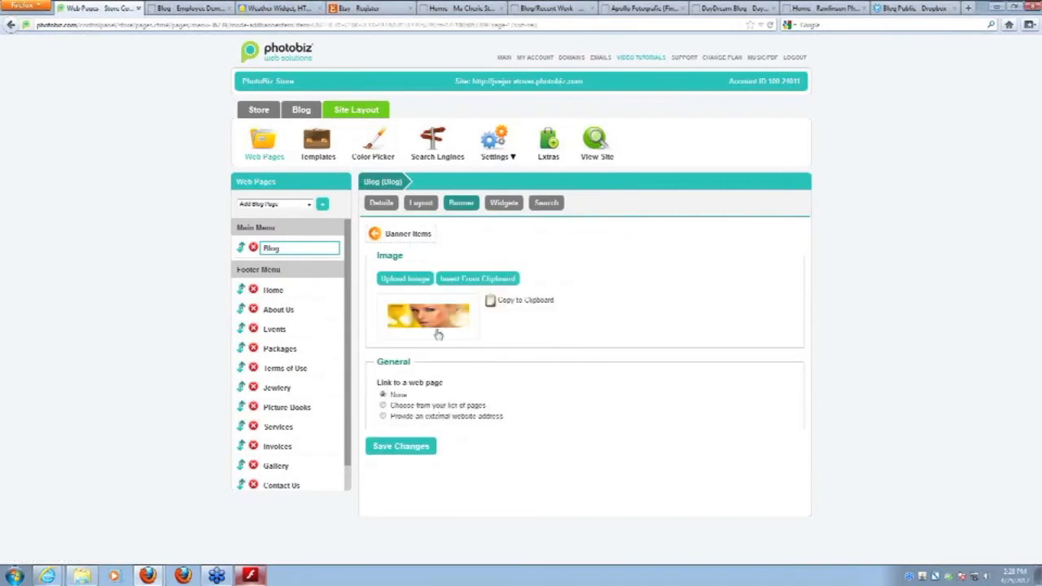
Link the second banner to the external address photobiz.com, loading in a new window, and save the item
click(383, 416)
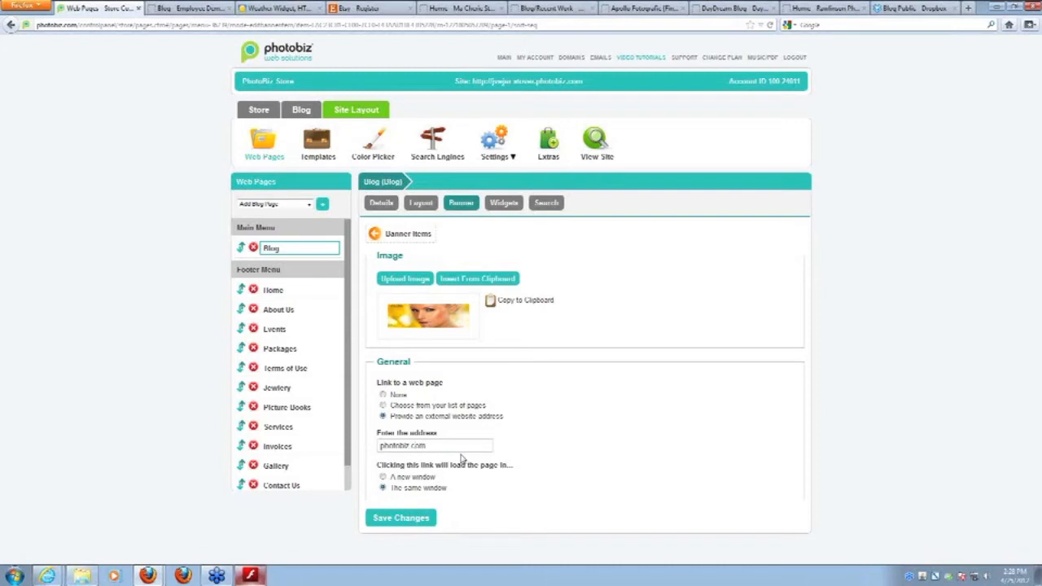
click(384, 477)
click(406, 519)
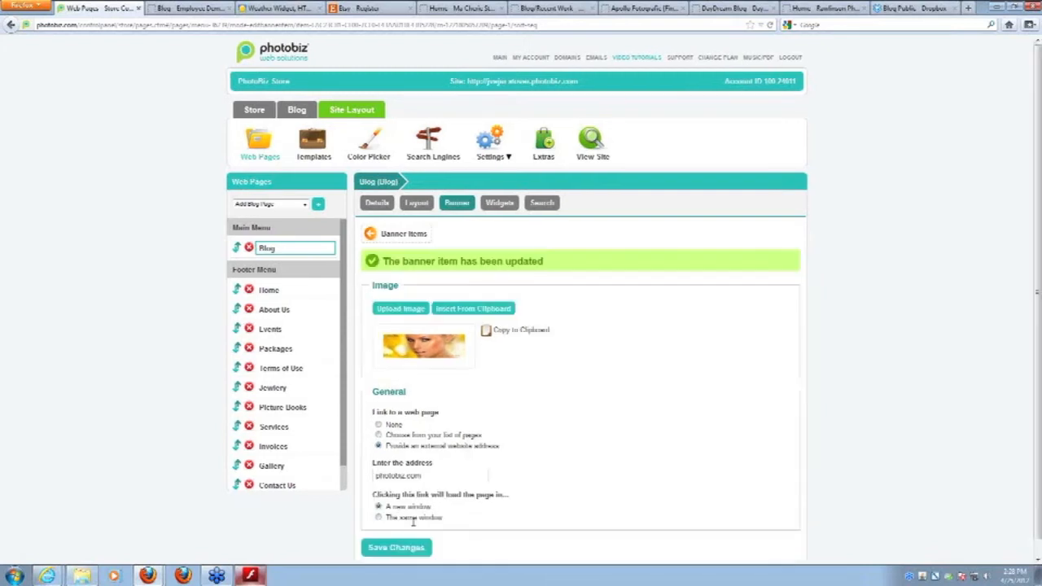
click(375, 475)
text(http:)
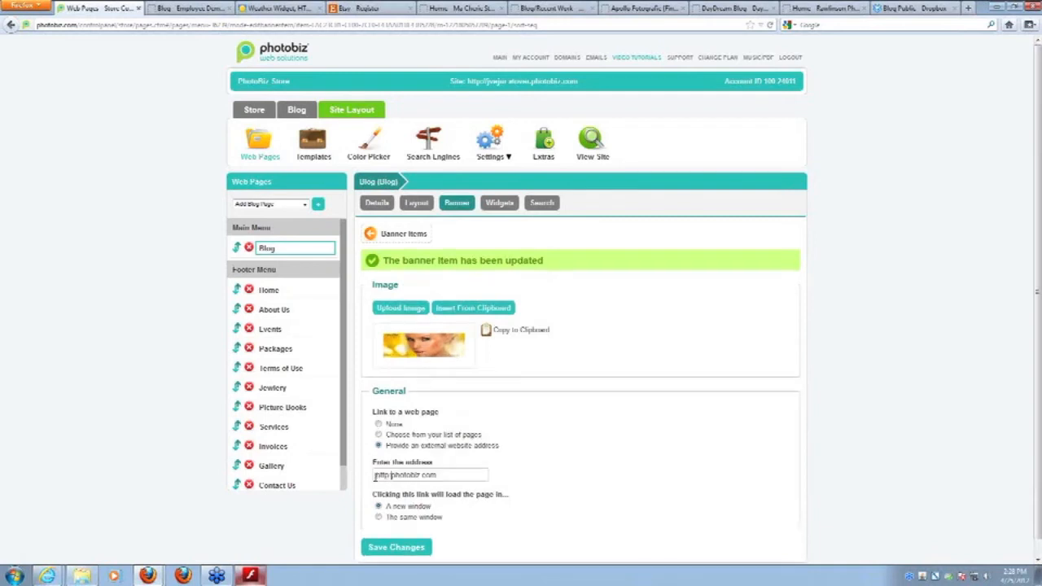
text(//)
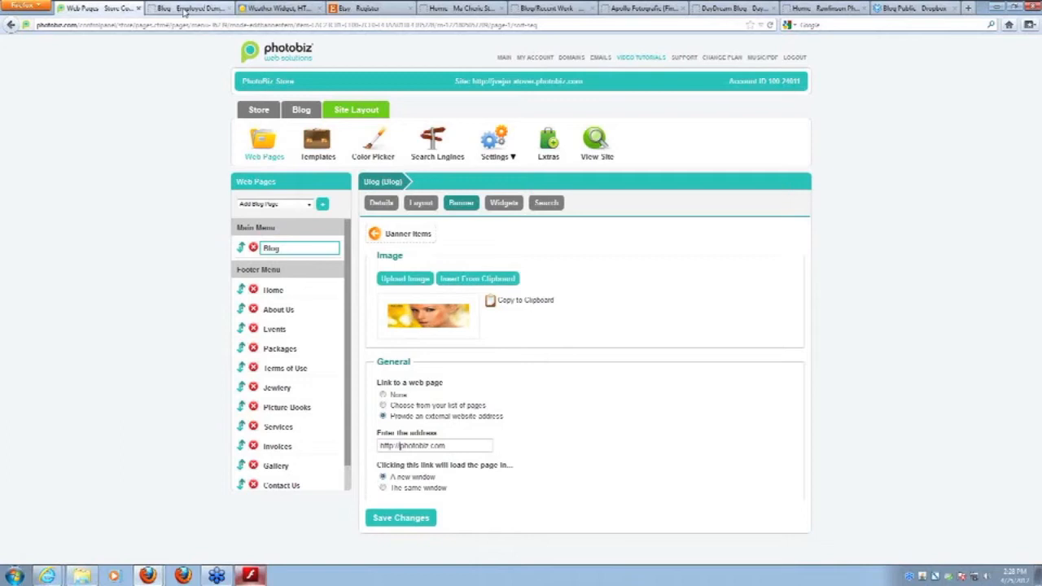
click(420, 518)
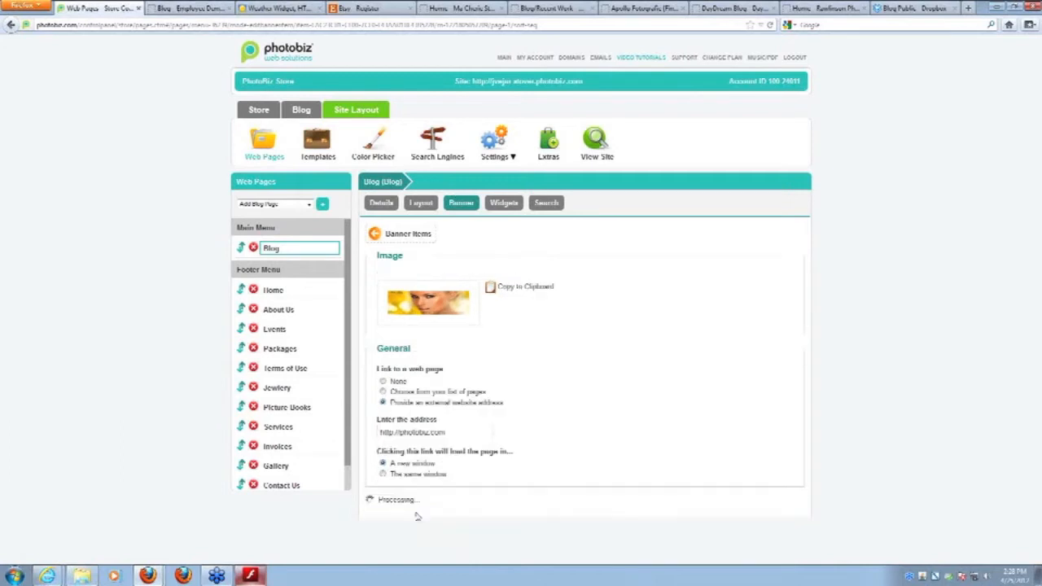
scroll(574, 496, down, 1)
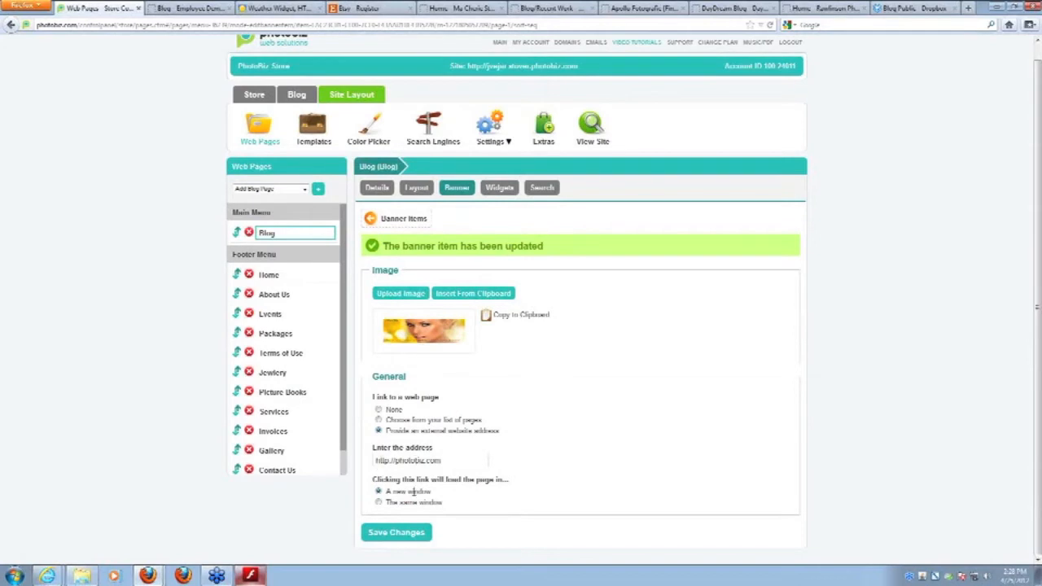
View the live blog and test that the second banner's link opens the PhotoBiz website, returning to the blog page
click(597, 149)
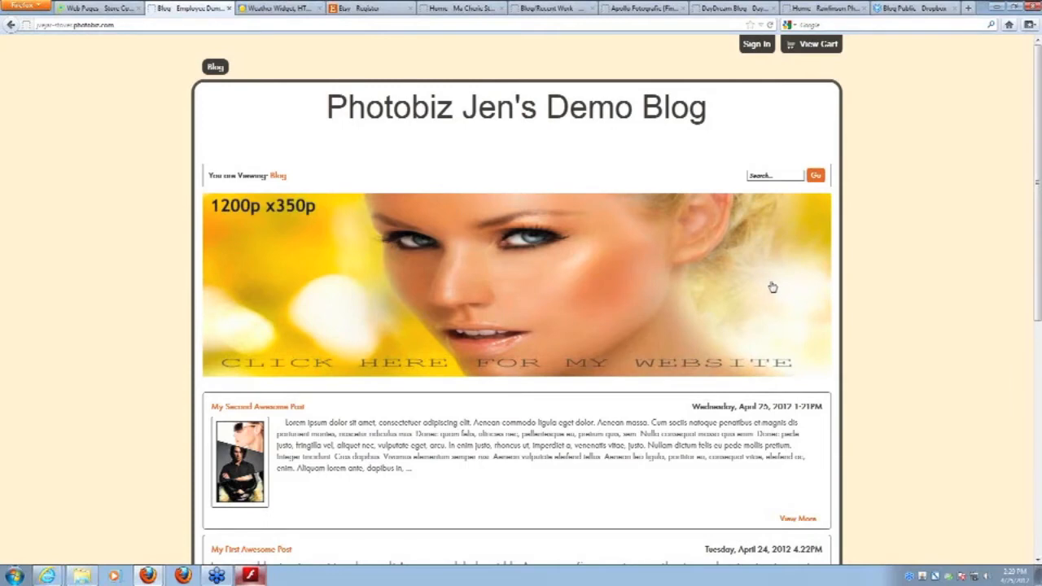
click(771, 286)
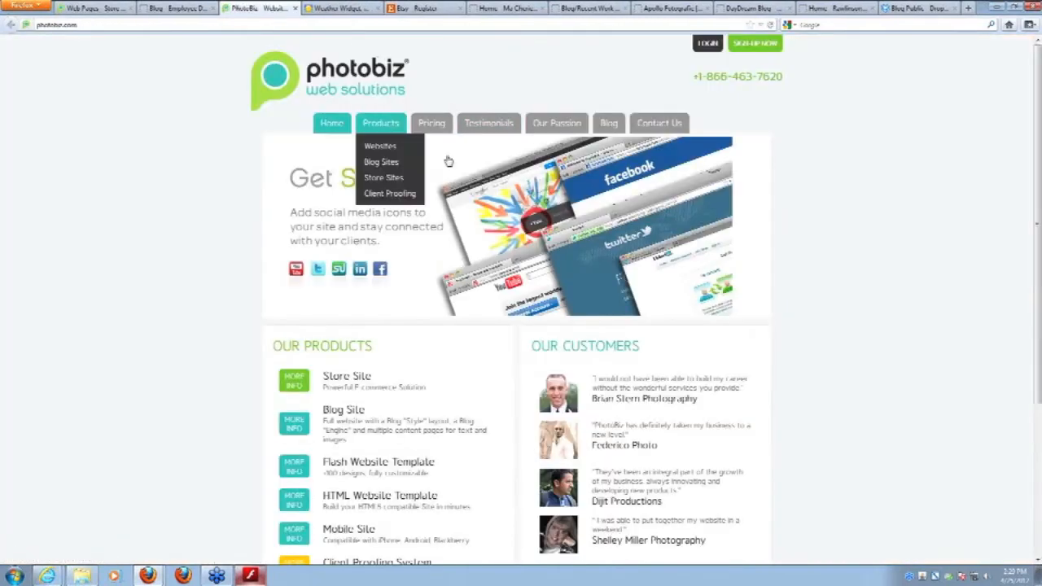
click(177, 10)
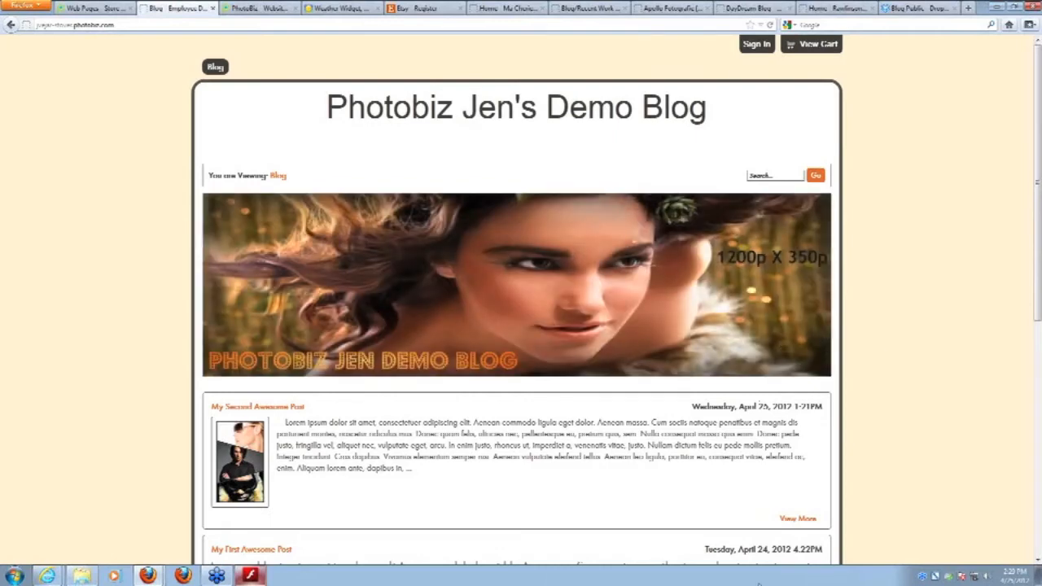
Review the live blog's banners, posts and widgets, and compare them with the opened PhotoBiz website
scroll(717, 562, down, 3)
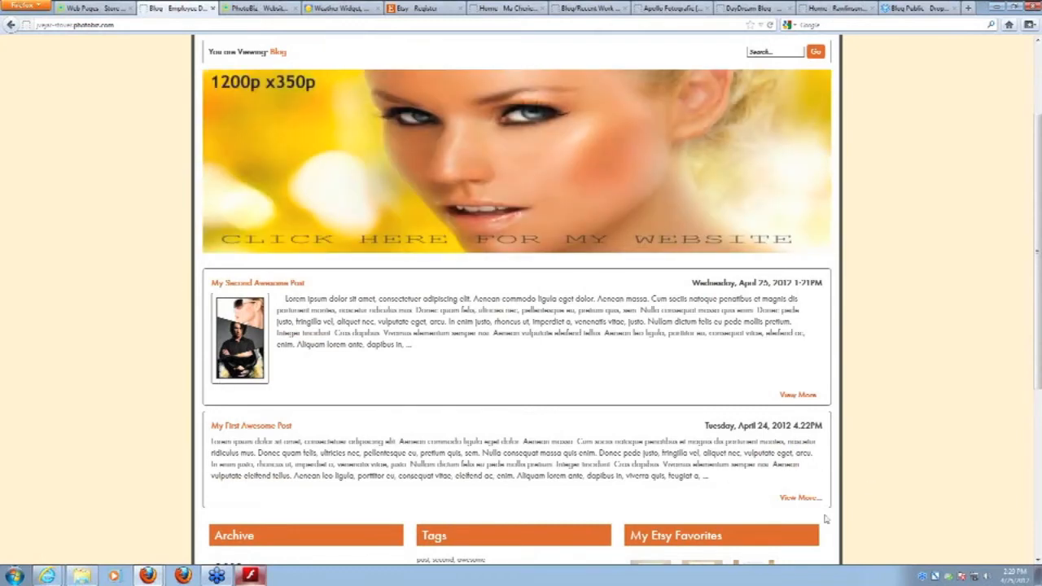
scroll(542, 507, down, 6)
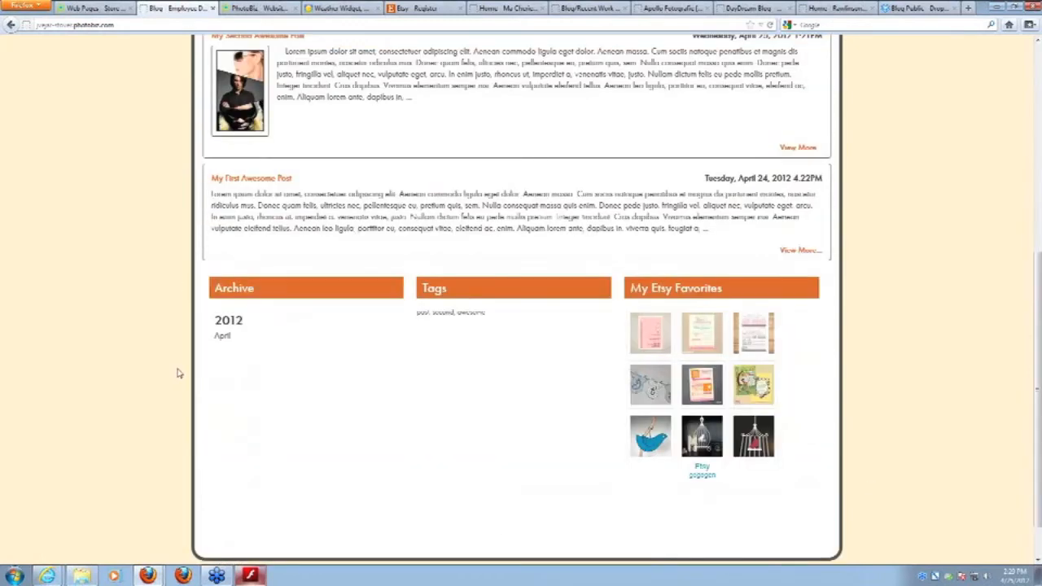
scroll(722, 513, up, 9)
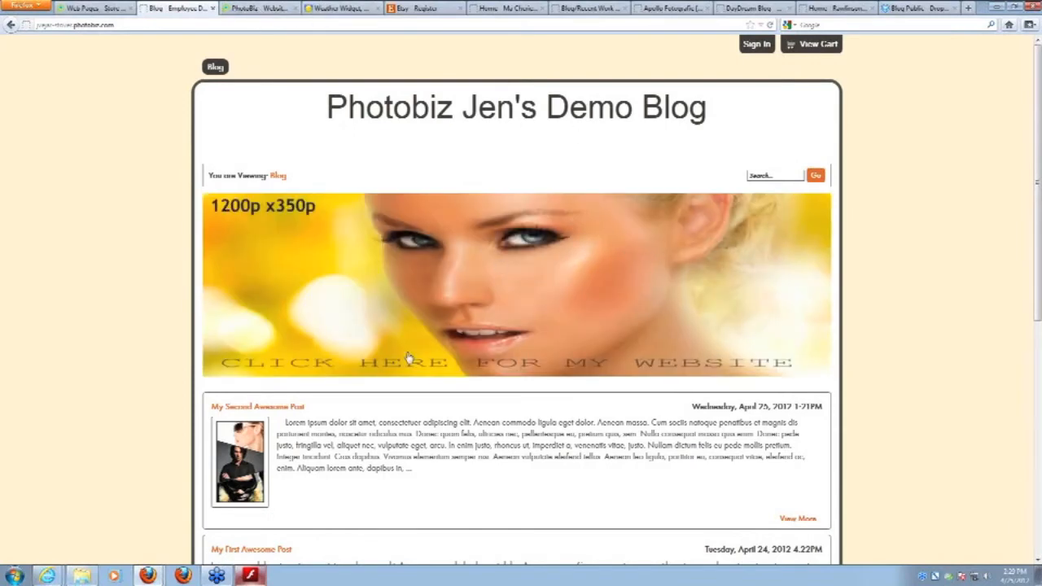
scroll(530, 356, down, 3)
click(237, 8)
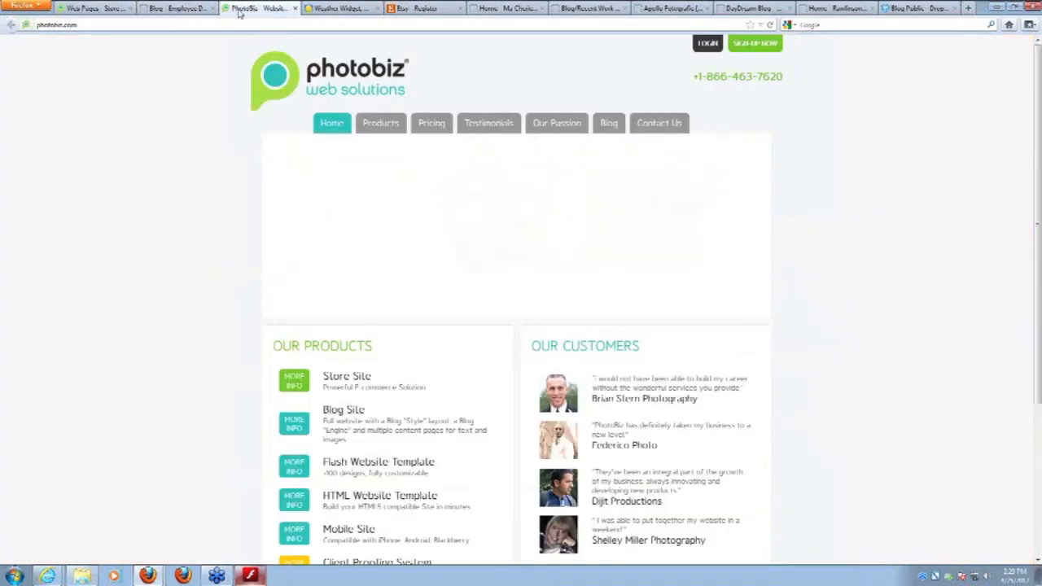
click(185, 10)
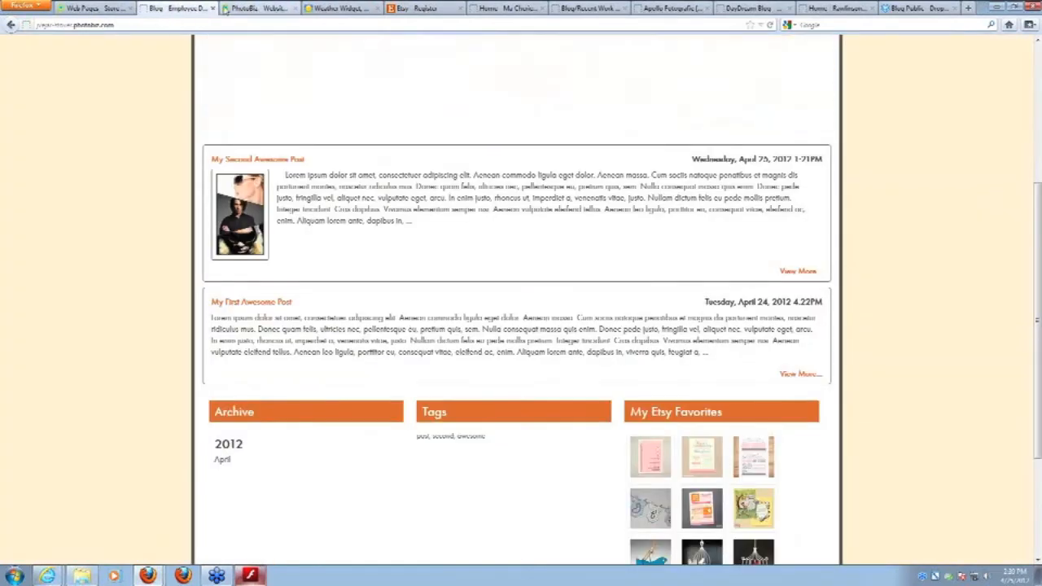
Switch to the Prezi presentation and advance to the close-up of the Blog Pages widgets slide
click(250, 576)
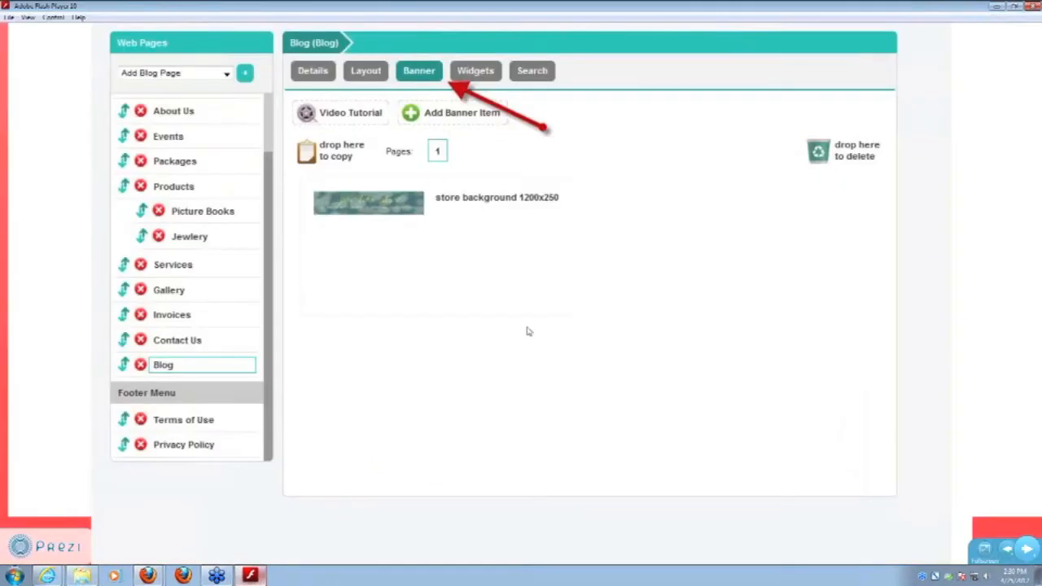
click(1025, 553)
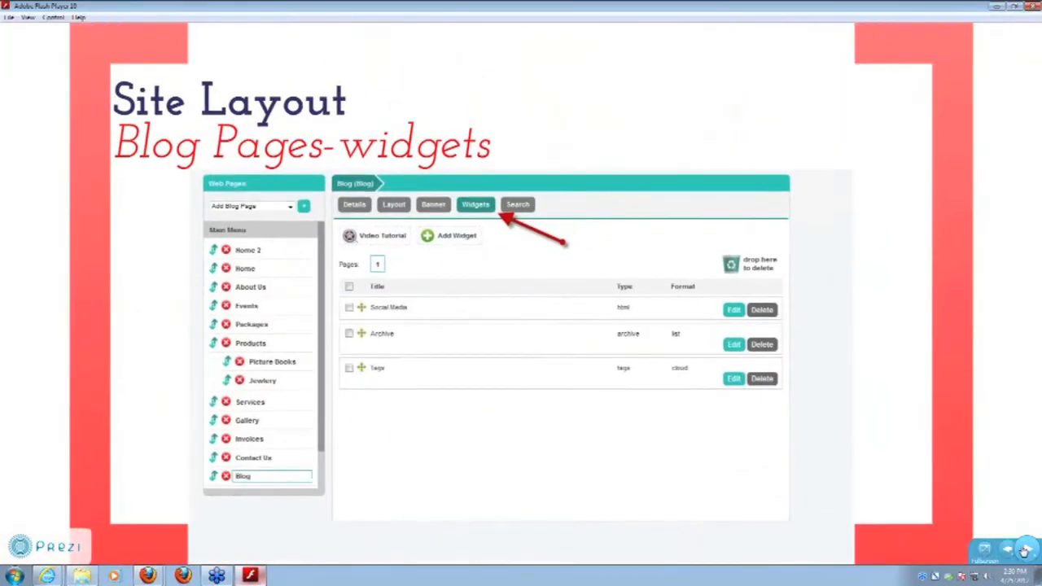
click(1025, 552)
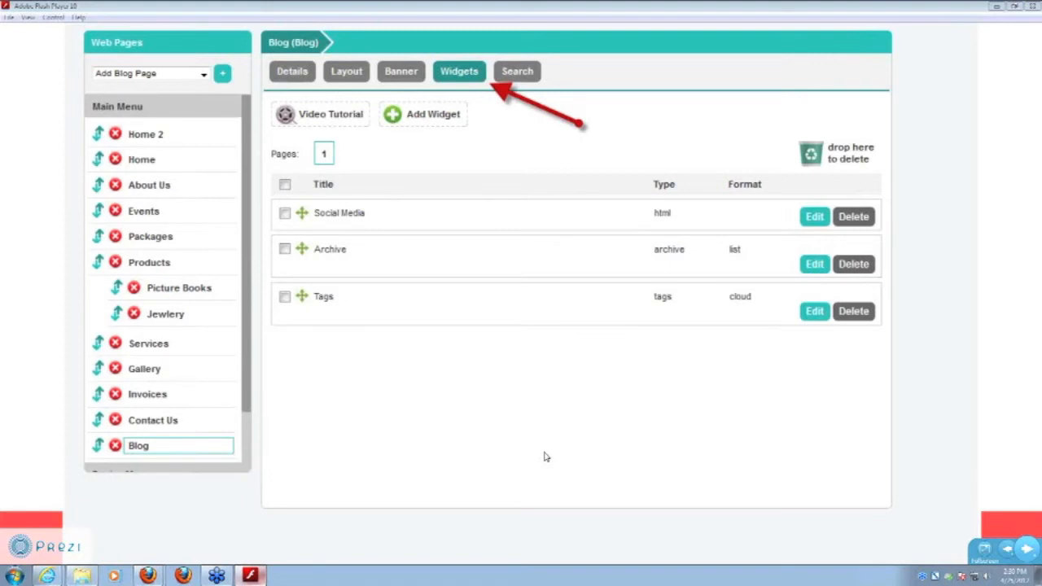
Switch back to Firefox and open the Blog page's Archive widget for editing in the site control panel
key(alt+Tab)
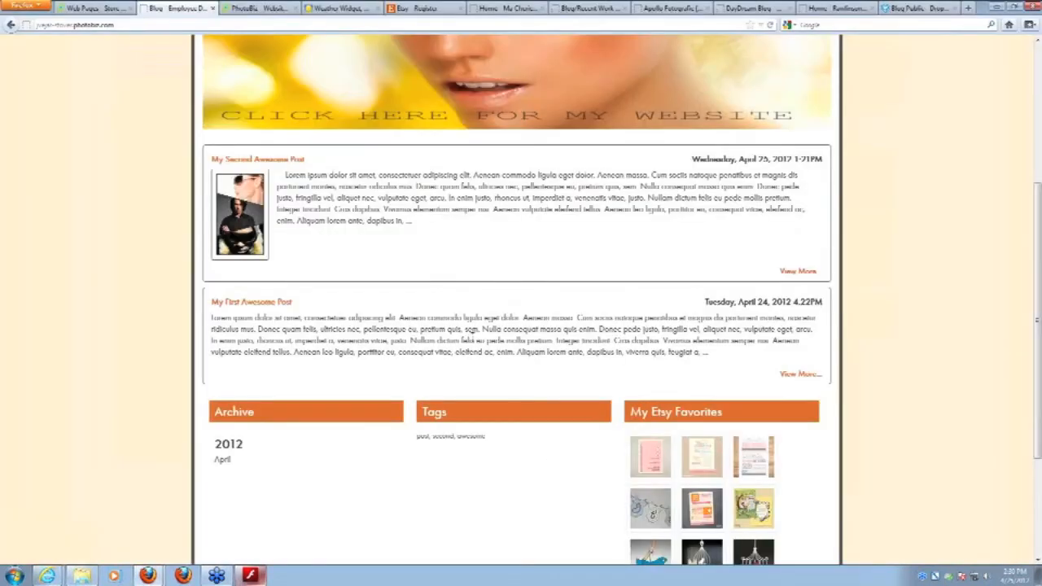
click(98, 9)
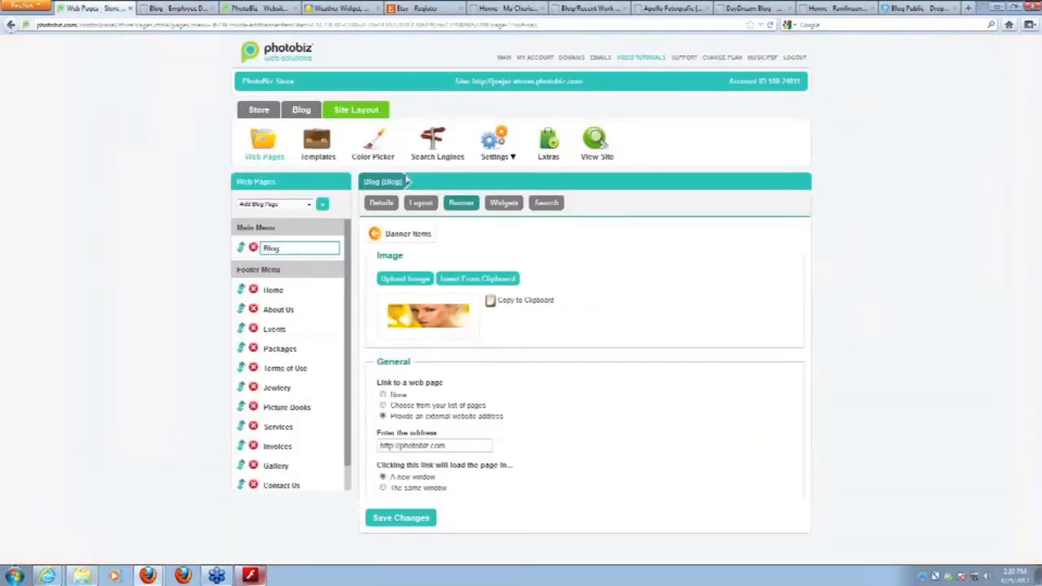
click(511, 209)
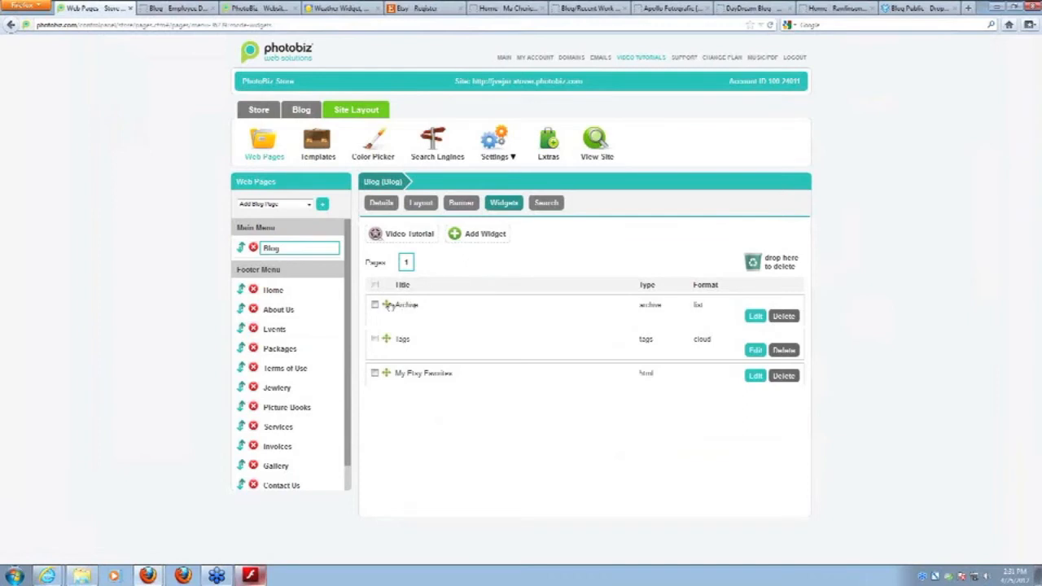
click(755, 319)
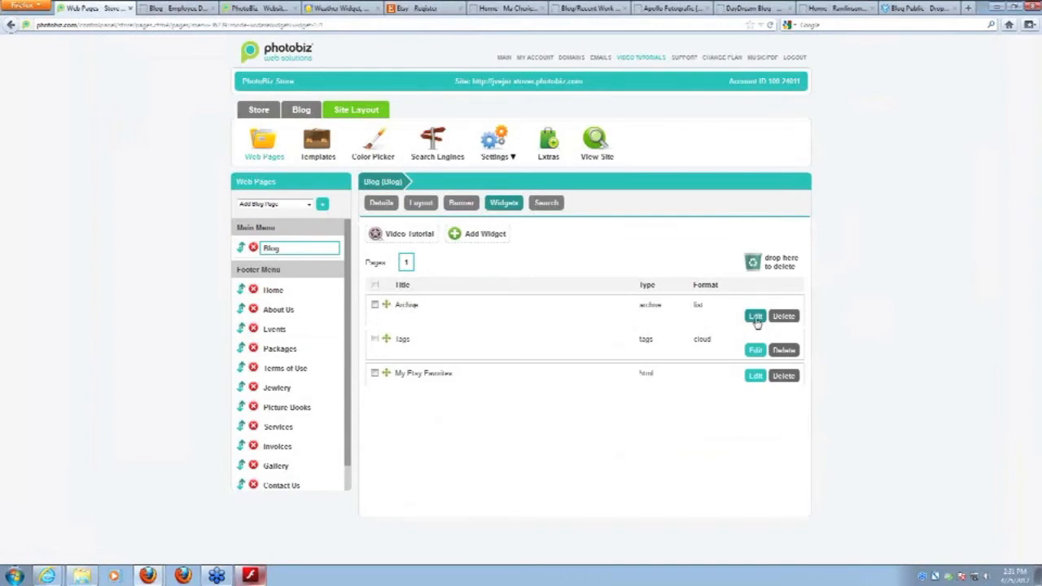
click(412, 267)
click(402, 287)
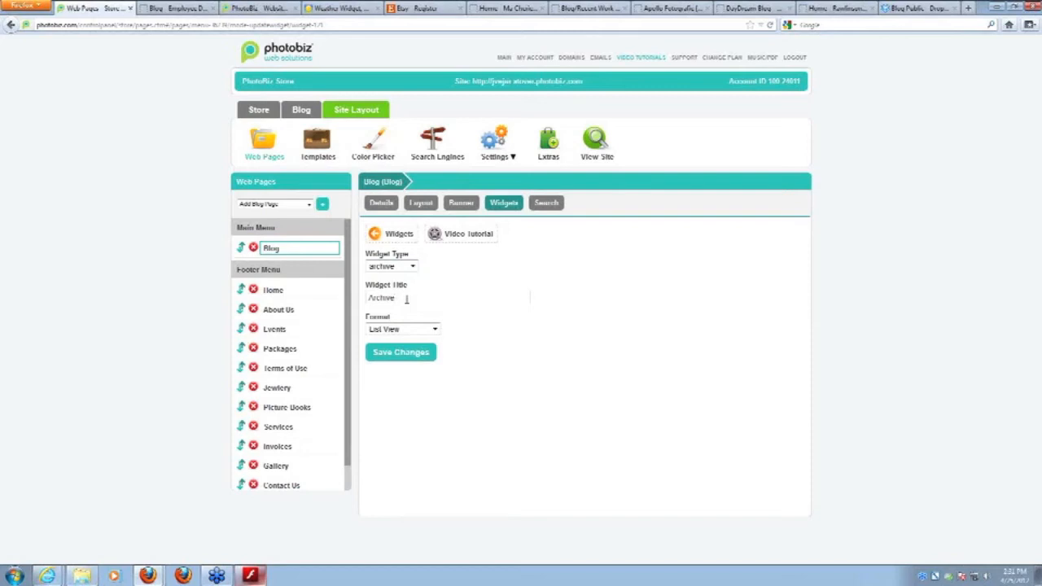
Try the Drop down Menu format for the Archive widget
click(433, 329)
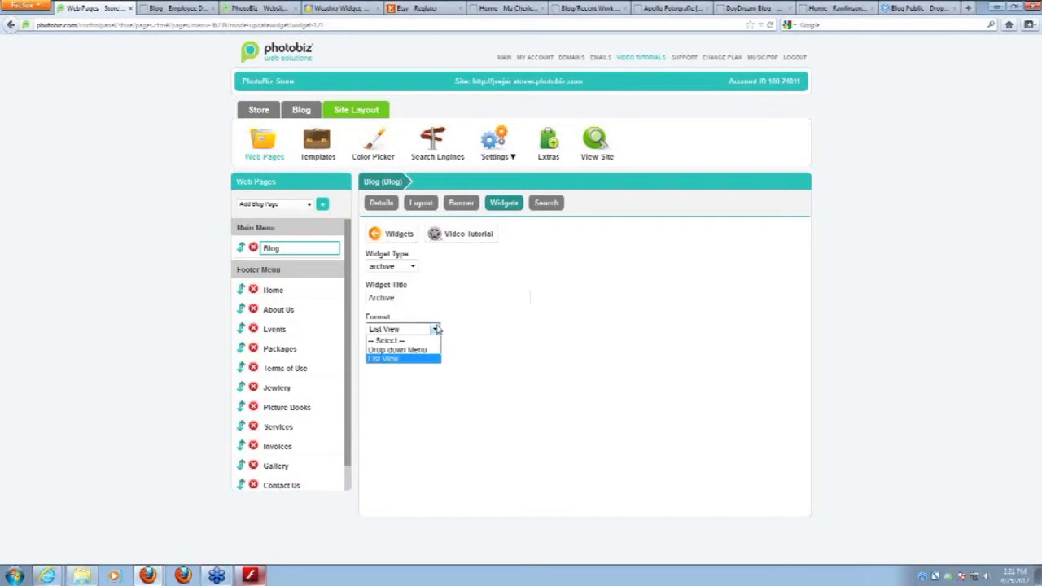
click(394, 358)
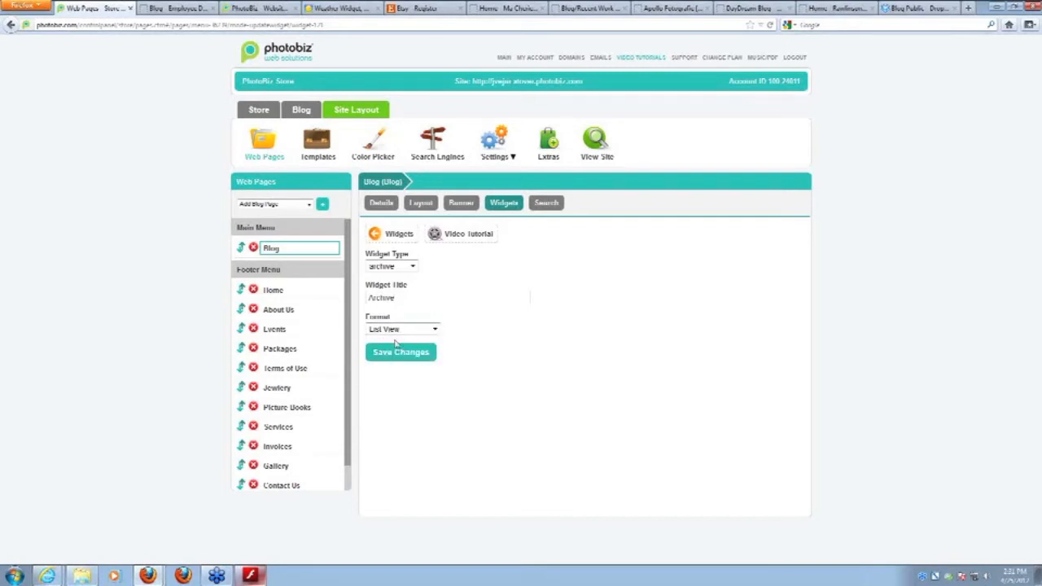
click(382, 333)
click(394, 347)
Set the Archive widget's format to List View and save the widget
click(430, 329)
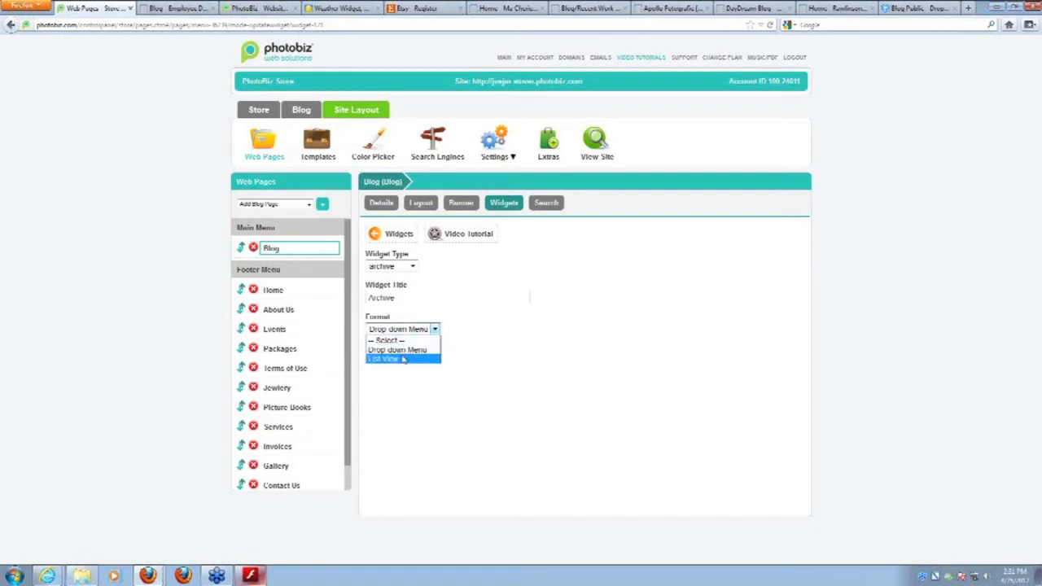
click(397, 359)
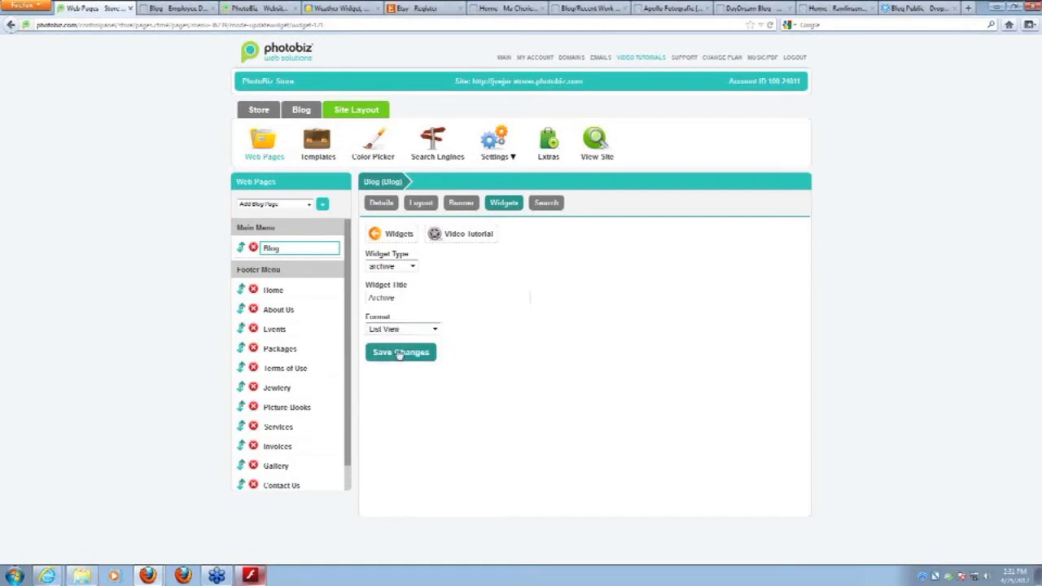
click(399, 355)
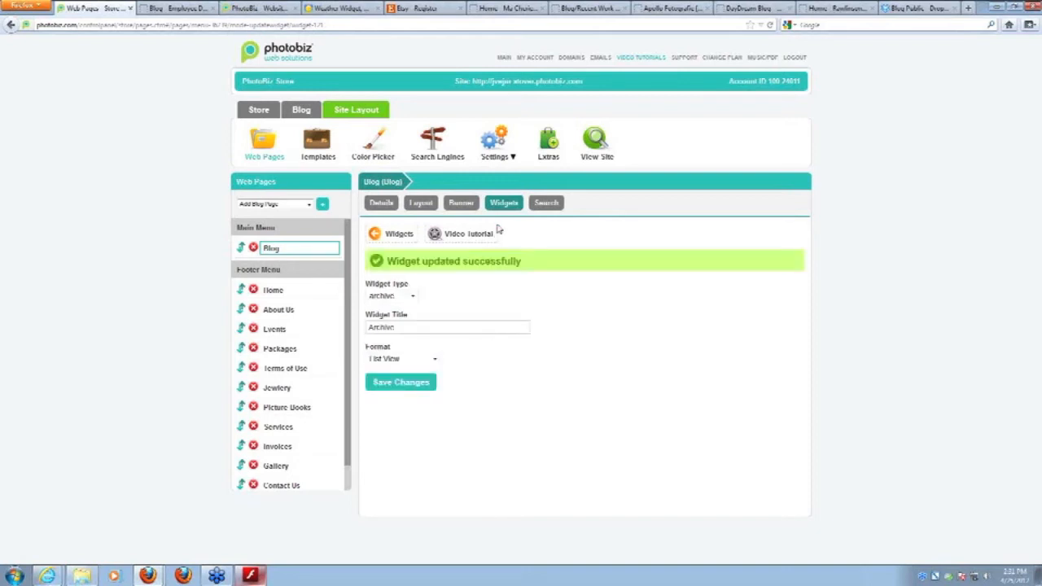
Return to the Blog page's widget list and open the Tags widget for editing
click(394, 233)
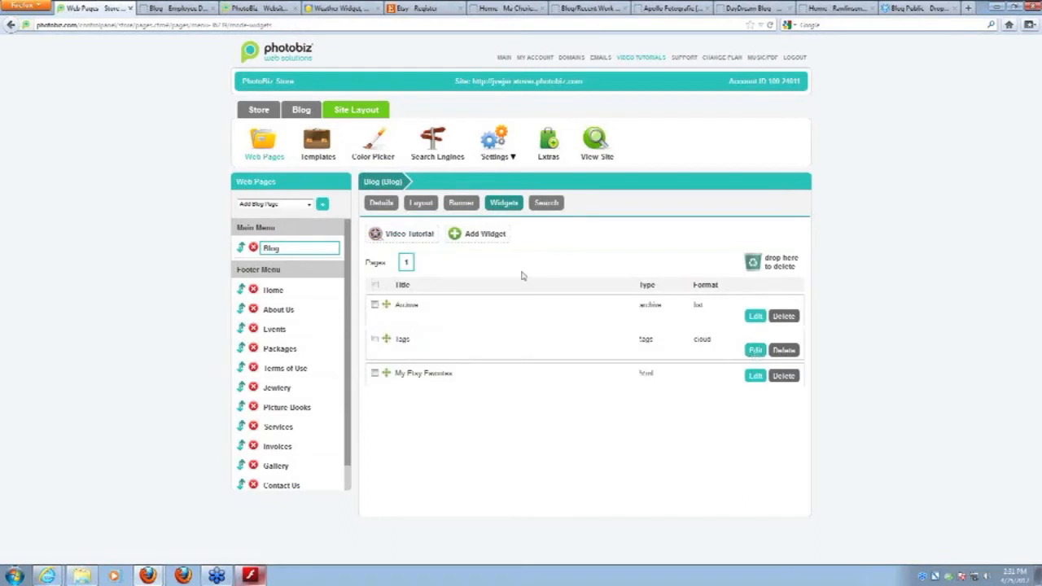
click(756, 350)
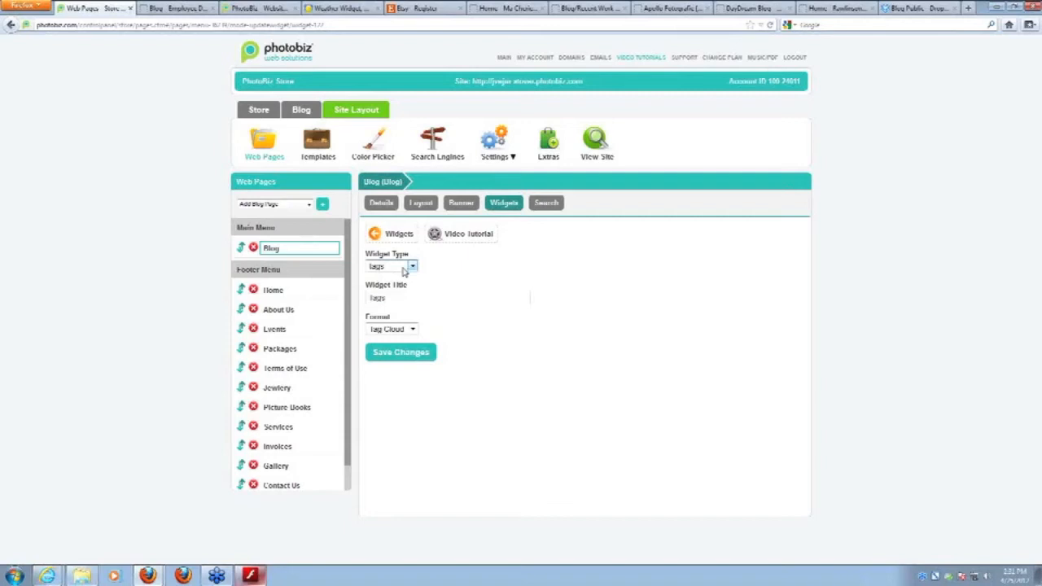
Try the Basic List format for the Tags widget, set it back to Tag Cloud, and save the widget
click(412, 330)
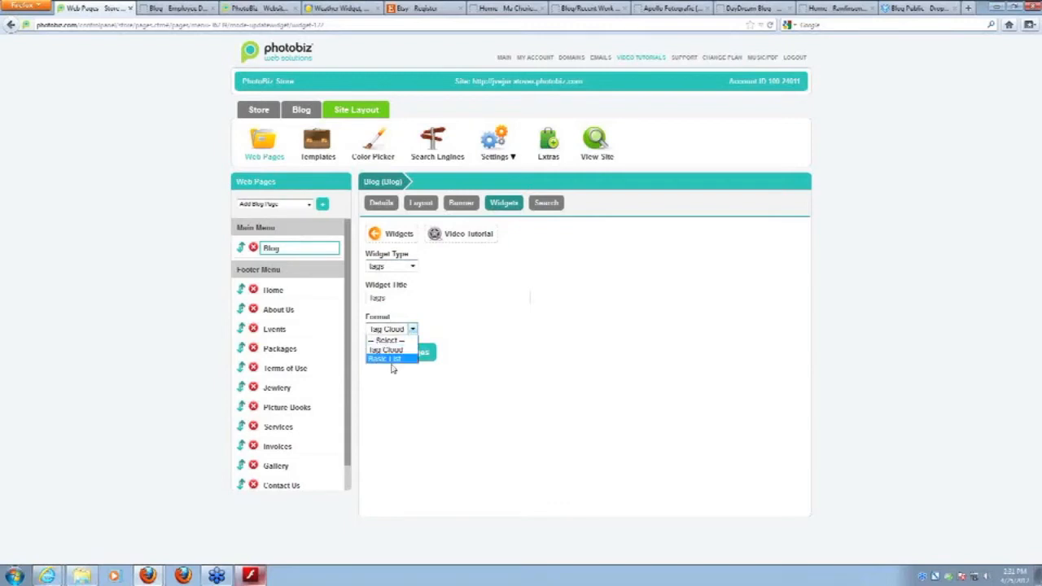
click(392, 360)
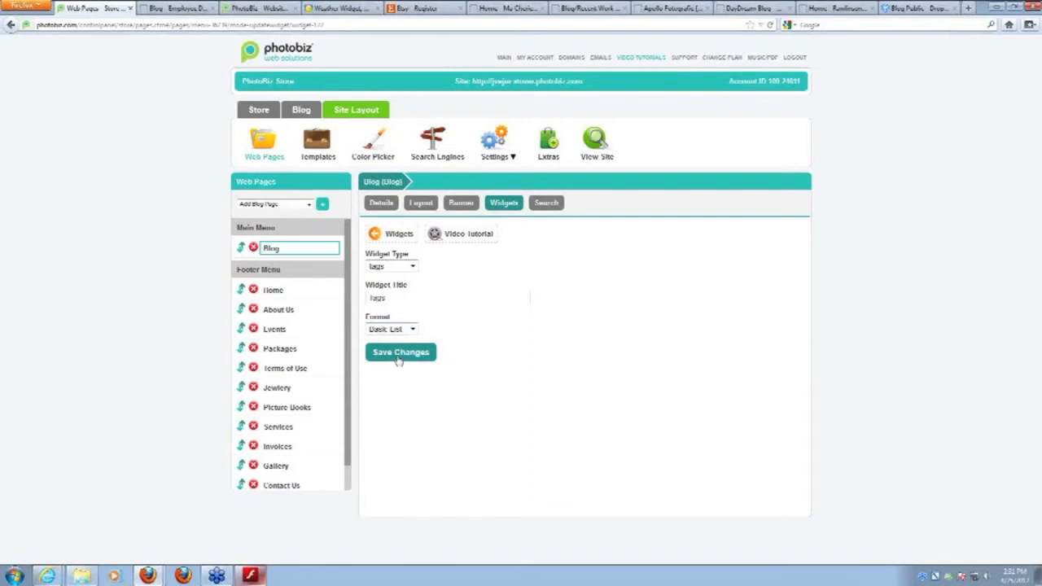
click(401, 330)
click(395, 348)
click(399, 355)
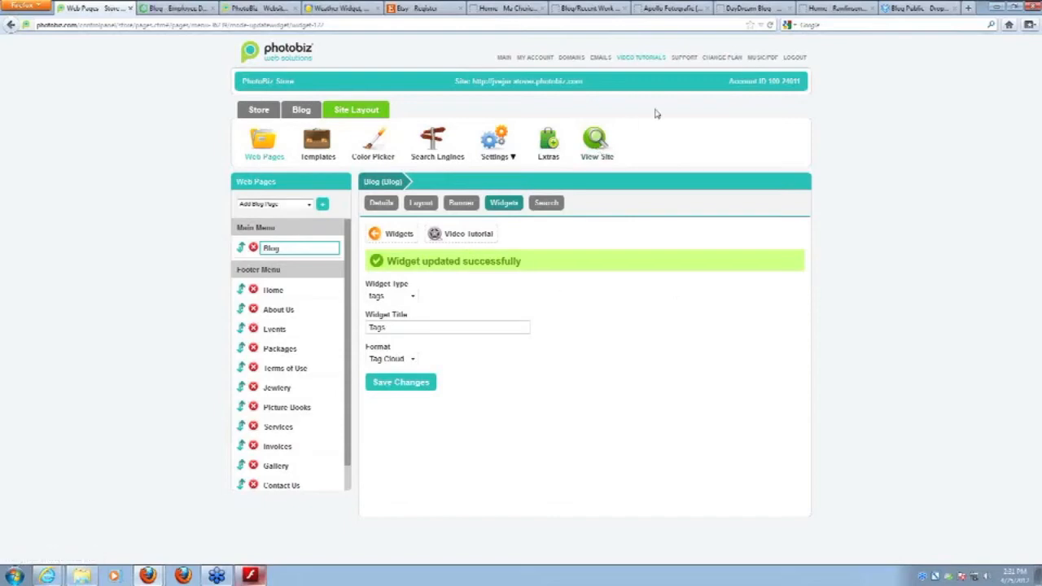
Review the Archive, Tags and My Etsy Favorites widgets at the foot of the live demo blog
click(186, 9)
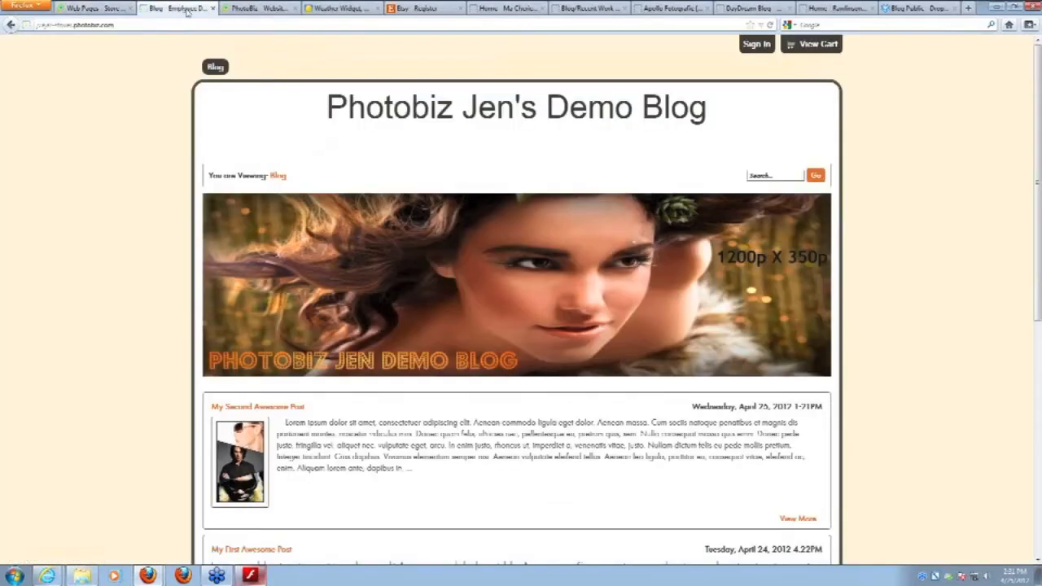
scroll(413, 350, down, 5)
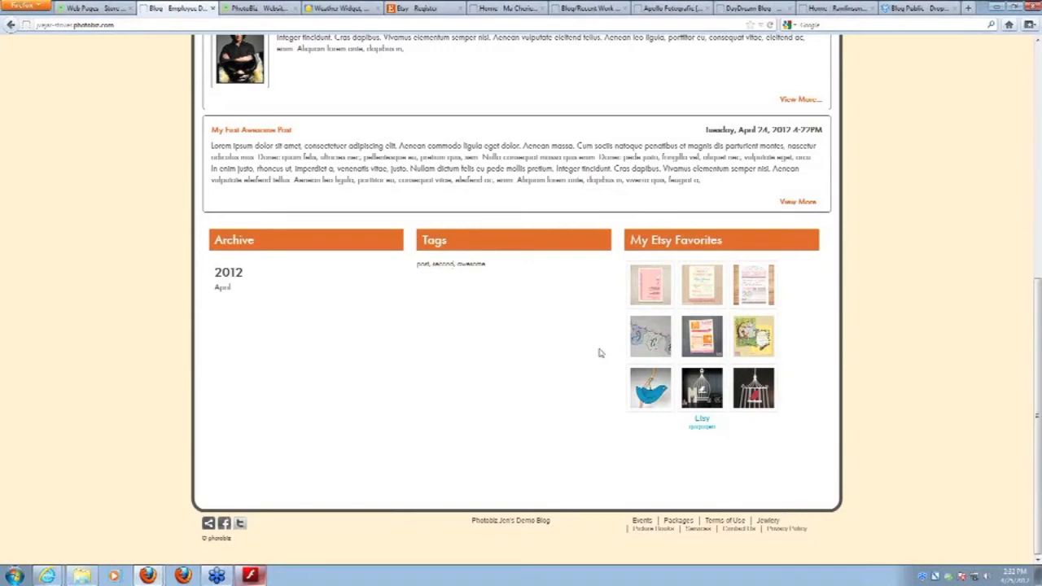
scroll(589, 310, up, 3)
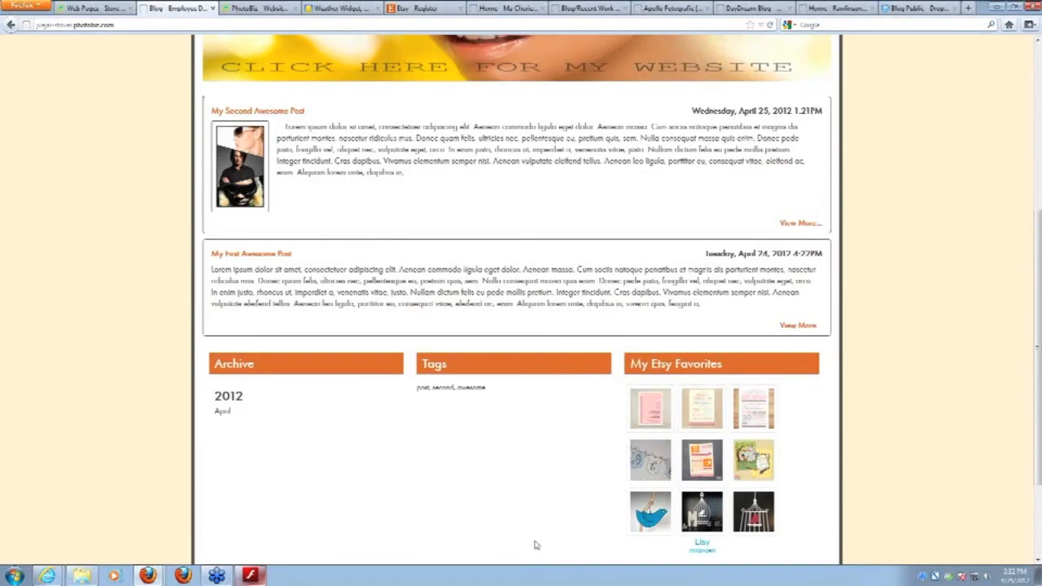
scroll(342, 472, up, 5)
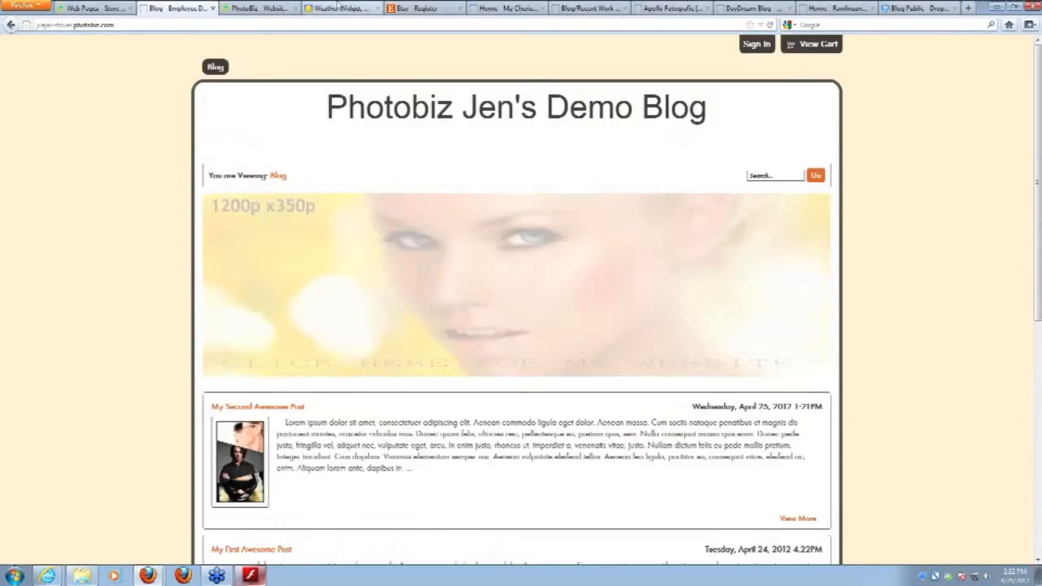
Return to the blog's widget list in the control panel, and check the My Etsy Favorites widget on the live blog
click(103, 12)
click(399, 234)
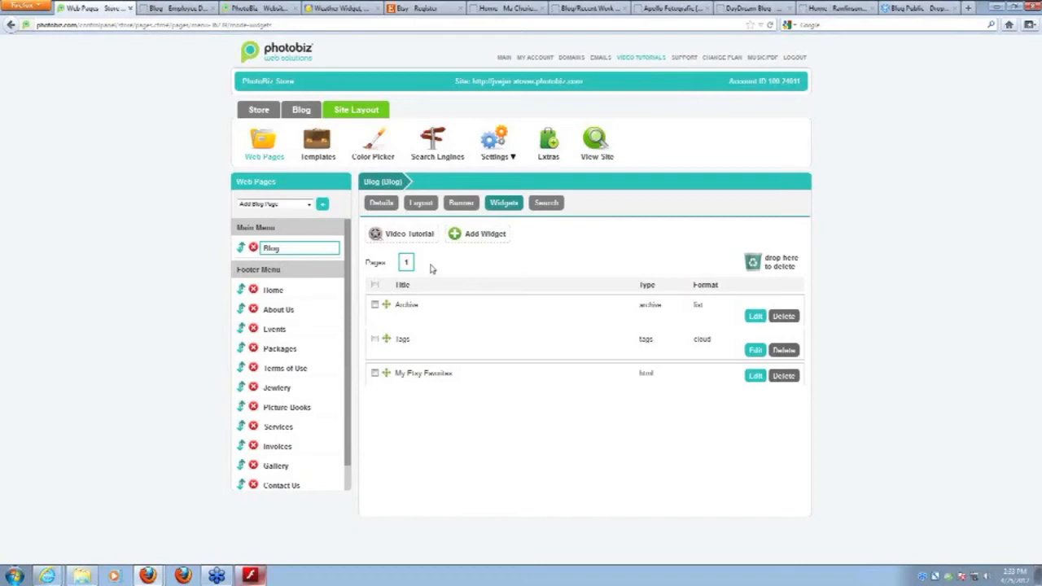
click(176, 9)
scroll(407, 255, down, 2)
scroll(407, 255, down, 5)
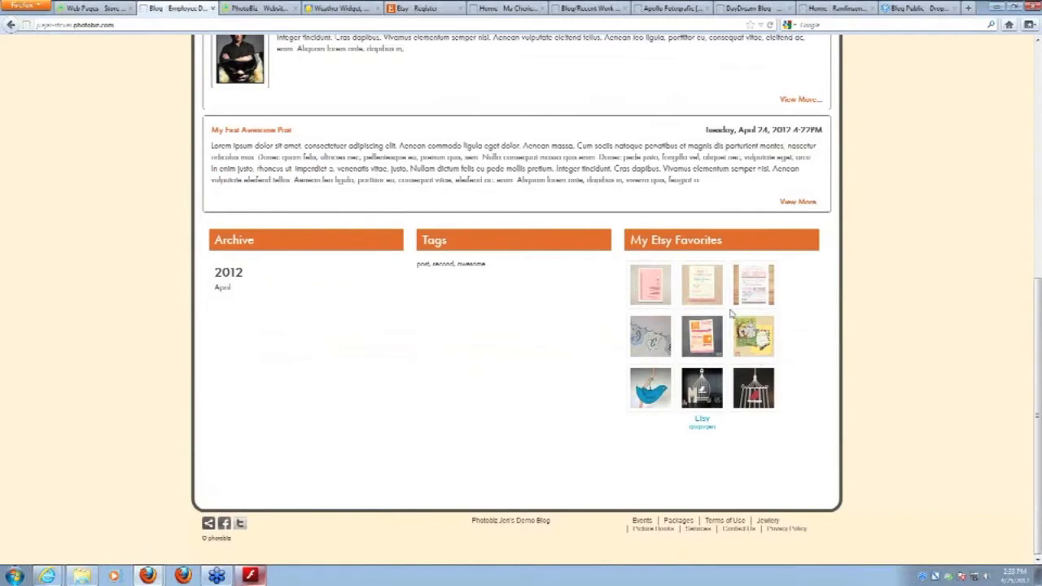
Open the sign-in form on the Etsy site and fill in the account e-mail
click(408, 8)
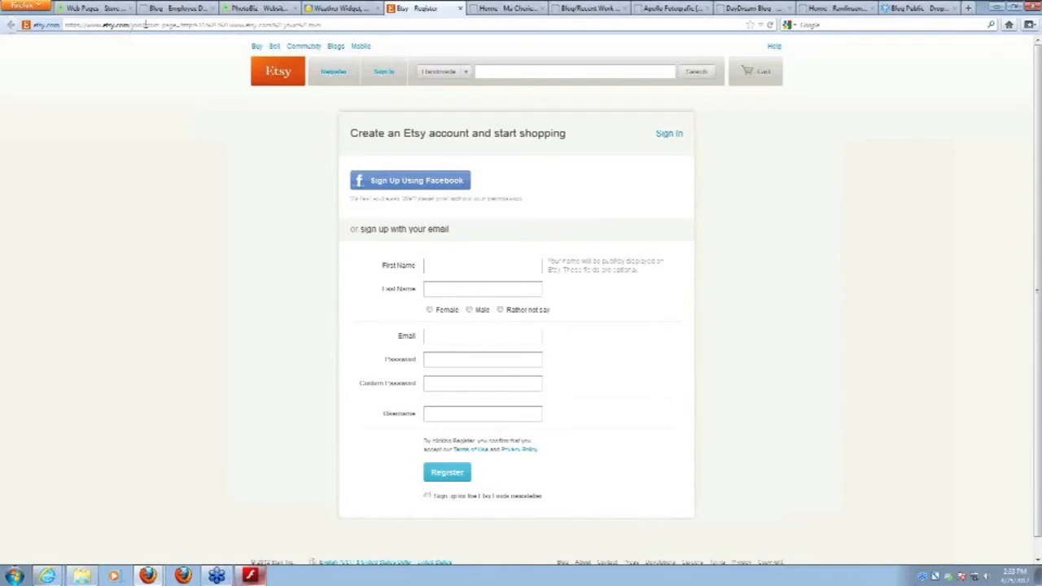
click(383, 71)
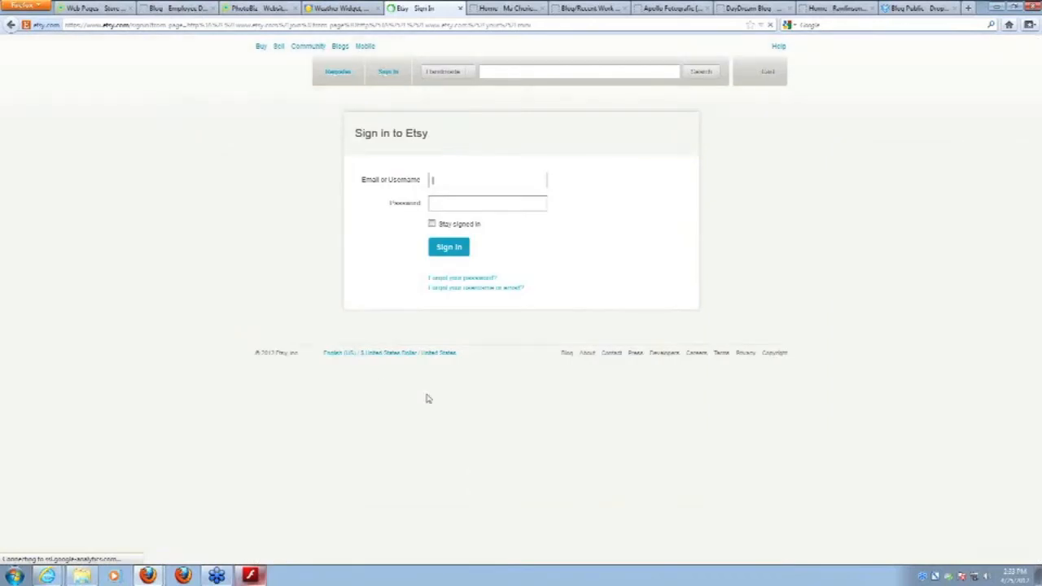
click(469, 179)
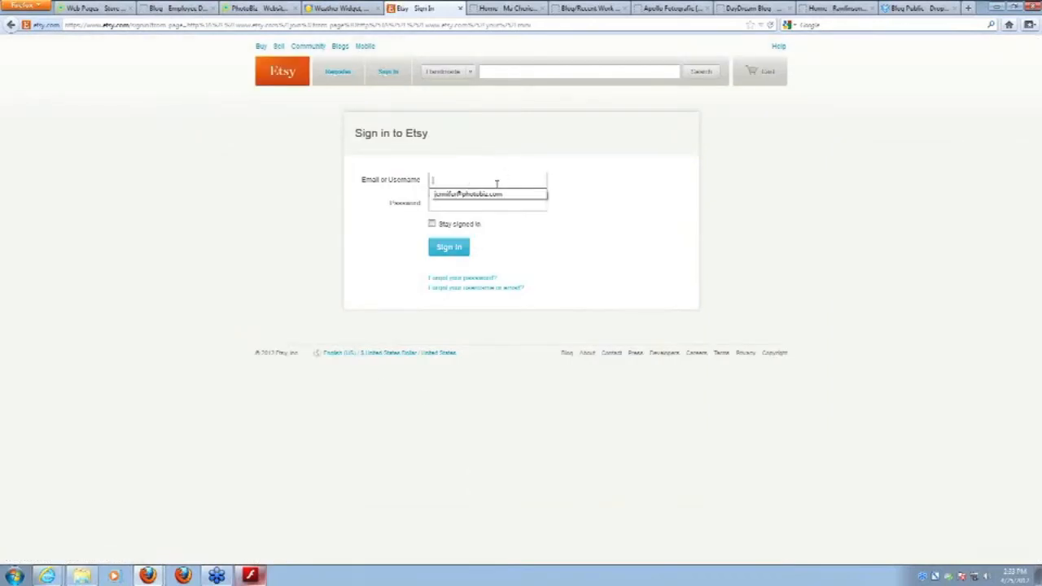
click(495, 194)
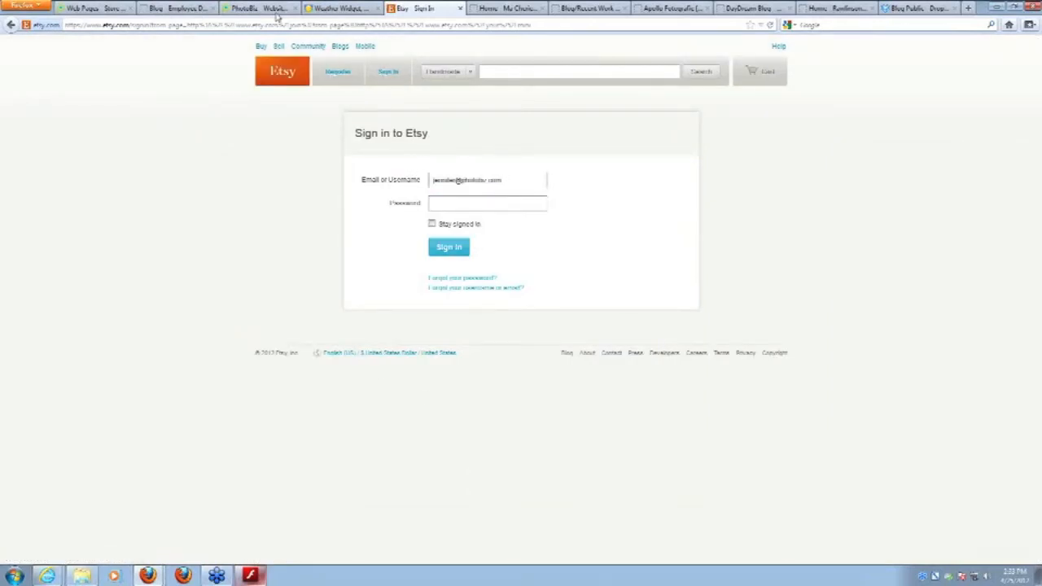
Revisit the live blog's widgets, and look over the YoWindow Weather Widget setup page
click(158, 9)
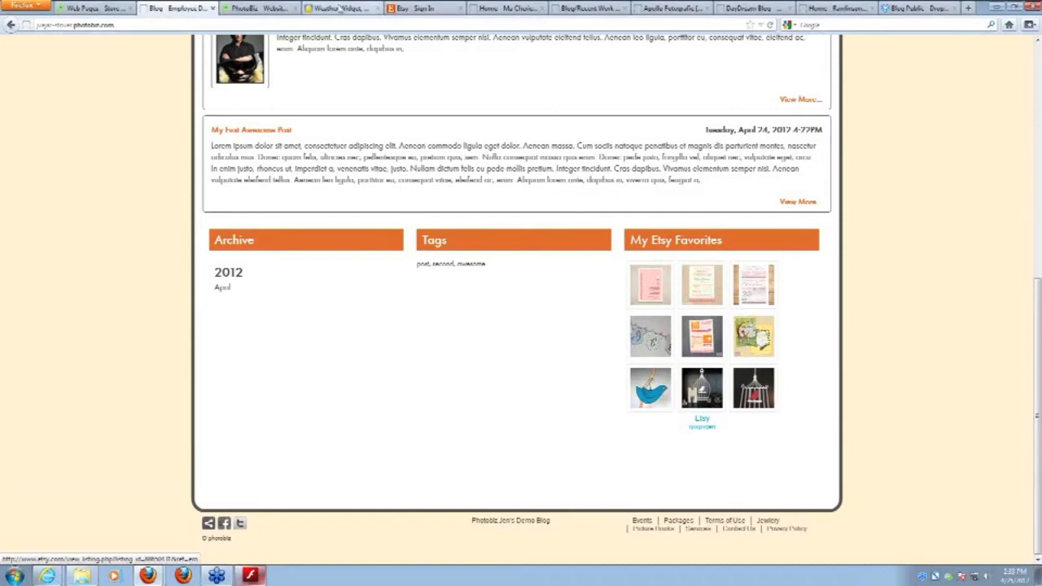
click(336, 10)
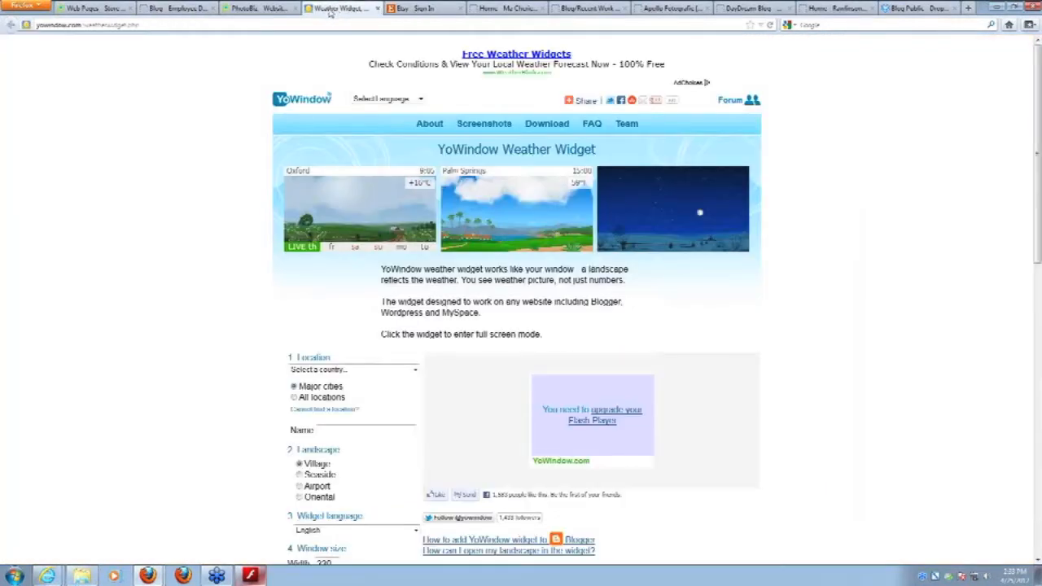
scroll(326, 147, down, 2)
scroll(358, 180, up, 2)
Set the weather widget's location to the state of North Carolina in the United States
click(411, 370)
scroll(379, 458, down, 5)
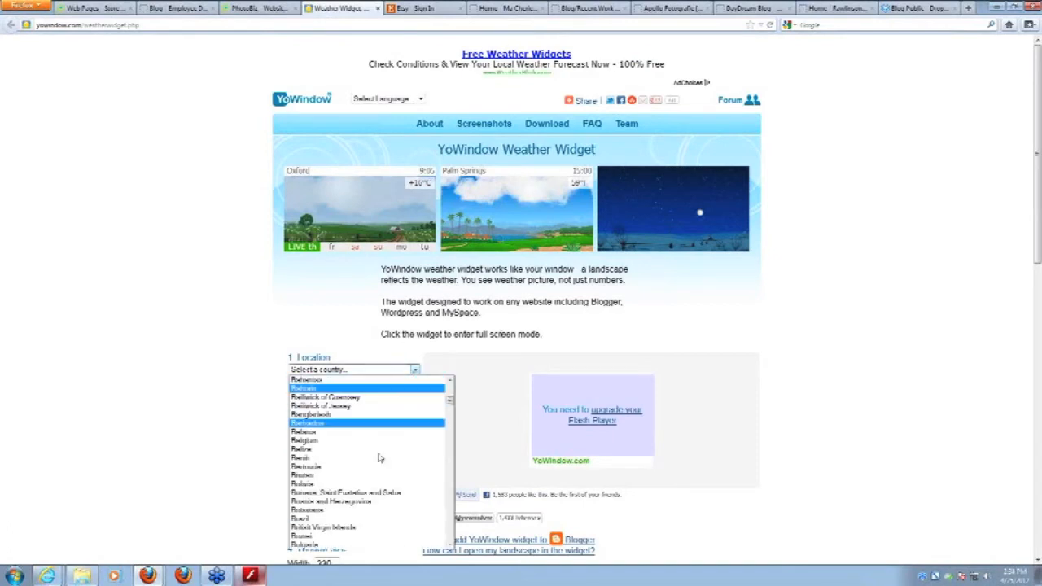
scroll(379, 458, up, 5)
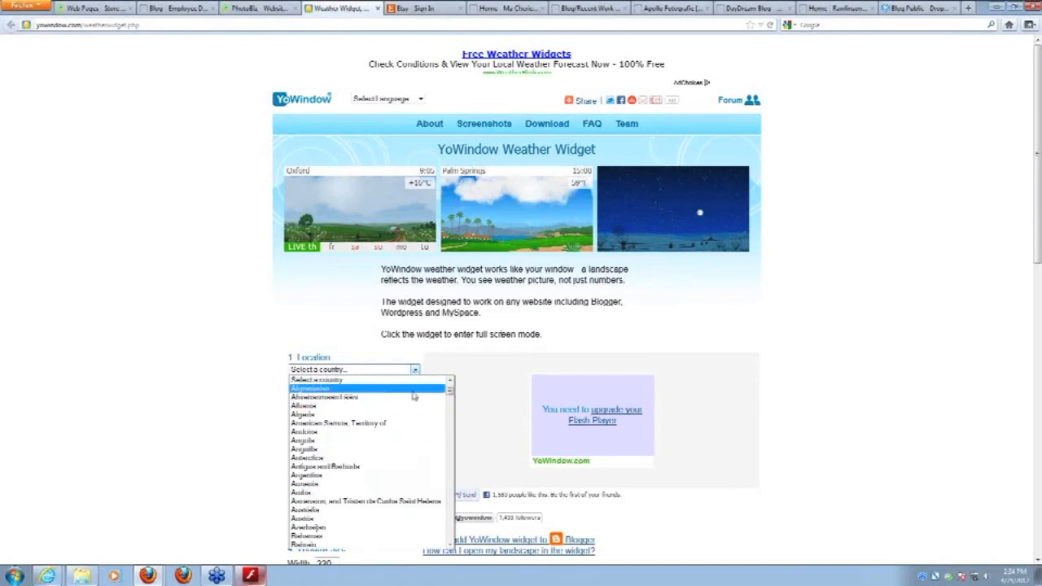
drag(450, 392, 450, 537)
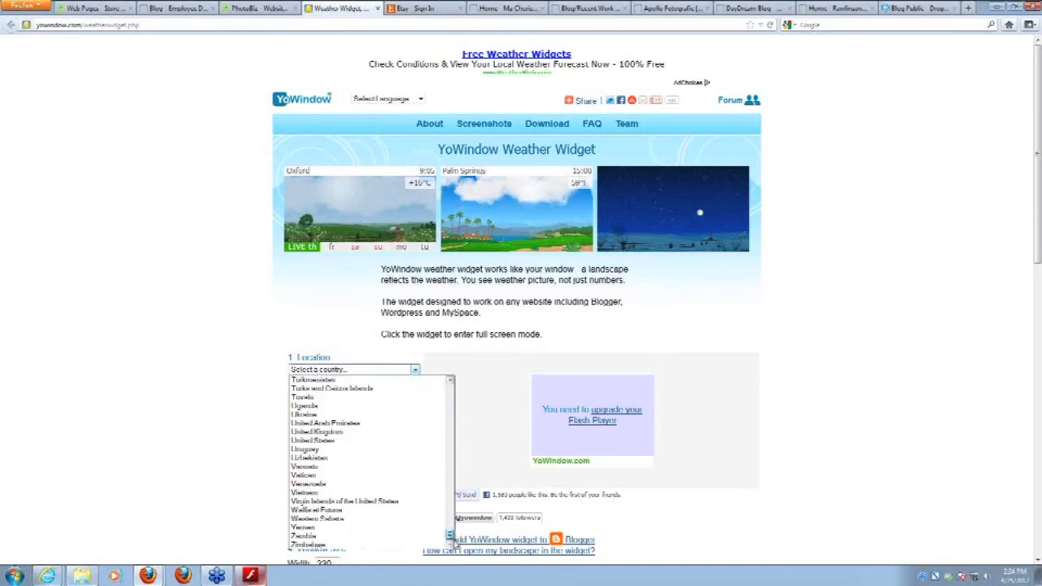
click(359, 443)
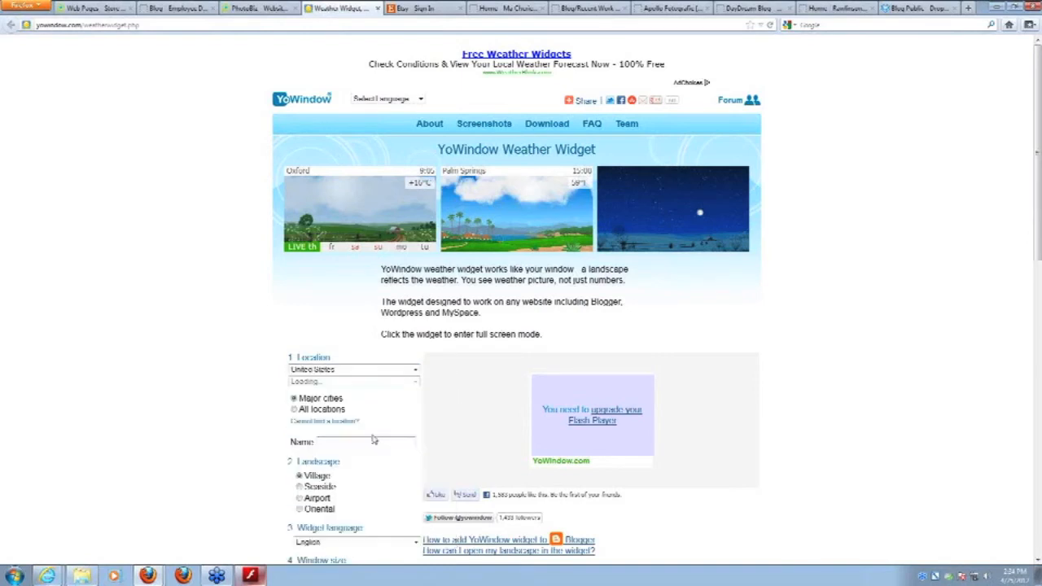
click(350, 381)
scroll(334, 480, down, 6)
click(325, 487)
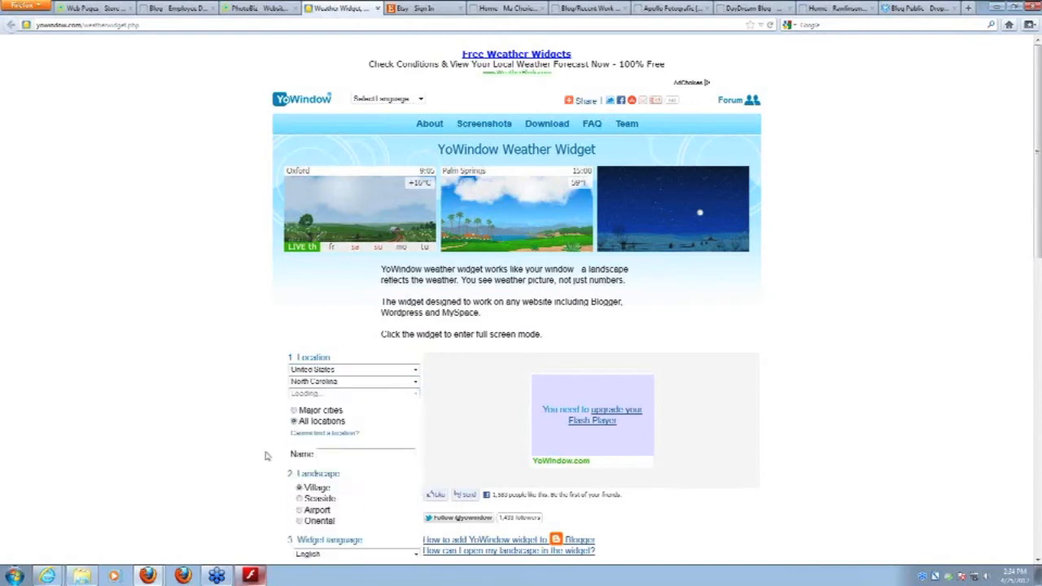
Look over the weather widget's setup options and choose Greensboro as its location
scroll(362, 503, down, 4)
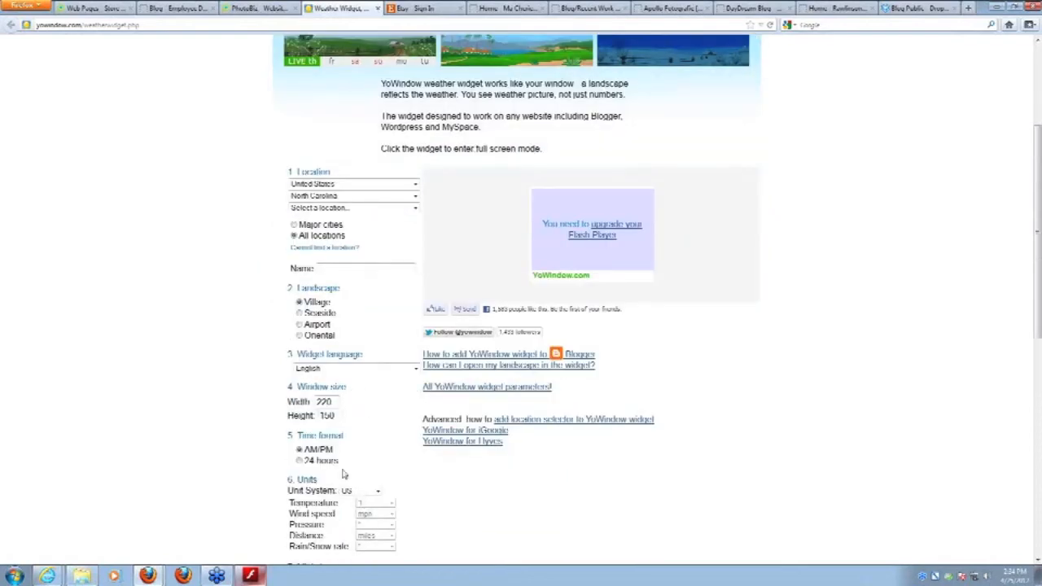
scroll(399, 509, down, 4)
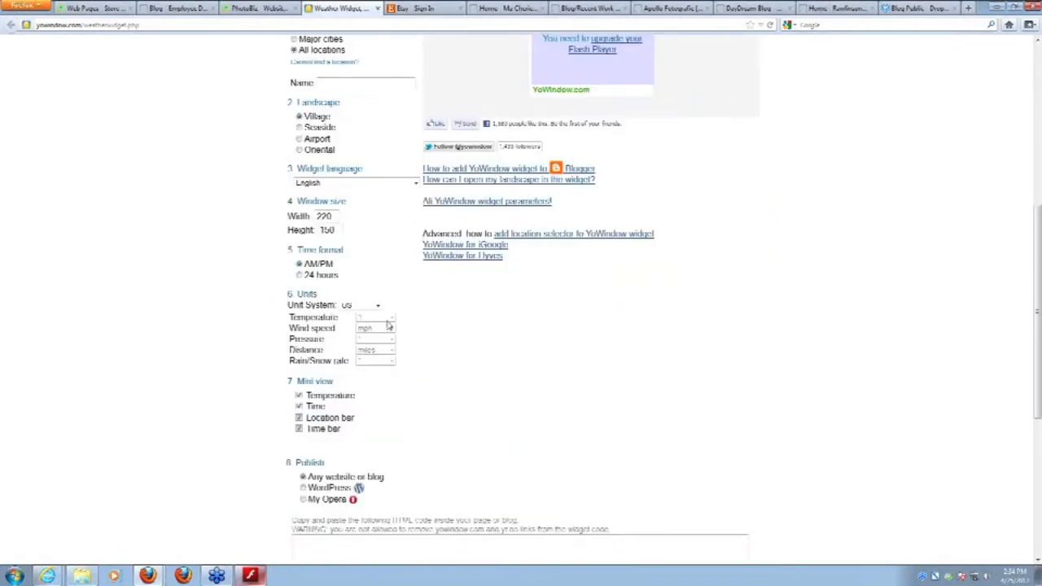
scroll(338, 496, up, 10)
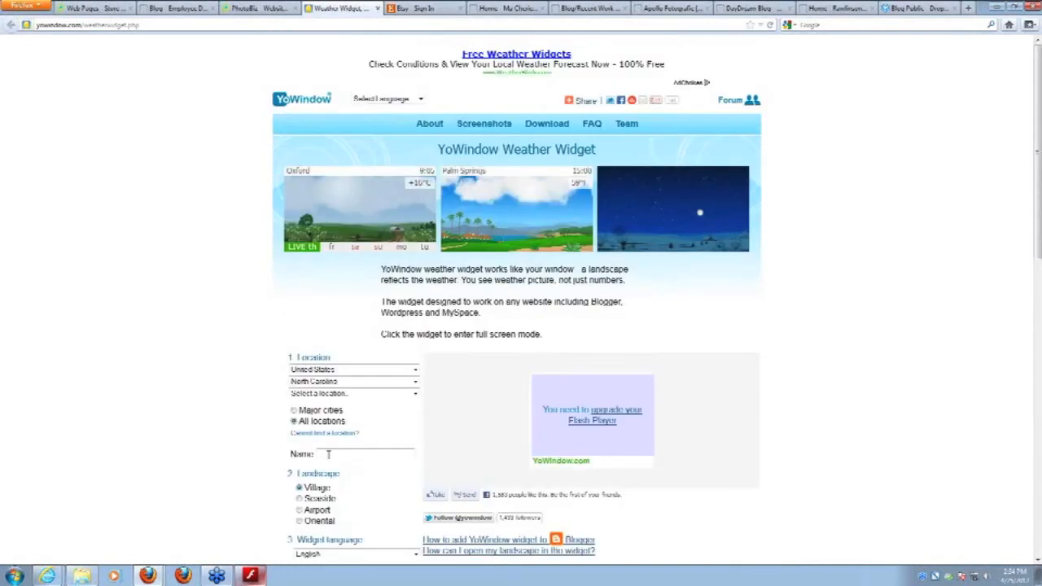
click(342, 393)
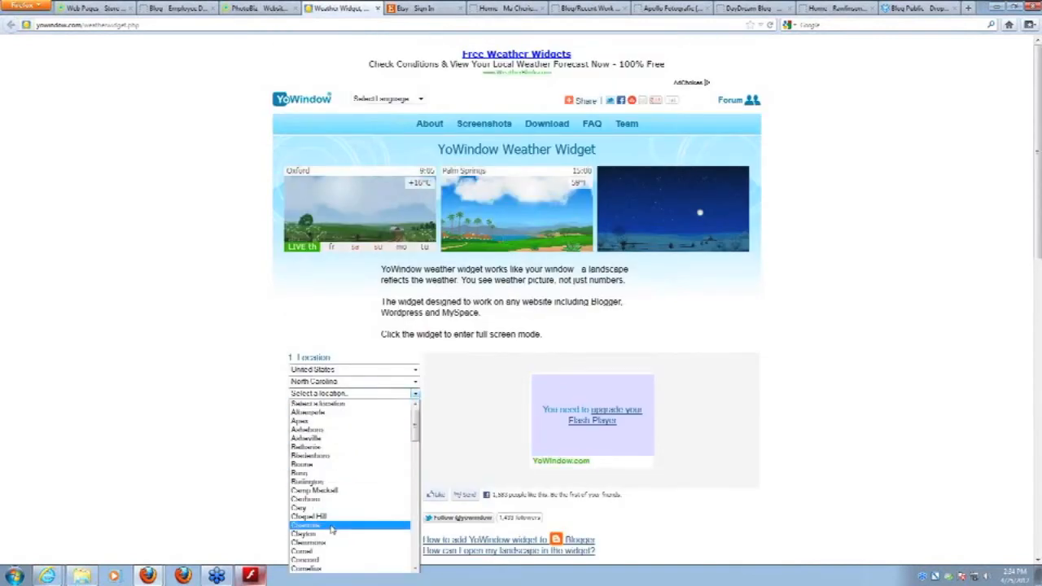
scroll(322, 537, down, 4)
scroll(326, 544, down, 1)
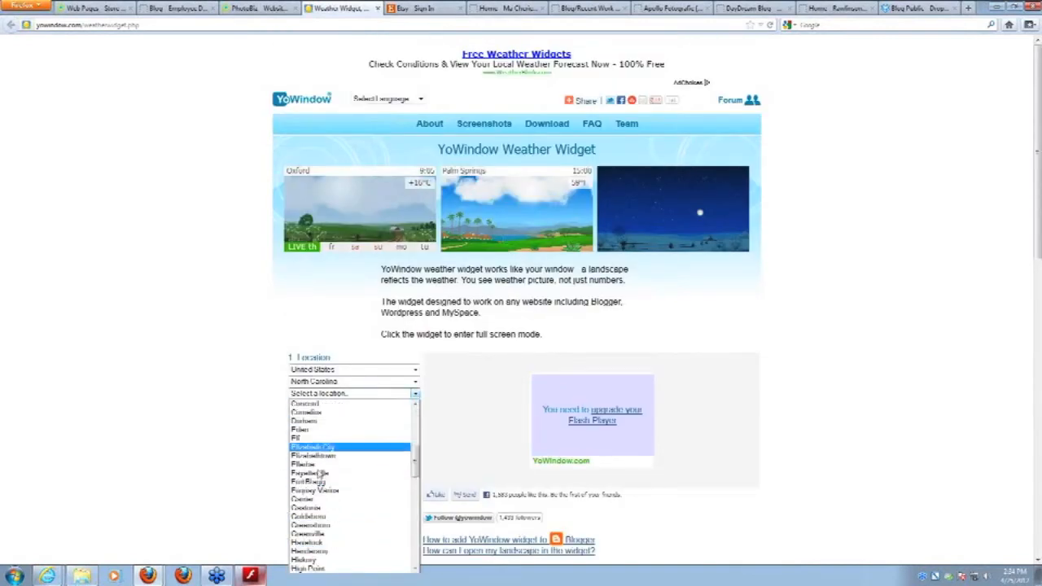
click(329, 551)
Examine the weather widget's Publish options, including Any website or blog, and the HTML code area
scroll(225, 507, down, 8)
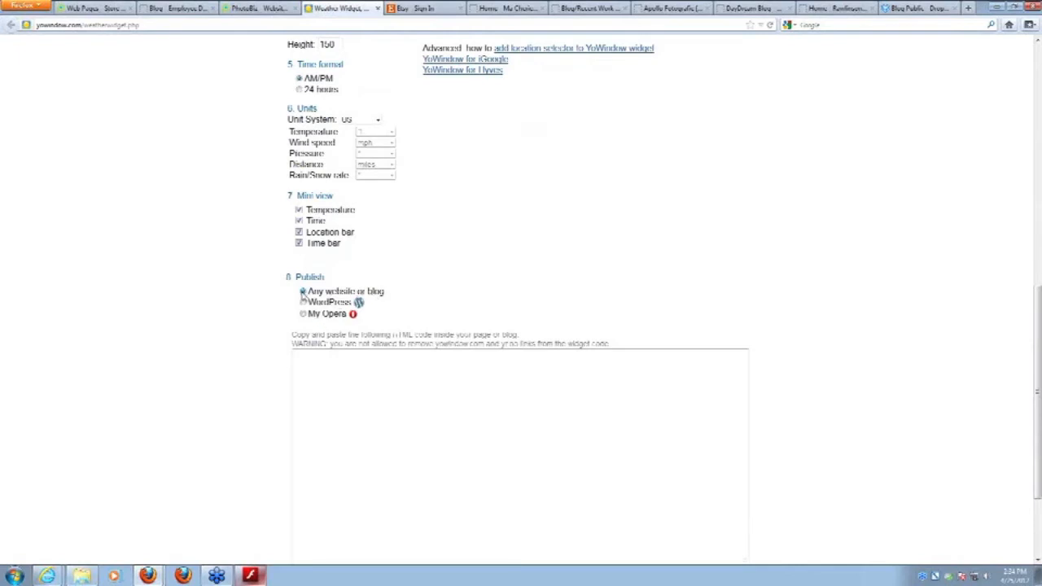
drag(315, 292, 397, 296)
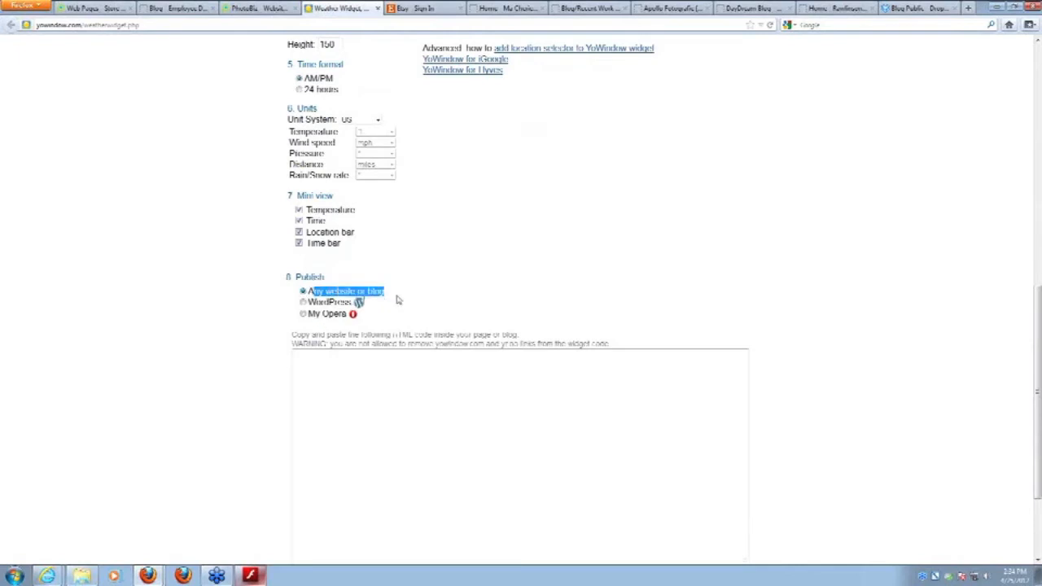
click(430, 311)
scroll(433, 312, down, 3)
scroll(442, 351, up, 10)
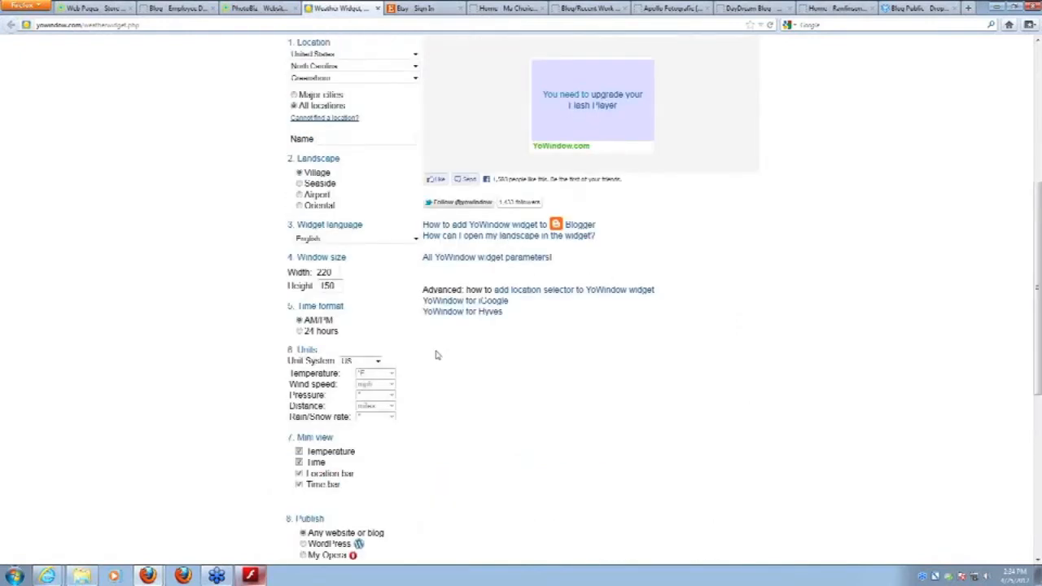
Open the Adobe Flash Player upgrade page from the widget preview, and return to the weather widget setup page
click(594, 295)
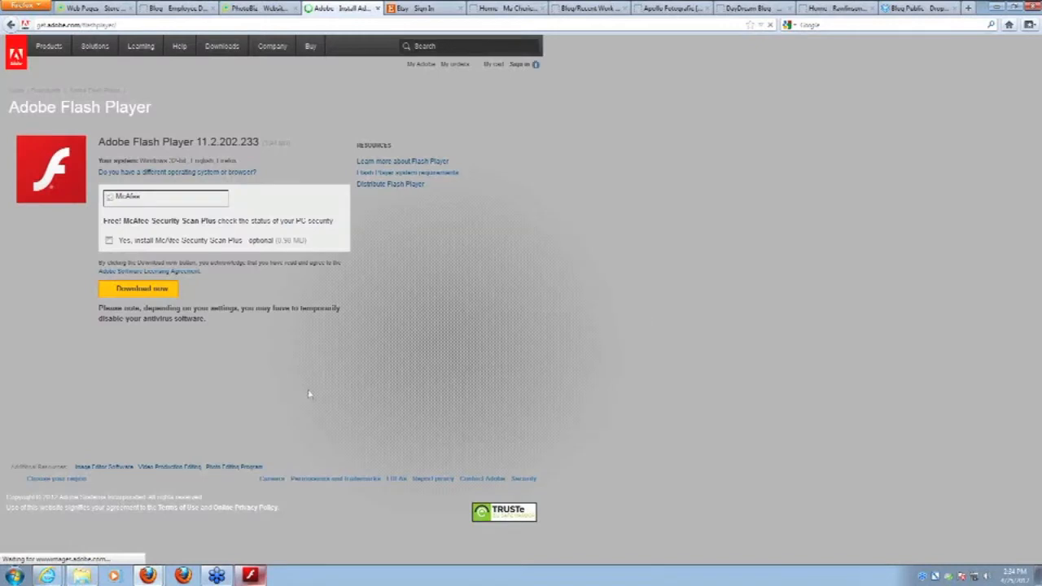
key(alt+Left)
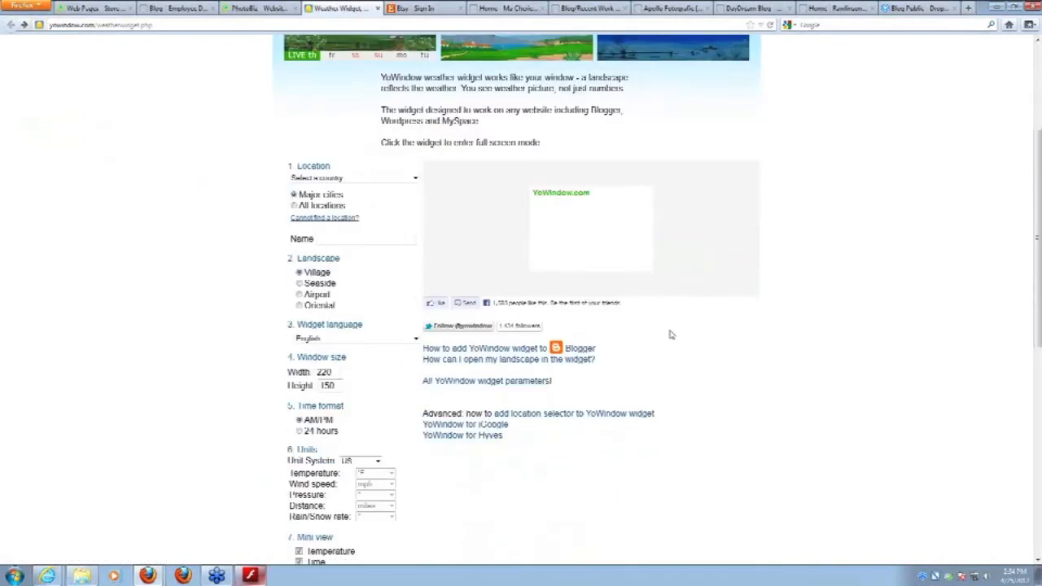
Check the Winston-Salem weather widget preview and select its entire HTML embed code for any website or blog
scroll(670, 336, down, 5)
scroll(665, 334, down, 4)
scroll(644, 327, up, 9)
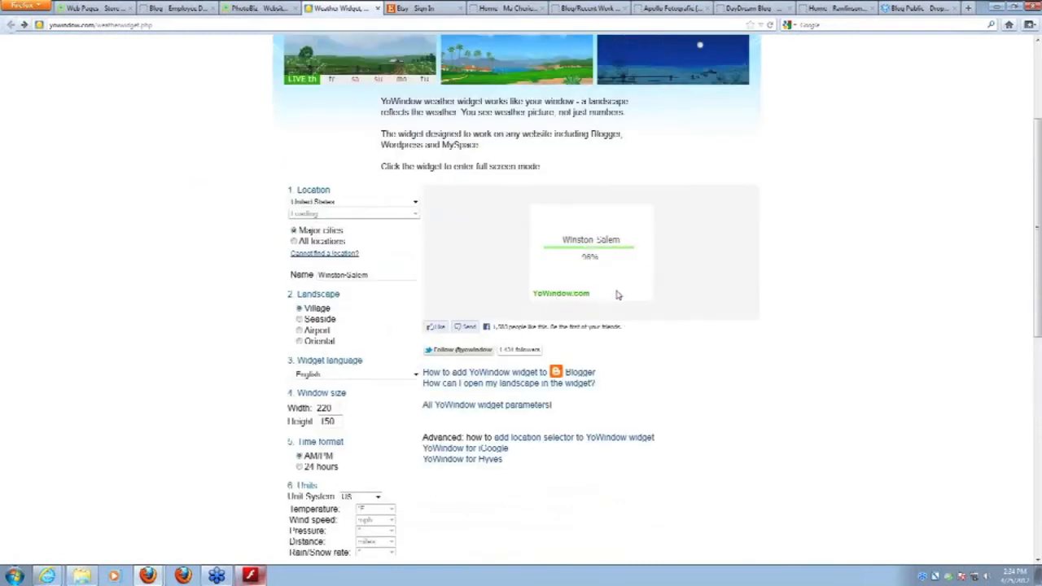
scroll(372, 381, down, 3)
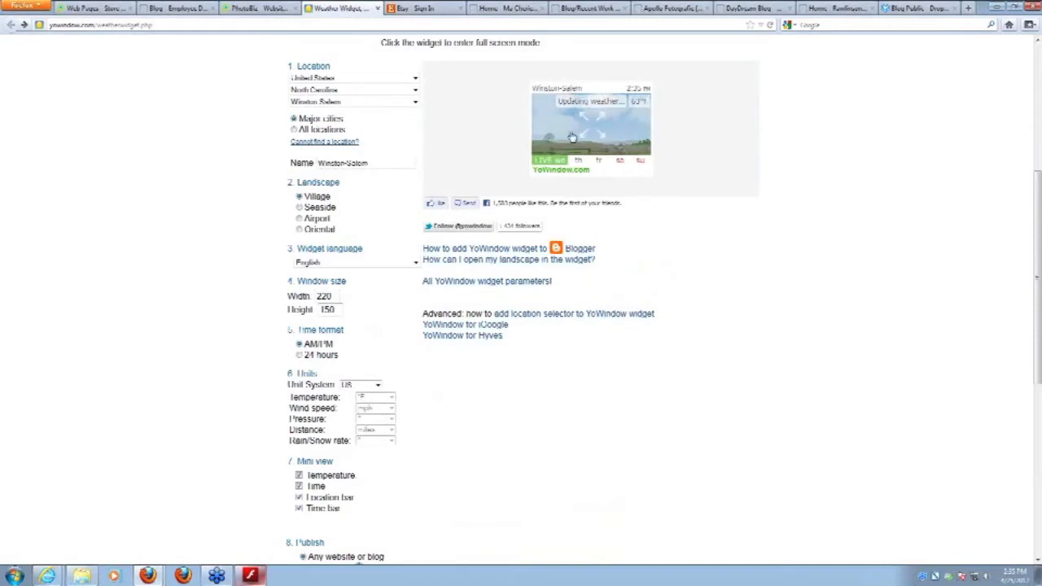
scroll(392, 180, down, 8)
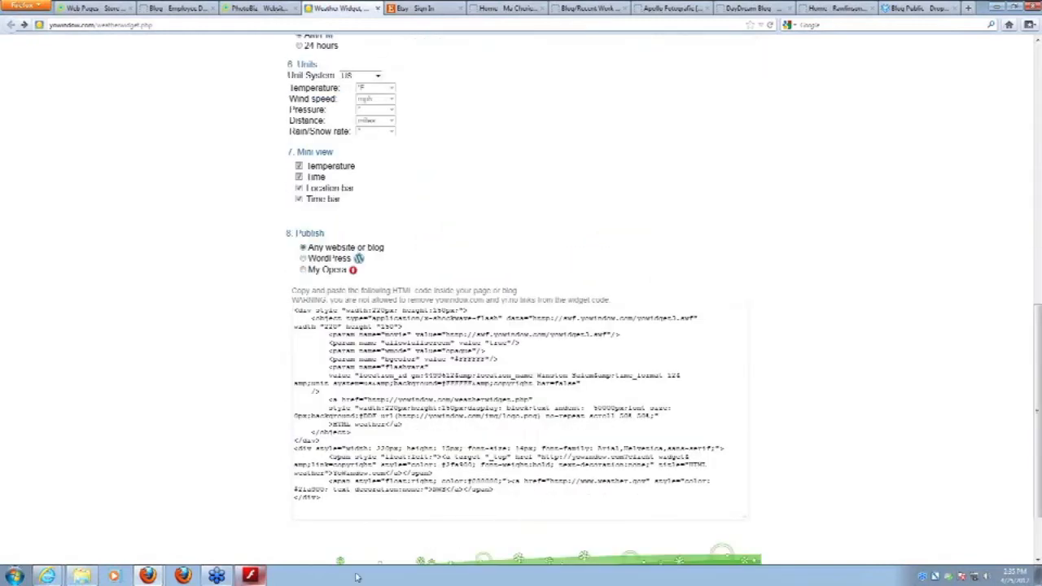
drag(334, 494, 278, 291)
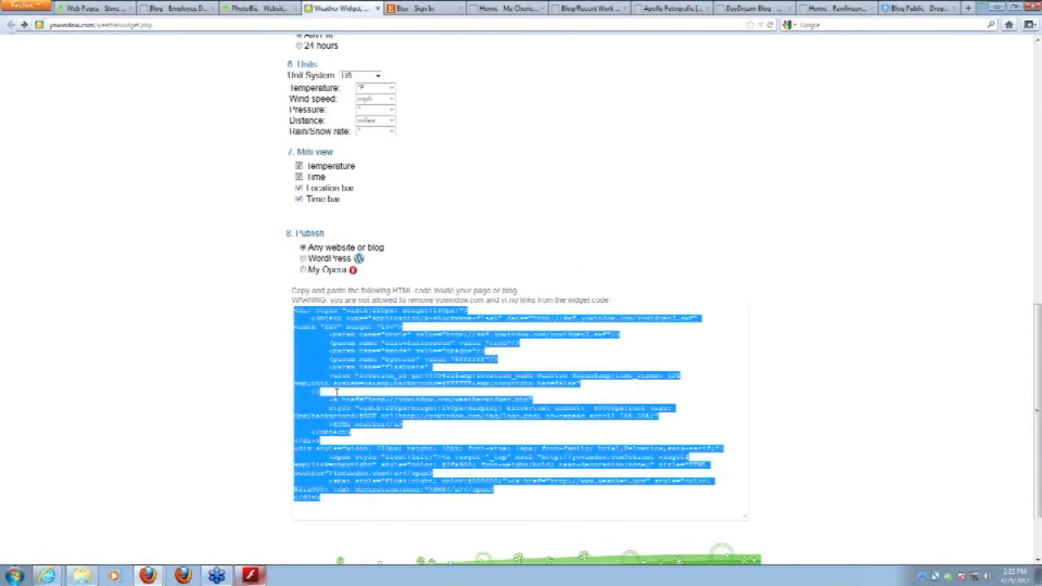
scroll(481, 456, up, 15)
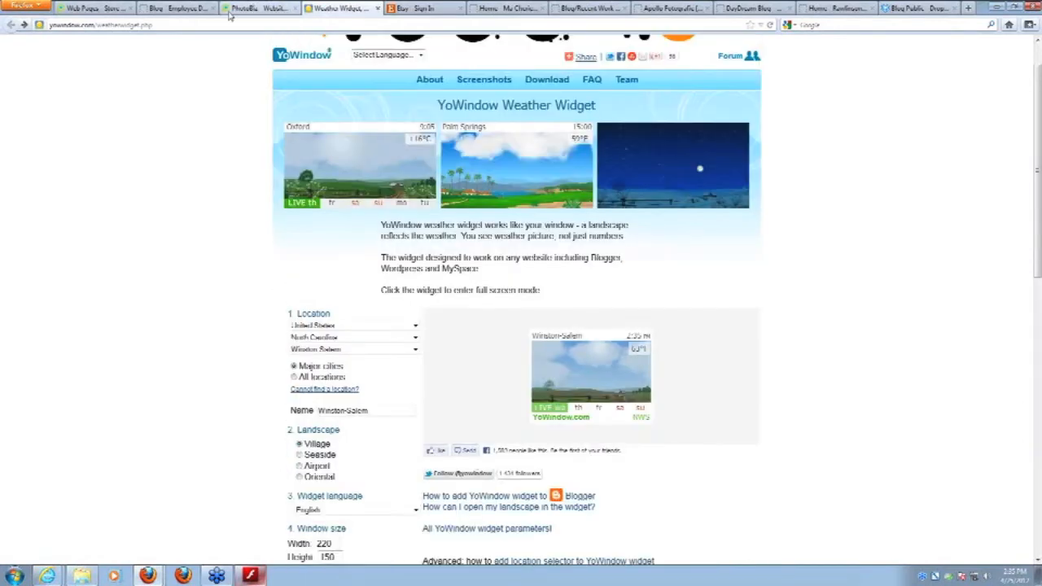
Add an html widget titled "weather" to the blog page, with the copied YoWindow embed code as its HTML content
click(156, 7)
click(96, 8)
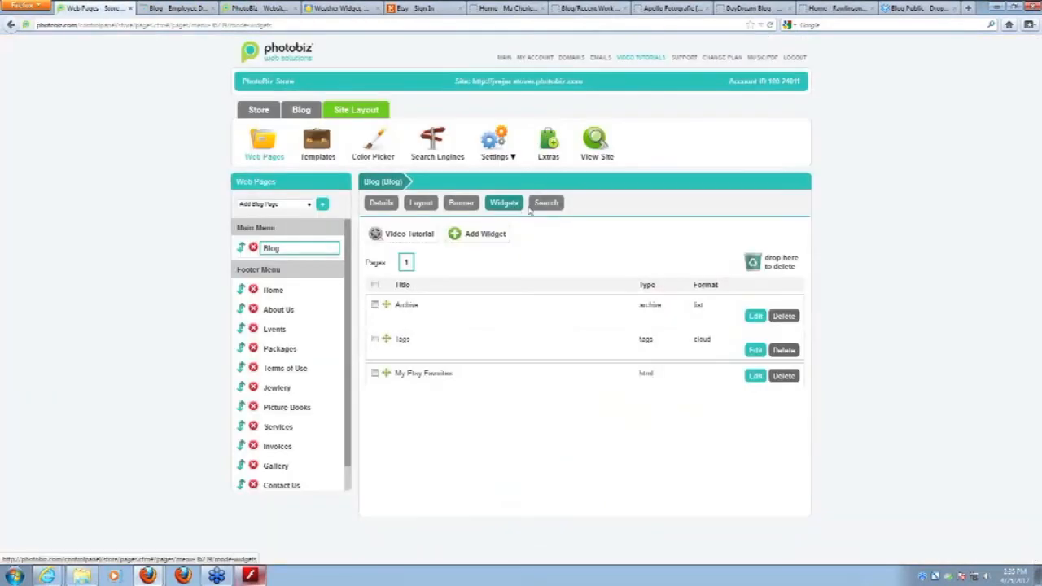
click(485, 235)
click(391, 266)
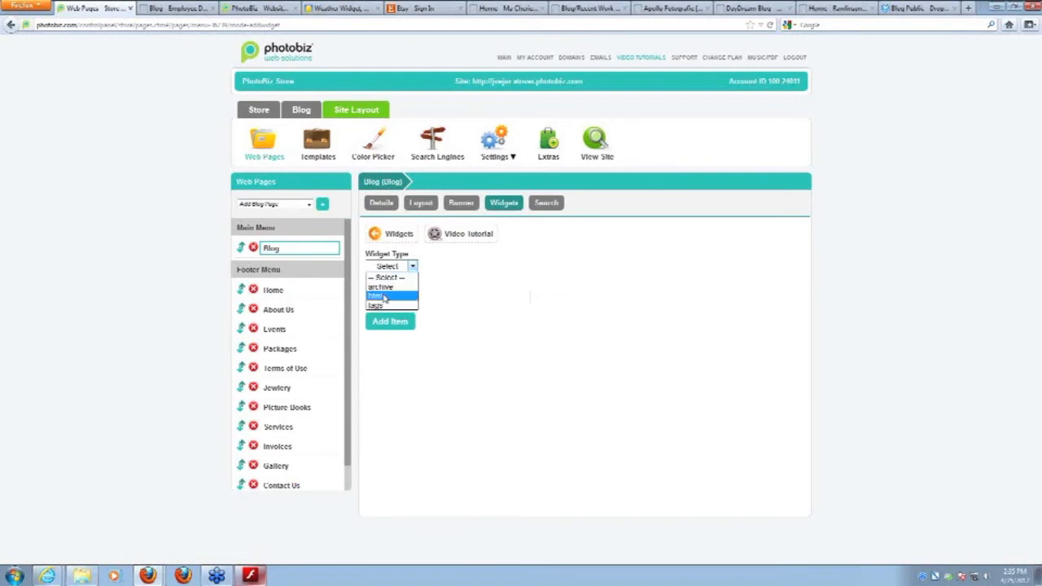
click(411, 297)
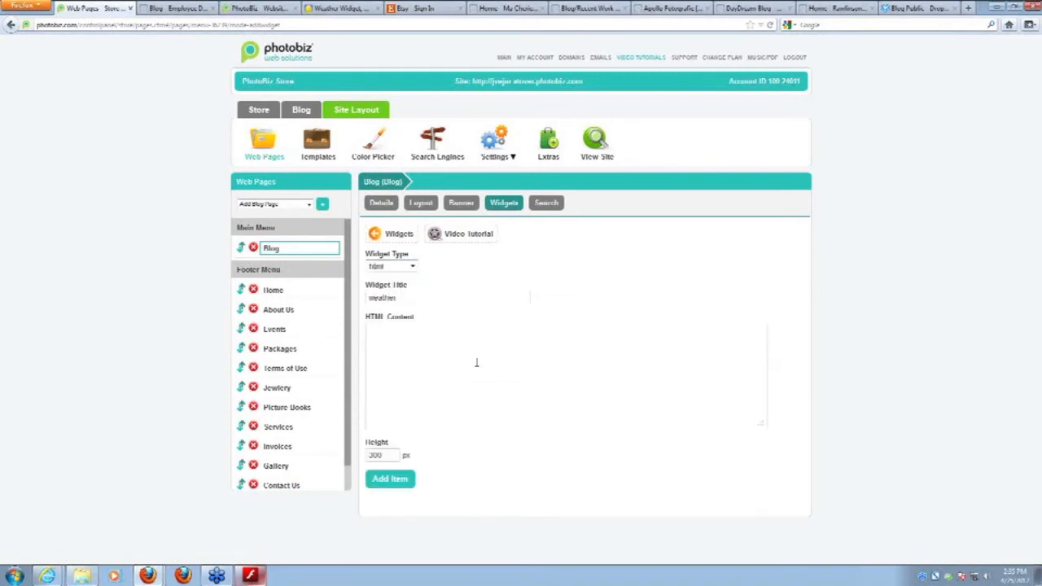
key(ctrl+v)
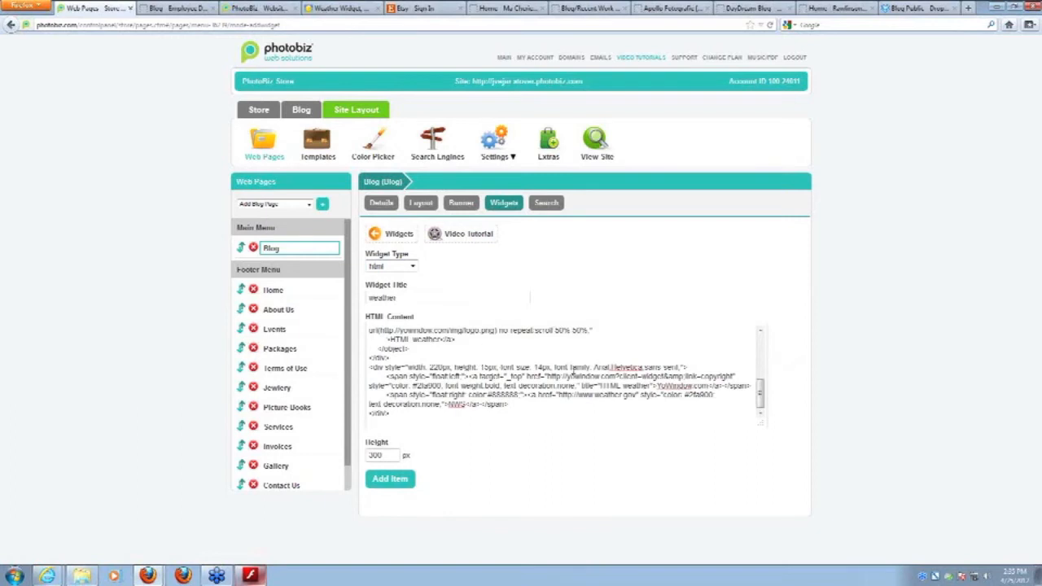
drag(760, 395, 761, 338)
click(396, 478)
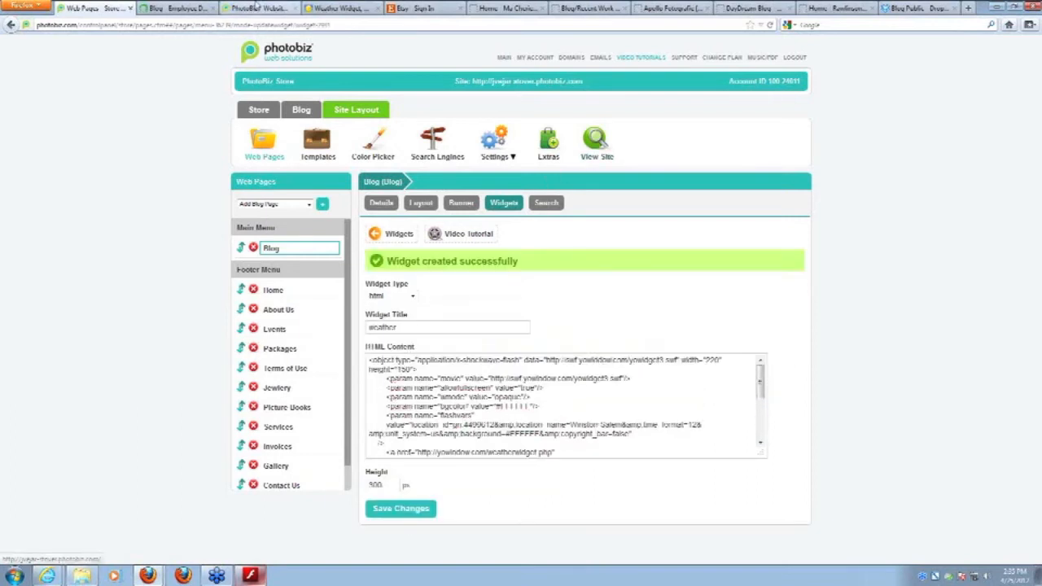
Check the widget row below the posts on the live demo blog
click(175, 8)
scroll(780, 450, down, 5)
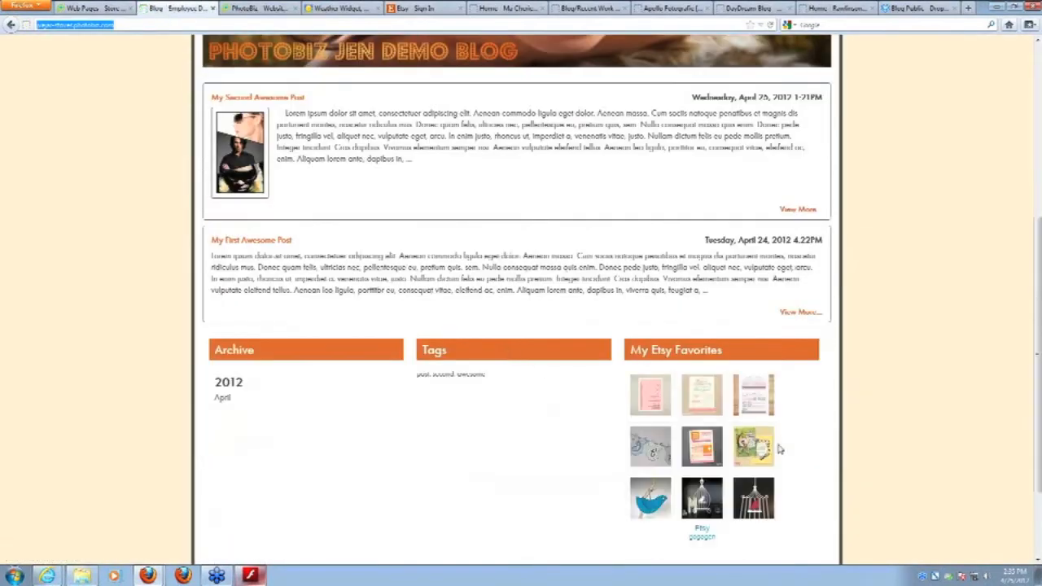
scroll(479, 386, down, 2)
scroll(512, 302, up, 5)
scroll(595, 410, down, 3)
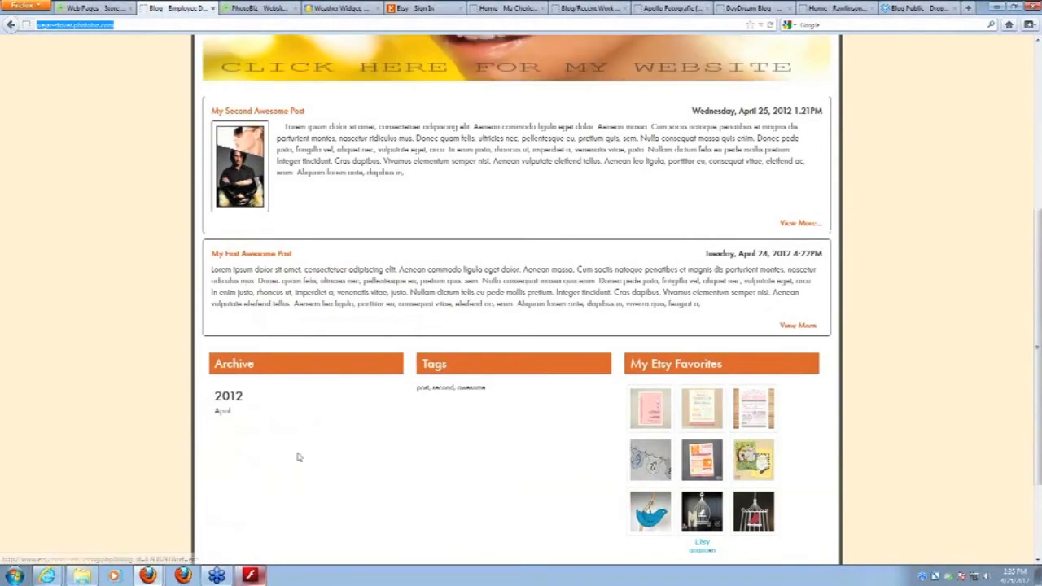
scroll(616, 409, up, 3)
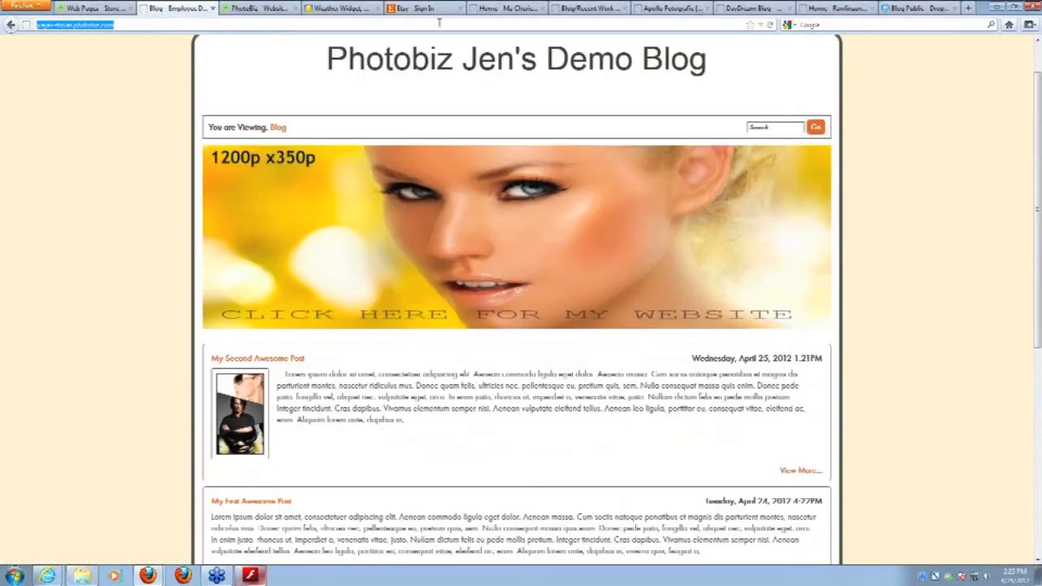
Delete the My Etsy Favorites widget from the blog page's widget list
click(118, 8)
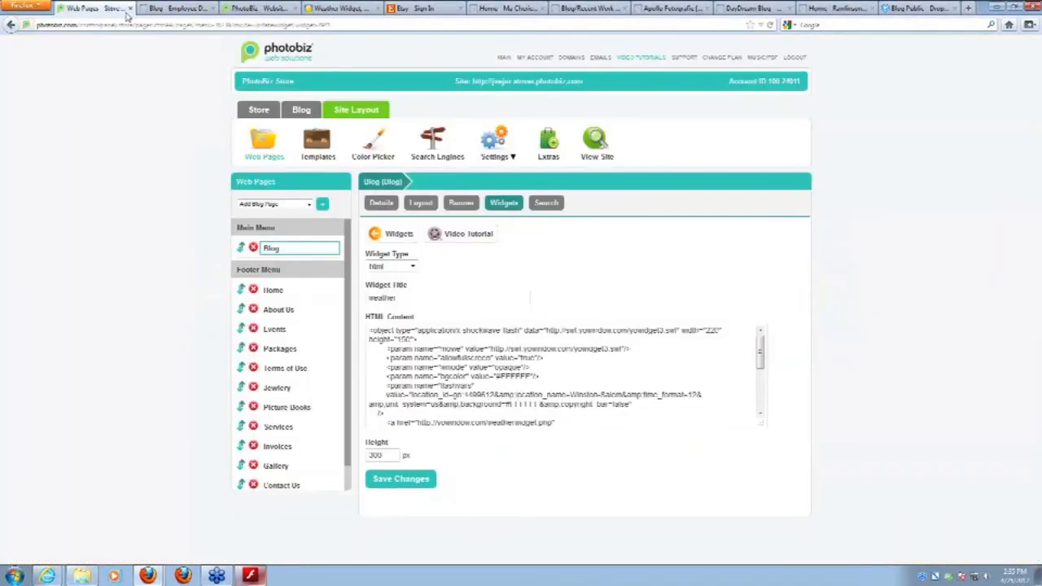
click(504, 205)
click(374, 373)
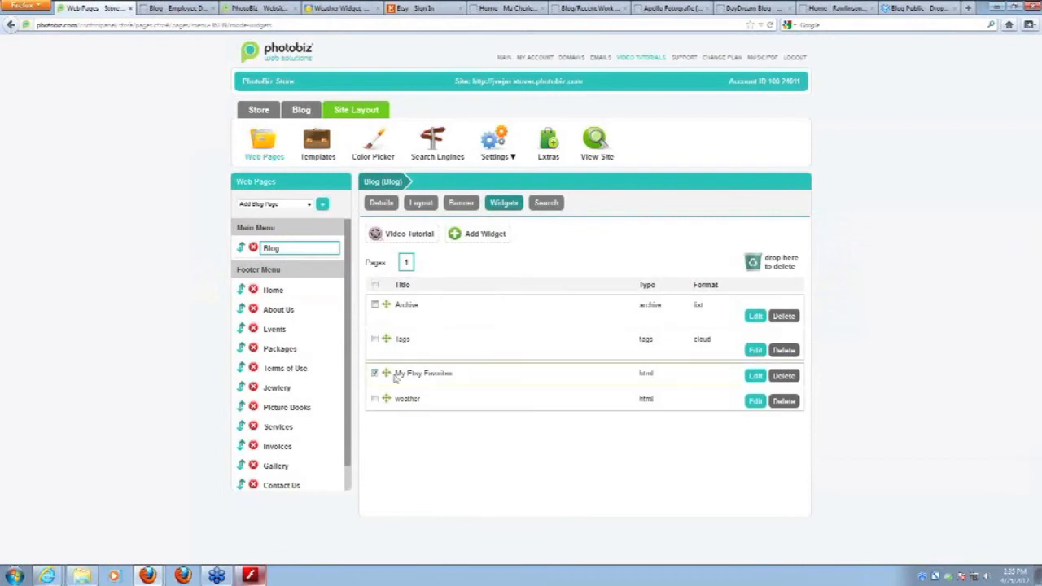
drag(389, 373, 752, 262)
click(481, 176)
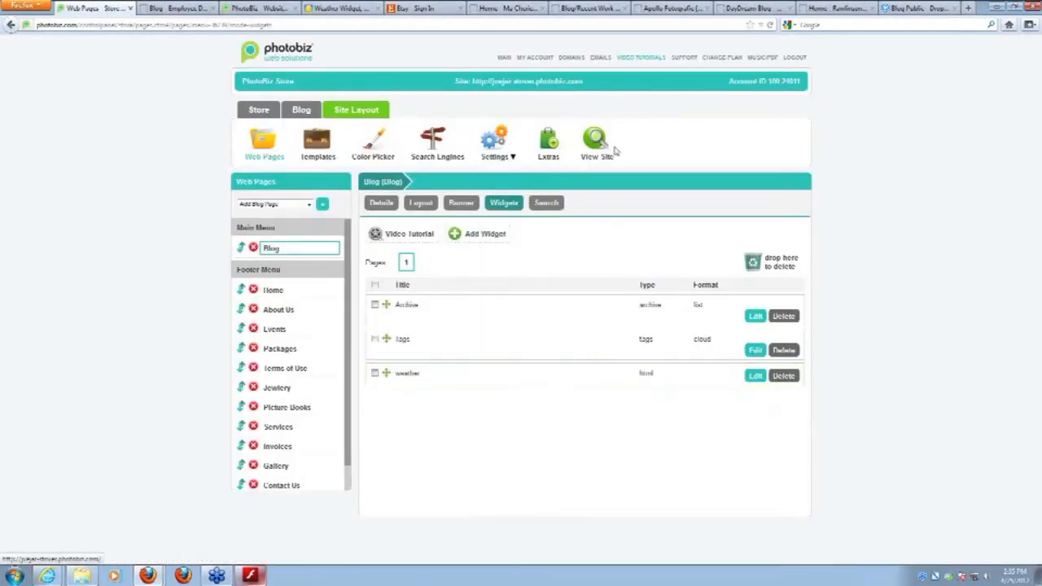
View the live blog to check the weather widget below the posts, and return to the store control panel
click(597, 140)
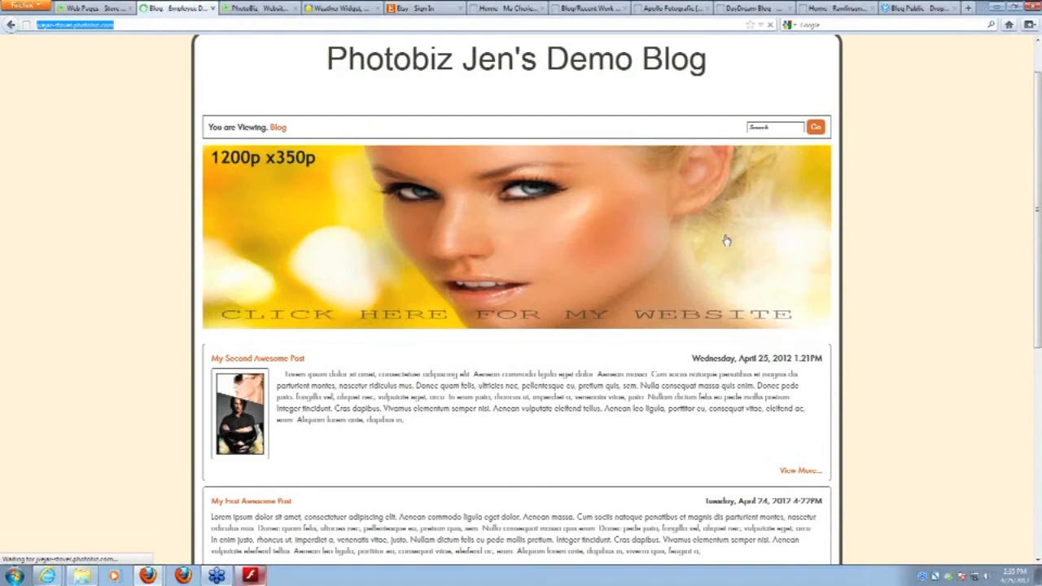
scroll(727, 241, down, 10)
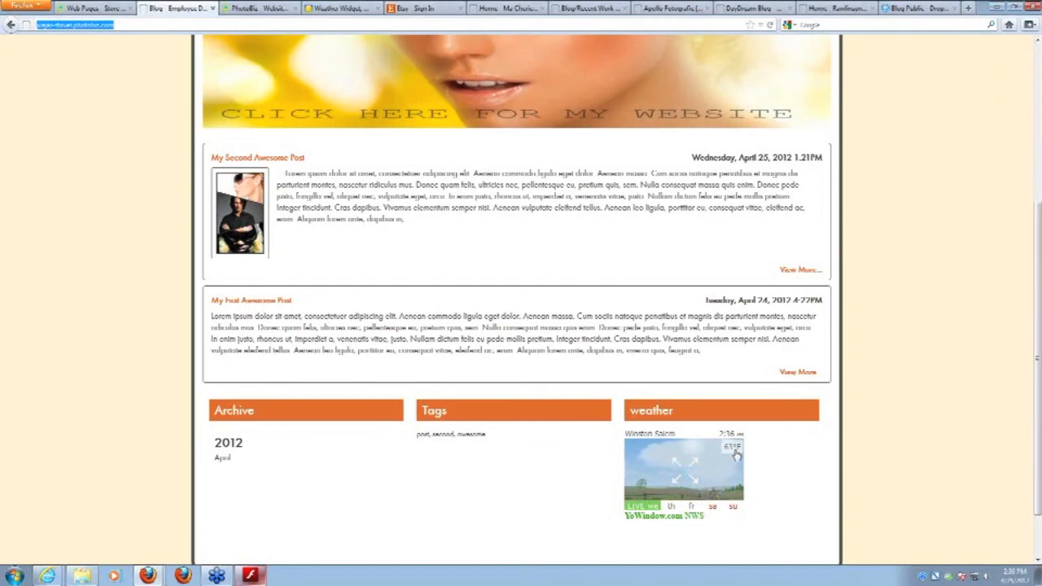
scroll(855, 482, up, 3)
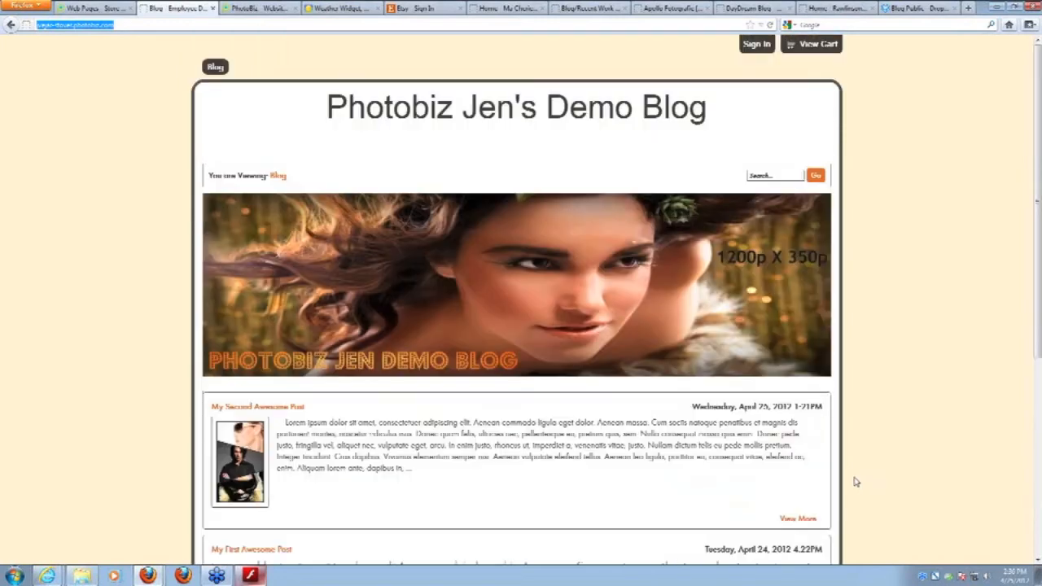
scroll(855, 482, down, 3)
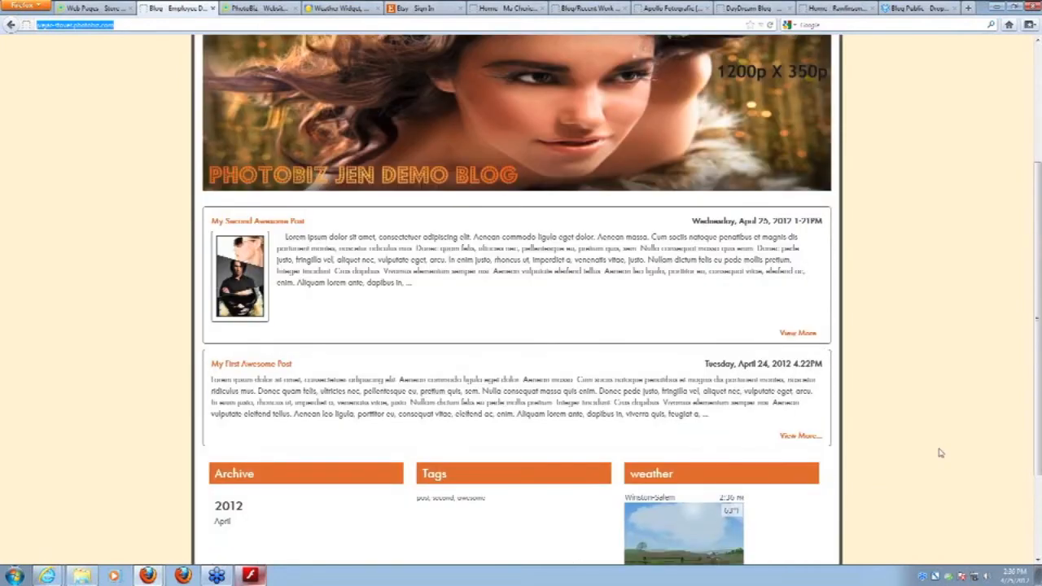
click(114, 9)
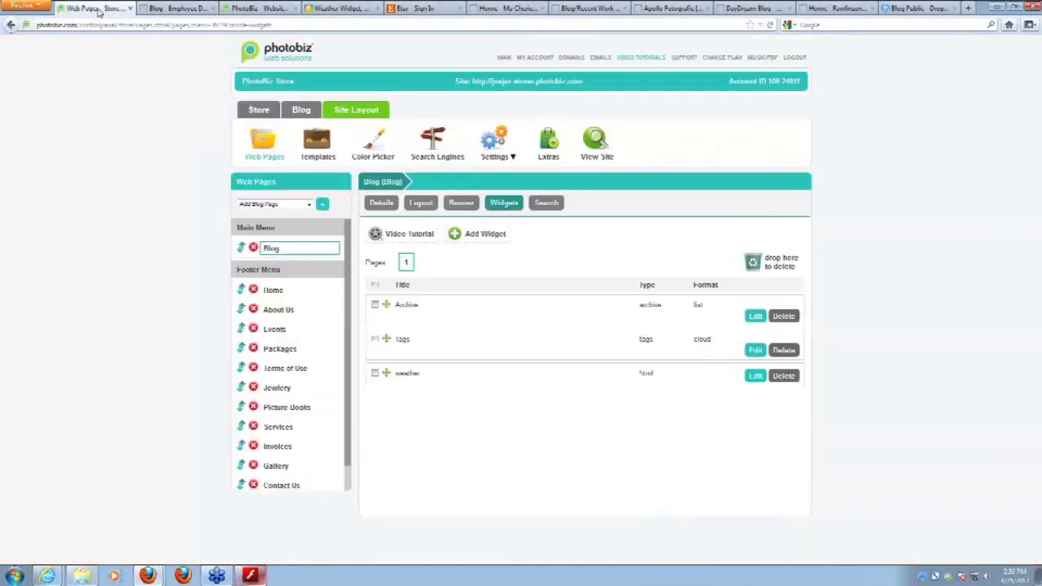
click(250, 576)
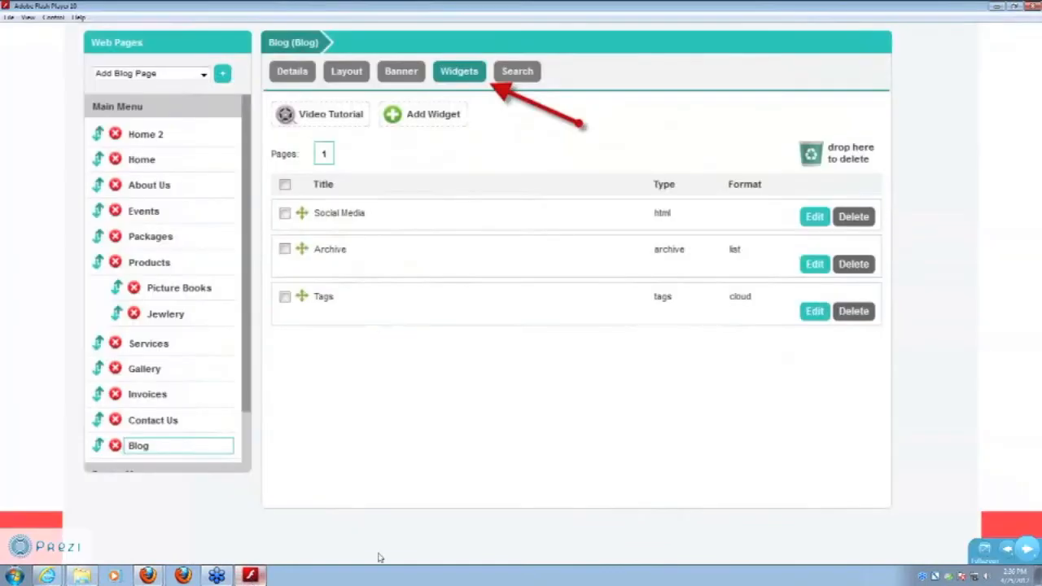
click(1028, 550)
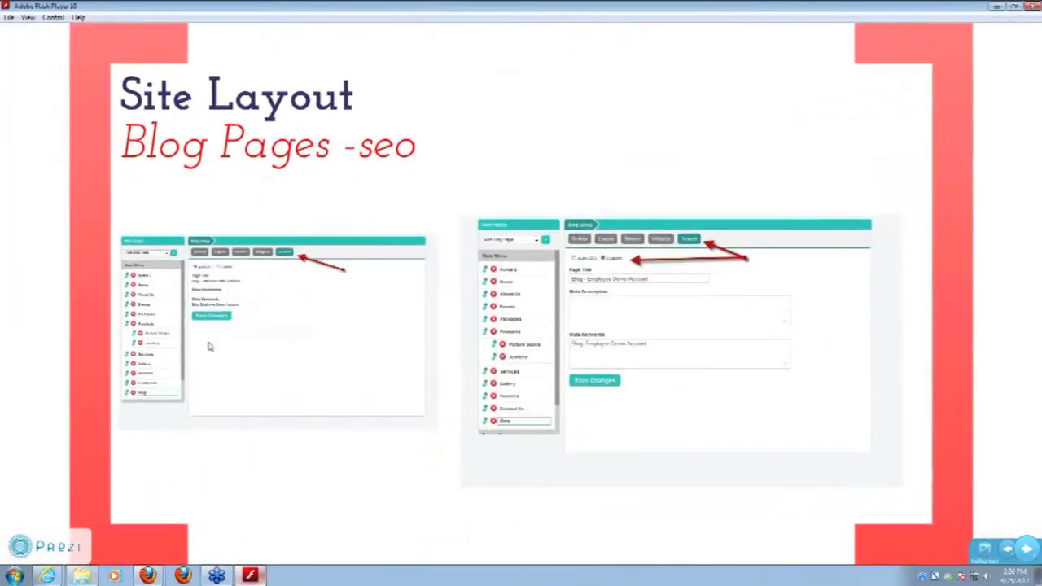
click(1027, 550)
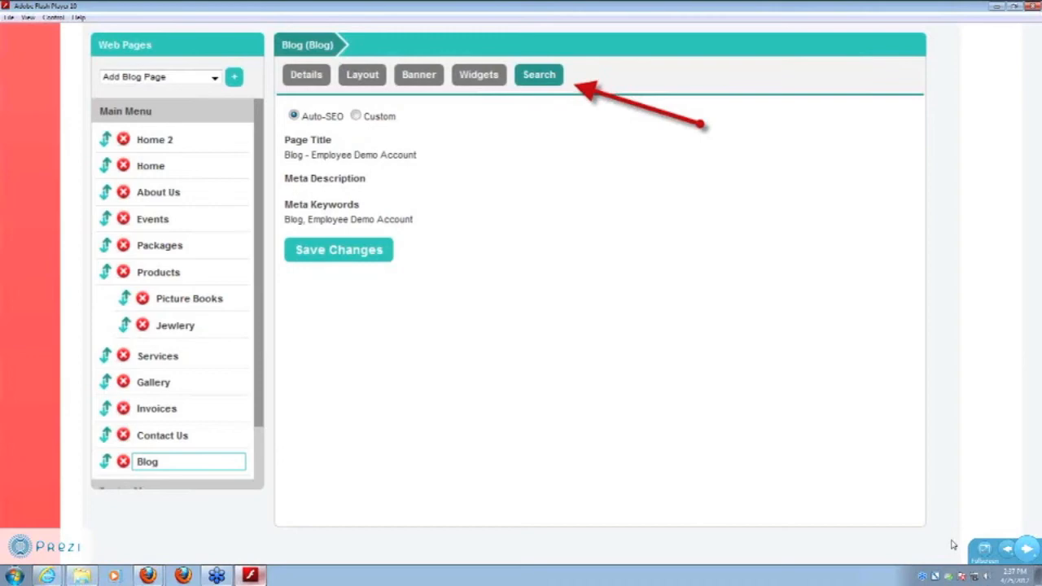
click(1028, 550)
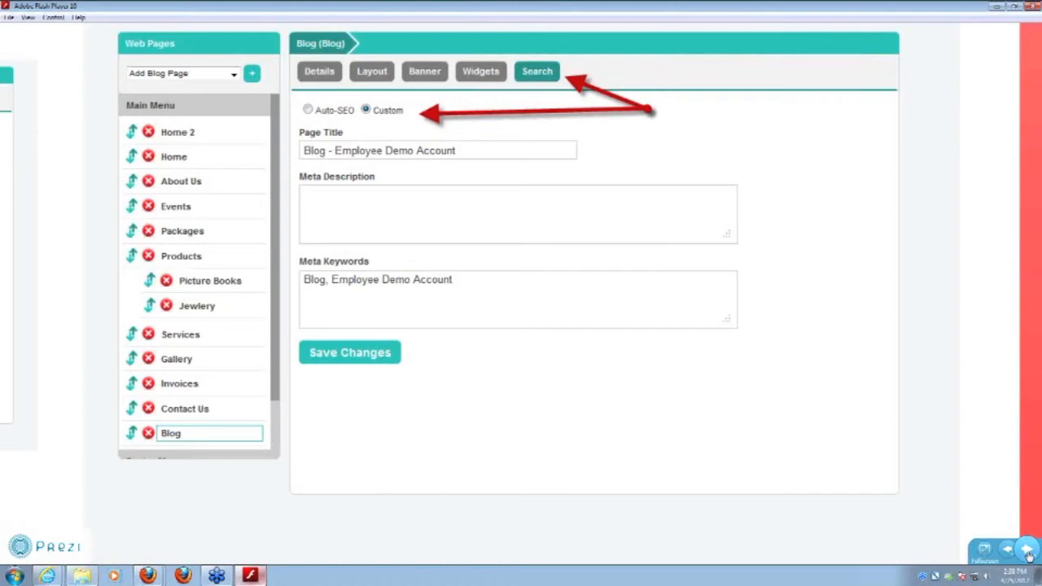
click(1028, 553)
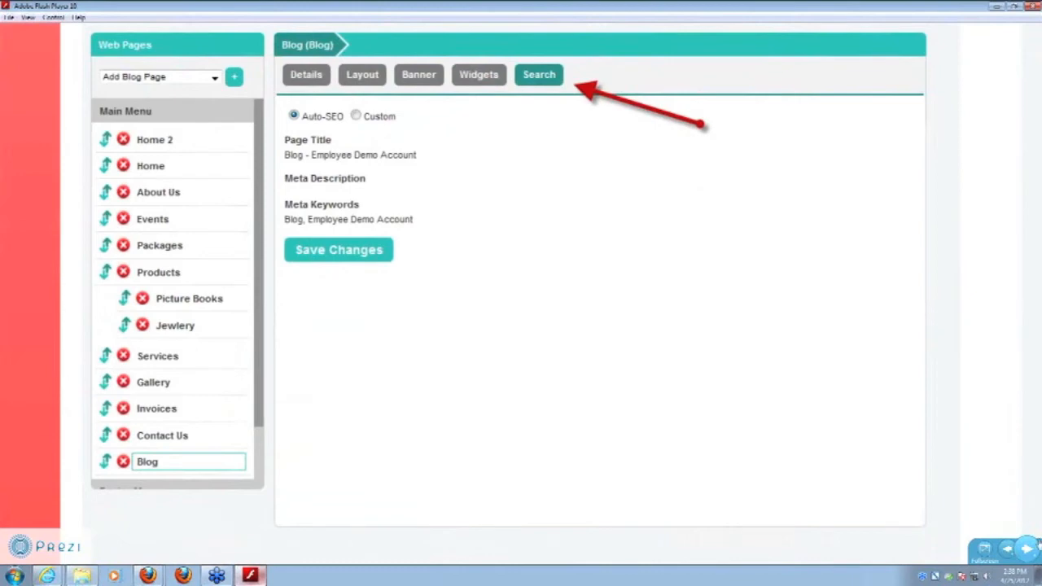
click(1030, 552)
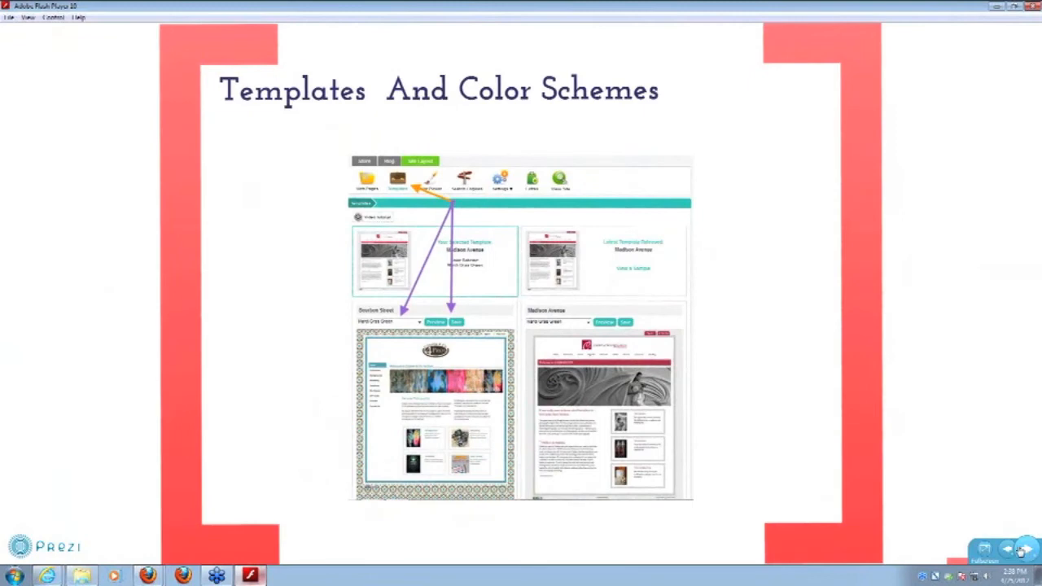
click(1027, 552)
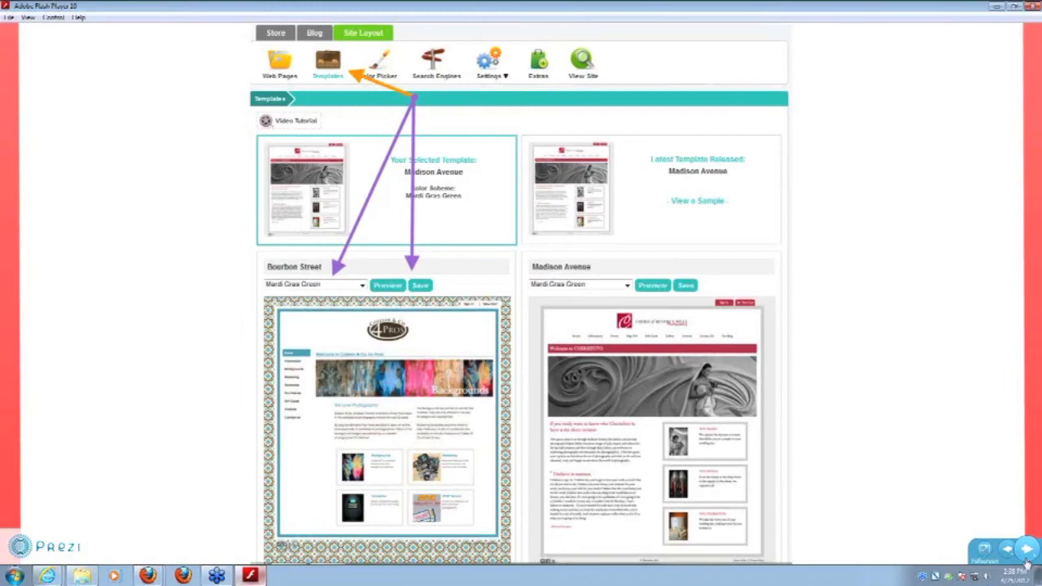
click(1027, 552)
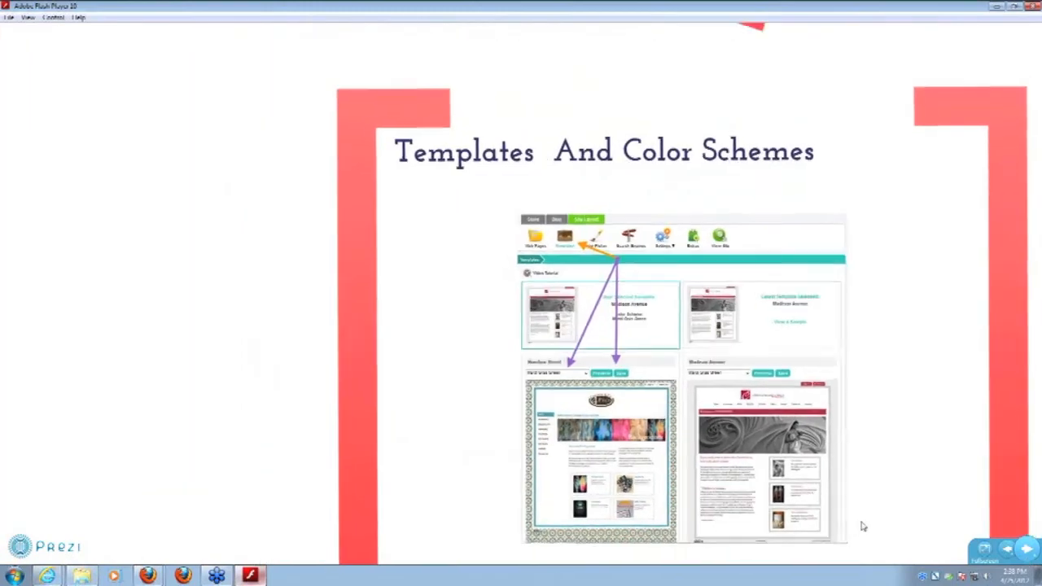
scroll(865, 524, up, 1)
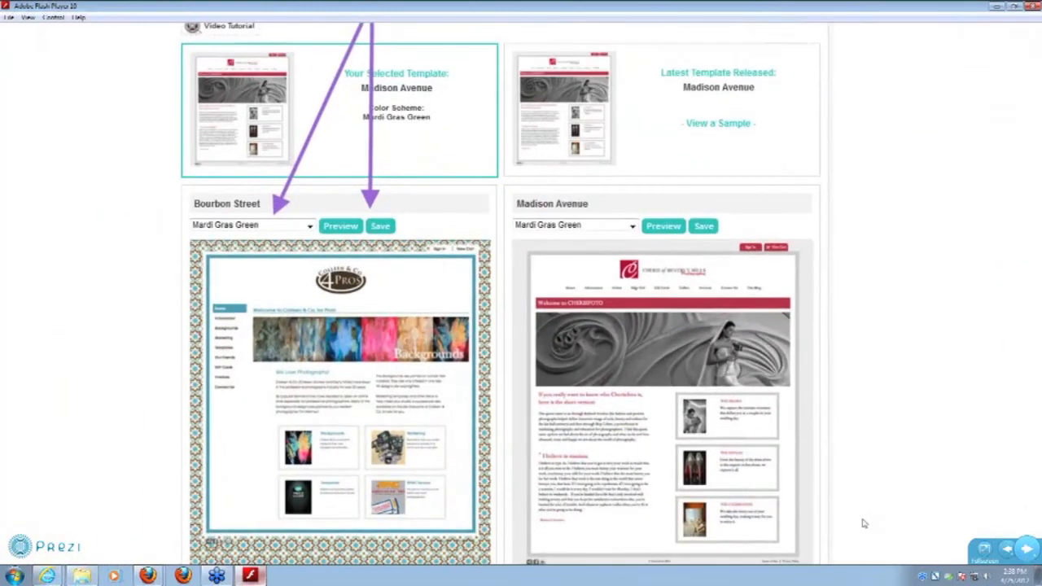
scroll(864, 524, down, 1)
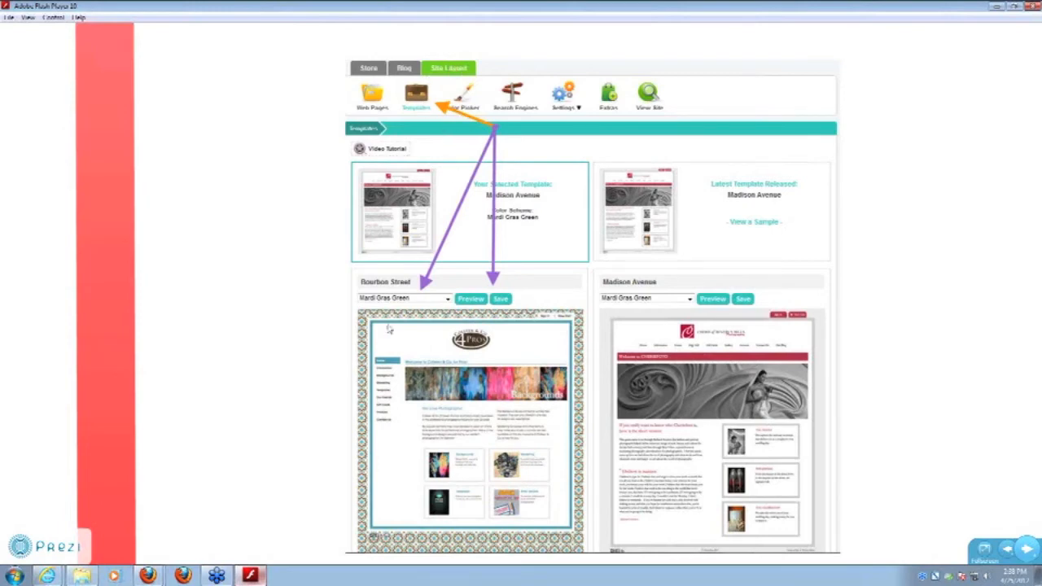
scroll(541, 380, down, 2)
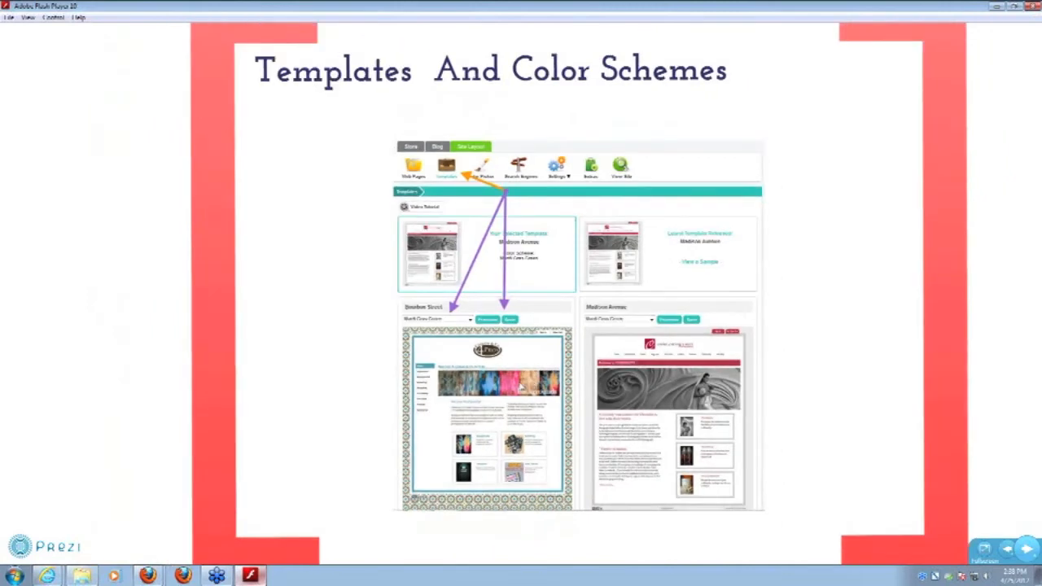
scroll(521, 432, up, 3)
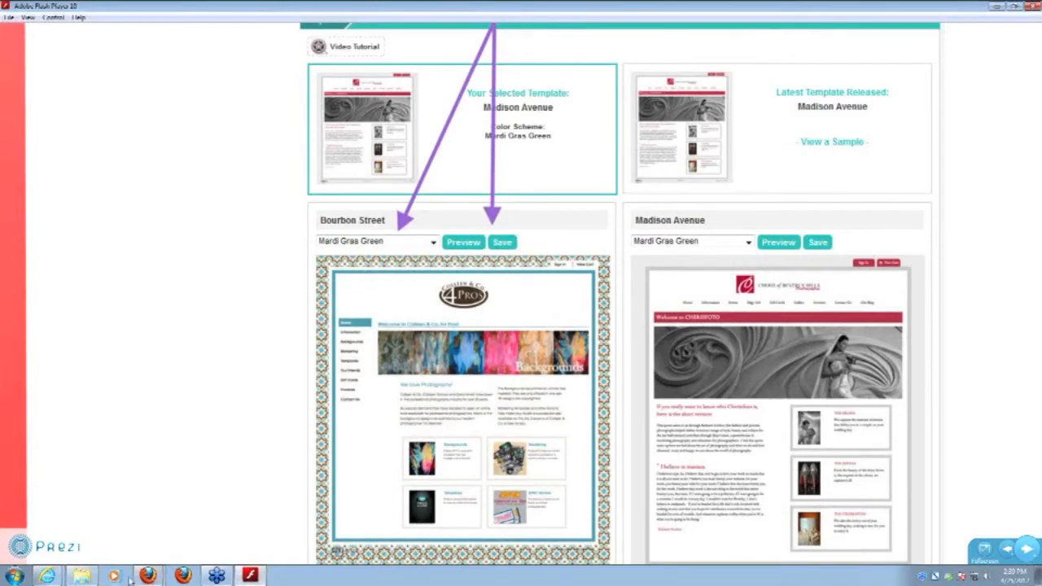
Switch to the store control panel in Firefox and browse the Site Layout templates, including Sunset Boulevard, 5th Avenue, Main Street and Abbey Road
mouse_move(149, 576)
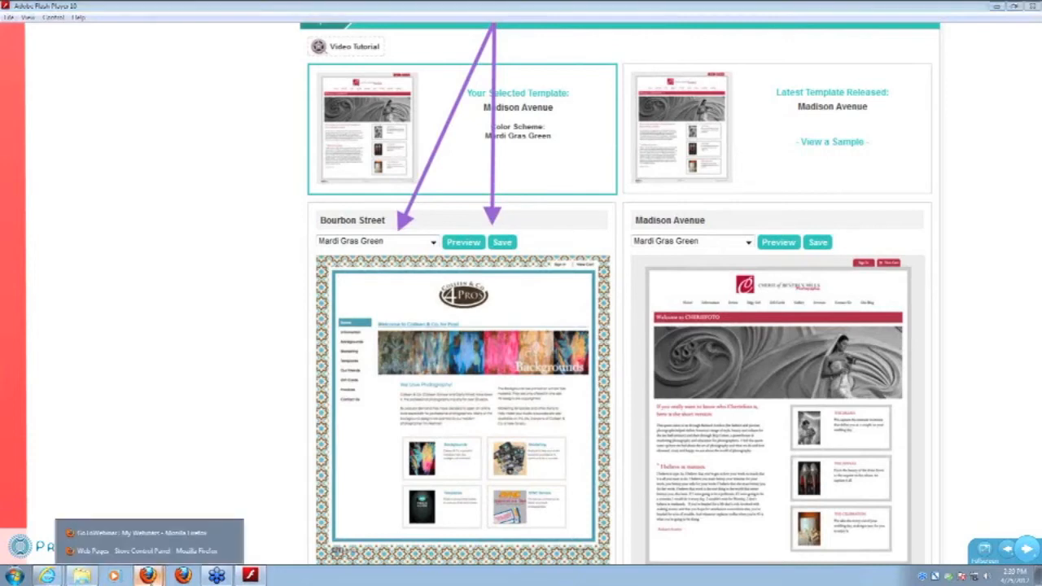
click(146, 550)
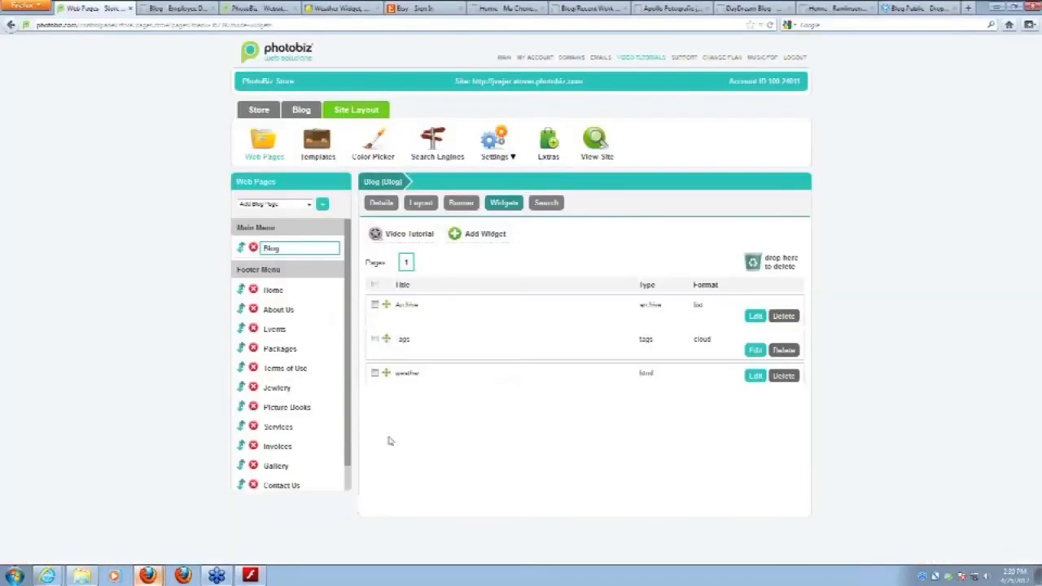
click(352, 114)
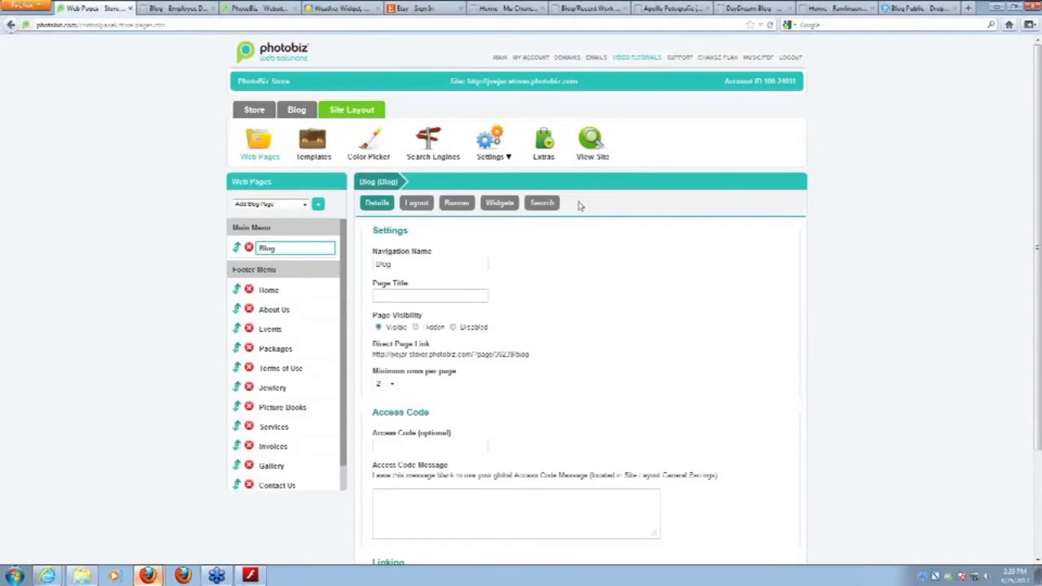
click(325, 158)
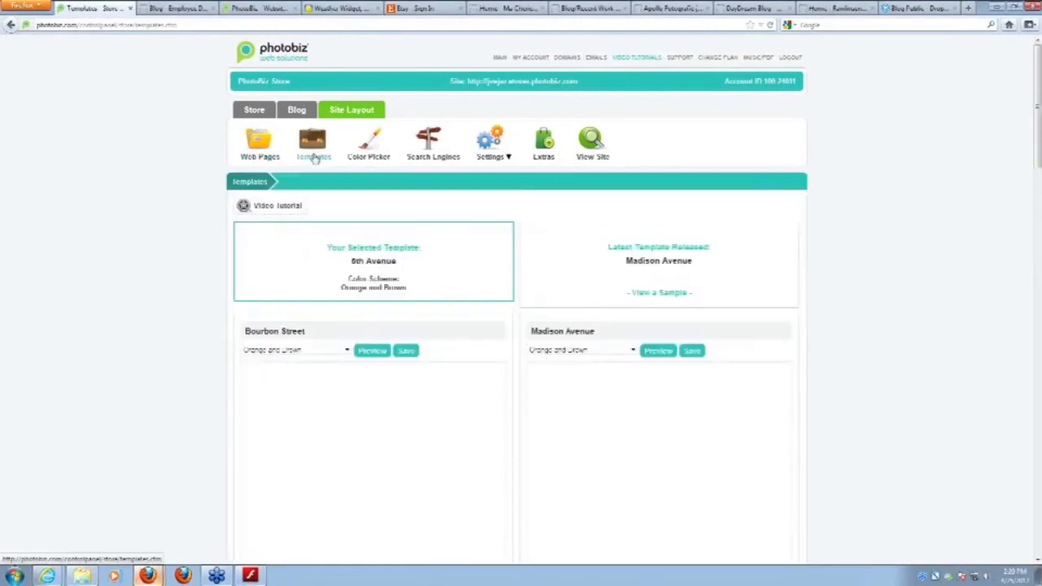
scroll(939, 343, down, 10)
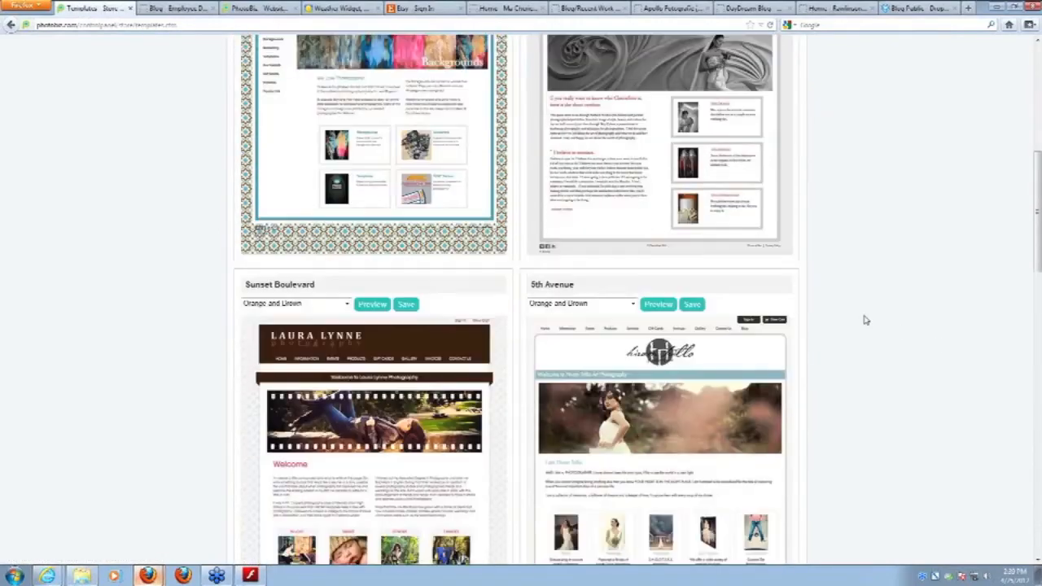
scroll(855, 316, down, 5)
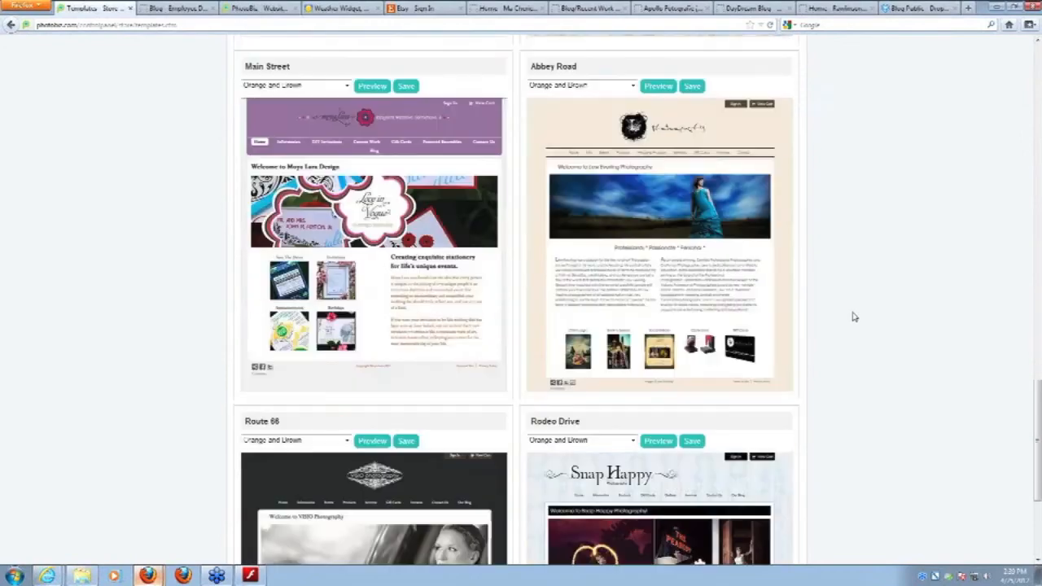
scroll(852, 318, down, 2)
scroll(844, 310, up, 5)
scroll(842, 307, down, 5)
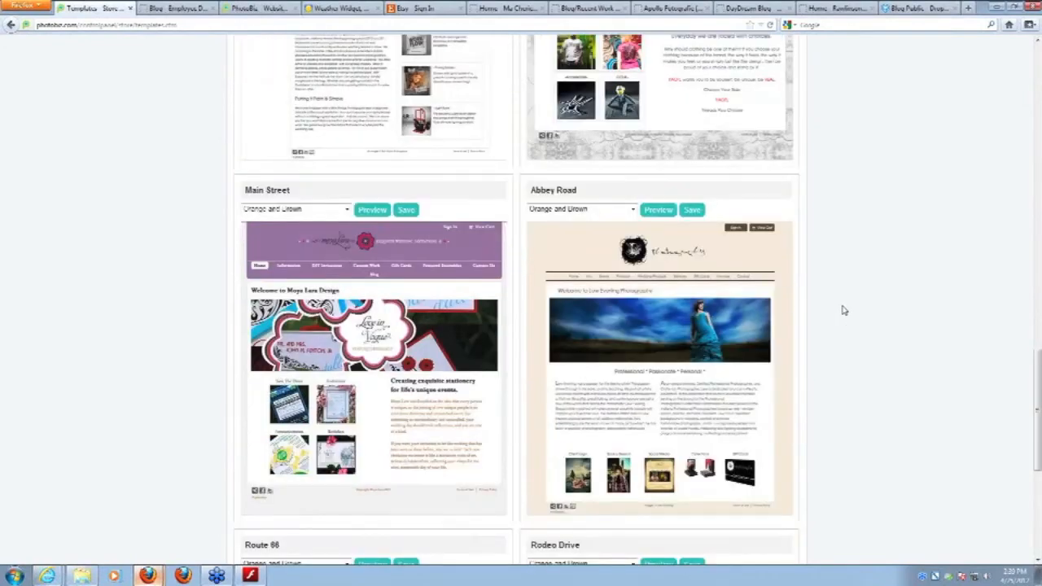
Choose the Eggplant color scheme for the Sunset Boulevard template and open a preview of it
scroll(842, 313, up, 15)
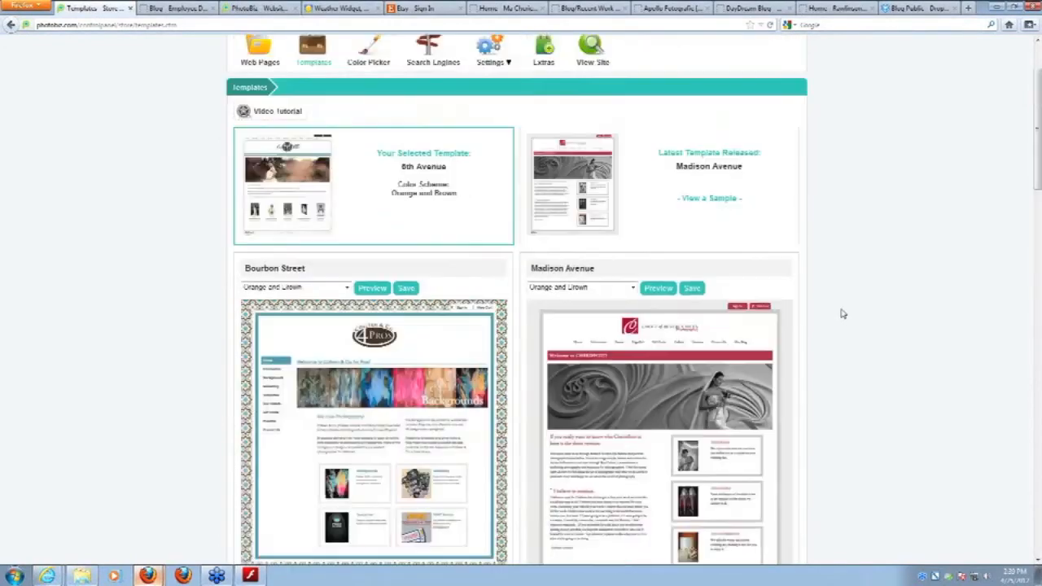
scroll(433, 267, down, 3)
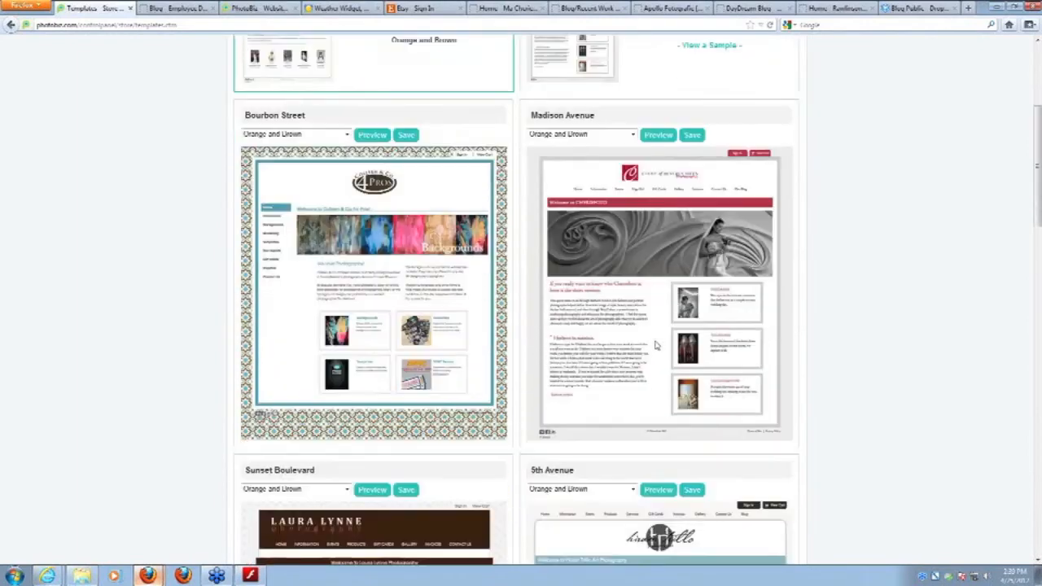
scroll(583, 342, up, 2)
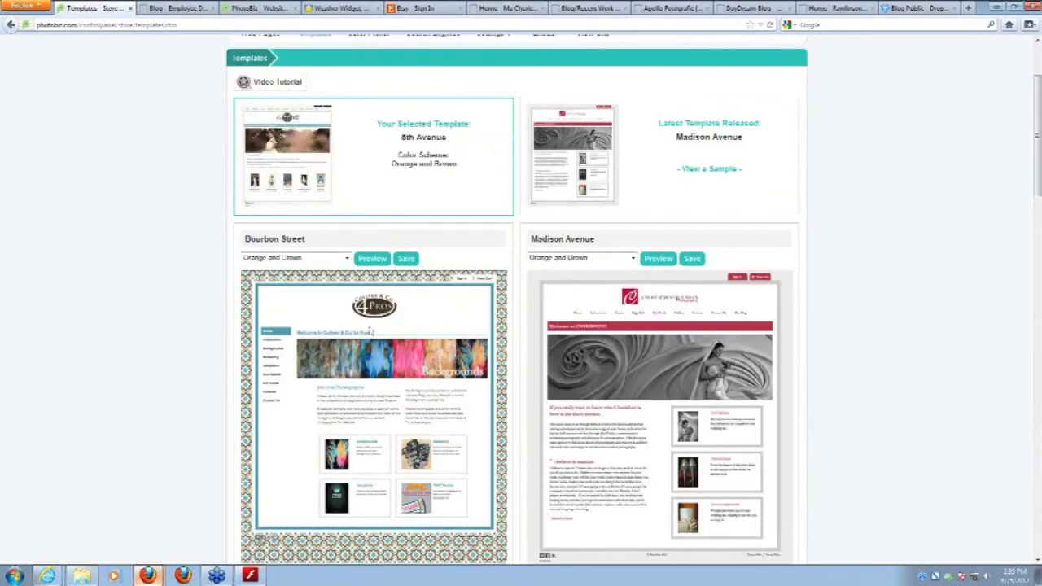
scroll(144, 342, down, 3)
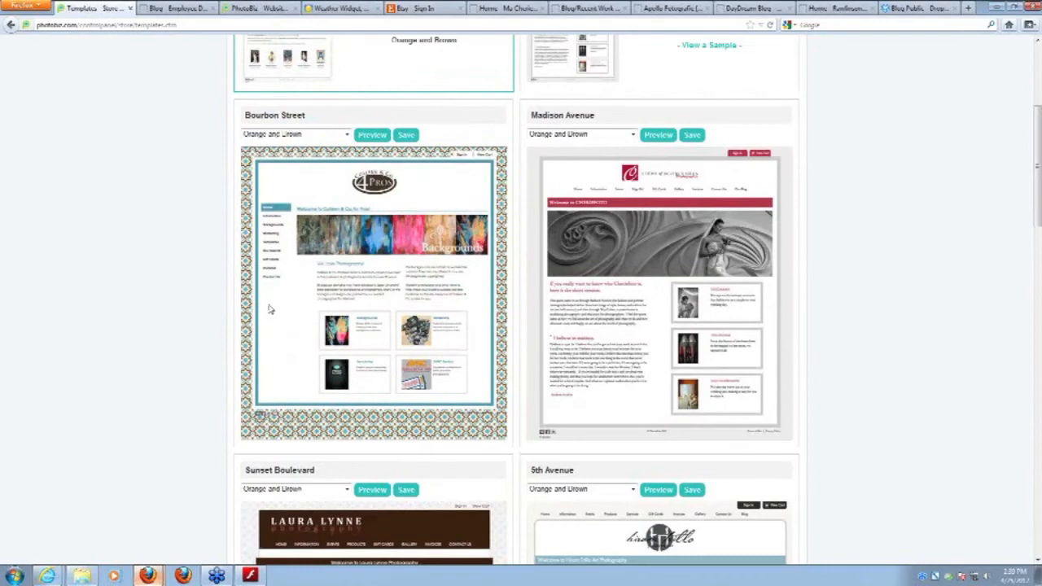
scroll(126, 344, down, 1)
scroll(146, 360, down, 2)
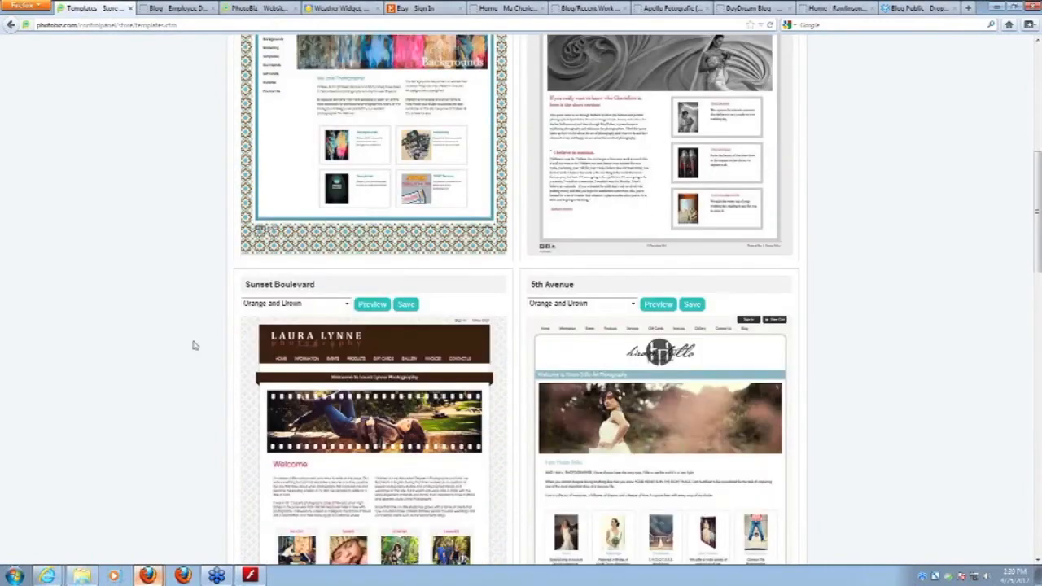
scroll(287, 281, down, 3)
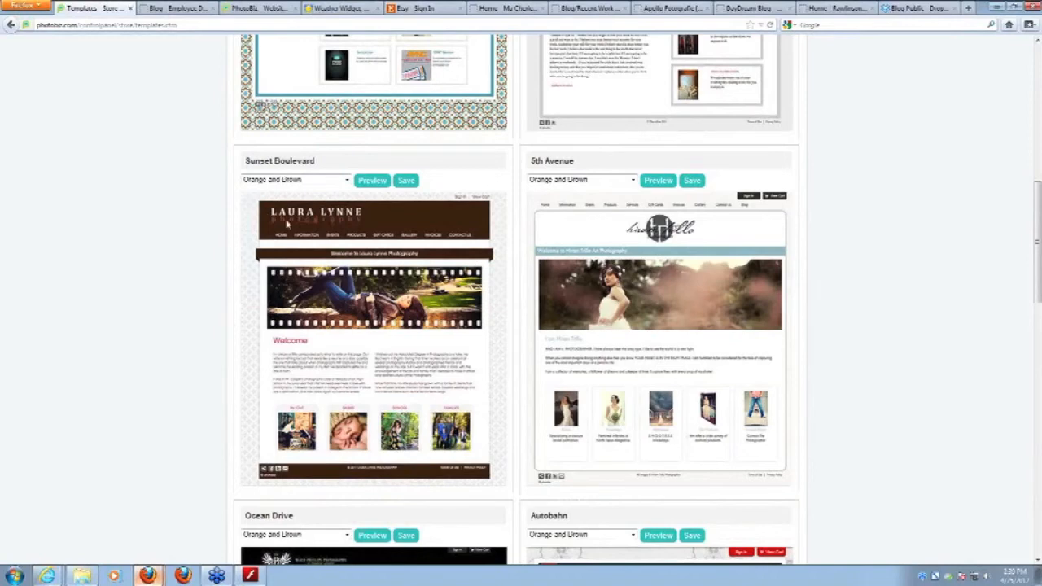
click(285, 179)
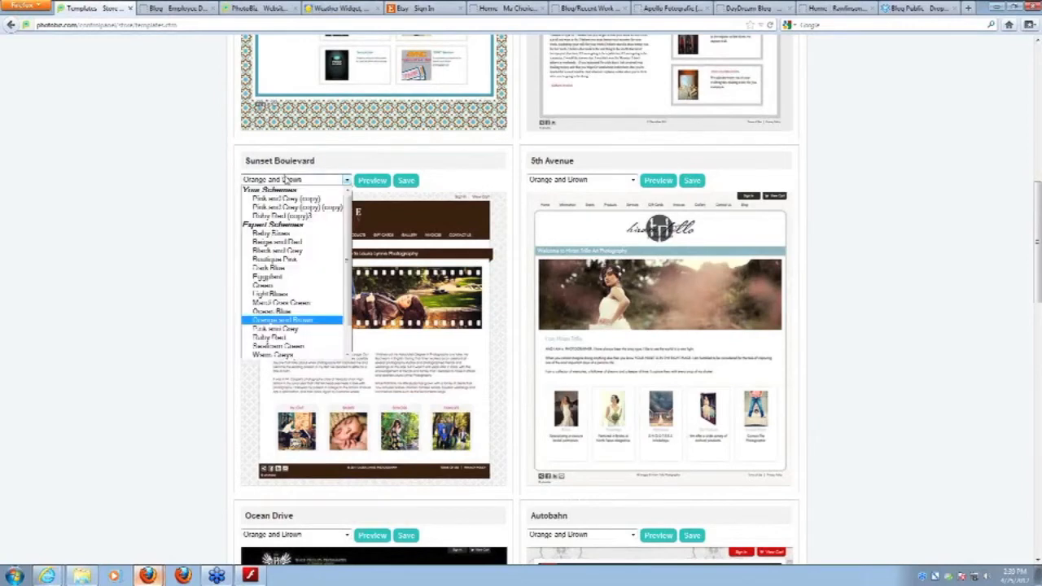
click(276, 280)
click(377, 182)
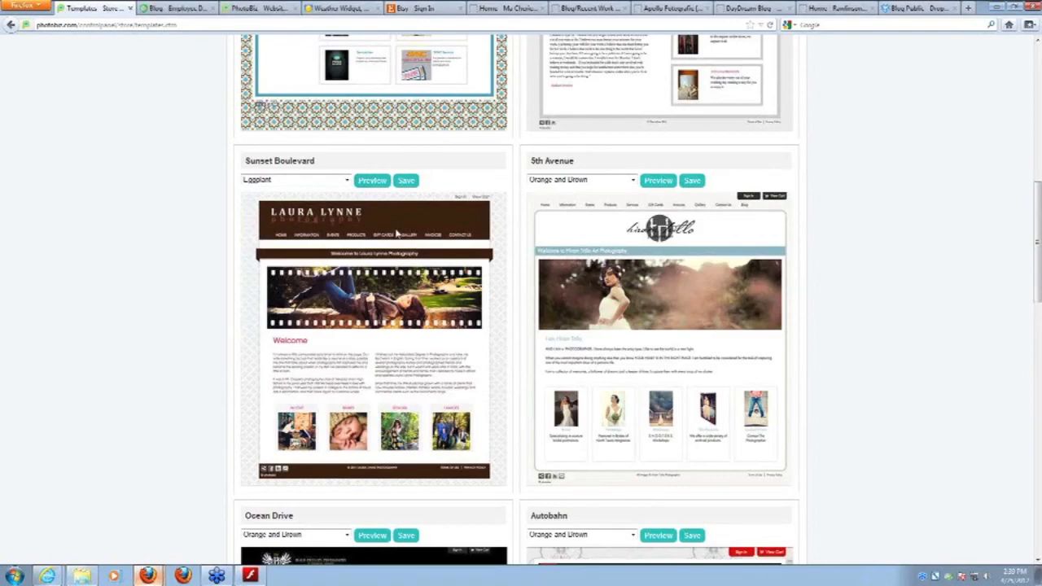
Look over the demo blog in the Sunset Boulevard Eggplant preview and return to the template list
click(179, 10)
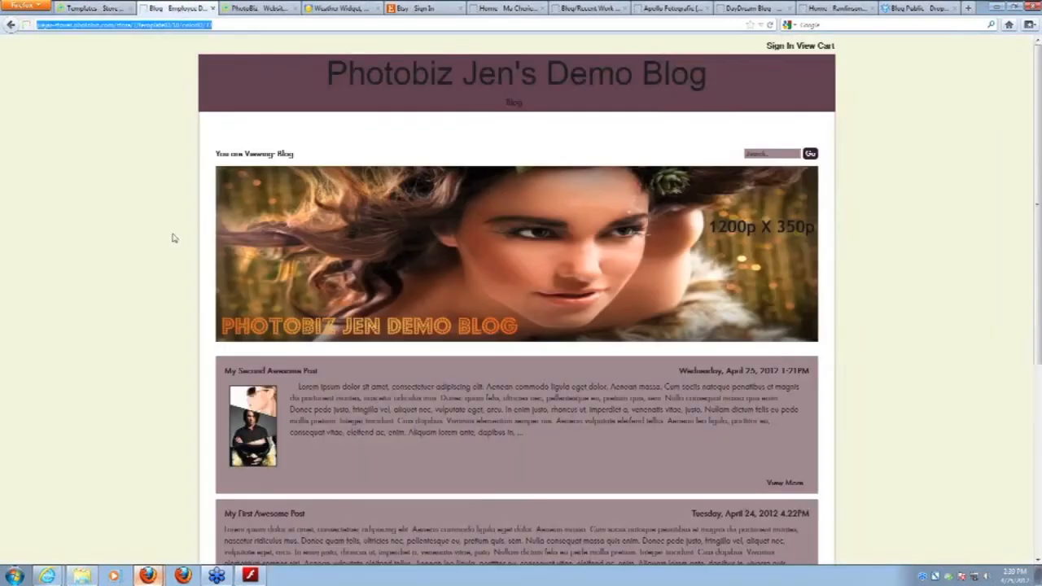
scroll(162, 248, down, 3)
scroll(161, 255, up, 3)
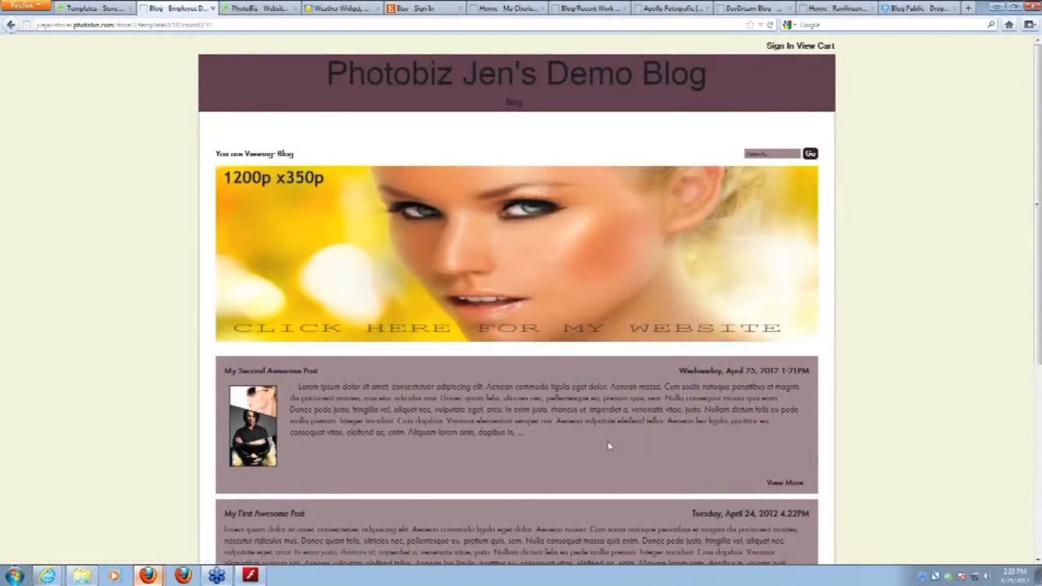
click(92, 9)
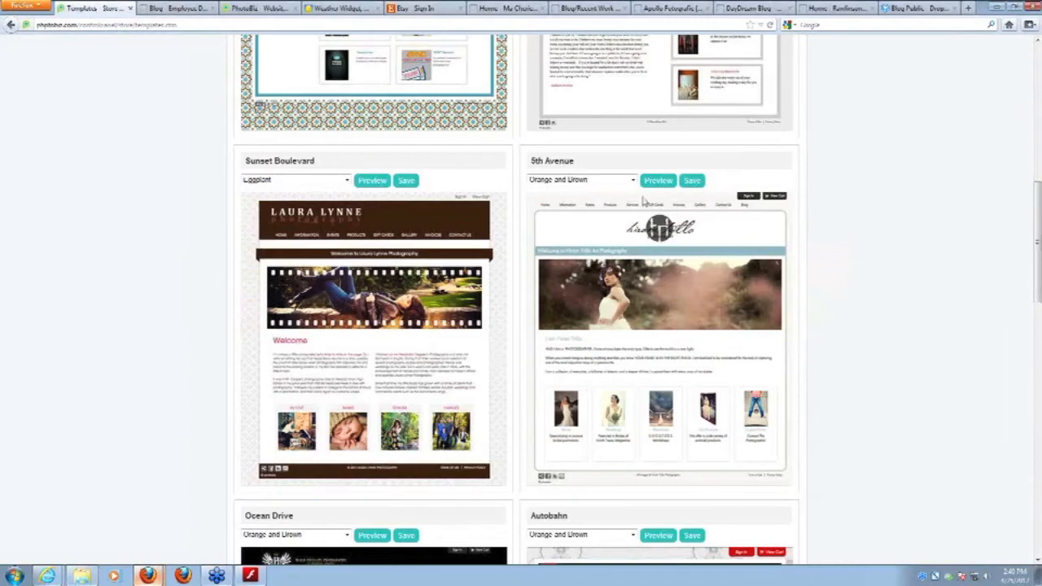
Preview the Ocean Drive template with the Light Blues color scheme and return to the template list
scroll(583, 438, down, 5)
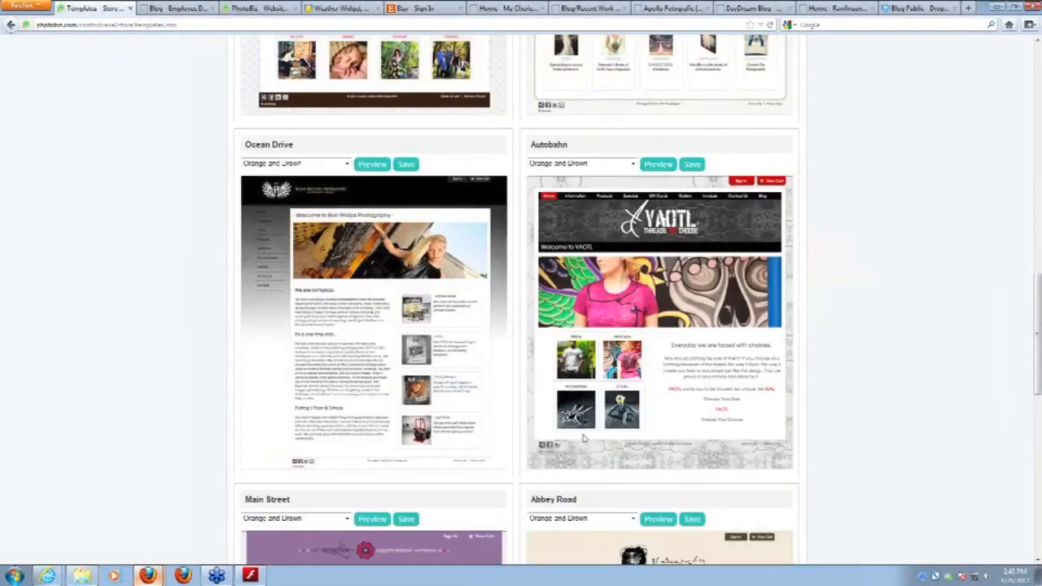
click(346, 163)
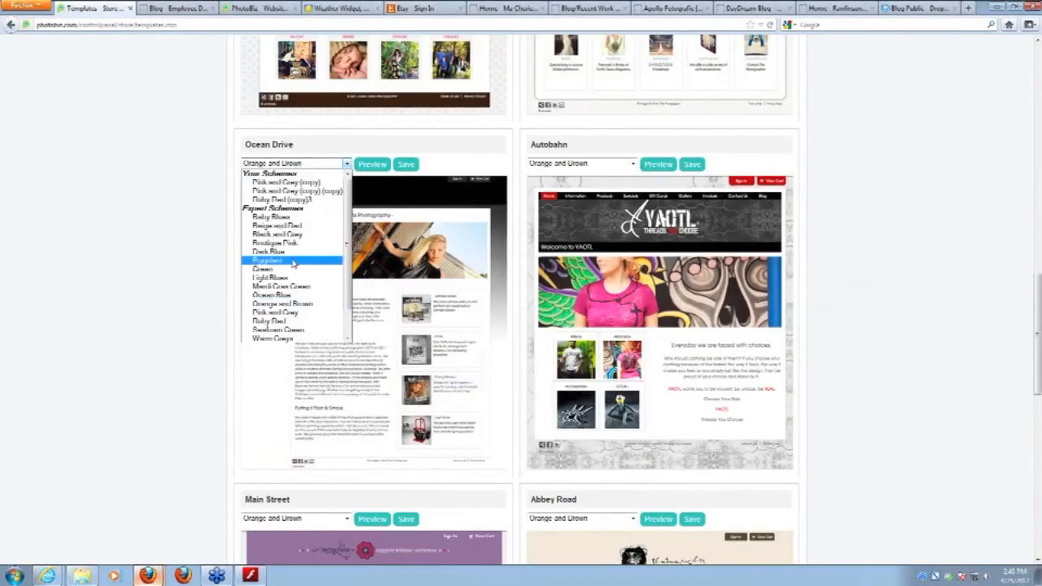
click(273, 278)
click(372, 164)
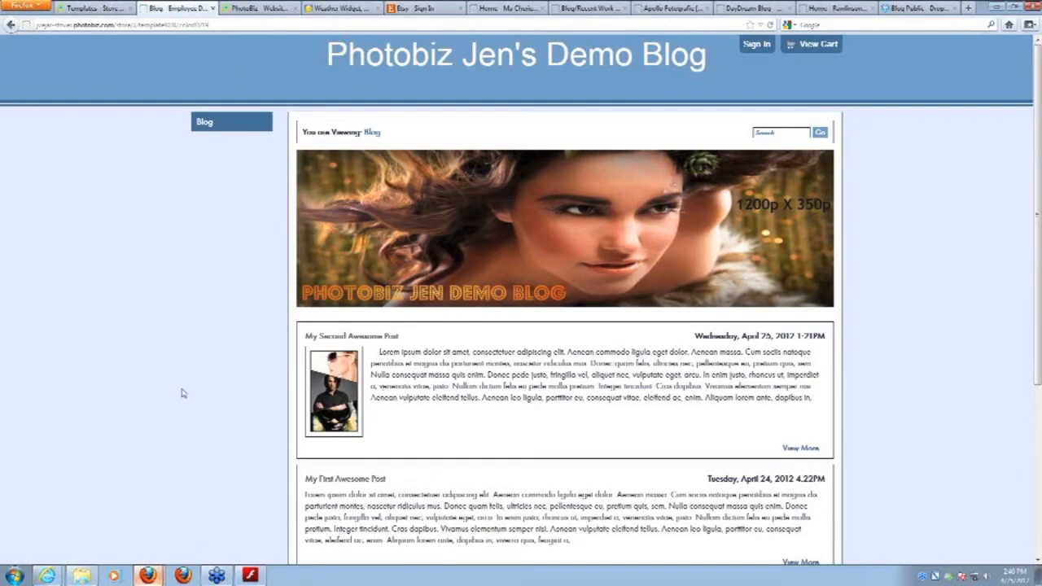
key(ctrl+shift+Tab)
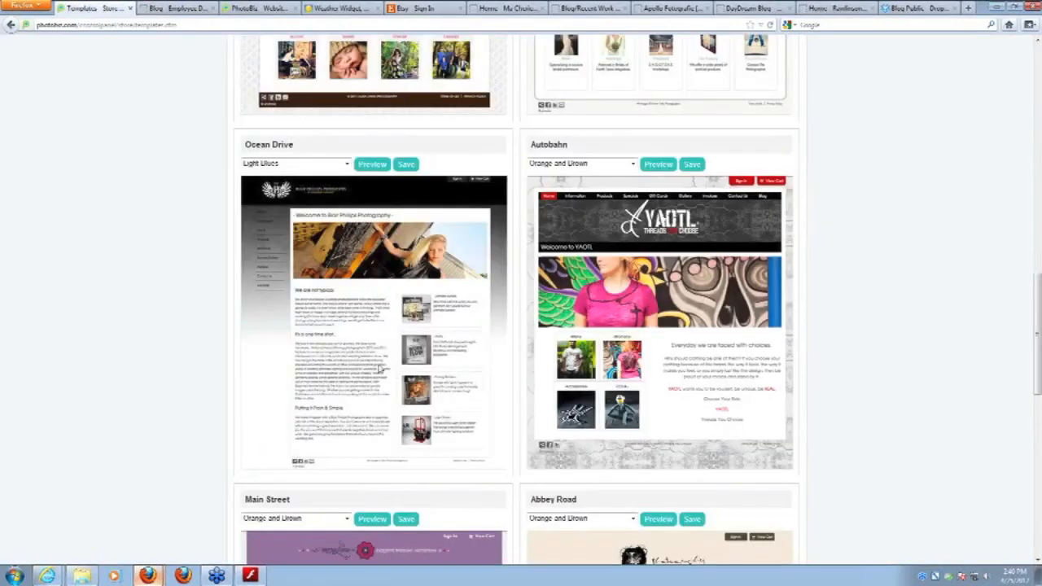
Set the Bourbon Street template to the Seafoam Green color scheme, preview the demo blog with it, and return to the template list
scroll(378, 369, down, 8)
scroll(389, 342, up, 15)
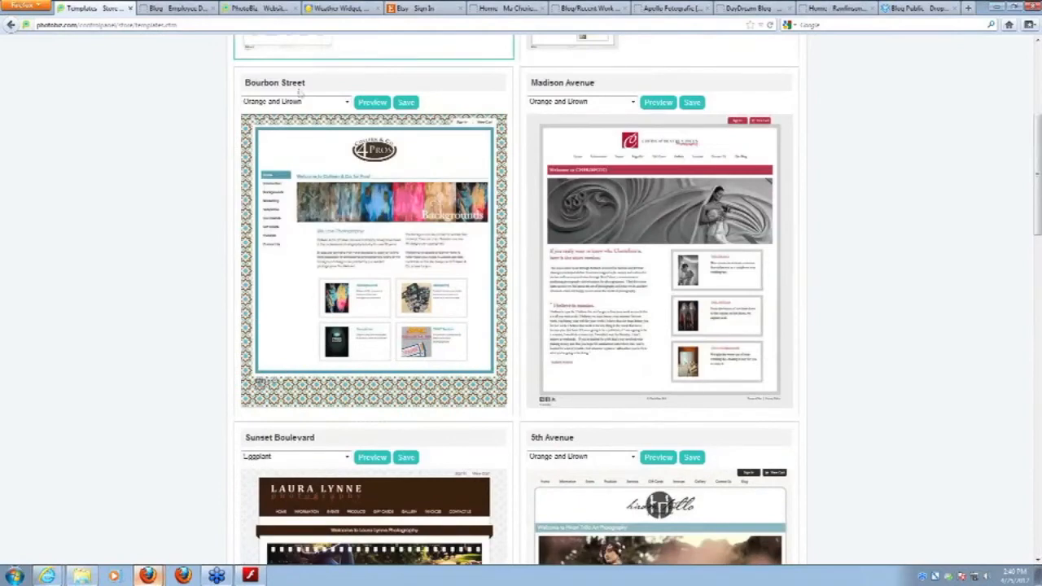
click(297, 101)
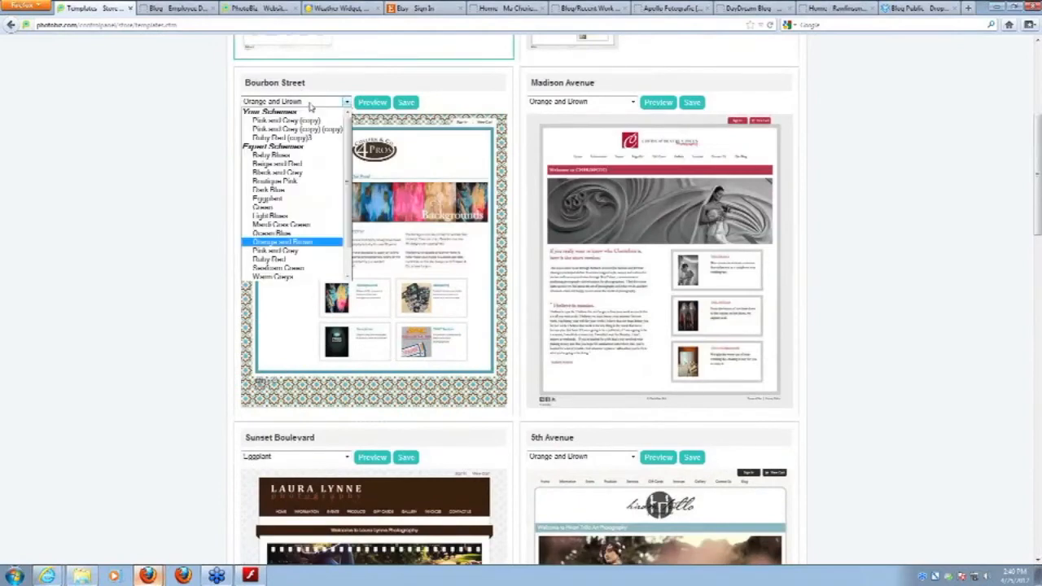
click(285, 268)
click(376, 102)
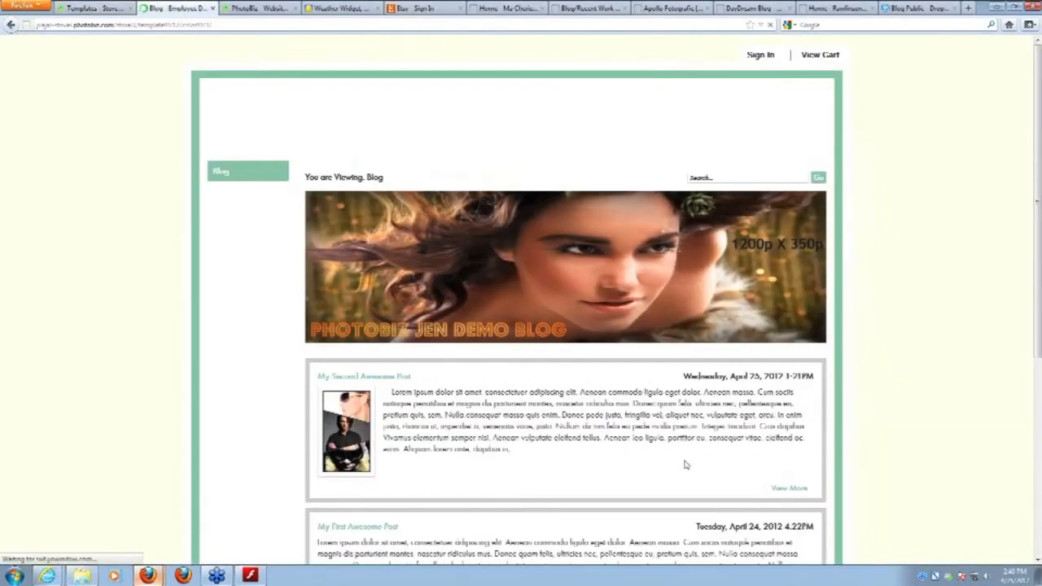
scroll(553, 467, down, 3)
scroll(604, 498, up, 3)
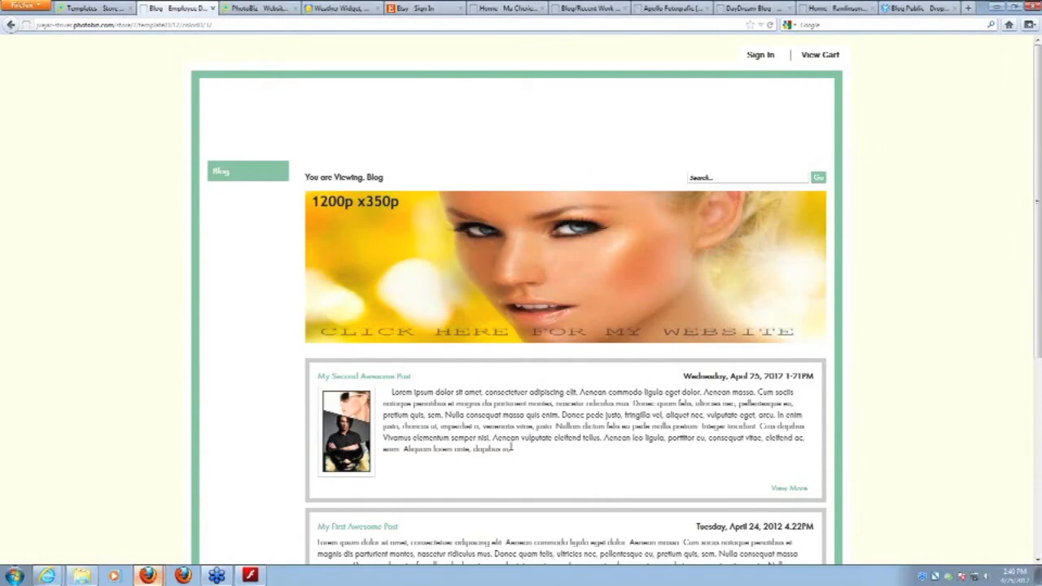
click(93, 12)
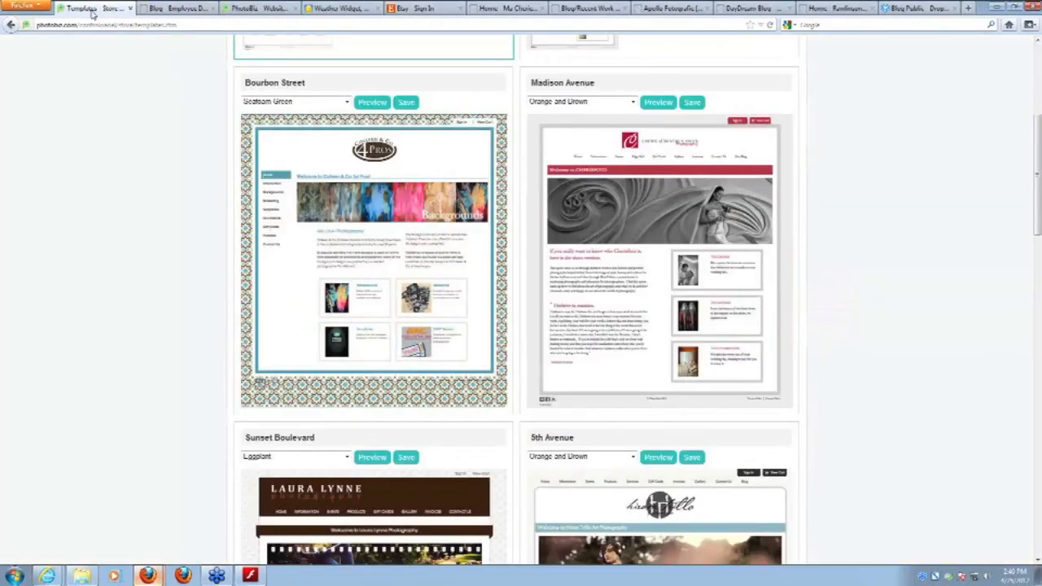
Save Bourbon Street with its chosen color scheme as the site's template and view the blog preview again
click(406, 102)
scroll(570, 359, up, 5)
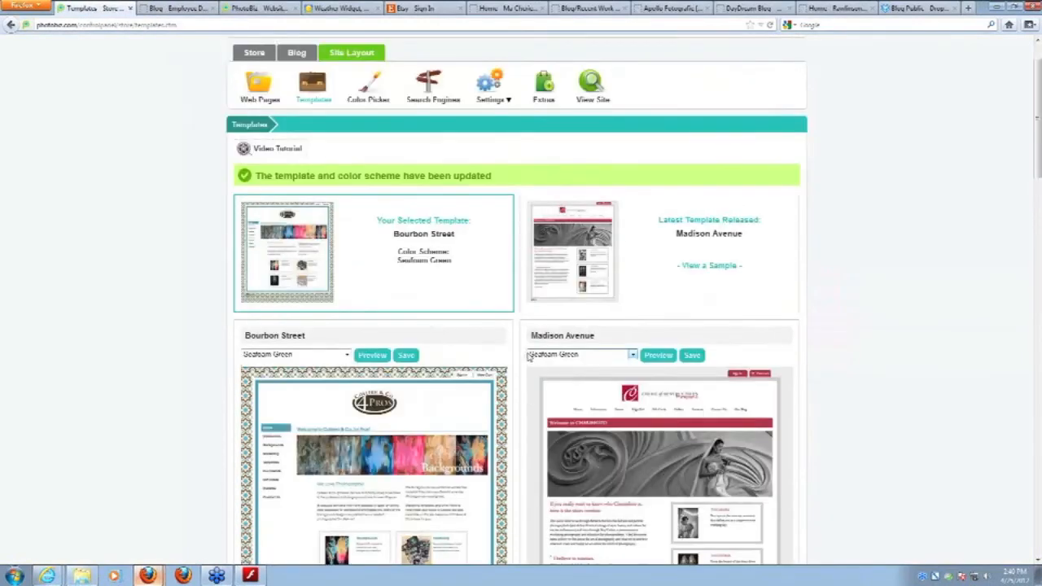
scroll(528, 357, down, 3)
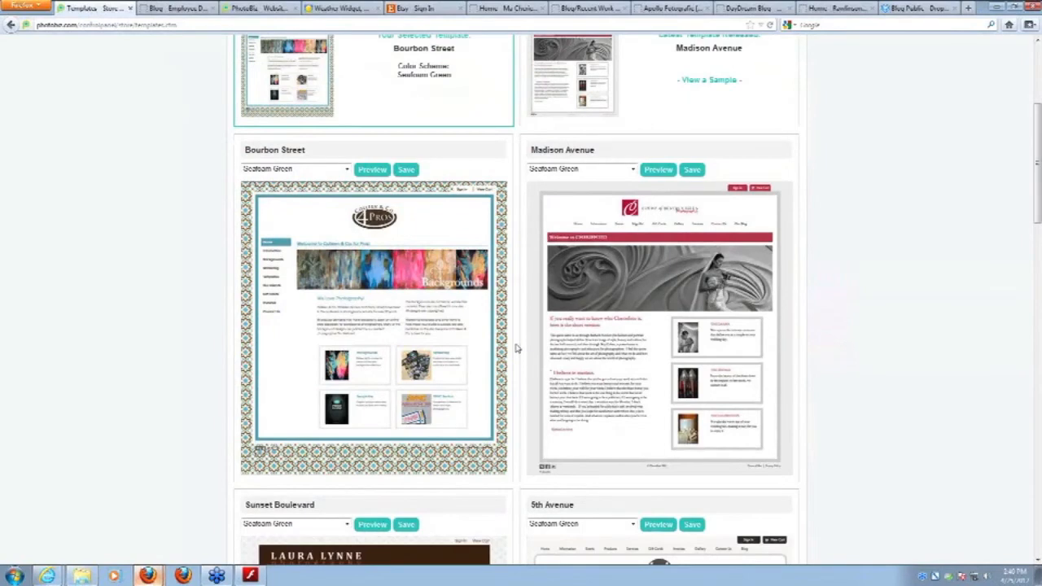
scroll(515, 348, down, 1)
click(166, 10)
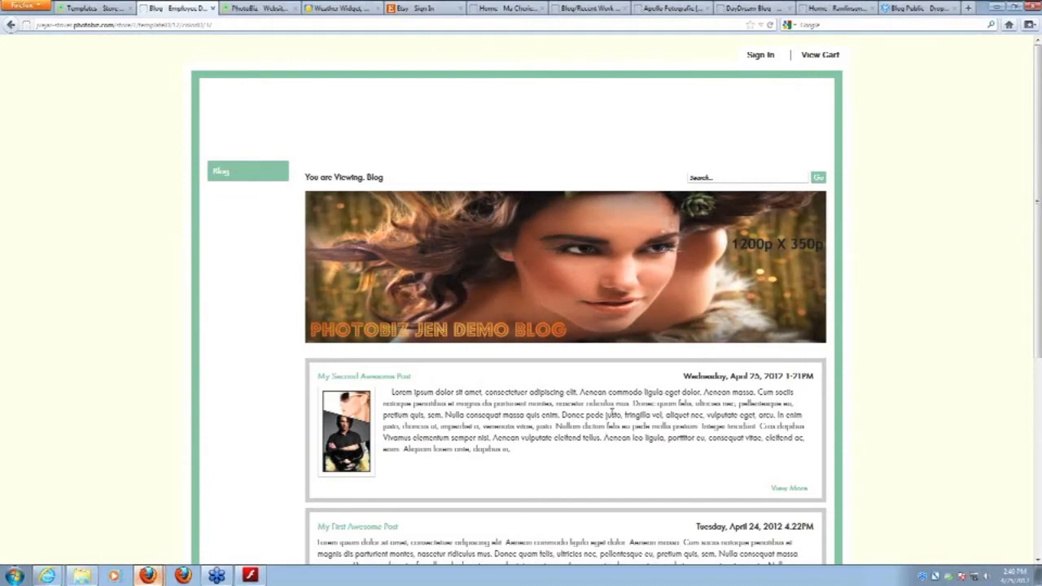
Open the Logo settings under Site Layout in the store control panel and allow the image uploader application to run
click(105, 8)
scroll(472, 216, up, 5)
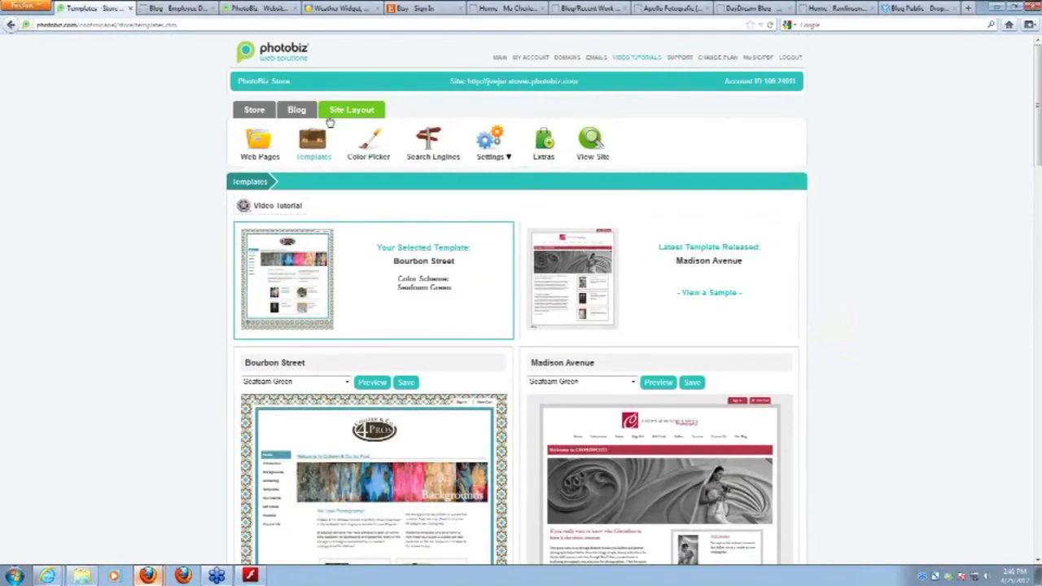
click(356, 110)
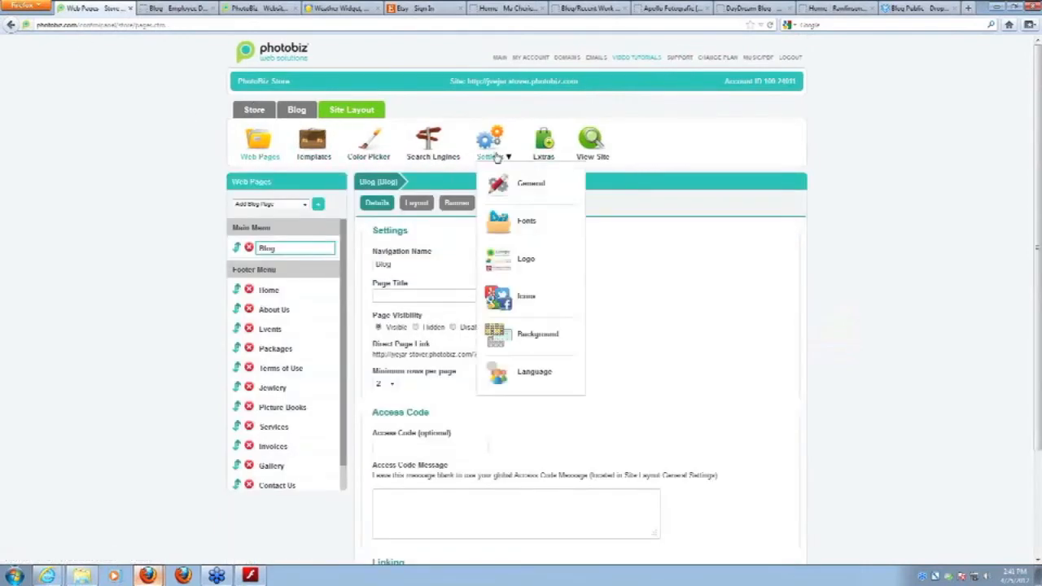
click(526, 264)
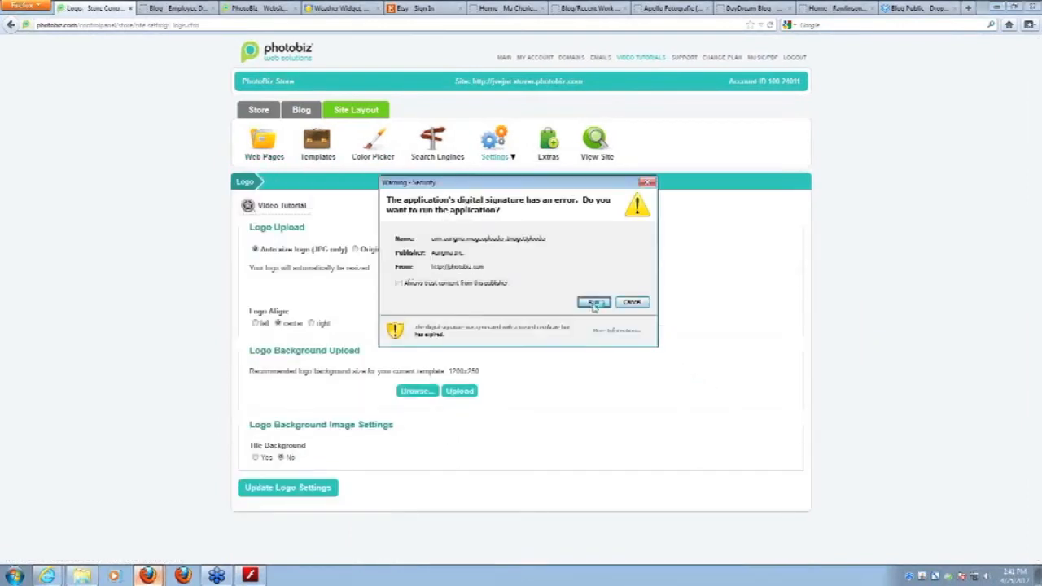
click(594, 302)
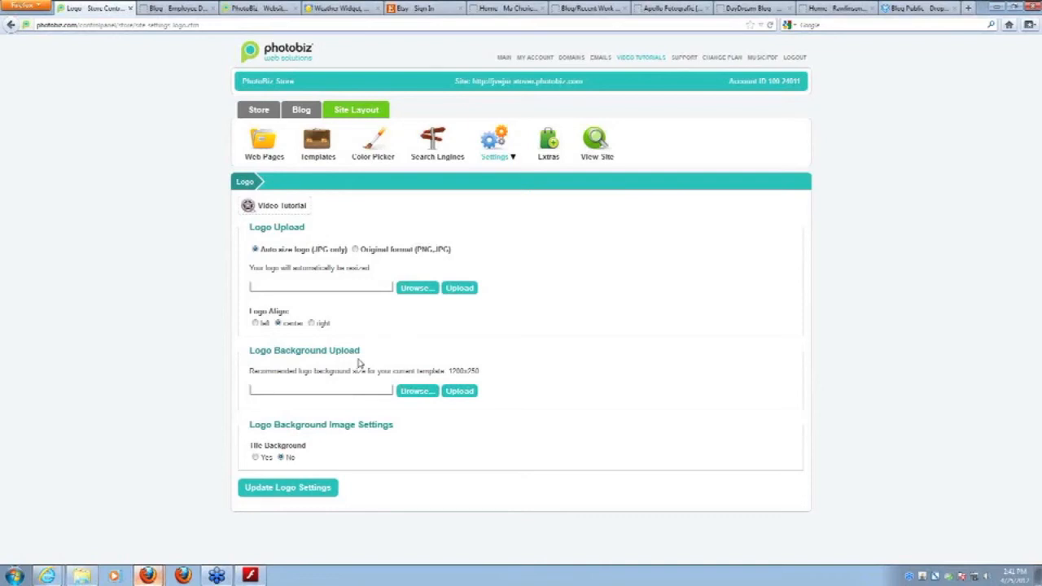
click(417, 288)
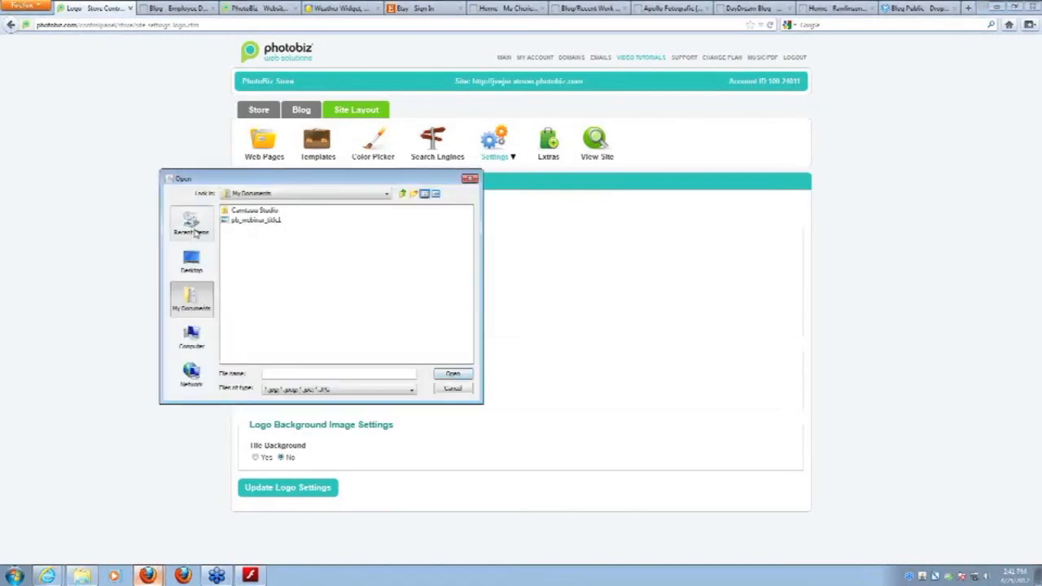
click(200, 275)
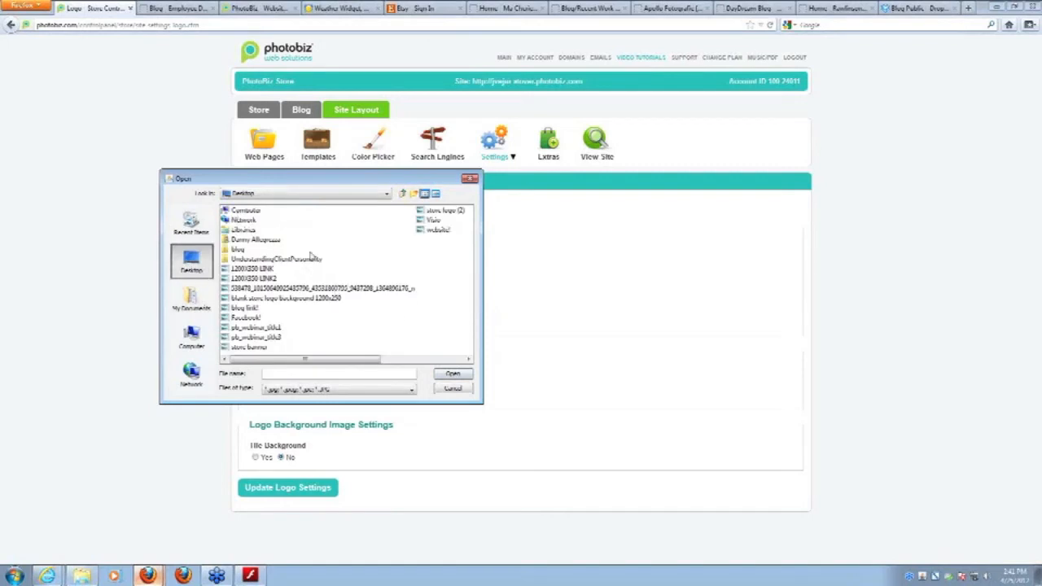
click(241, 251)
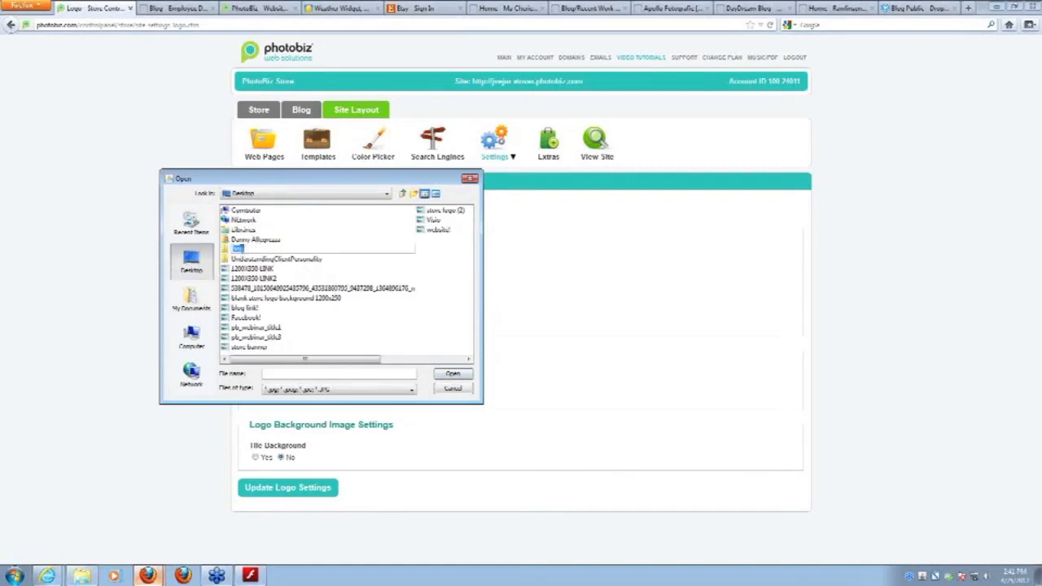
double_click(239, 249)
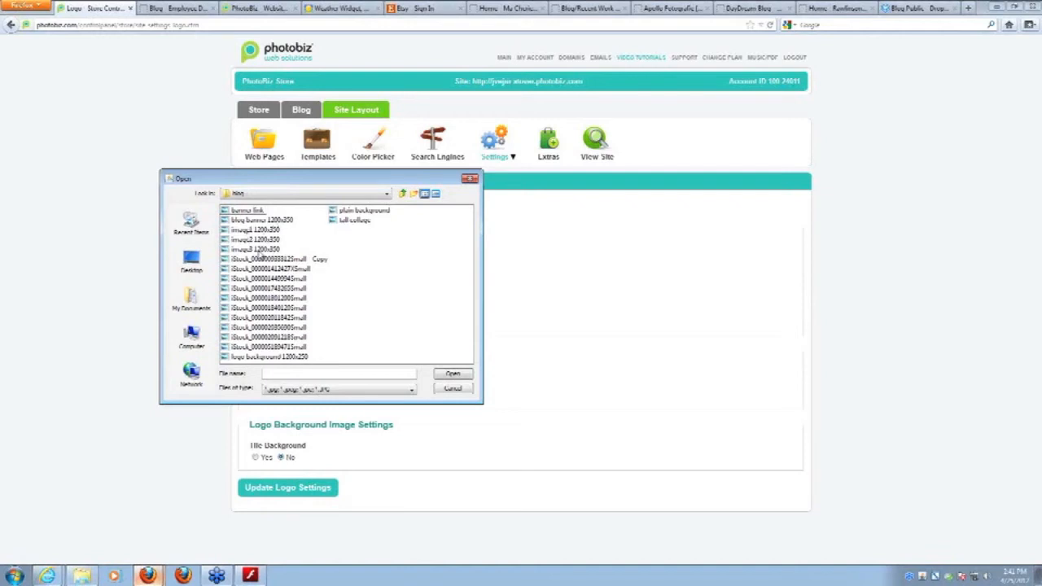
click(256, 230)
click(256, 222)
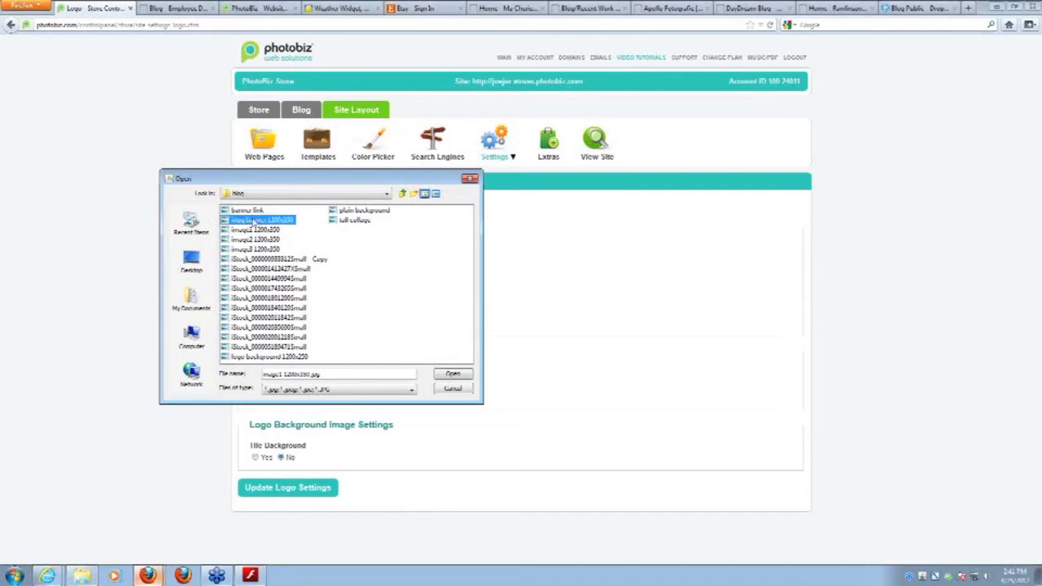
click(269, 356)
click(376, 241)
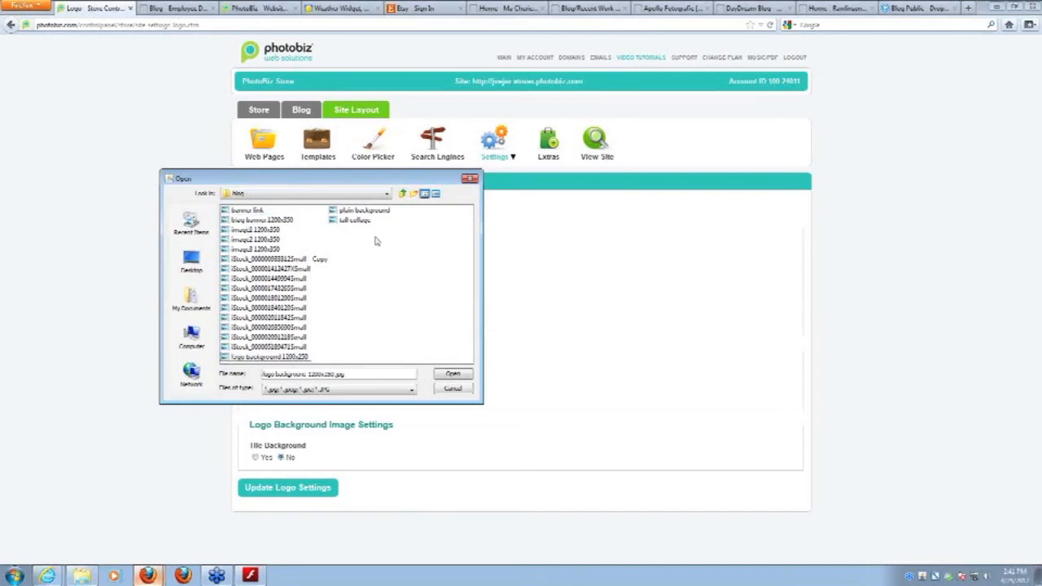
double_click(265, 363)
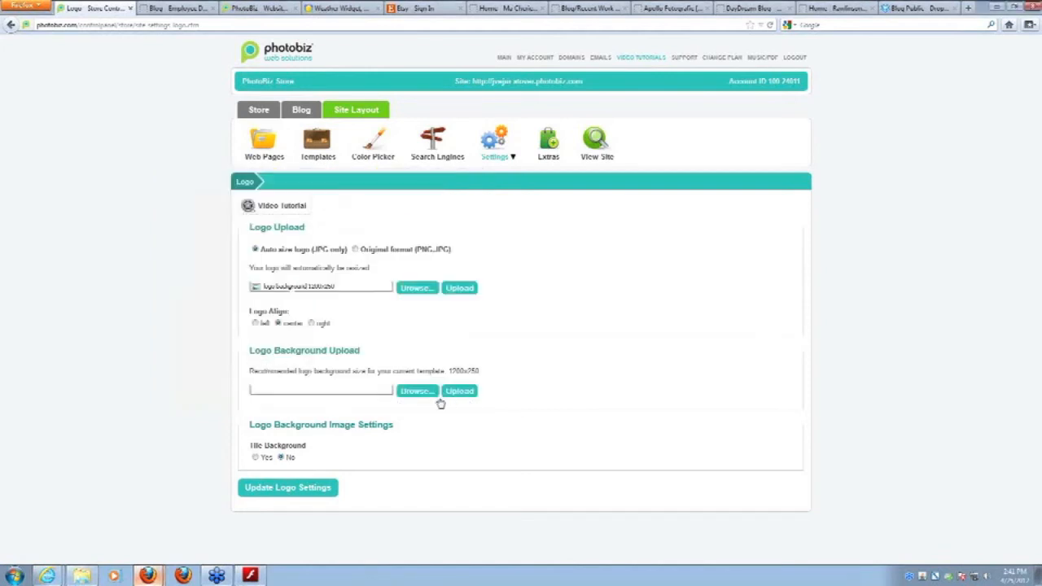
drag(354, 291, 255, 288)
key(Delete)
Cancel choosing a background file and switch the logo upload type to Original format (PNG, JPG)
click(415, 394)
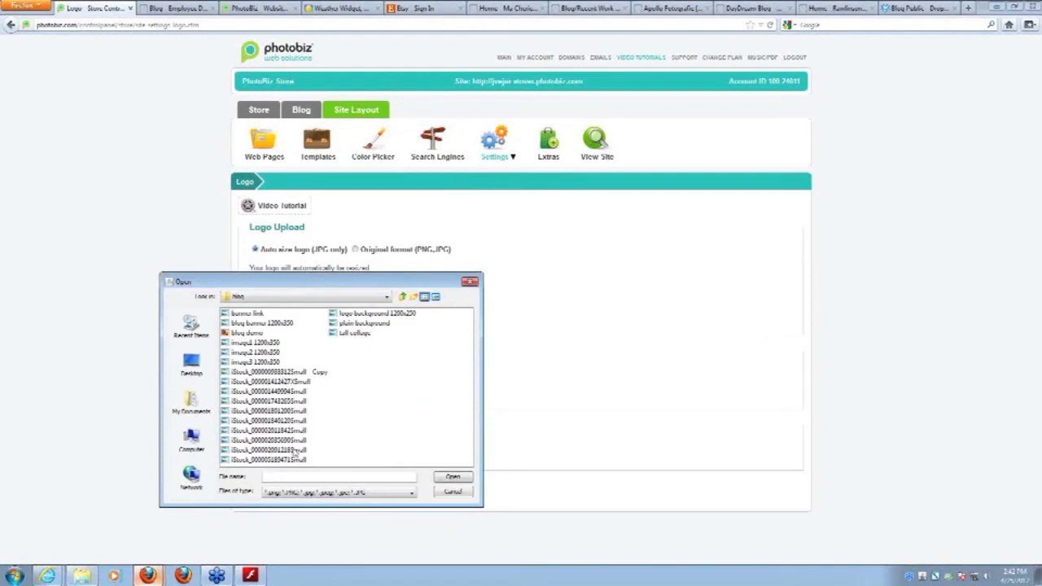
click(469, 282)
click(356, 249)
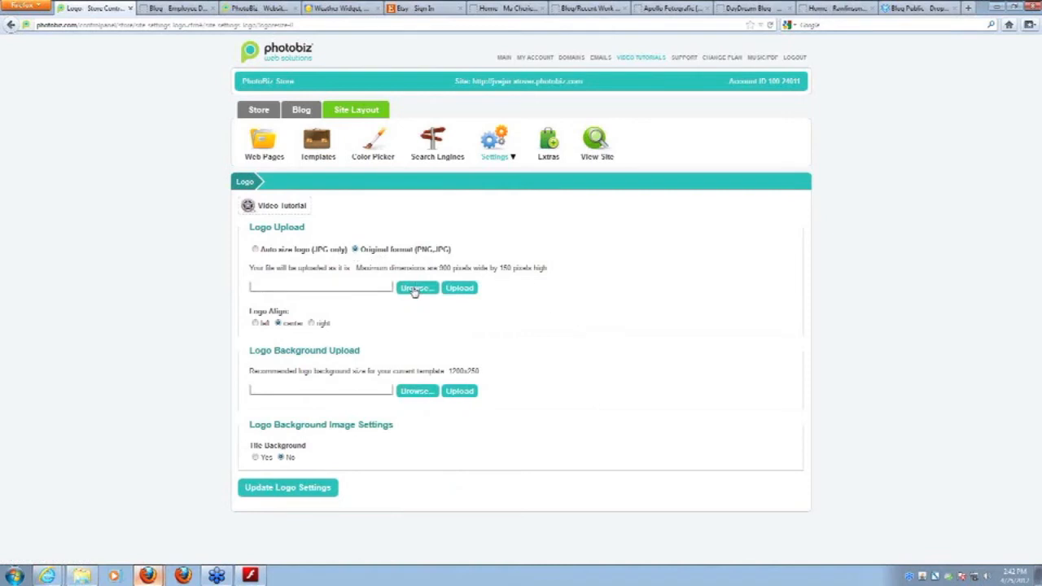
drag(259, 249, 250, 249)
click(249, 249)
Upload the blog demo file as the site logo, check it on the demo blog, and return to the Logo settings
click(416, 288)
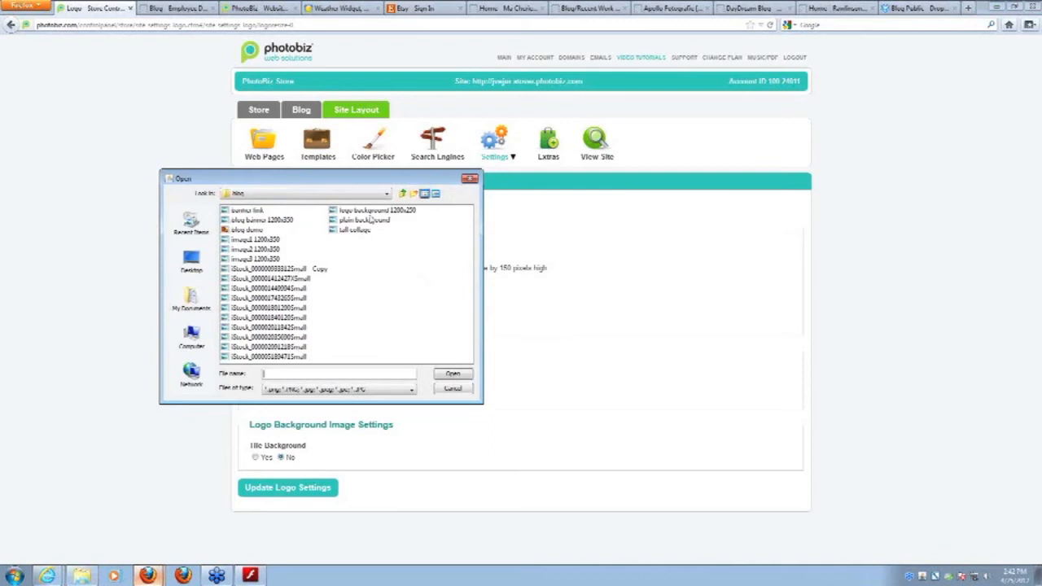
click(253, 231)
click(456, 373)
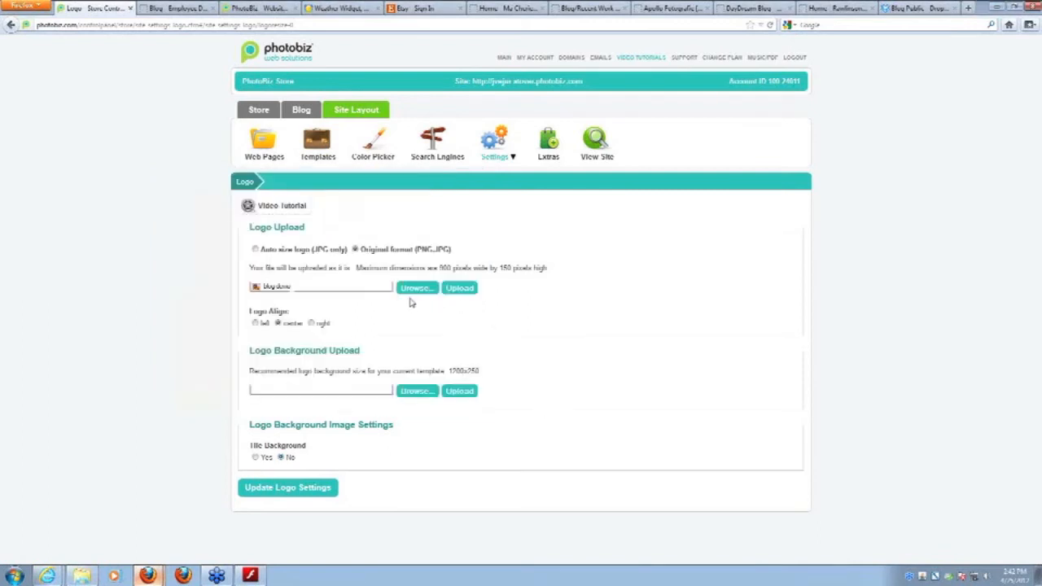
click(459, 289)
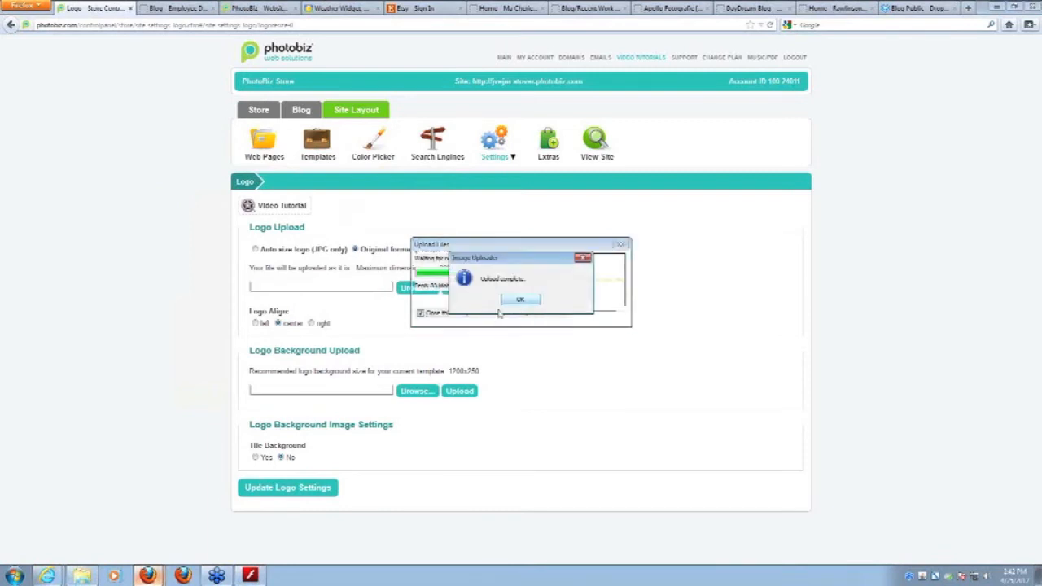
click(520, 307)
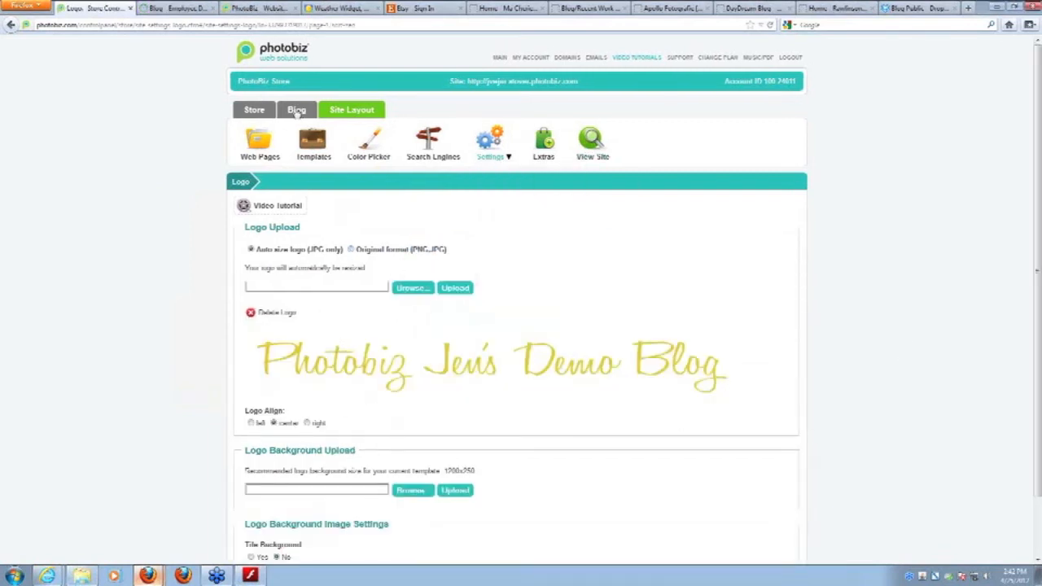
click(178, 8)
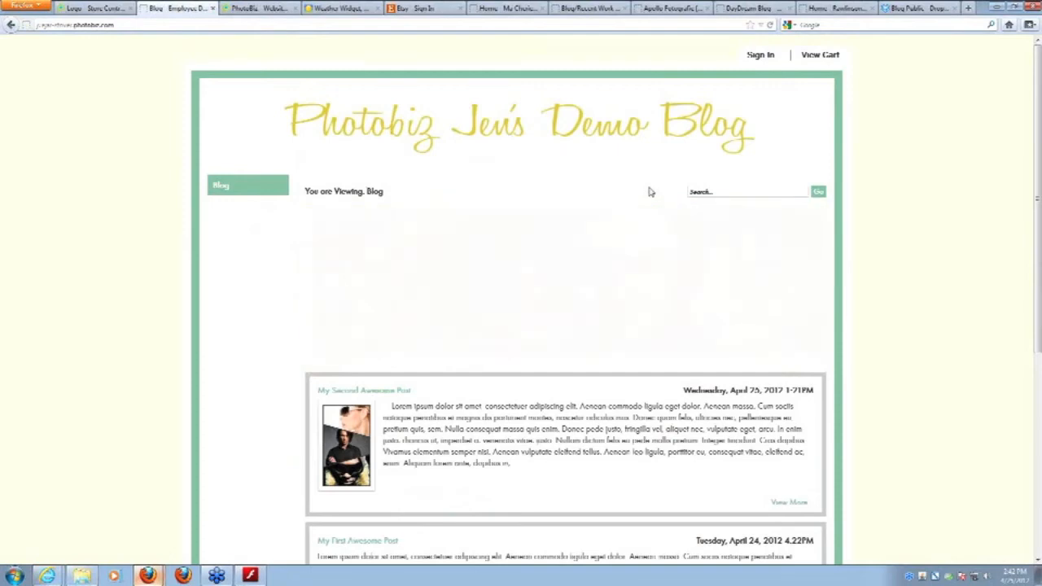
click(97, 9)
Upload the logo background 1200x250 image as the logo background and reload the demo blog to view it
click(416, 493)
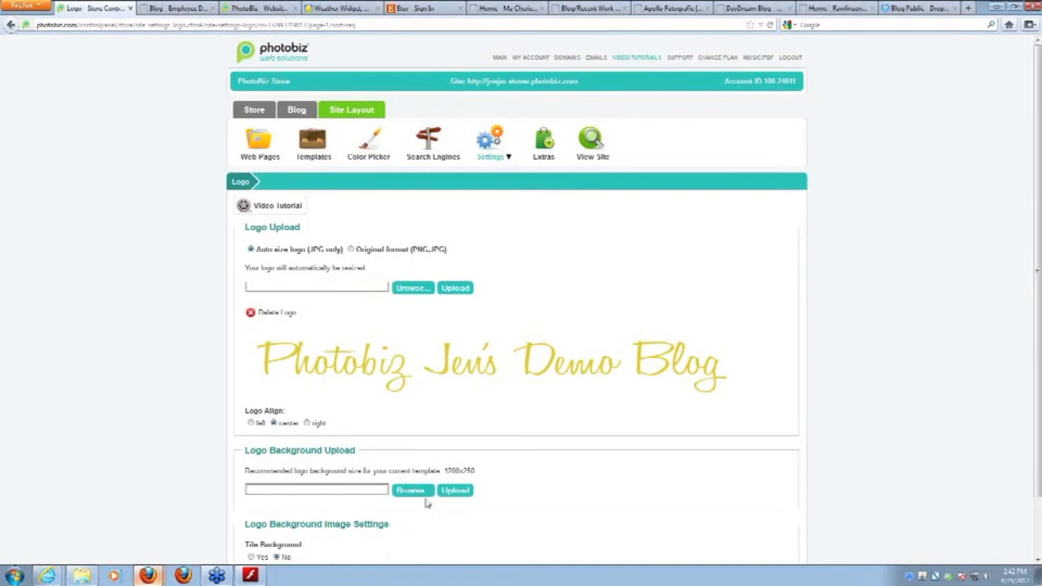
drag(515, 364, 699, 372)
drag(484, 474, 446, 472)
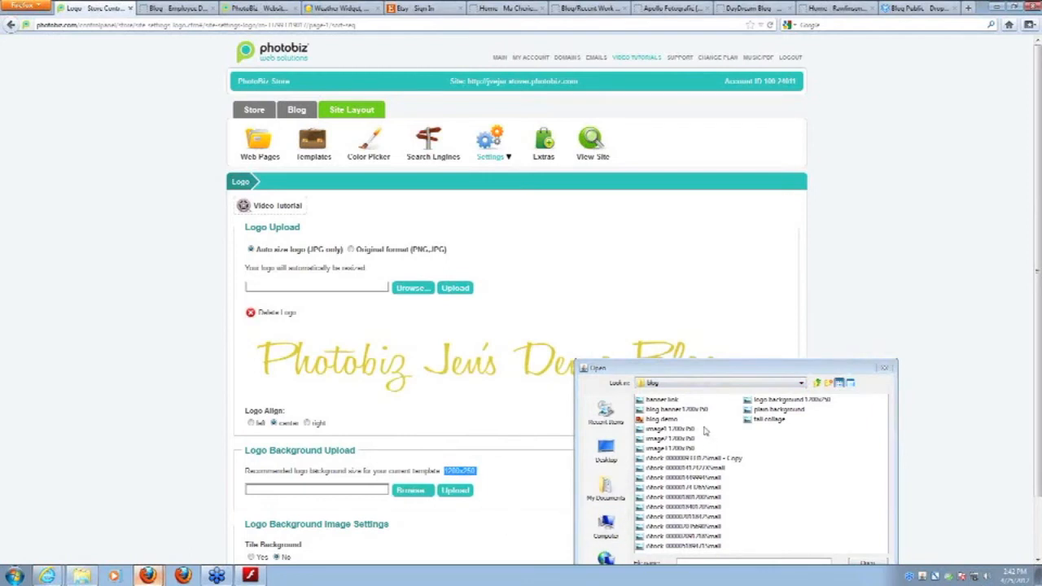
double_click(798, 401)
scroll(621, 493, down, 2)
click(456, 428)
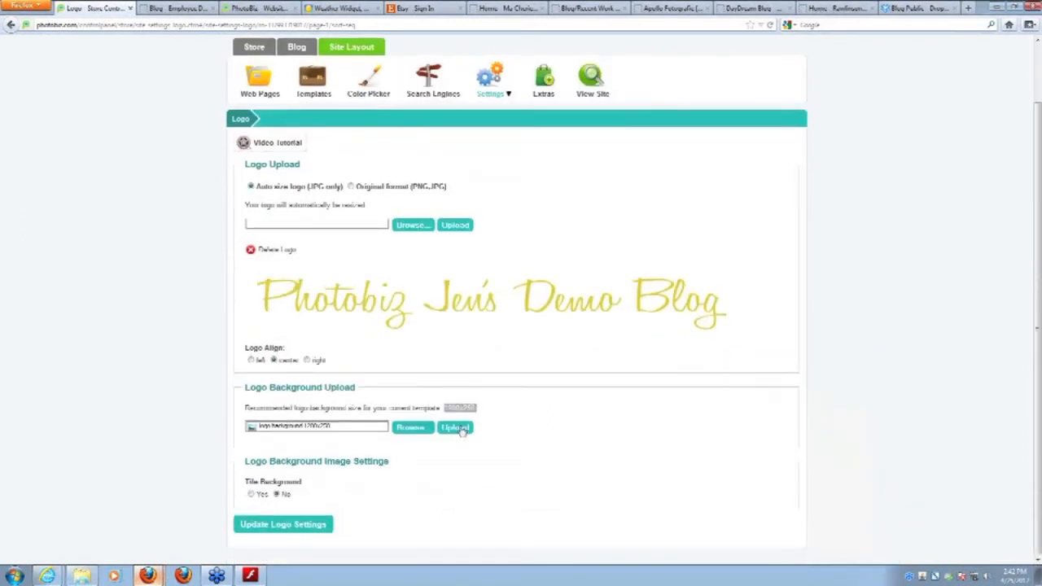
click(521, 299)
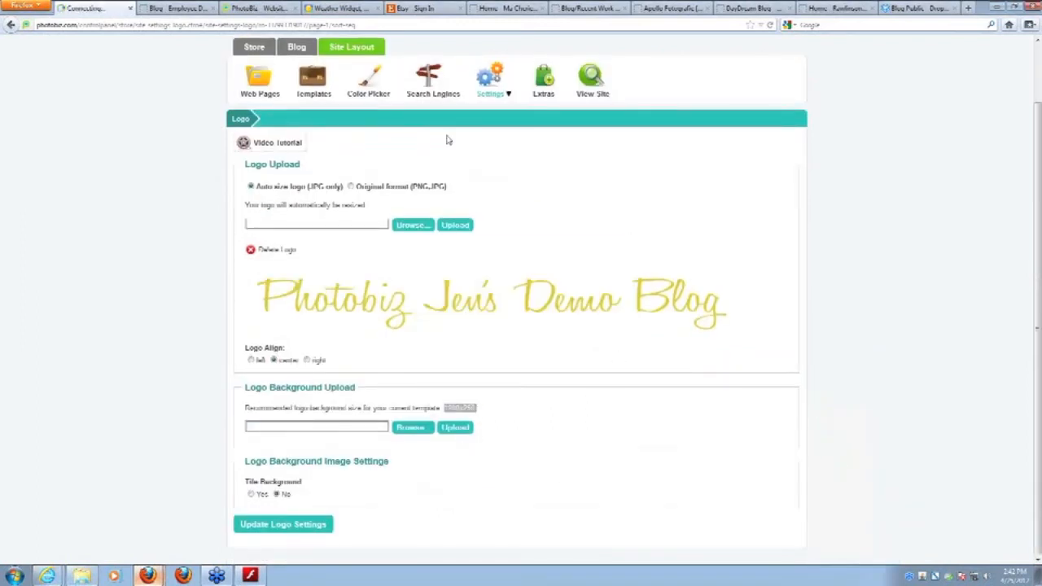
click(173, 8)
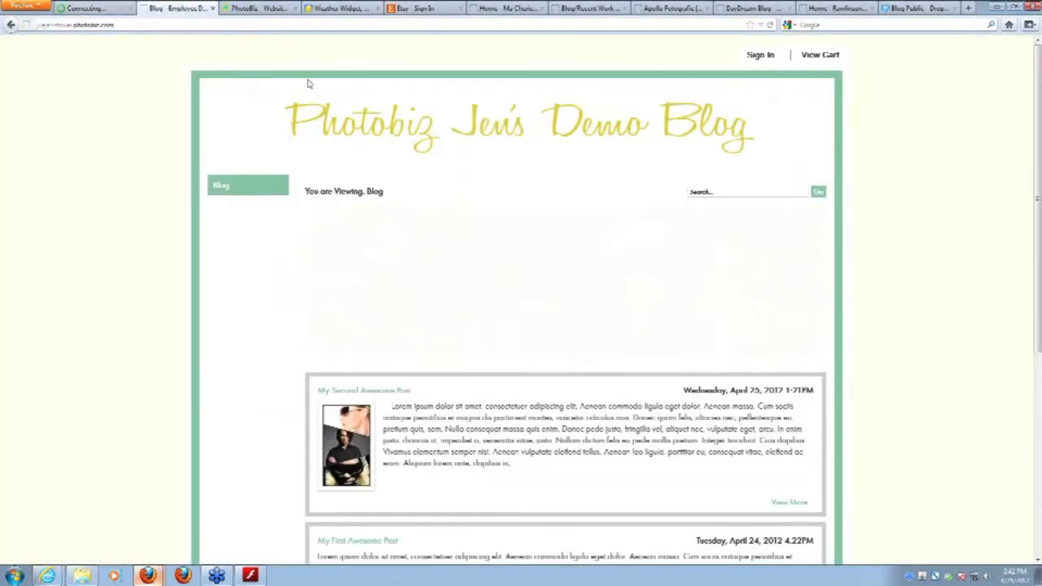
click(770, 26)
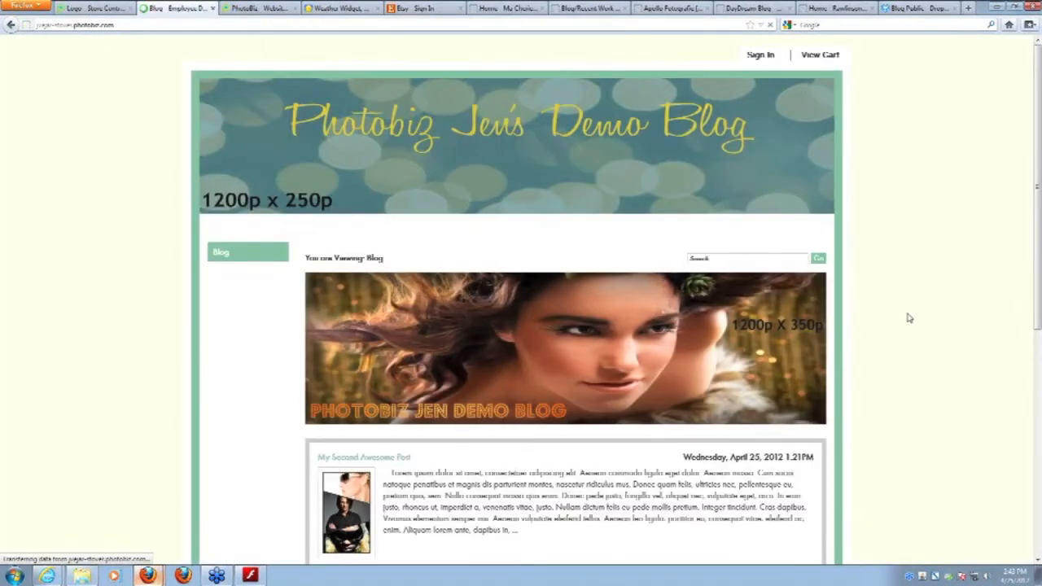
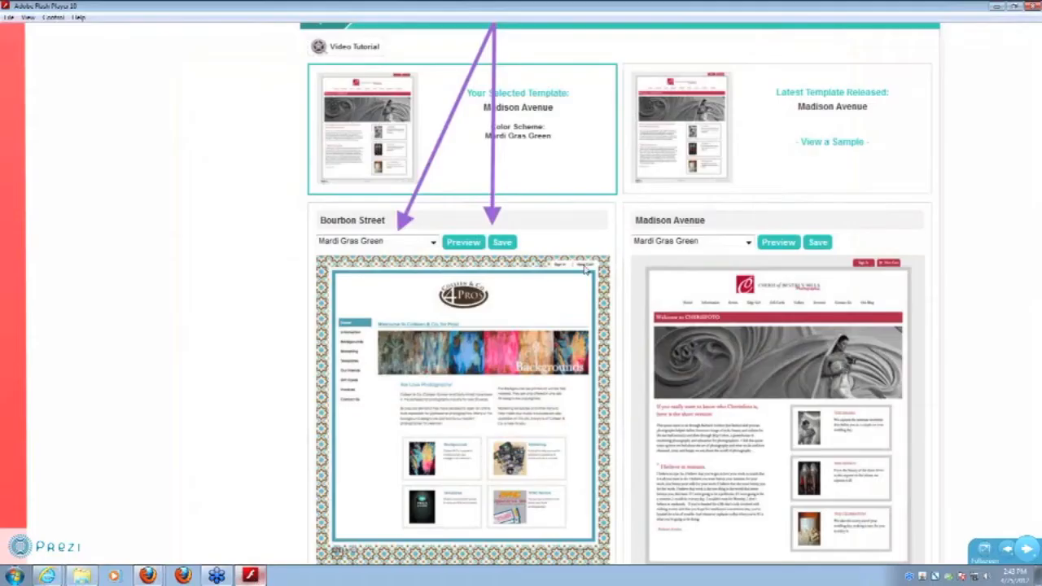
click(1027, 550)
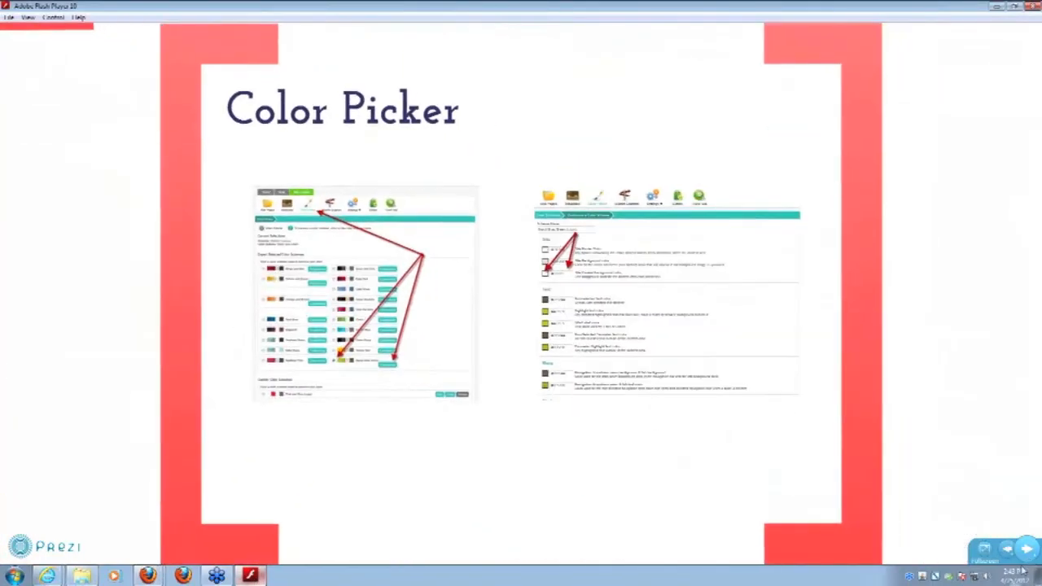
click(1027, 550)
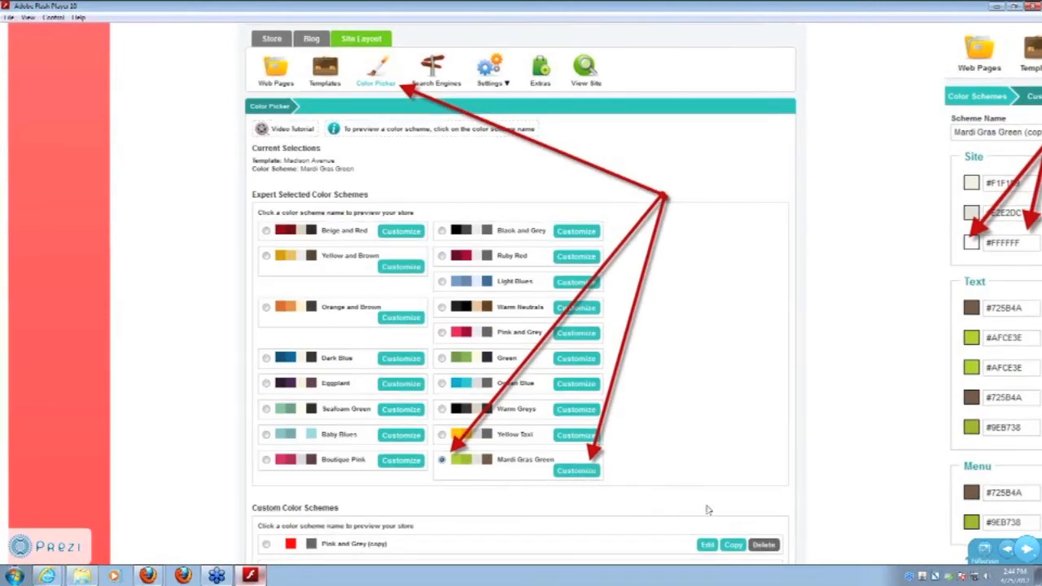
click(1023, 551)
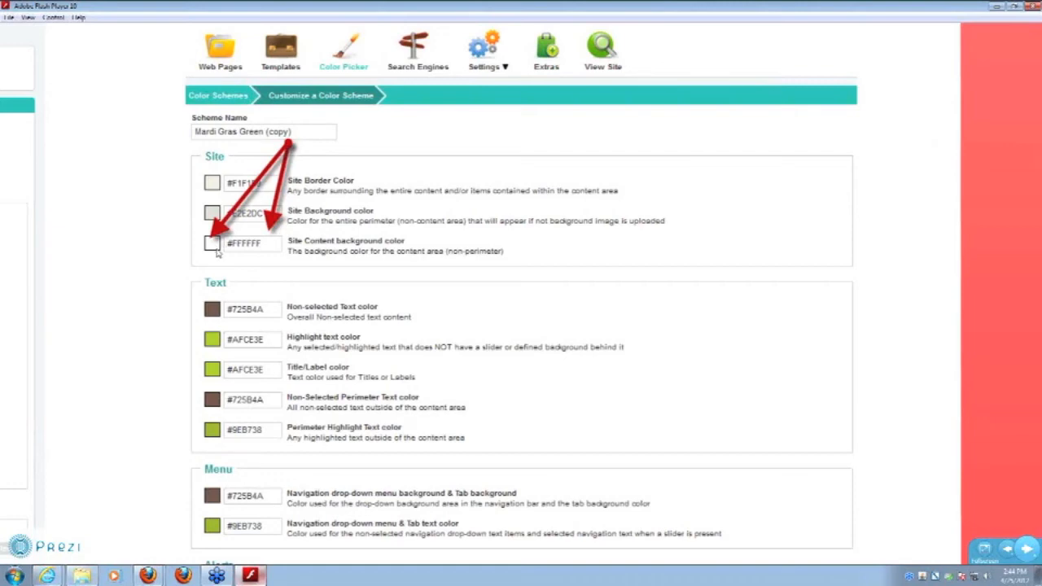
key(Right)
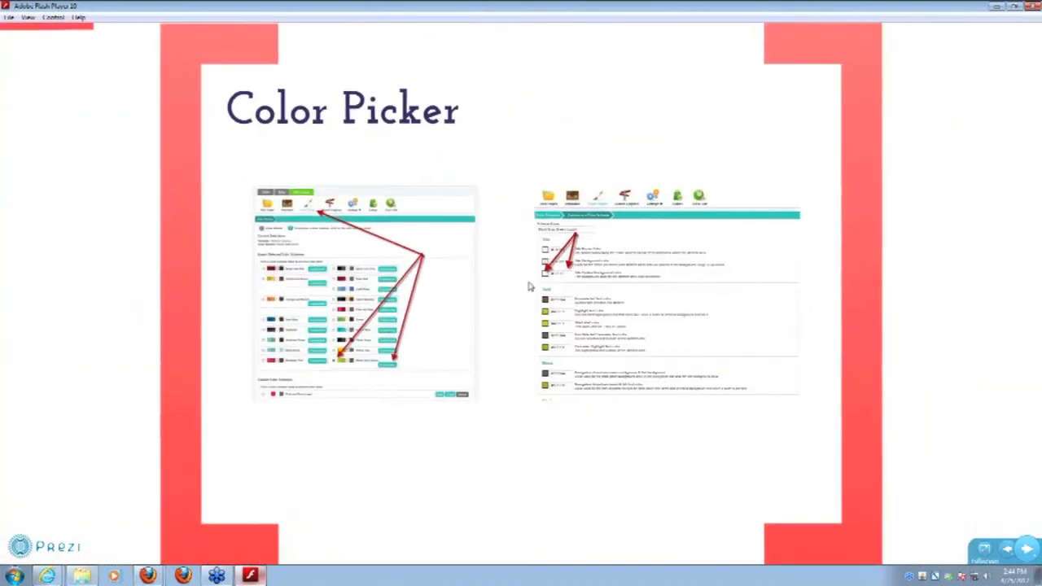
key(Right)
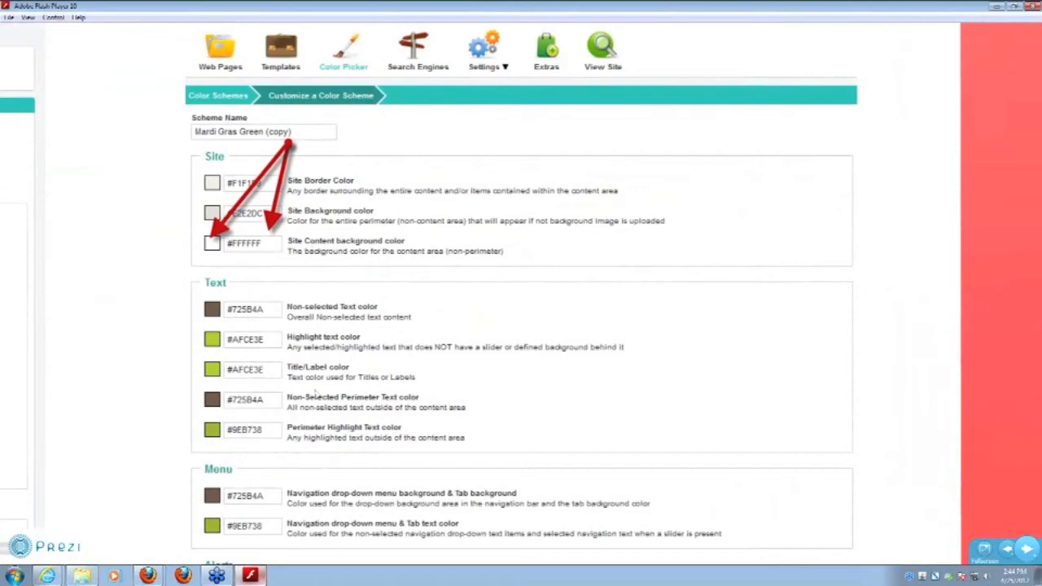
key(Right)
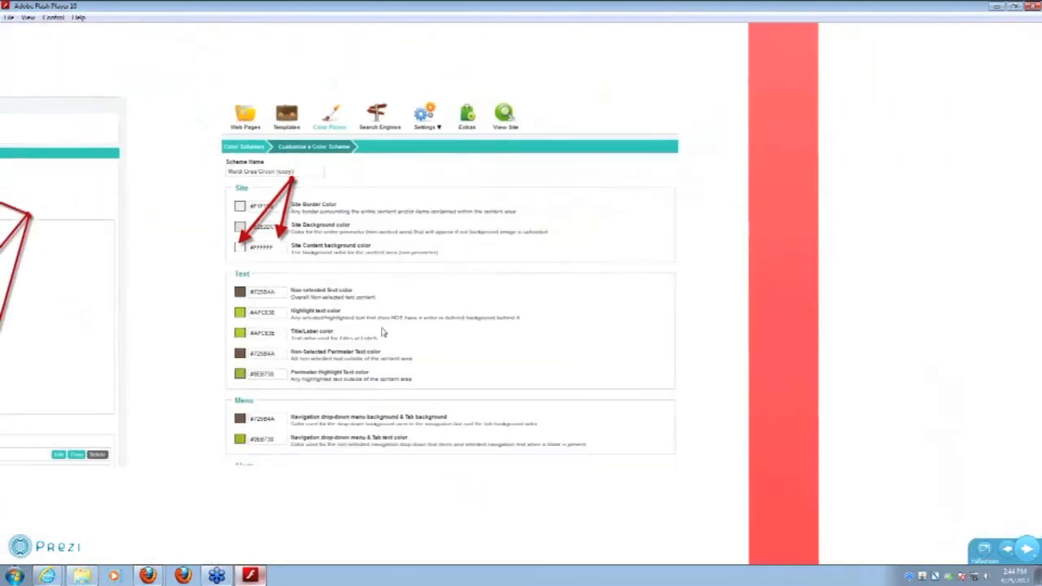
scroll(373, 341, up, 2)
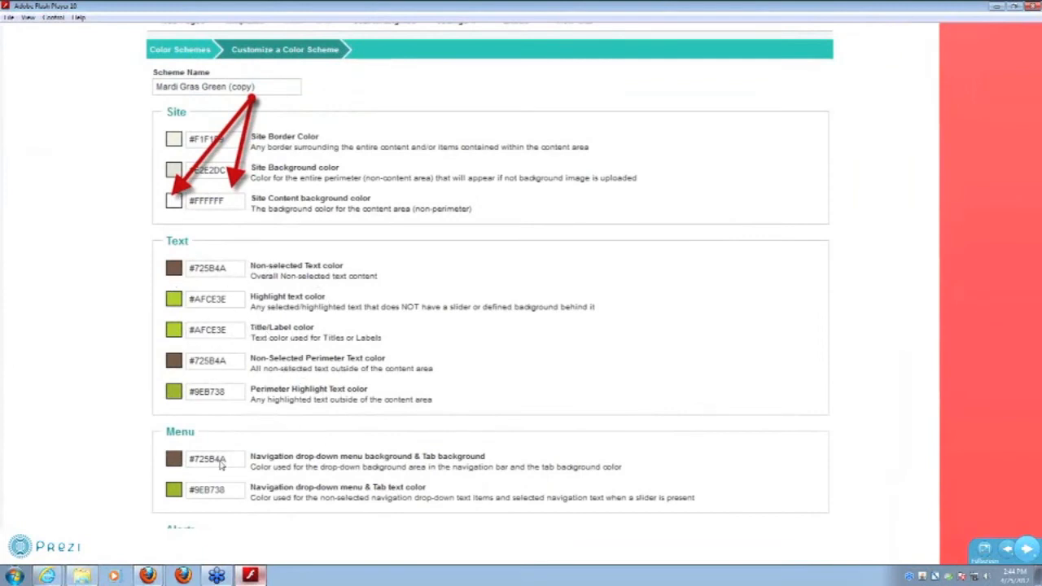
key(alt+Tab)
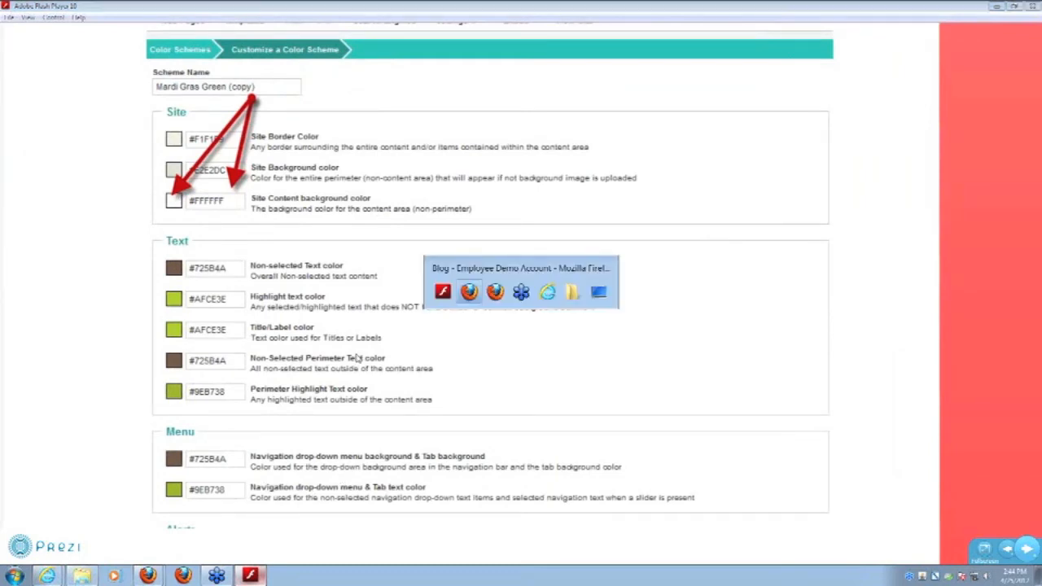
key(Escape)
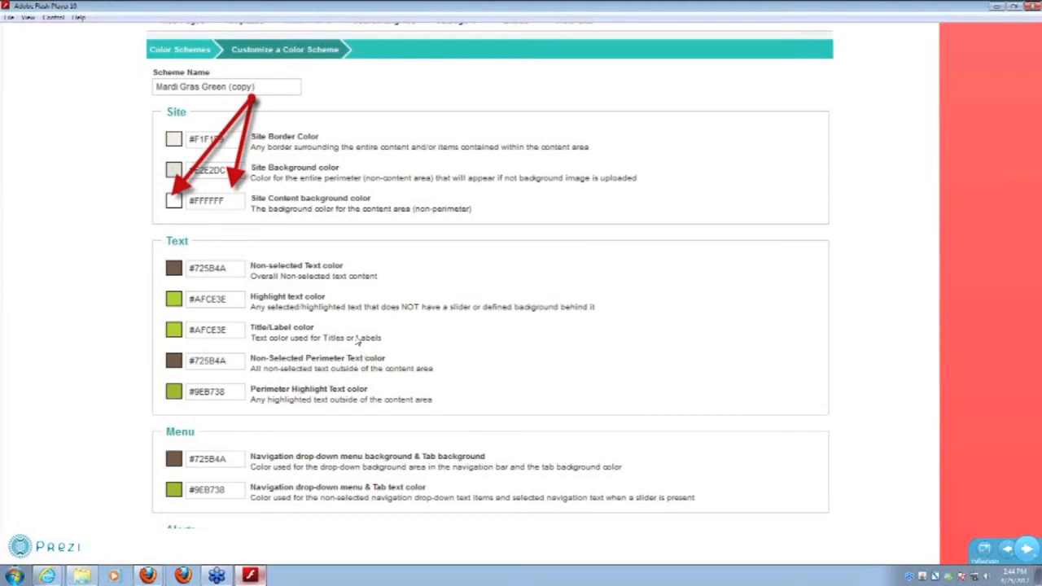
Switch back to the demo blog's Firefox window and open the Seafoam Green scheme for customizing in the store control panel's Color Picker
click(148, 575)
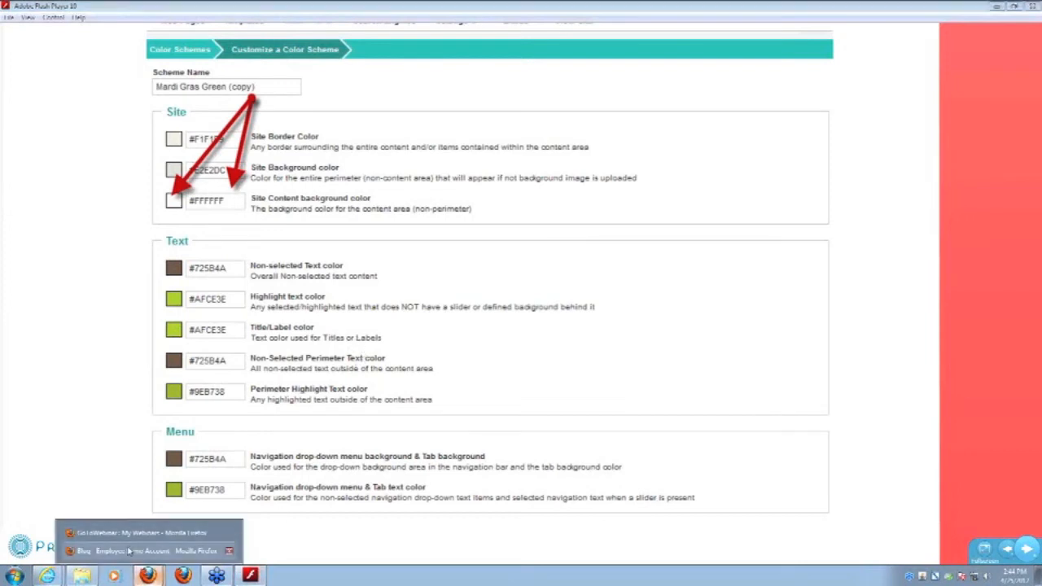
click(127, 551)
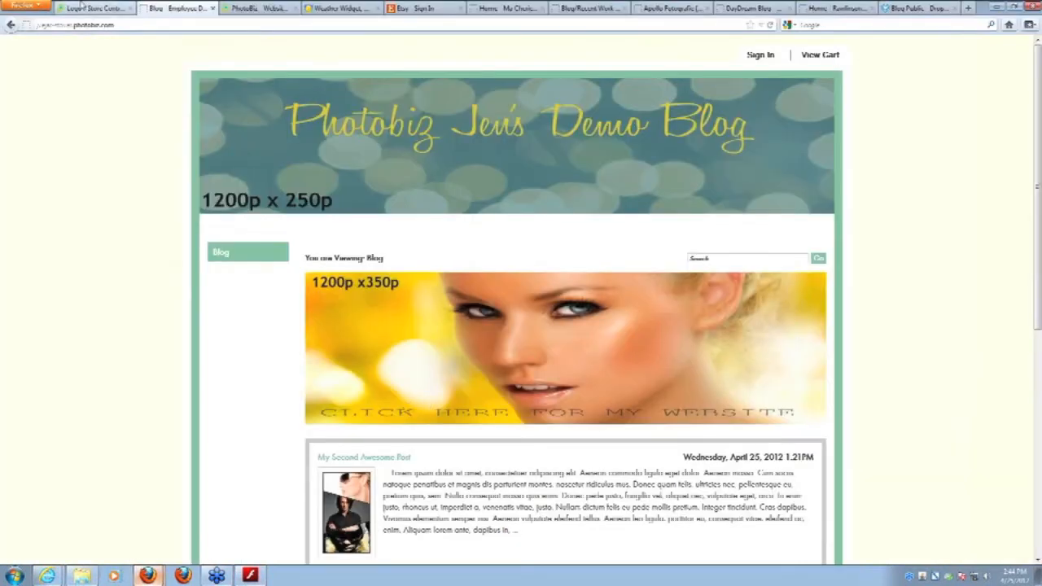
click(81, 7)
click(373, 90)
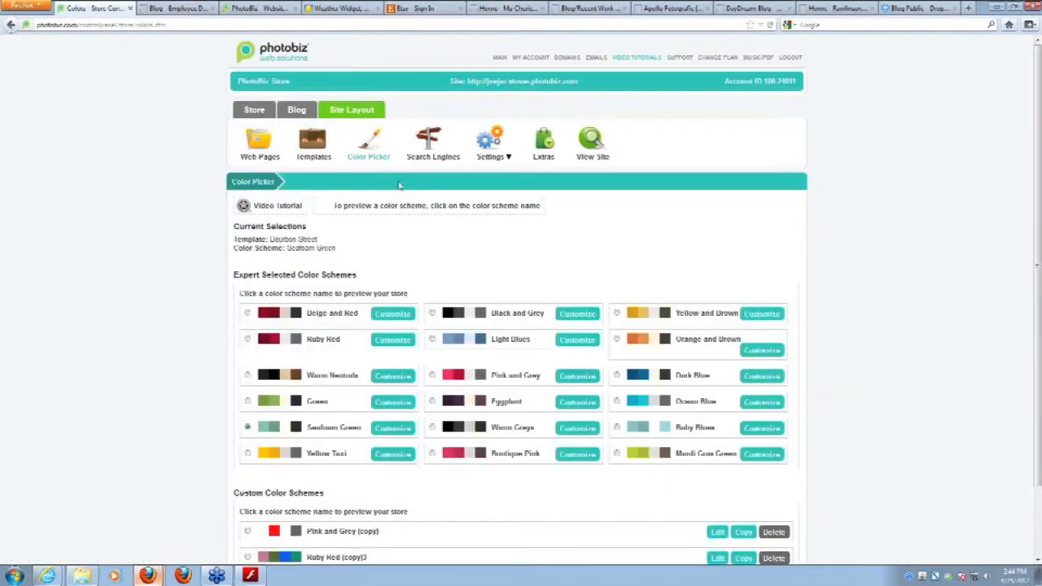
scroll(424, 350, down, 3)
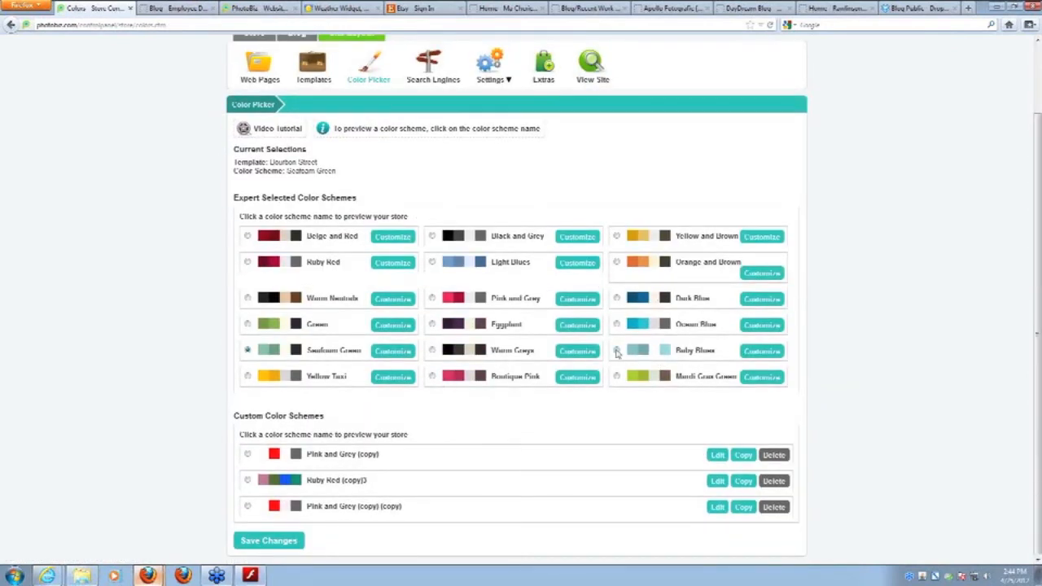
click(401, 358)
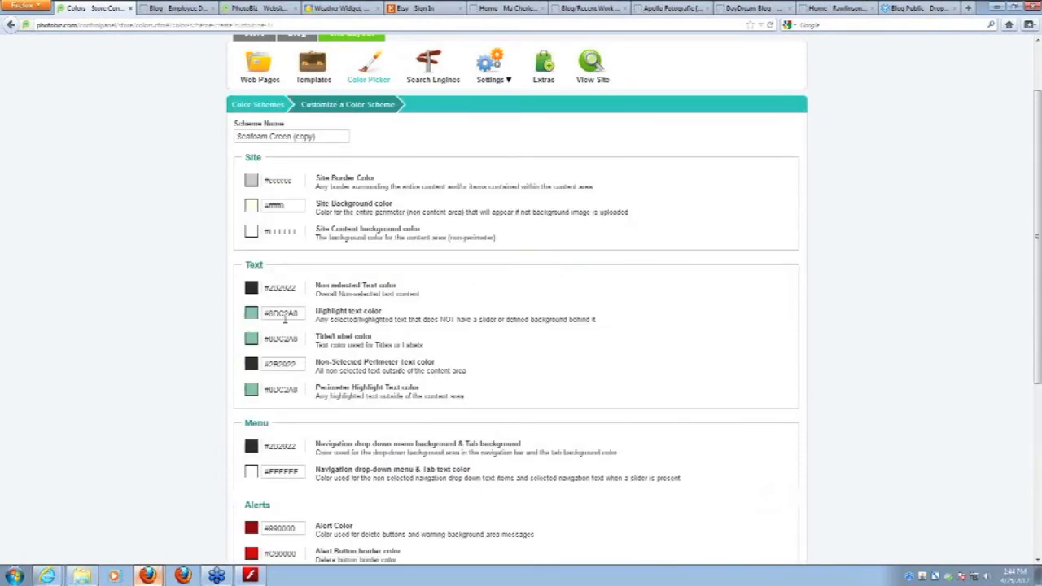
Look over the Seafoam Green copy's color settings and set the Site Background color to a red shade, #C94432
scroll(410, 309, down, 4)
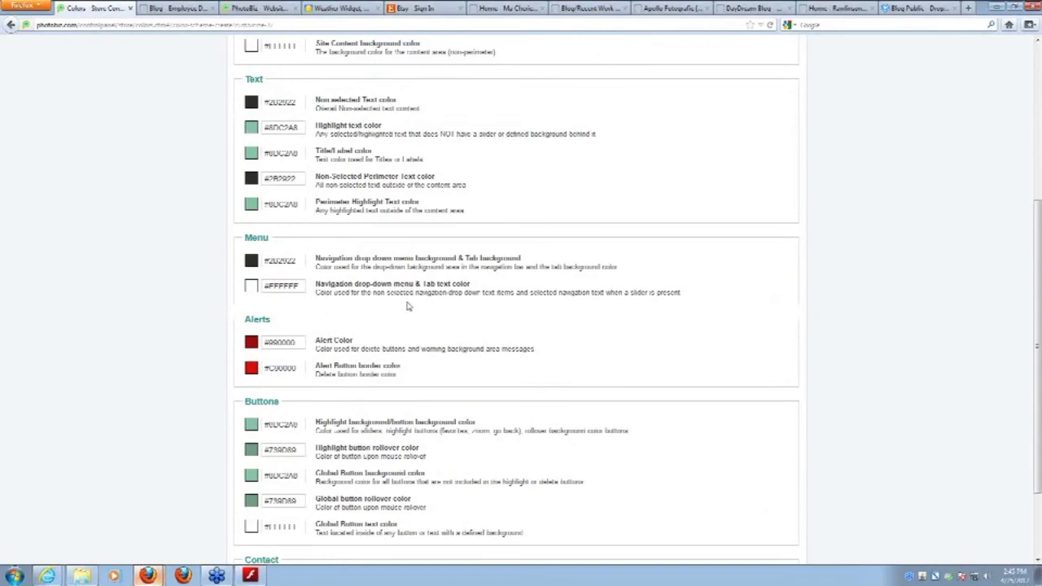
scroll(409, 309, down, 2)
scroll(410, 290, up, 4)
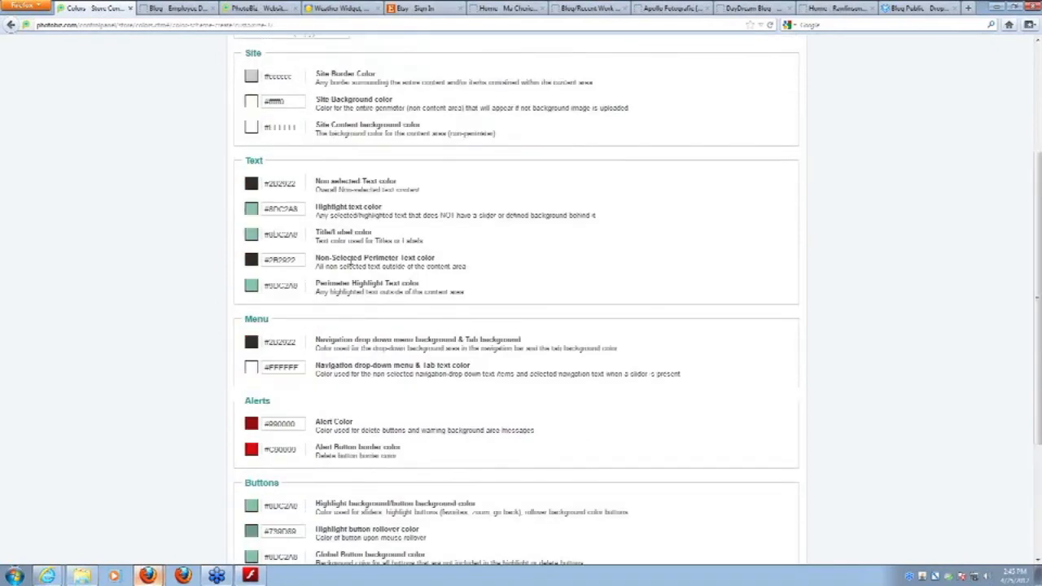
scroll(346, 407, up, 3)
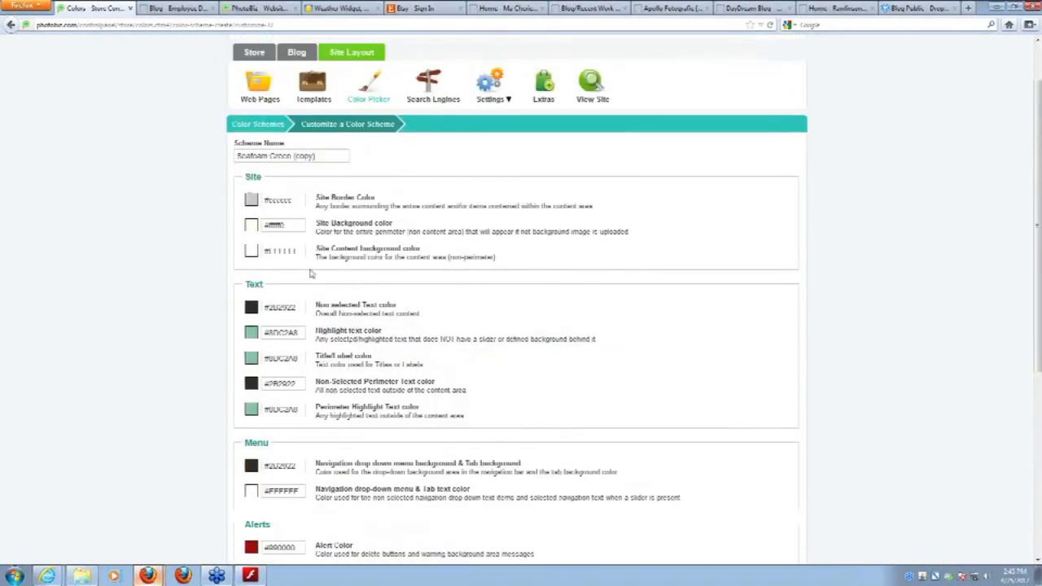
click(277, 227)
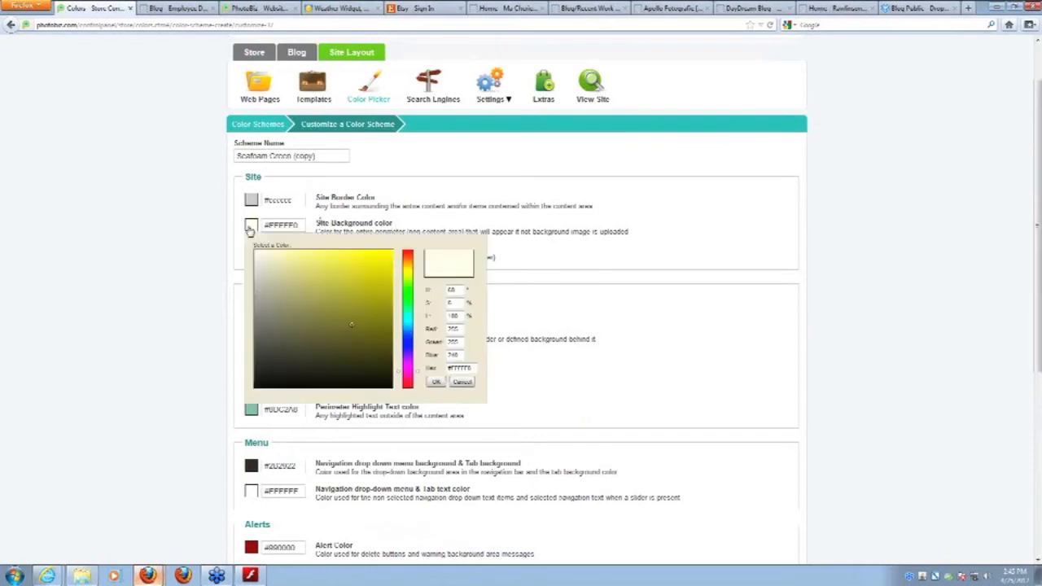
click(410, 261)
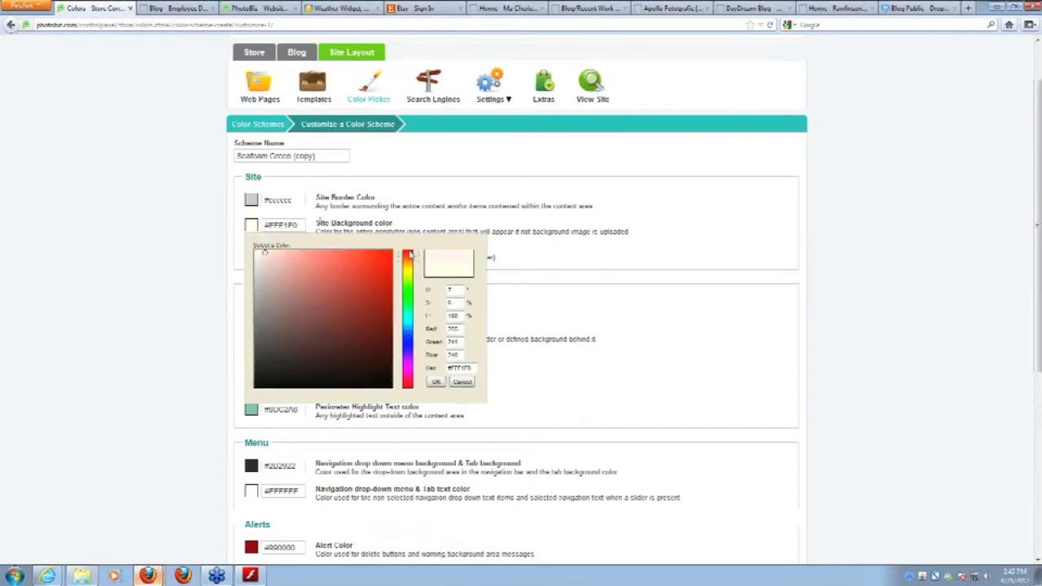
click(371, 279)
mouse_move(332, 271)
mouse_down()
mouse_move(323, 267)
mouse_move(357, 280)
mouse_up()
click(436, 383)
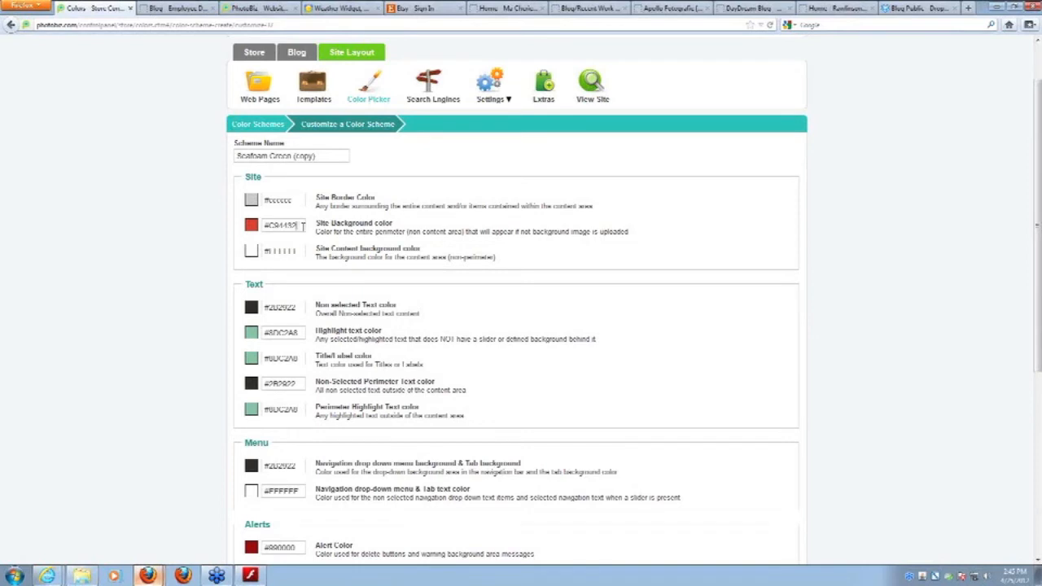
drag(297, 226, 263, 228)
click(190, 405)
scroll(239, 473, down, 5)
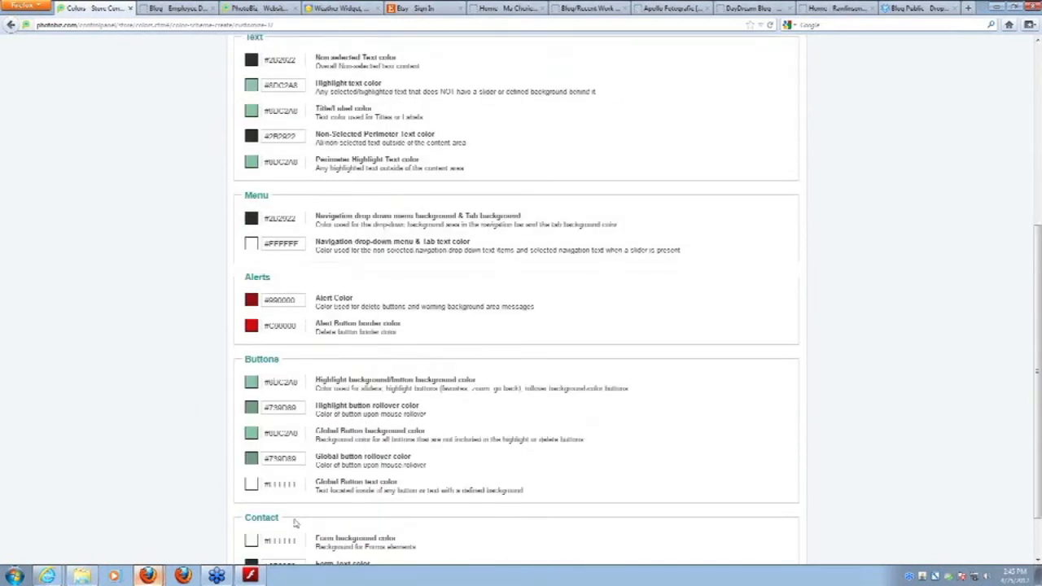
Save the Seafoam Green copy's color changes, check the demo blog, and return to the scheme's settings
click(269, 540)
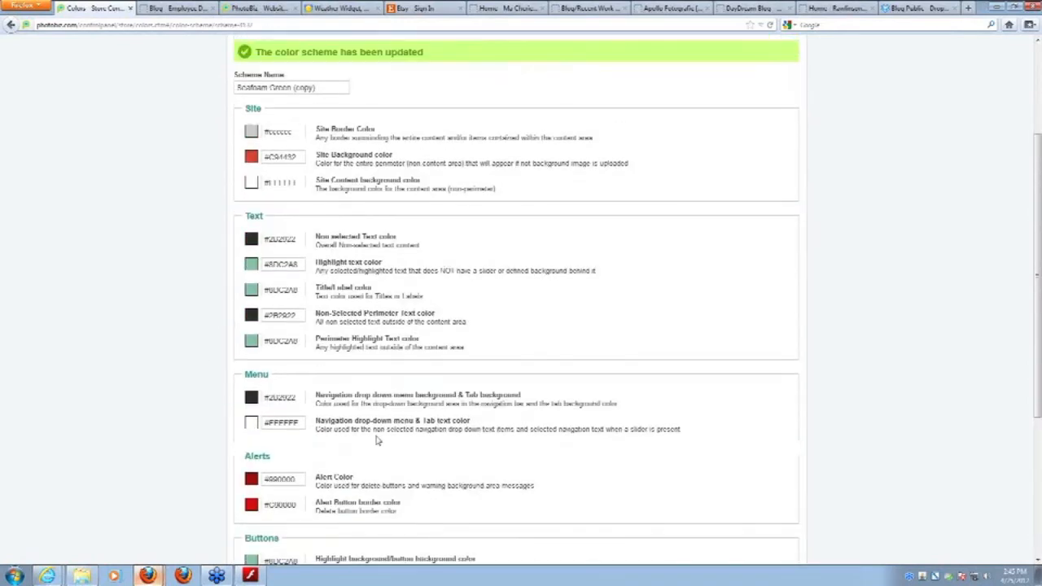
scroll(404, 359, up, 3)
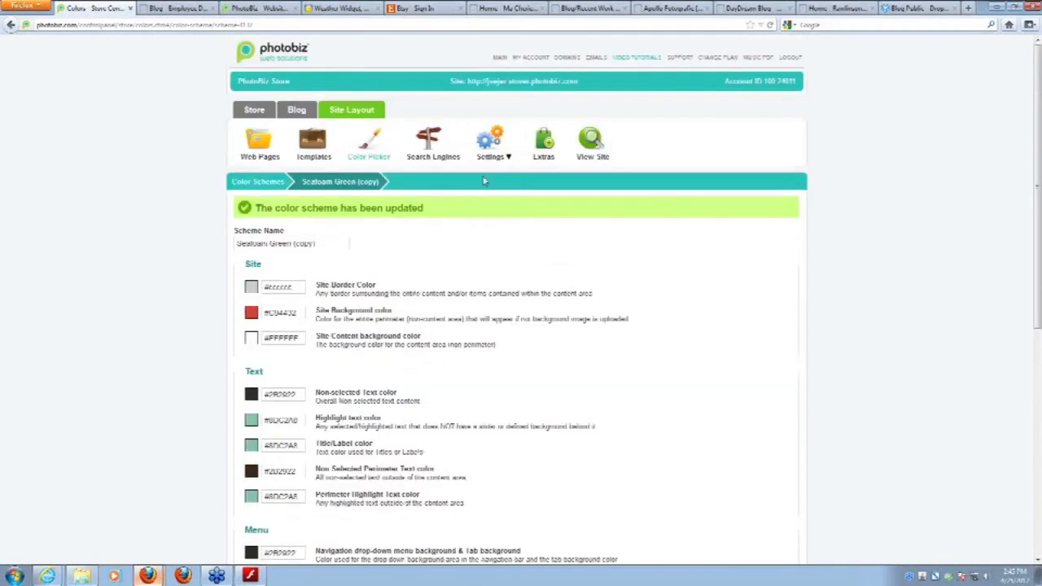
click(186, 10)
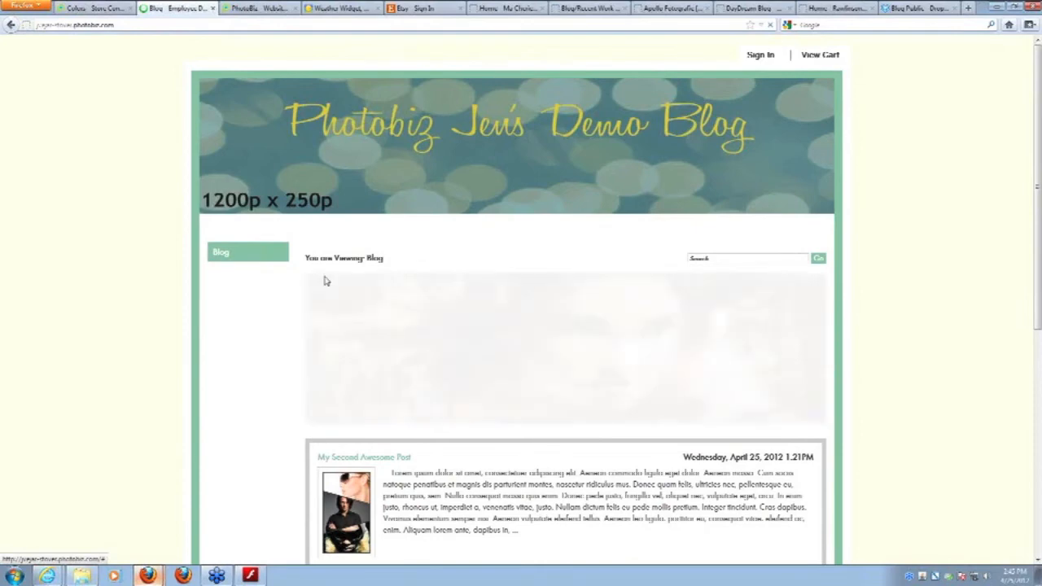
click(96, 10)
Apply the Seafoam Green (copy) custom color scheme to the site and view the demo blog
scroll(81, 384, down, 5)
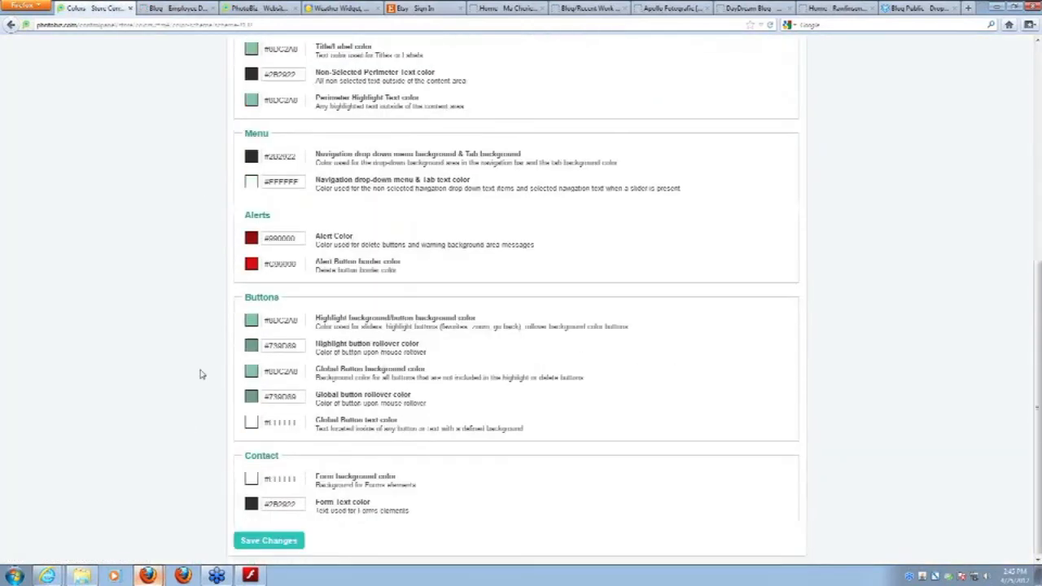
scroll(205, 373, up, 4)
click(262, 124)
scroll(221, 398, down, 2)
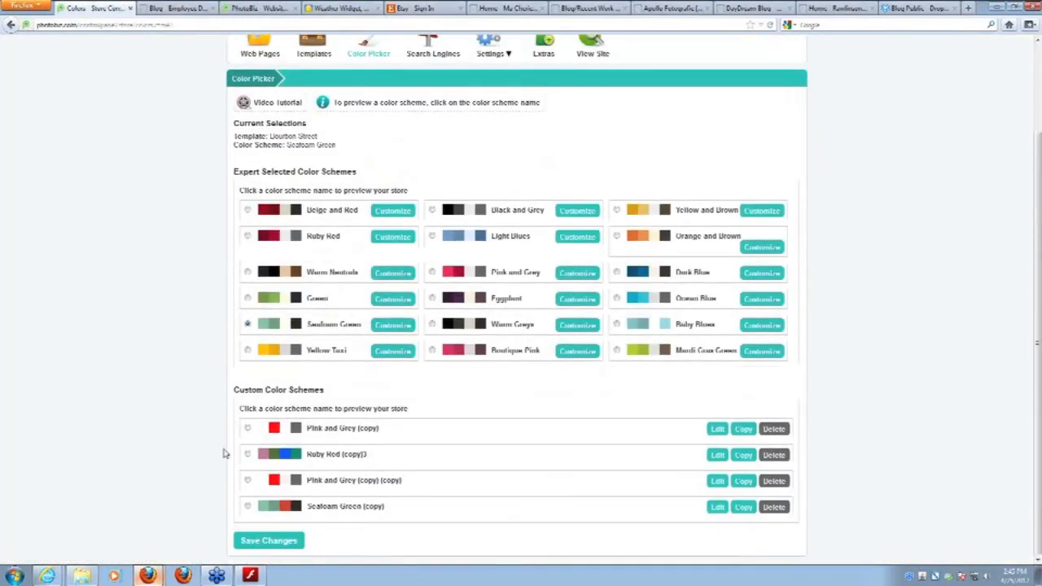
click(248, 507)
click(256, 540)
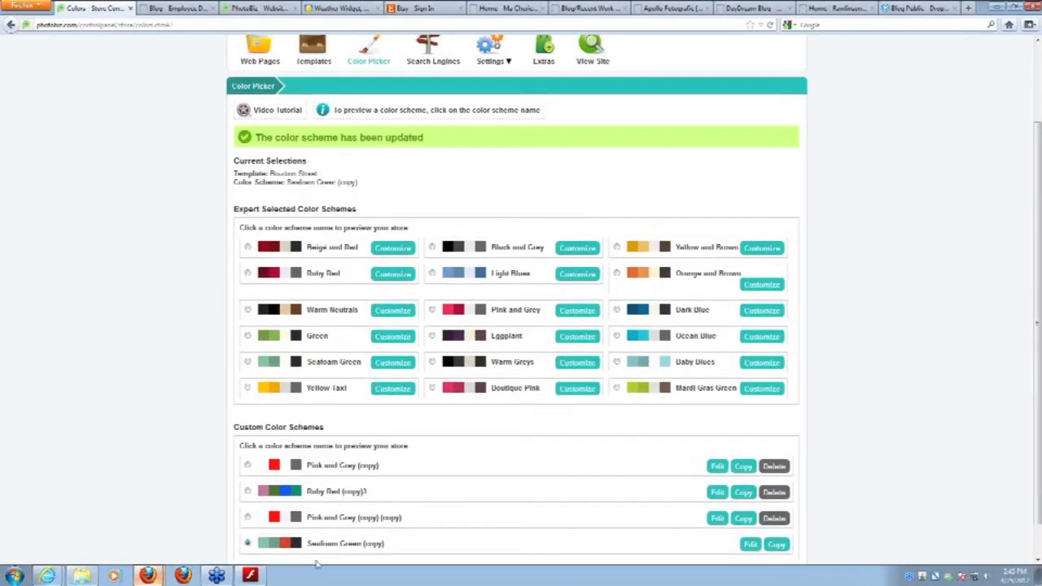
scroll(317, 546, down, 1)
scroll(342, 545, up, 2)
scroll(342, 546, up, 2)
click(602, 162)
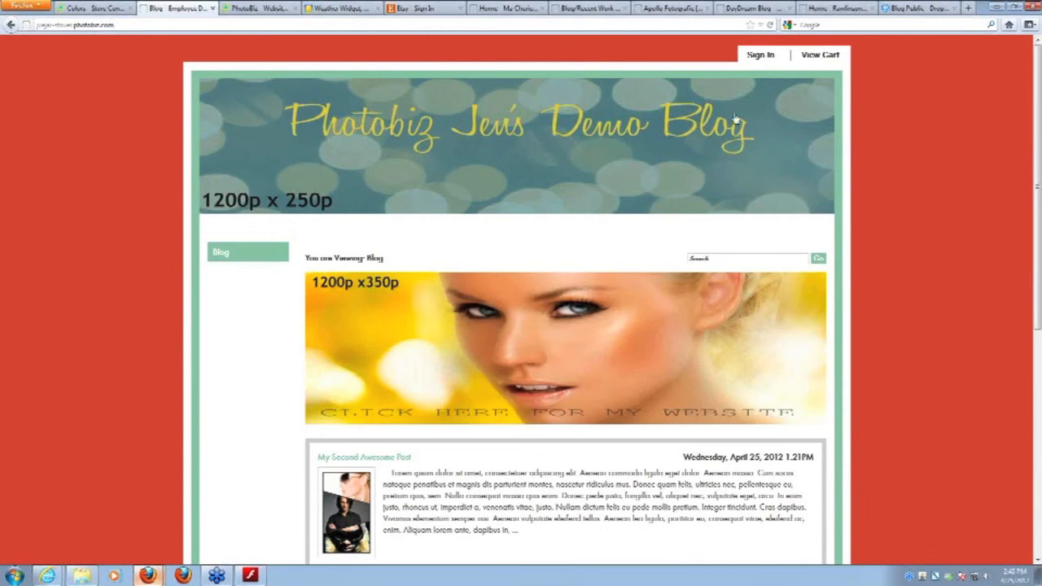
Open the site's Background settings from the control panel and allow the image uploader application to run
click(94, 8)
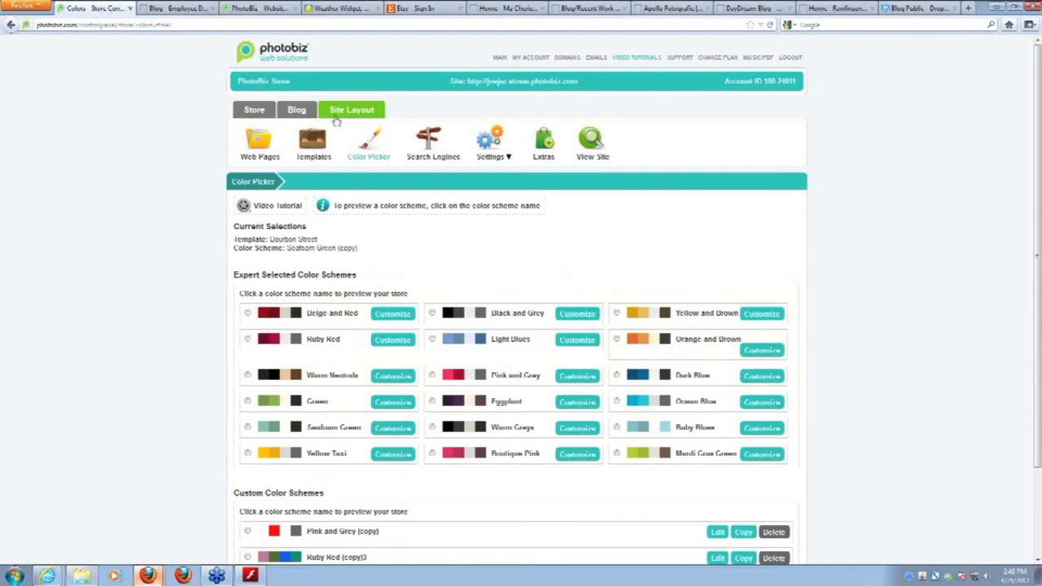
click(492, 149)
click(542, 343)
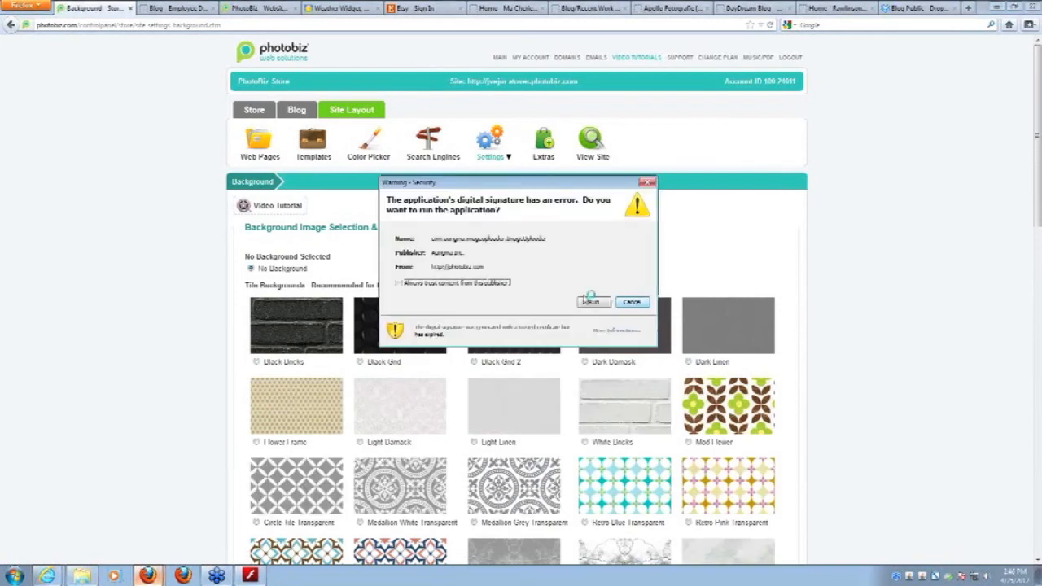
click(594, 302)
mouse_move(496, 159)
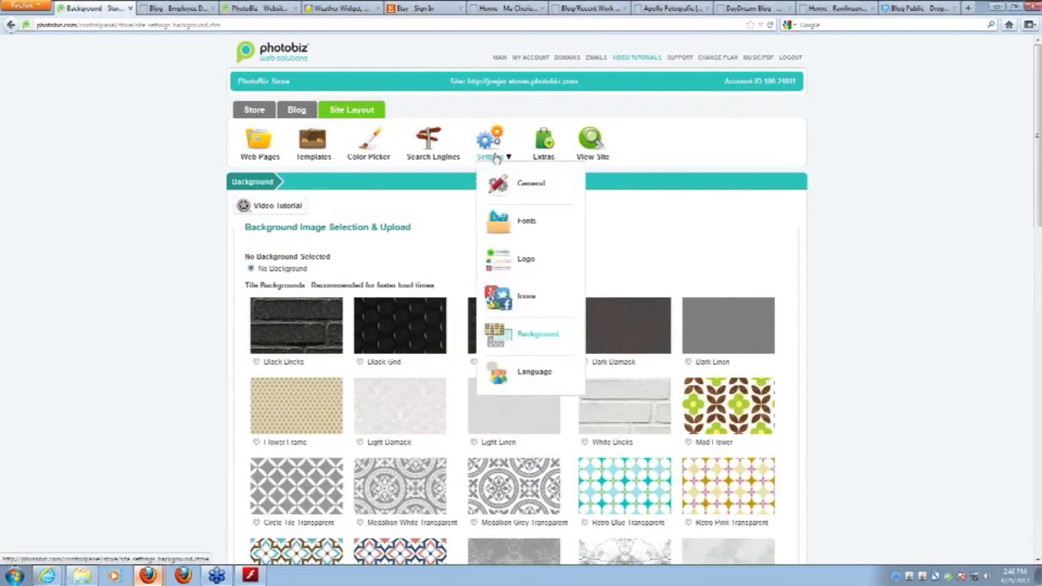
click(541, 336)
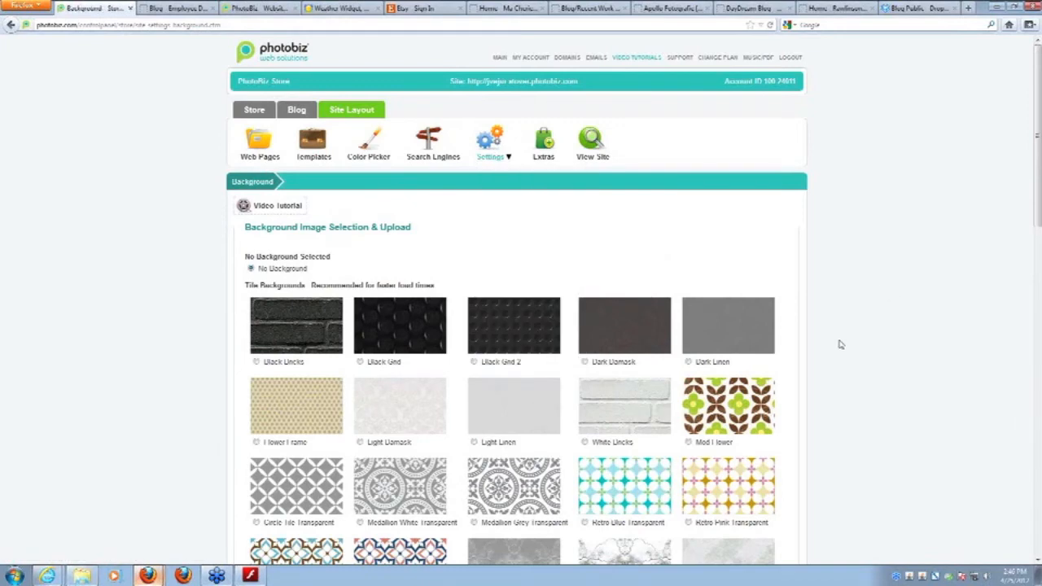
Apply the Medallion White Transparent tile as the site background and reload the demo blog to view it
drag(1038, 221, 1039, 320)
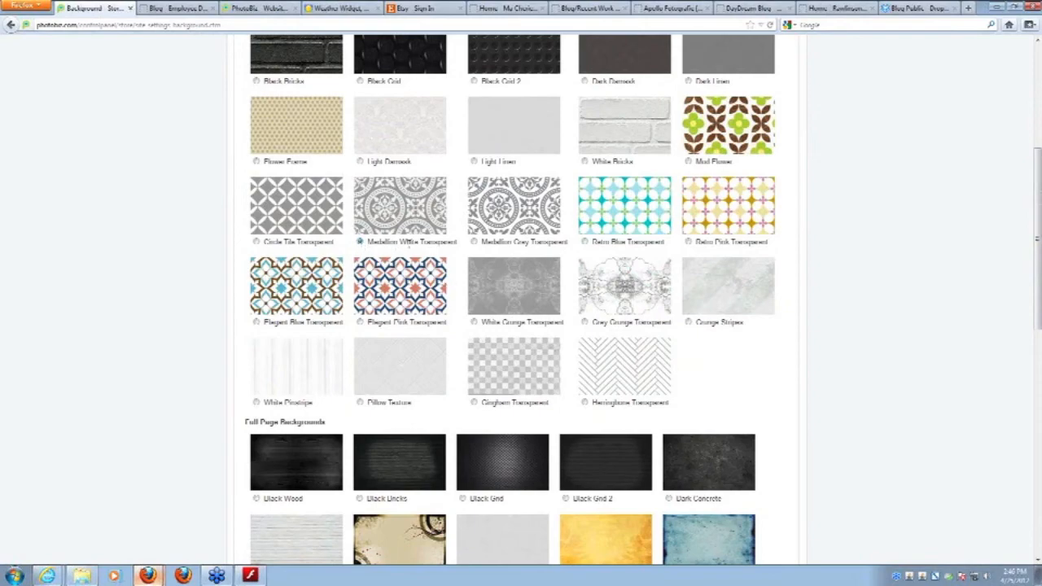
scroll(366, 326, down, 4)
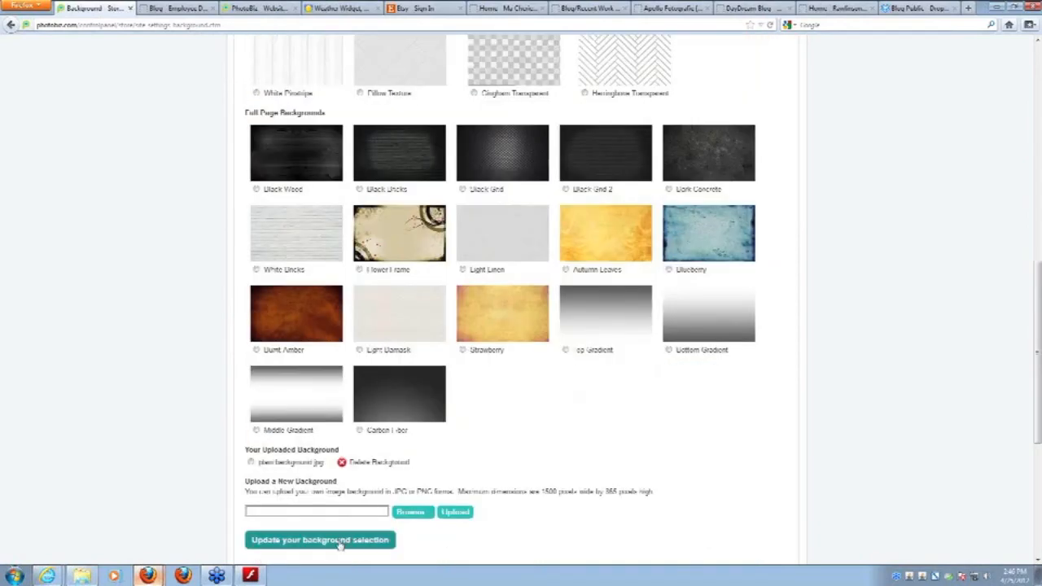
scroll(434, 550, up, 3)
click(176, 8)
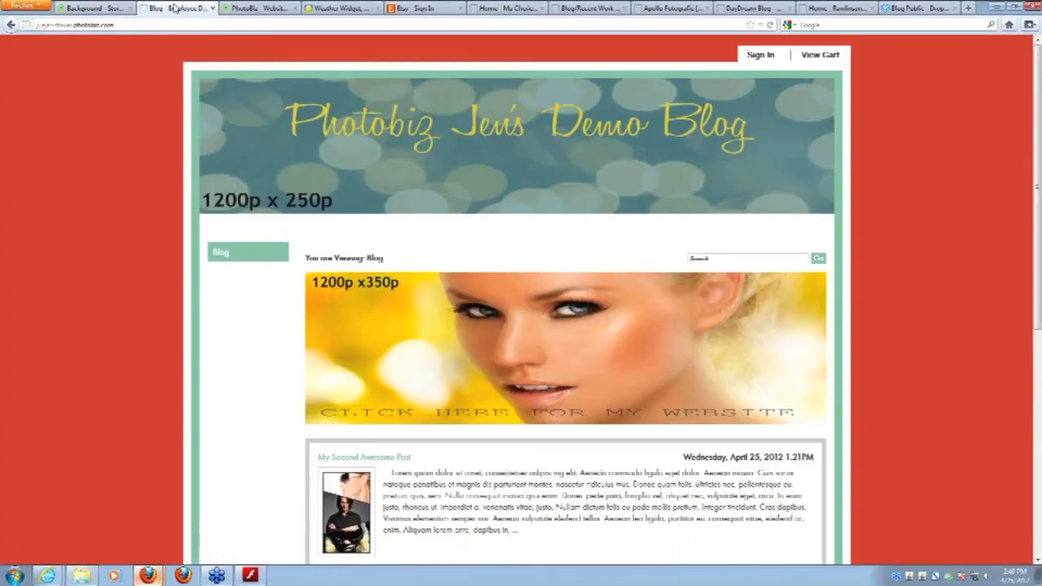
key(F5)
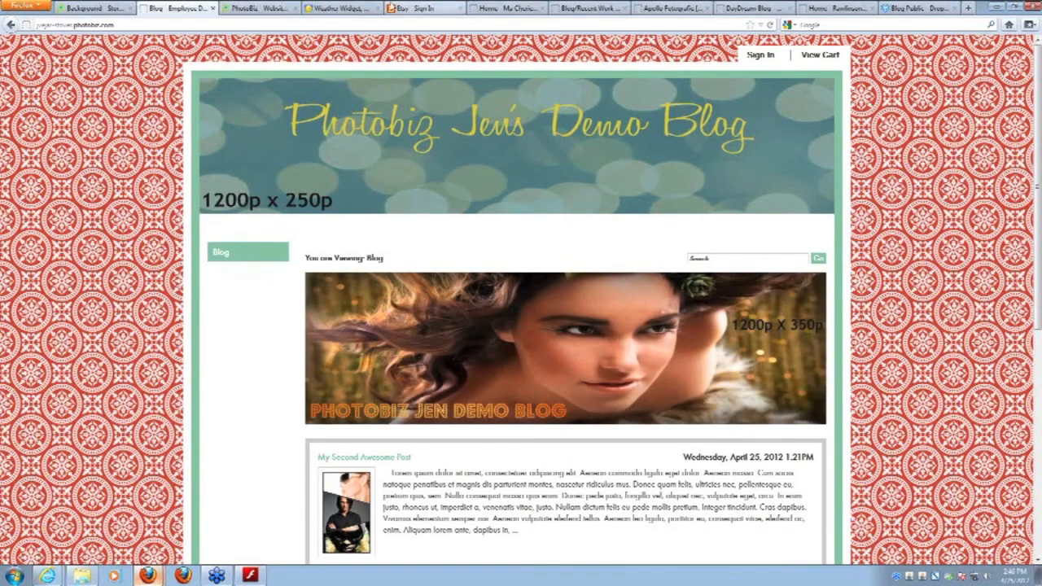
scroll(1016, 289, down, 2)
scroll(1016, 289, up, 2)
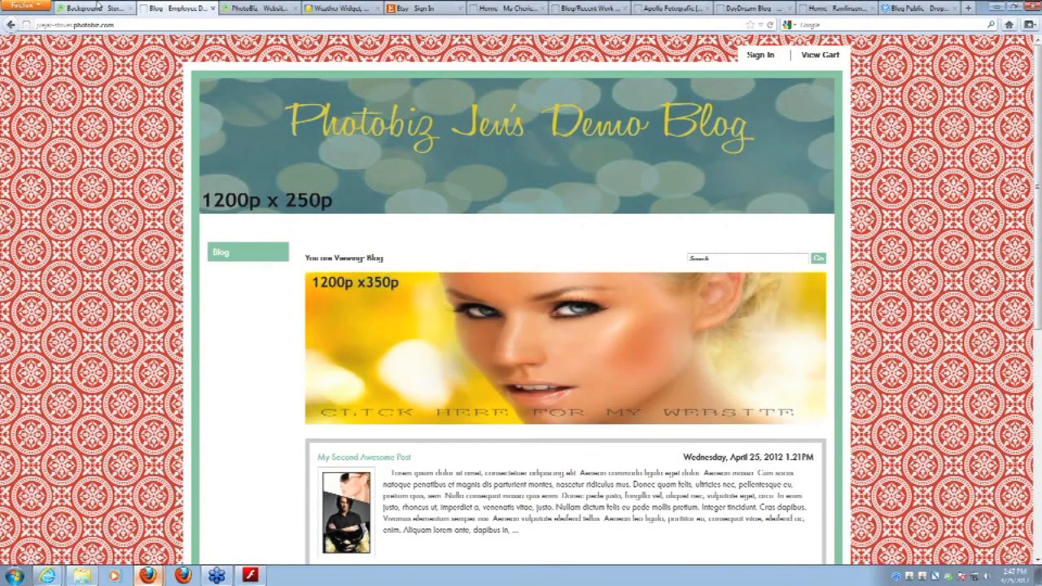
Return to the Background settings and examine the tile and full page backgrounds and the maximum upload dimensions
click(114, 8)
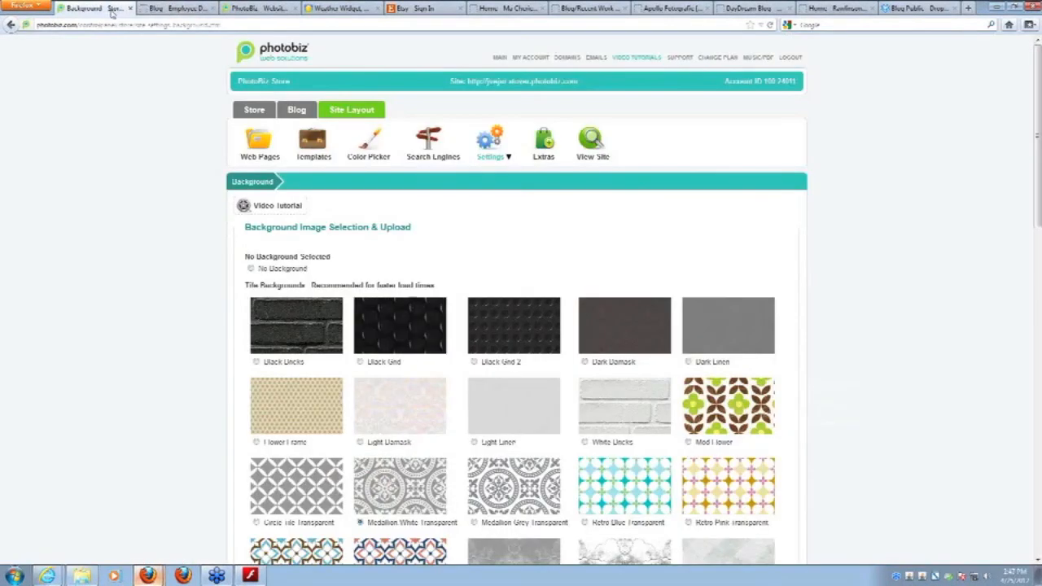
scroll(399, 269, down, 4)
scroll(399, 271, down, 3)
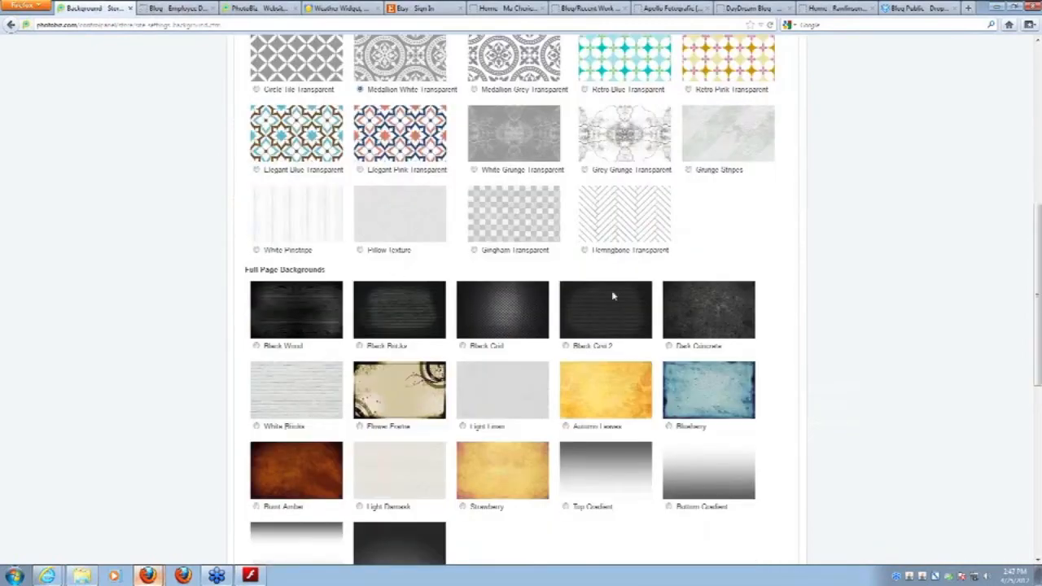
scroll(613, 296, up, 5)
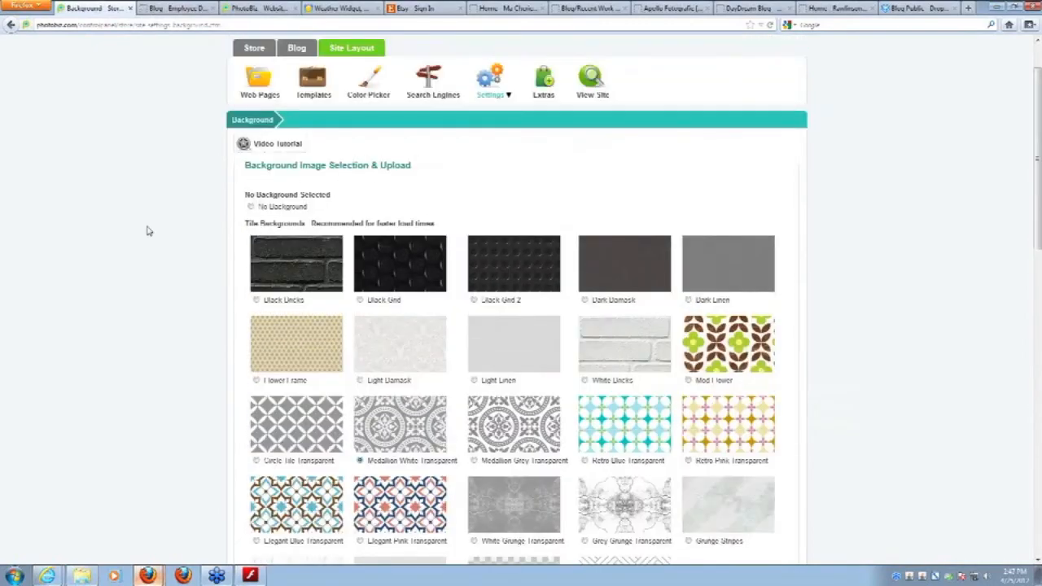
scroll(146, 231, down, 8)
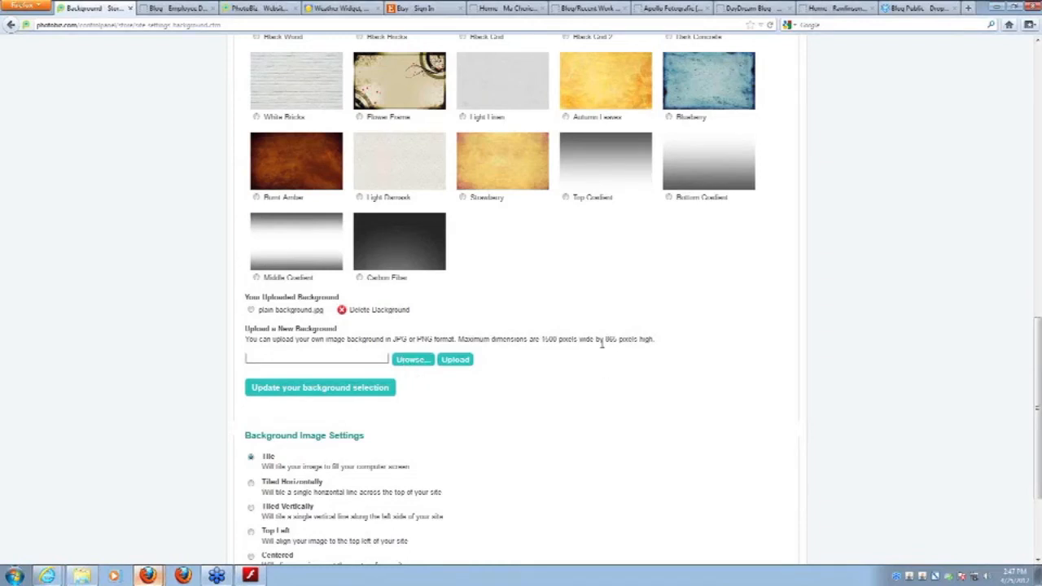
drag(542, 339, 626, 354)
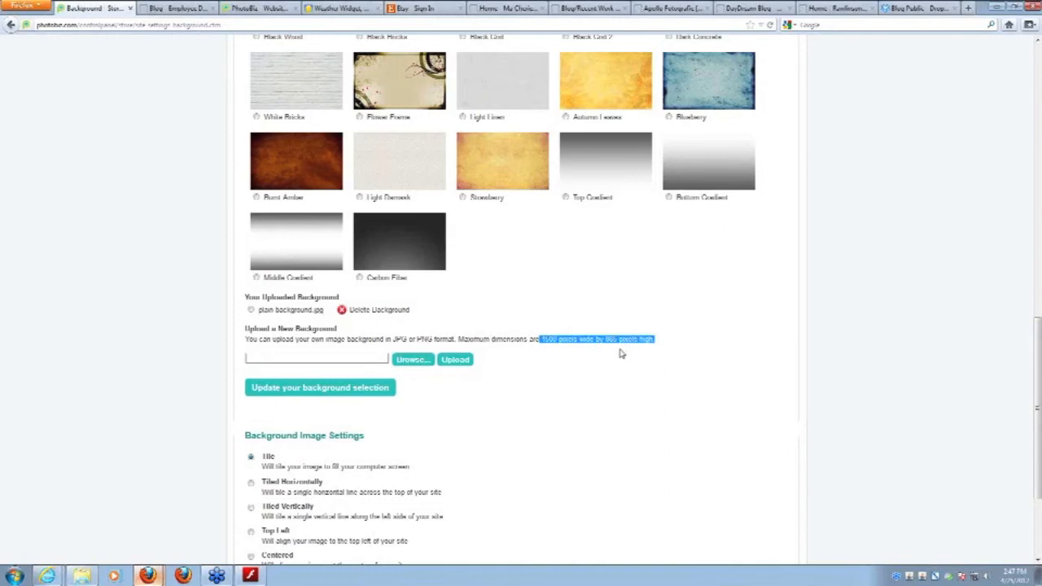
Upload the plain background image from the desktop's blog folder as the new site background
click(411, 360)
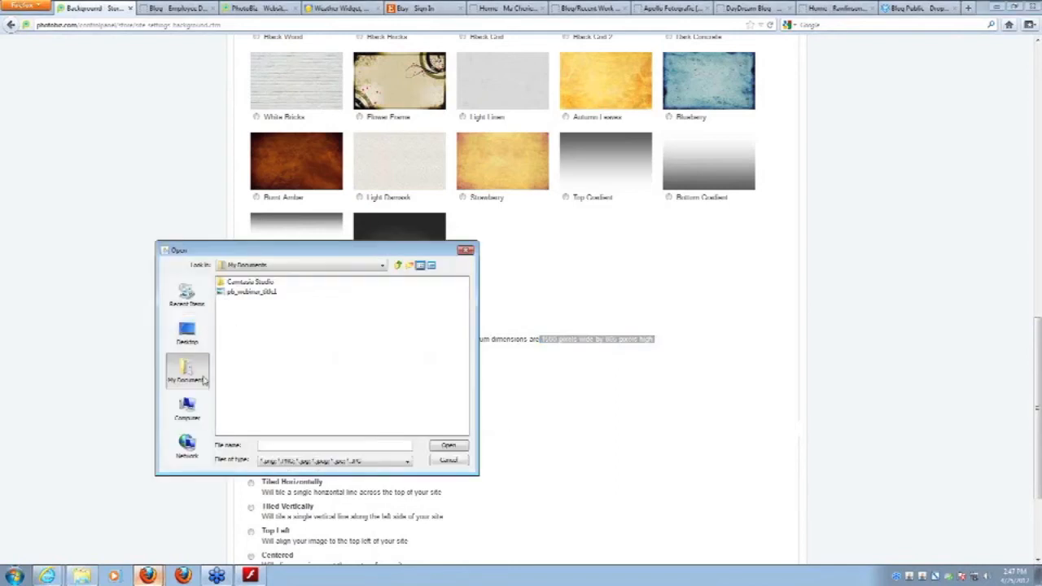
click(186, 335)
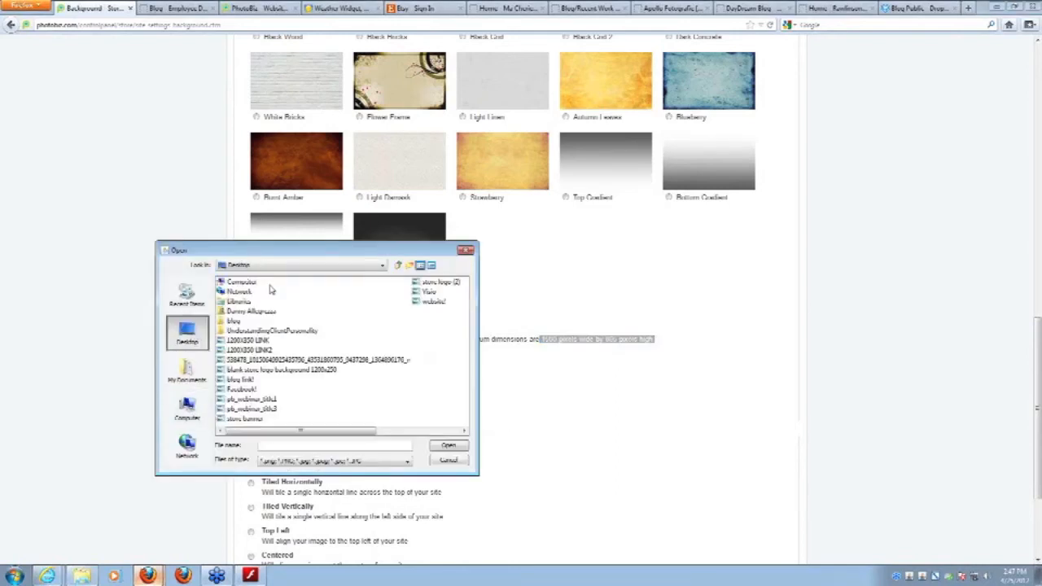
double_click(235, 328)
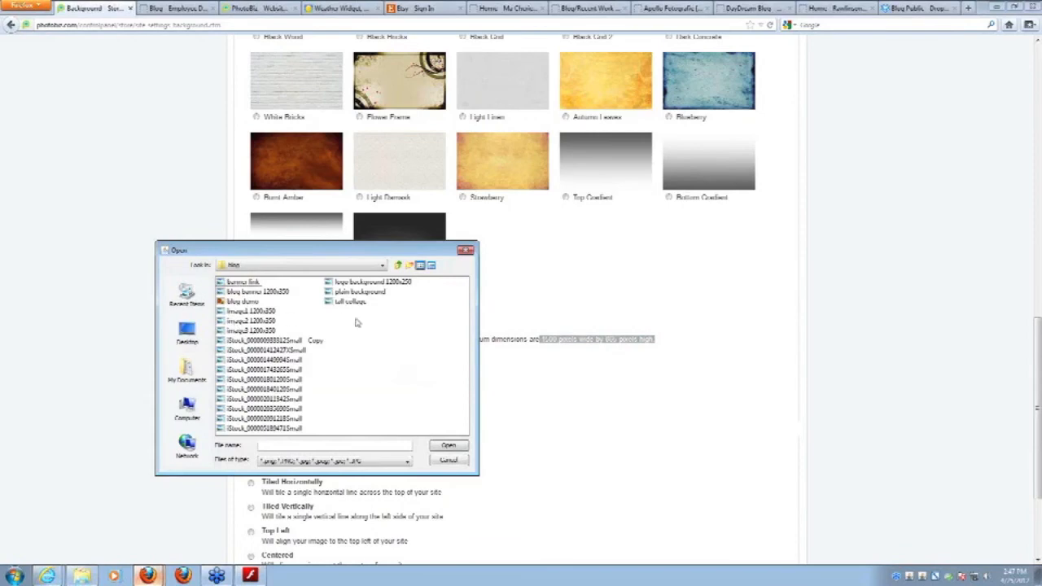
click(366, 293)
click(460, 448)
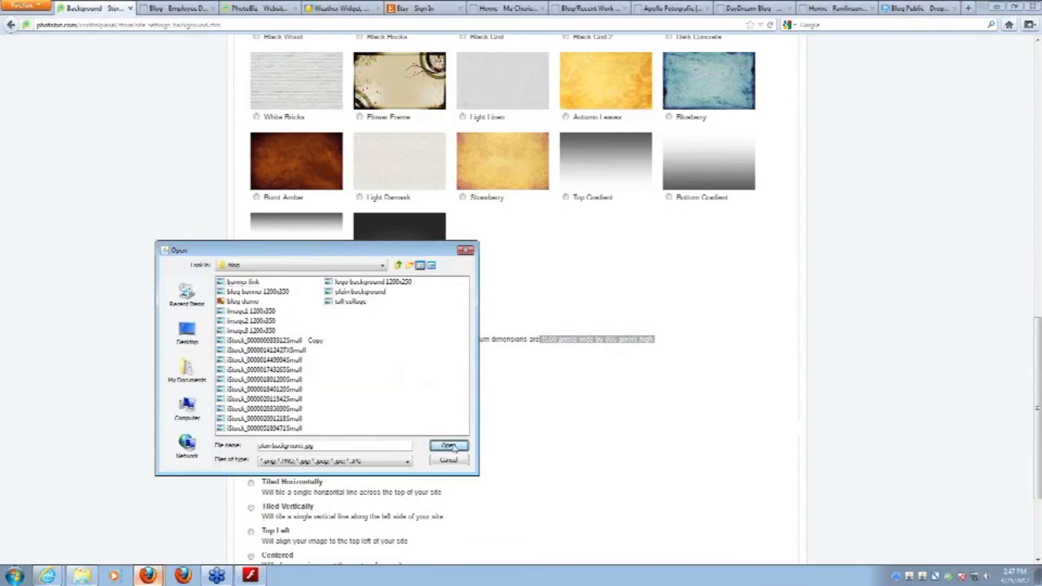
click(461, 363)
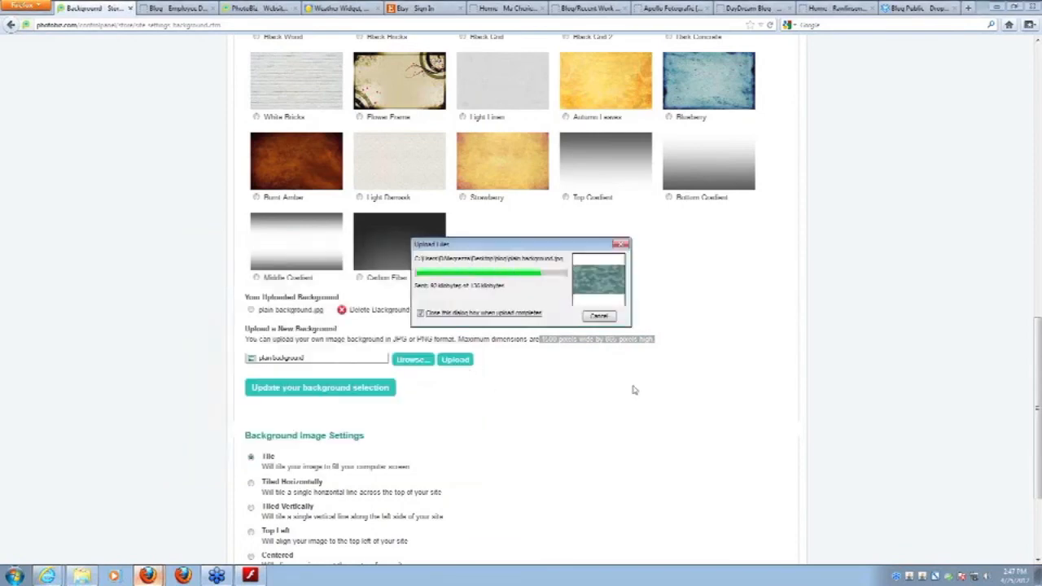
click(522, 301)
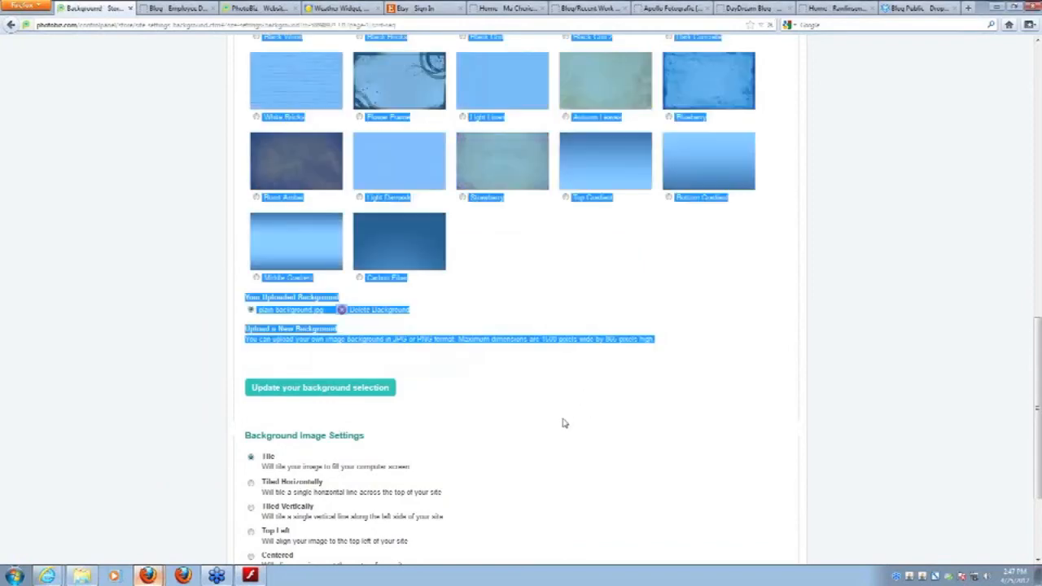
Set the uploaded background to fit the screen instead of tiling and reload the demo blog to view it
scroll(530, 288, up, 4)
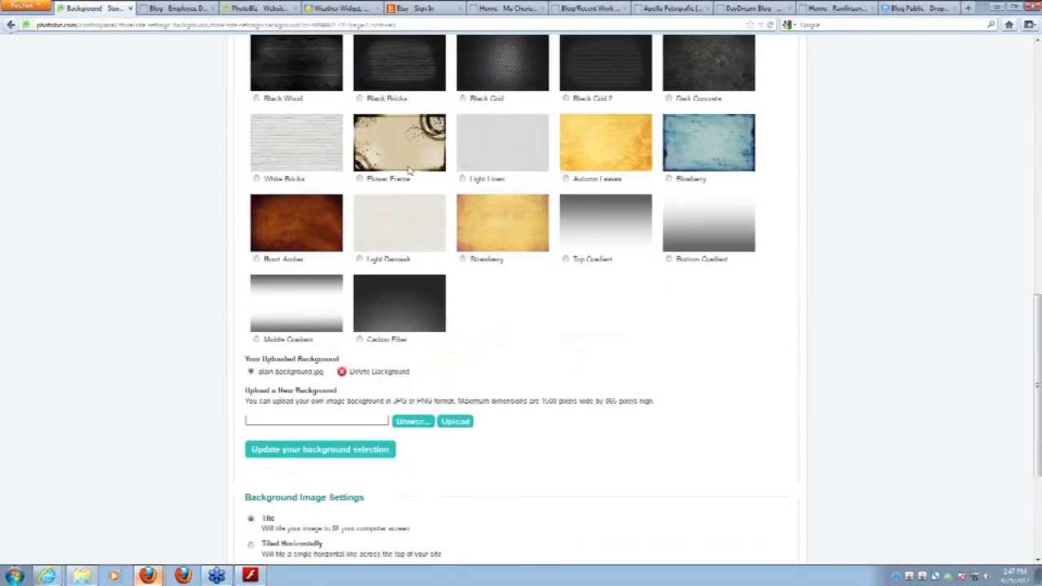
scroll(543, 284, up, 5)
scroll(554, 310, down, 6)
scroll(552, 310, down, 4)
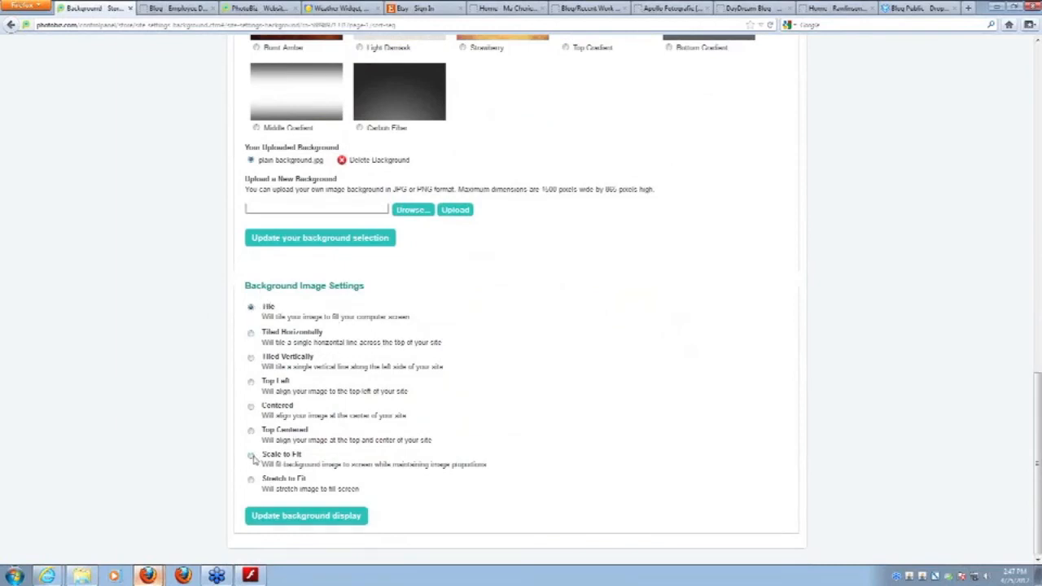
scroll(334, 526, up, 10)
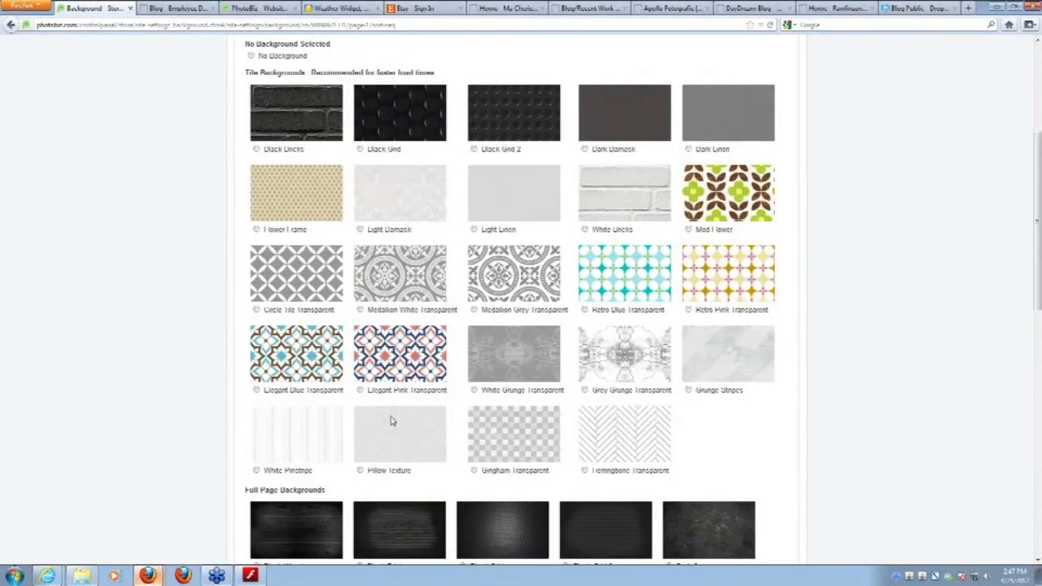
scroll(396, 423, down, 6)
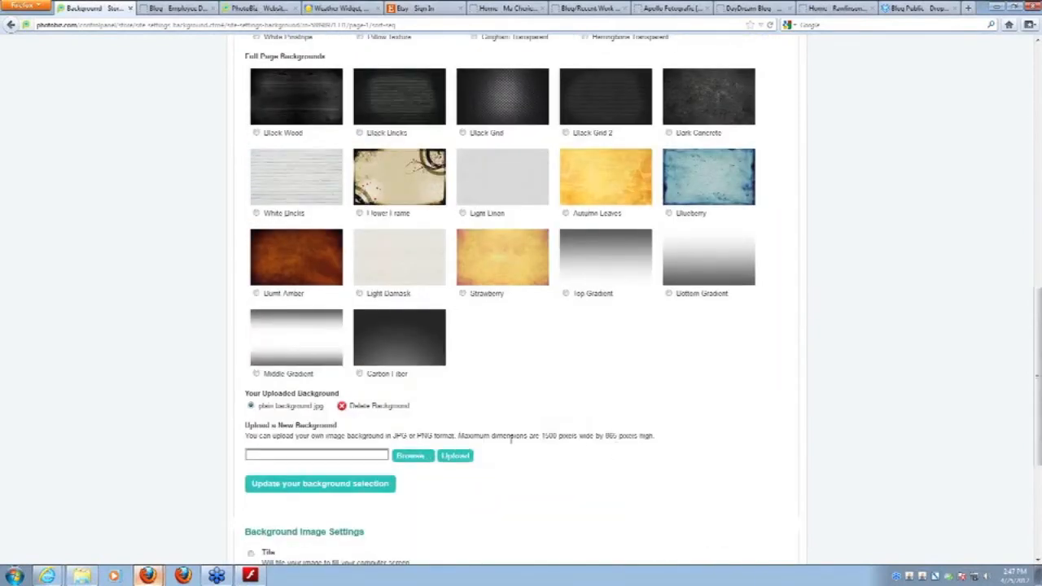
scroll(513, 441, down, 1)
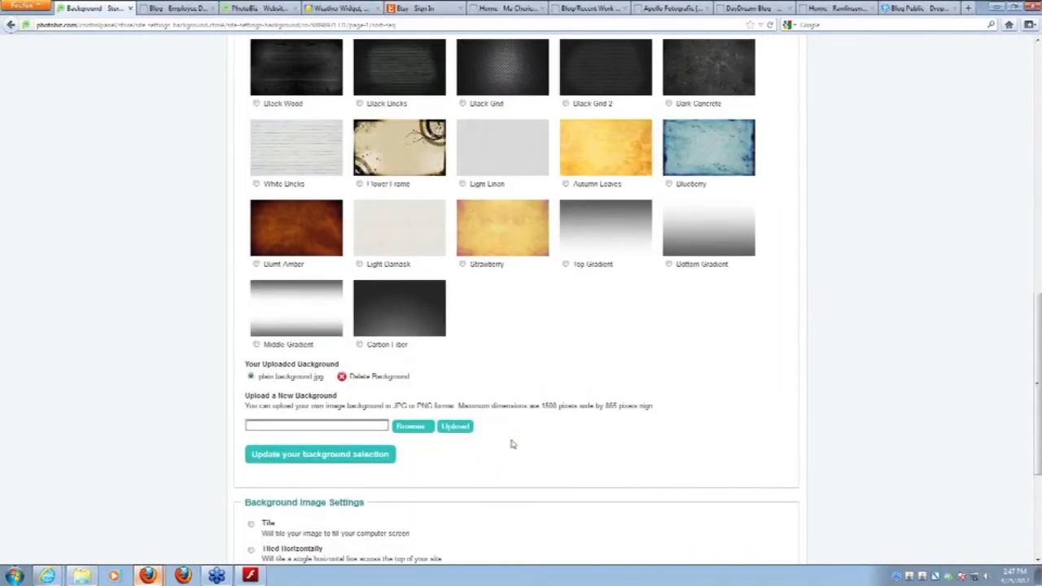
scroll(513, 444, up, 15)
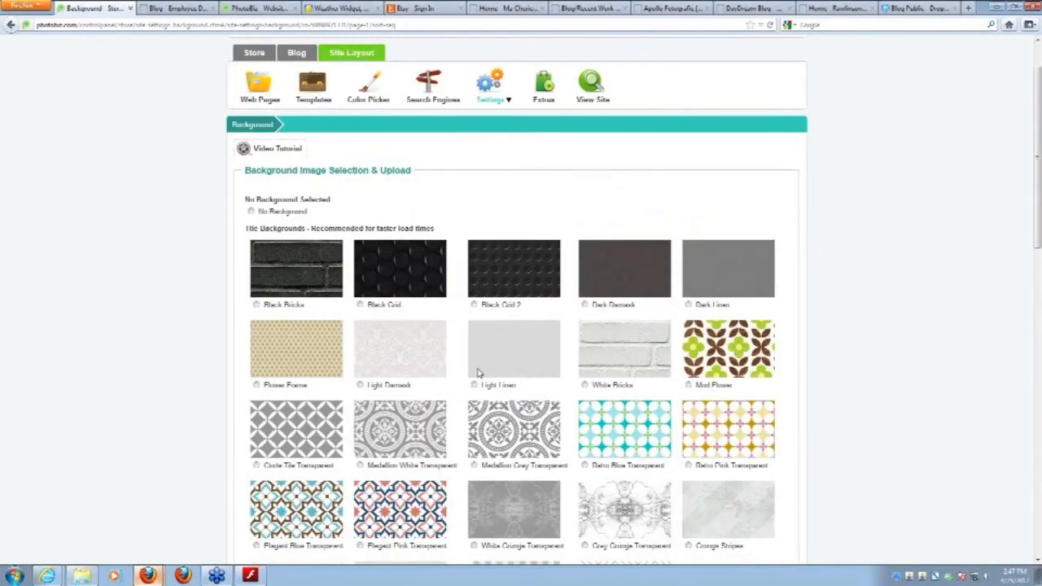
click(179, 8)
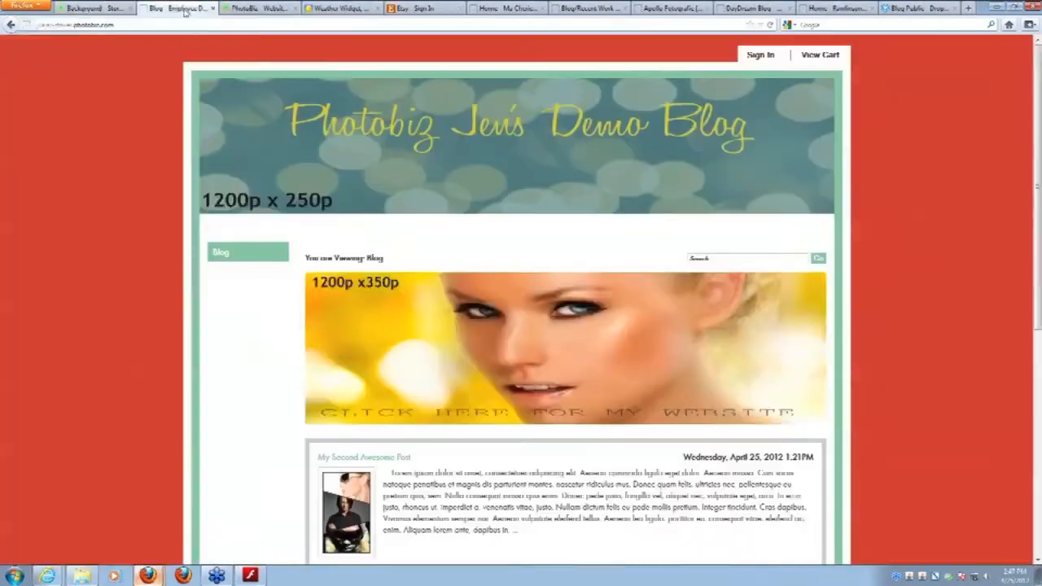
click(770, 25)
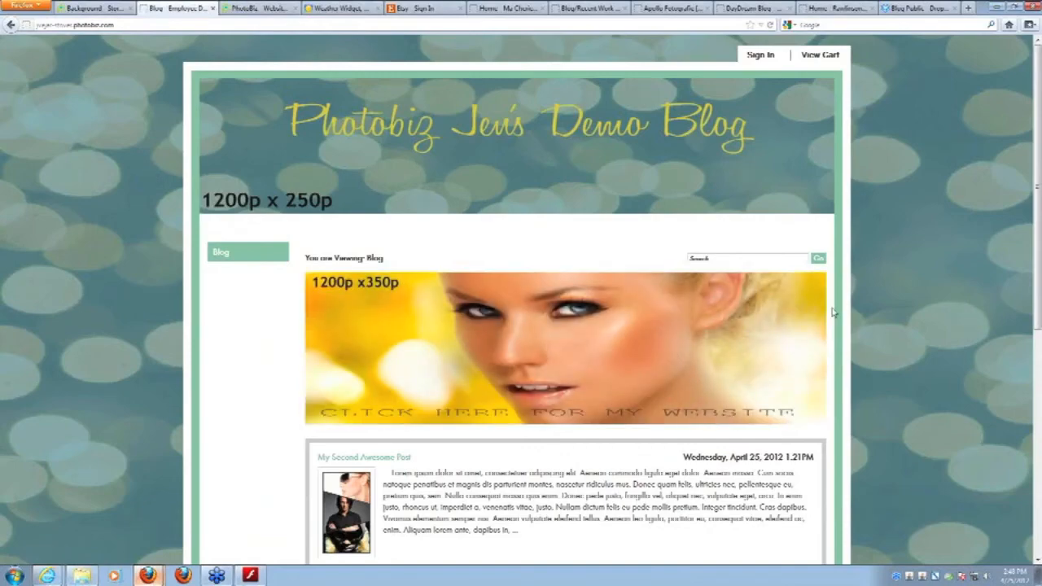
Look over the demo blog with its fitted background, and advance the Flash Player presentation to the Your PHOTOBIZ Blog slide
scroll(805, 186, down, 3)
scroll(868, 226, up, 3)
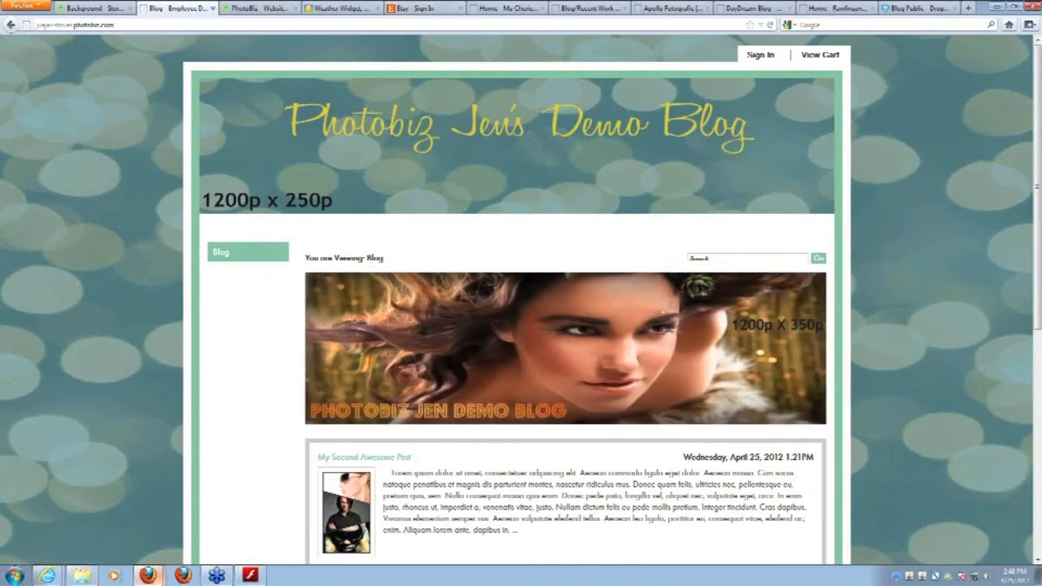
click(251, 576)
click(1027, 548)
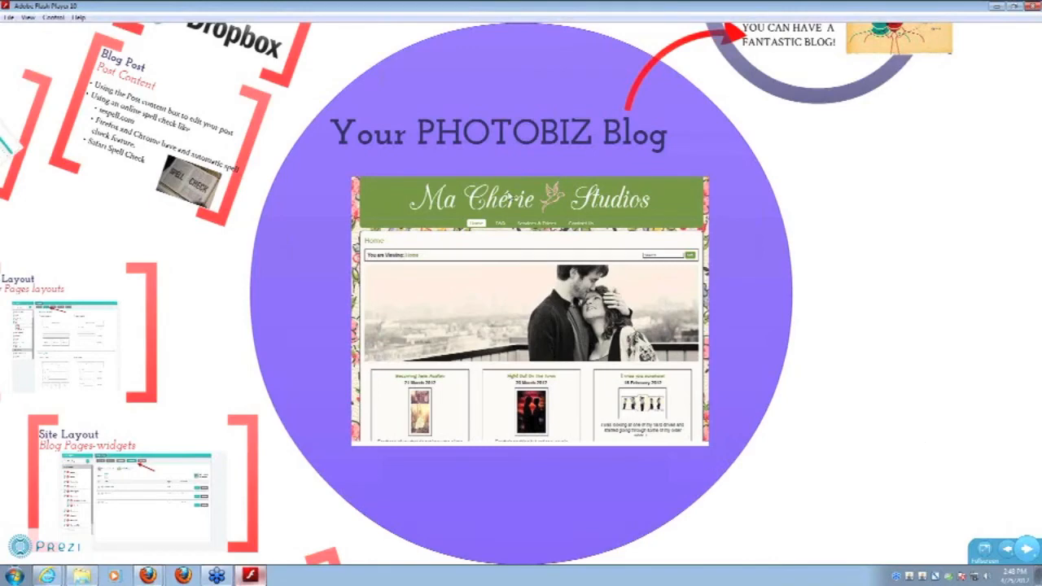
Switch back to Firefox and examine the Ma Chérie Studios example blog's floral background, banner, three-column posts, archive and tags
mouse_move(149, 576)
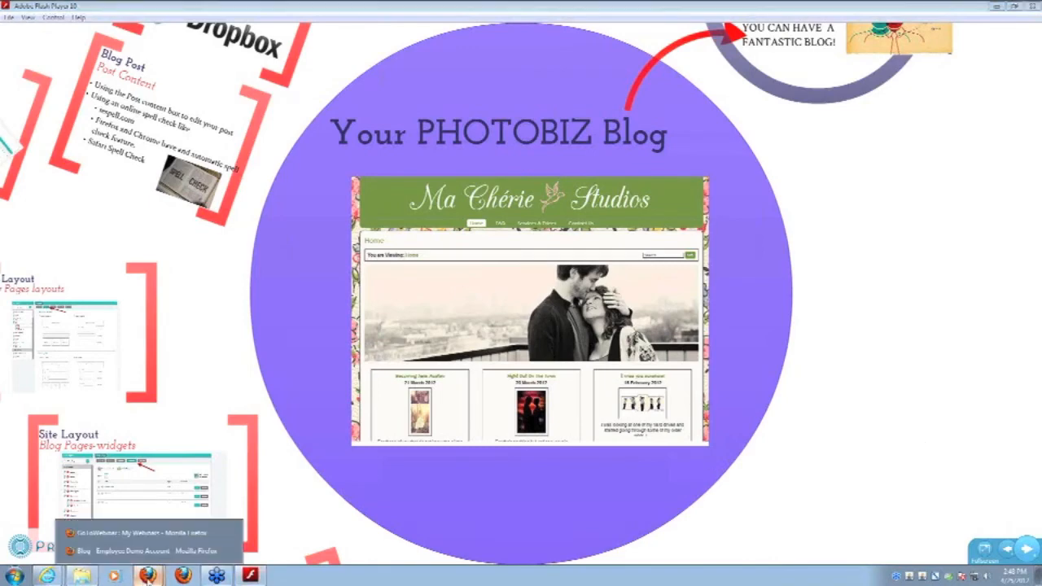
click(154, 551)
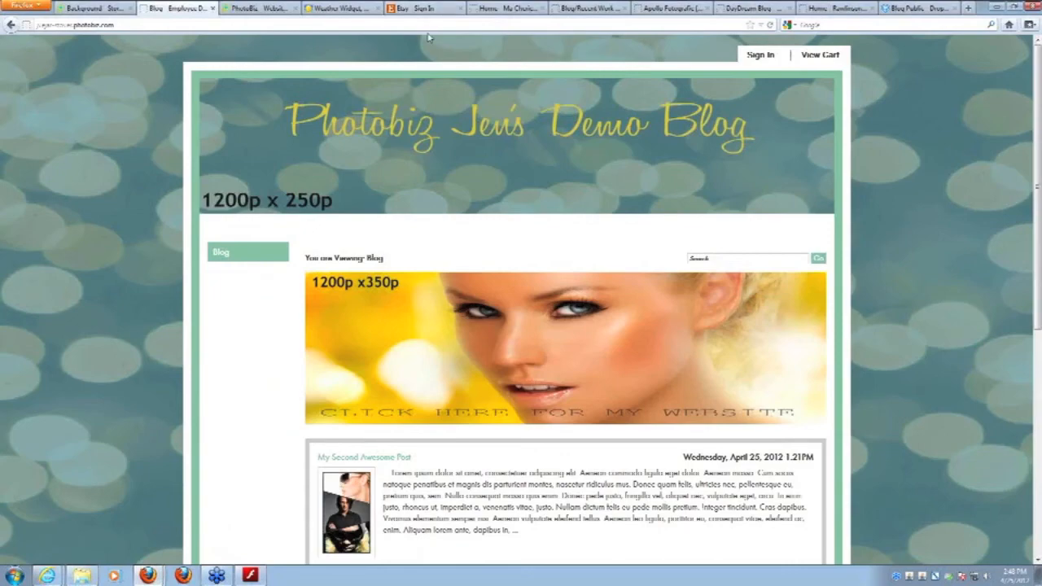
click(508, 10)
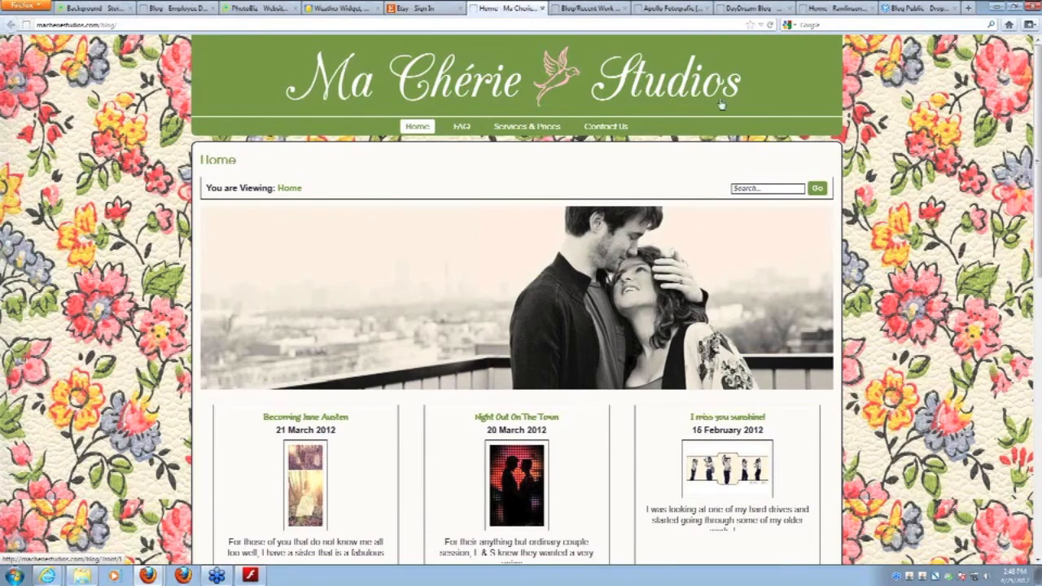
scroll(855, 437, down, 1)
scroll(865, 419, down, 3)
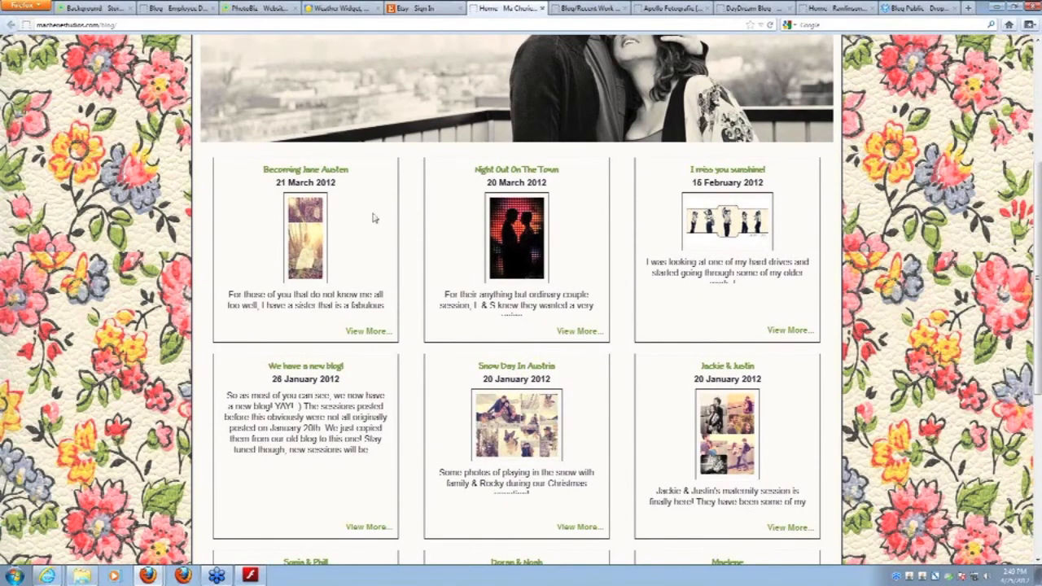
scroll(690, 407, down, 2)
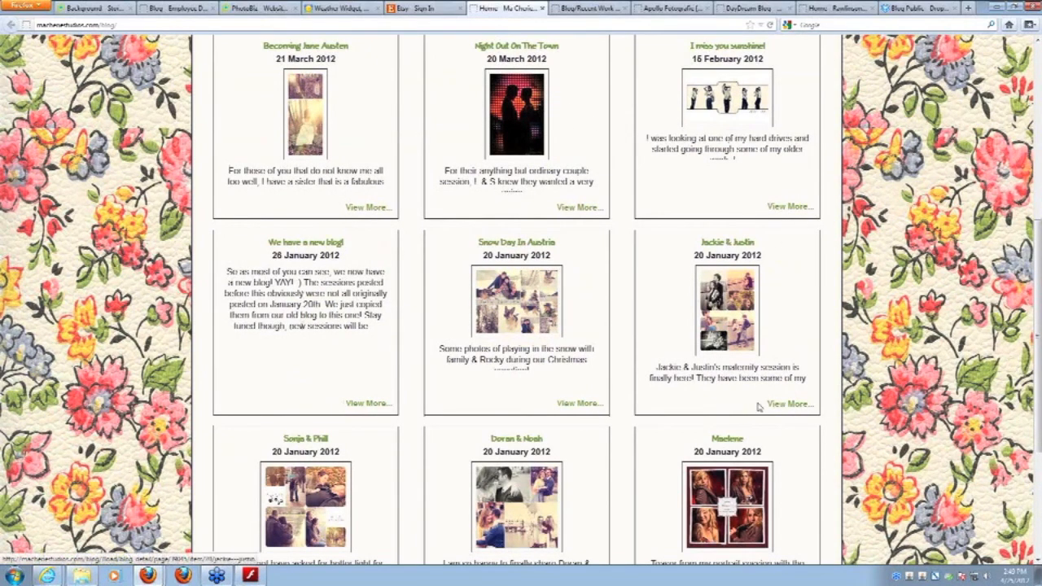
scroll(758, 407, down, 3)
scroll(756, 492, up, 3)
scroll(756, 518, down, 3)
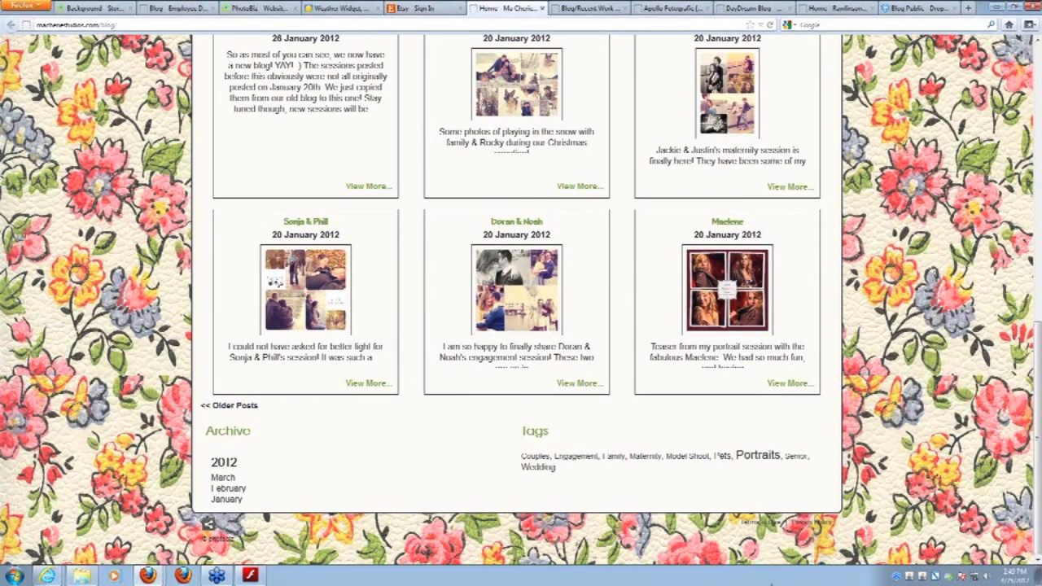
scroll(679, 538, up, 5)
scroll(677, 527, up, 3)
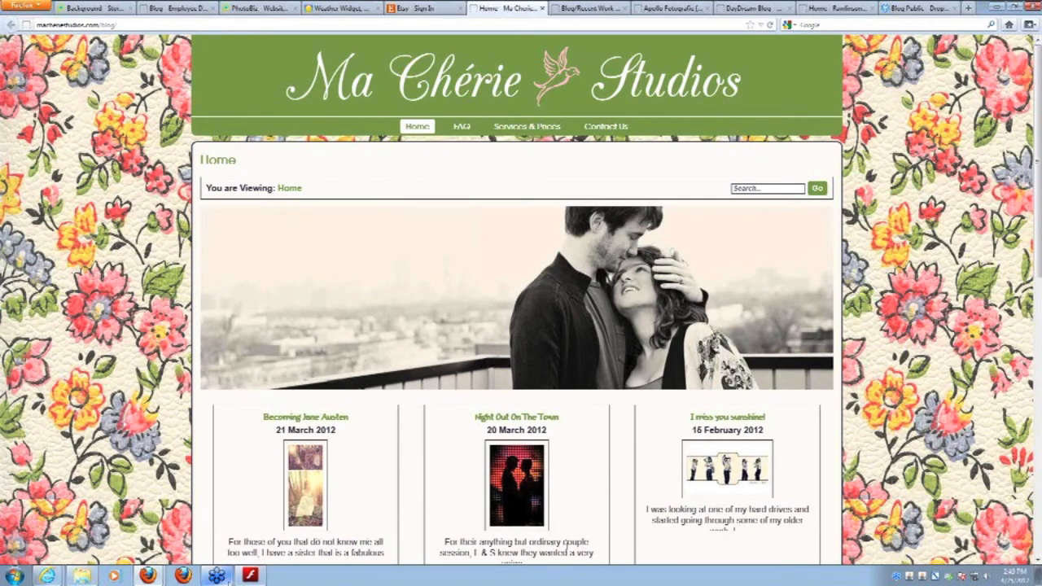
View the Blog/Recent Work example site and examine its dandelion background, header, banner, two-column posts and archive and tags sidebar
click(603, 10)
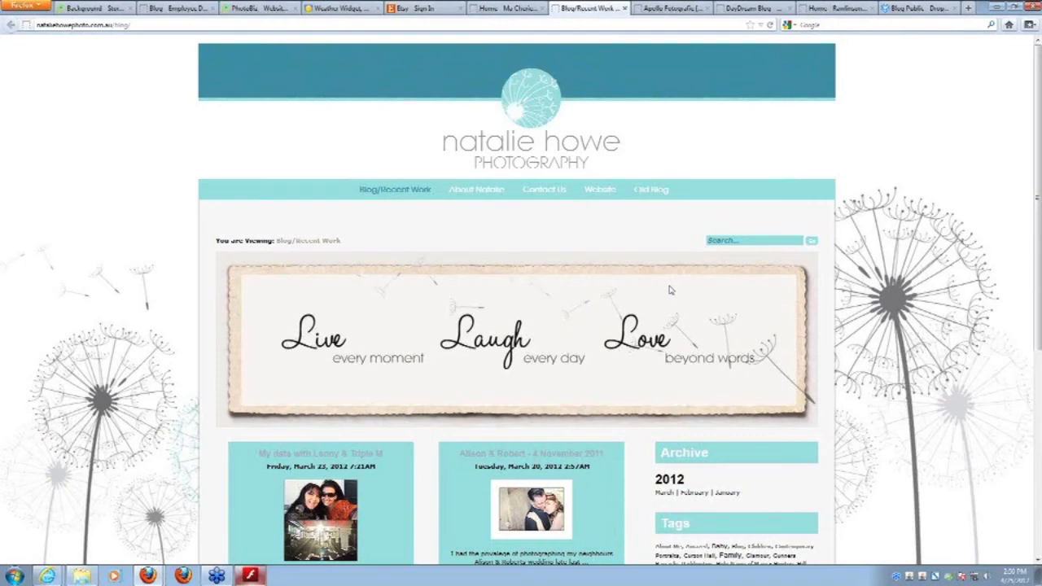
scroll(948, 436, down, 5)
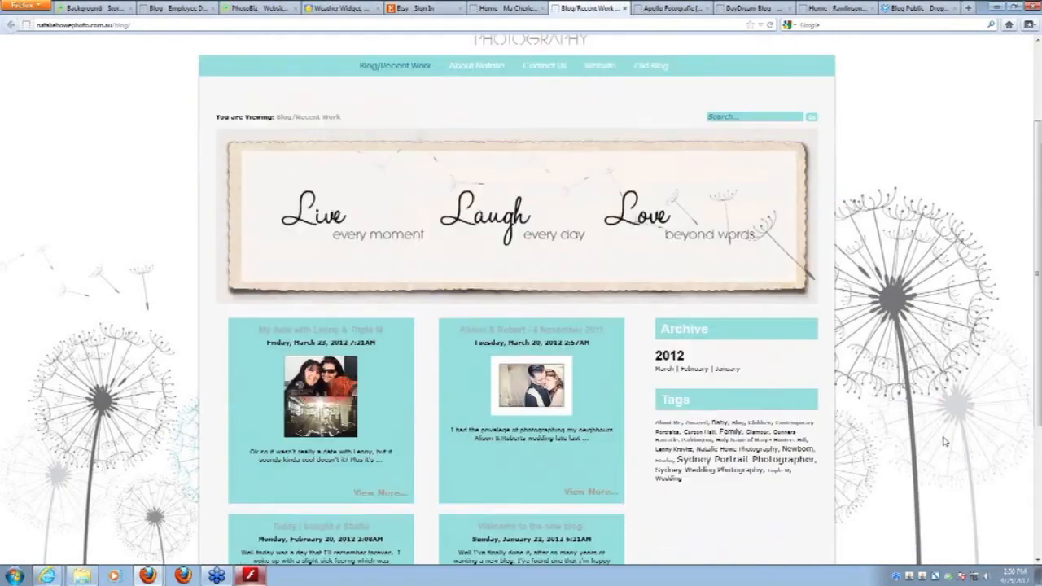
scroll(945, 440, up, 5)
scroll(348, 346, down, 1)
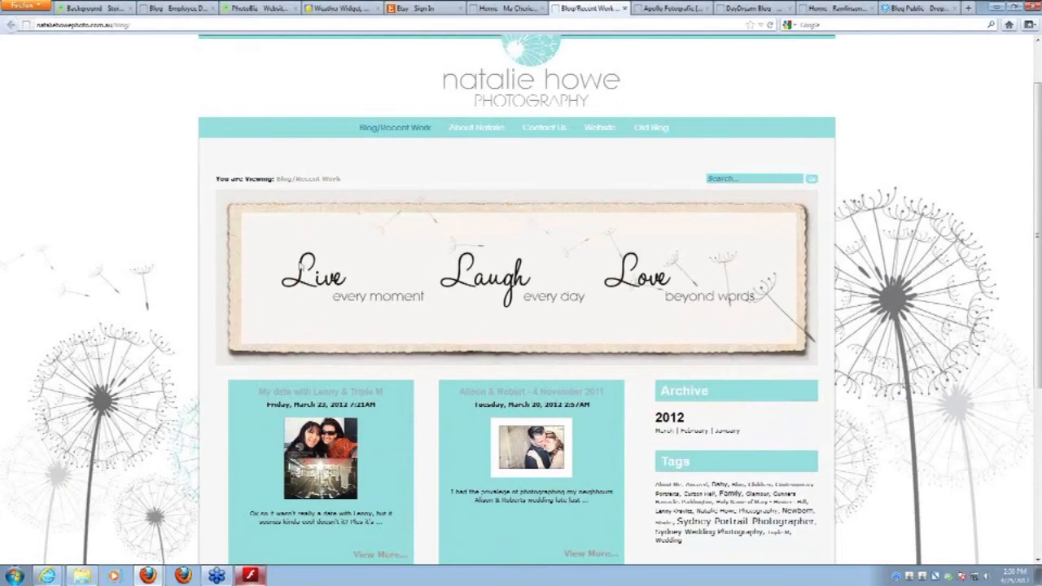
scroll(634, 394, down, 2)
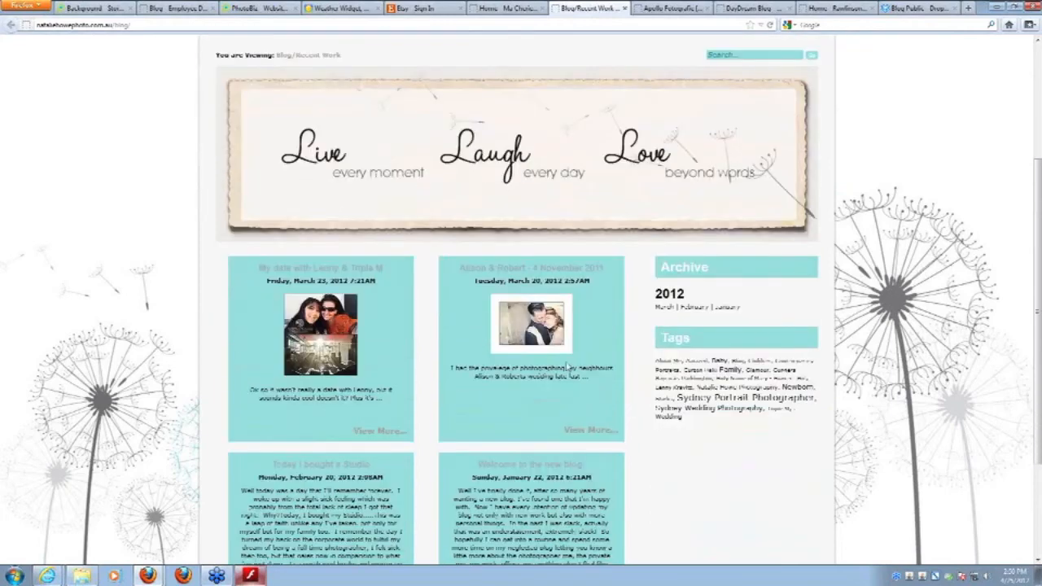
scroll(567, 367, down, 2)
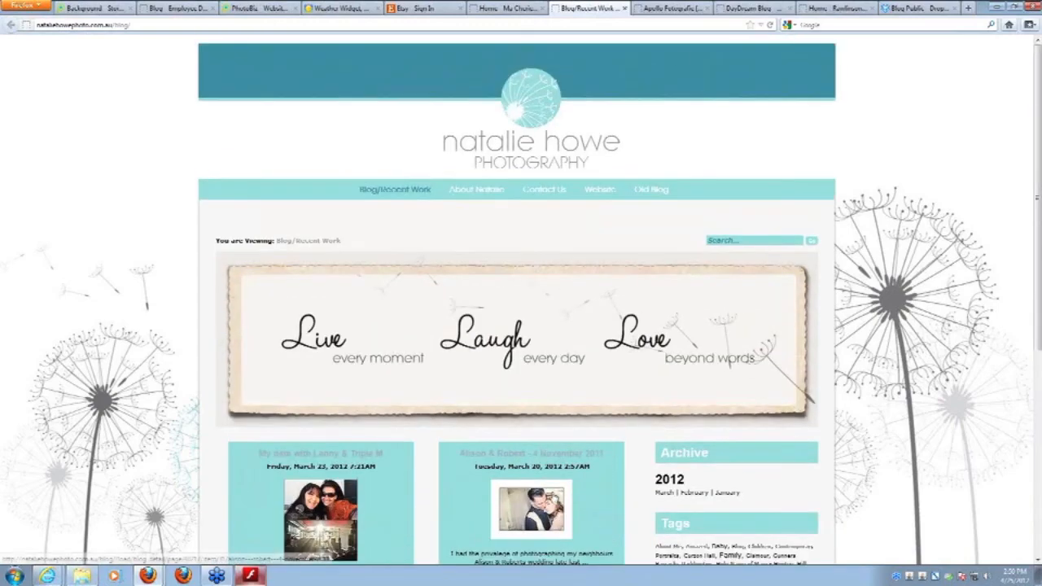
View the Apollo Fotografie example site and examine its wedding photography blog page, galleries submenu, post grid and tiled background
click(670, 8)
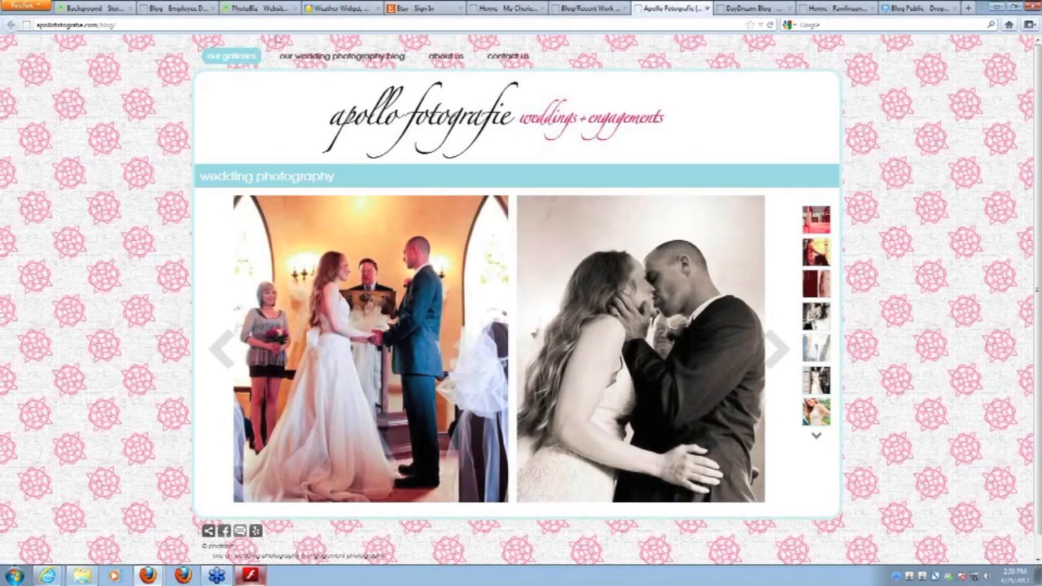
click(342, 57)
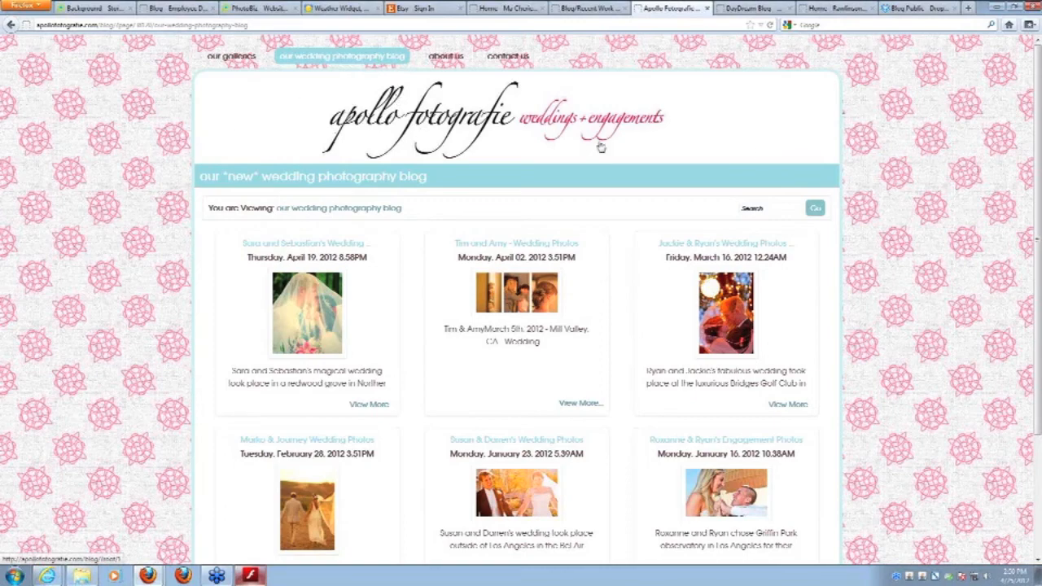
scroll(548, 251, down, 2)
scroll(616, 249, up, 2)
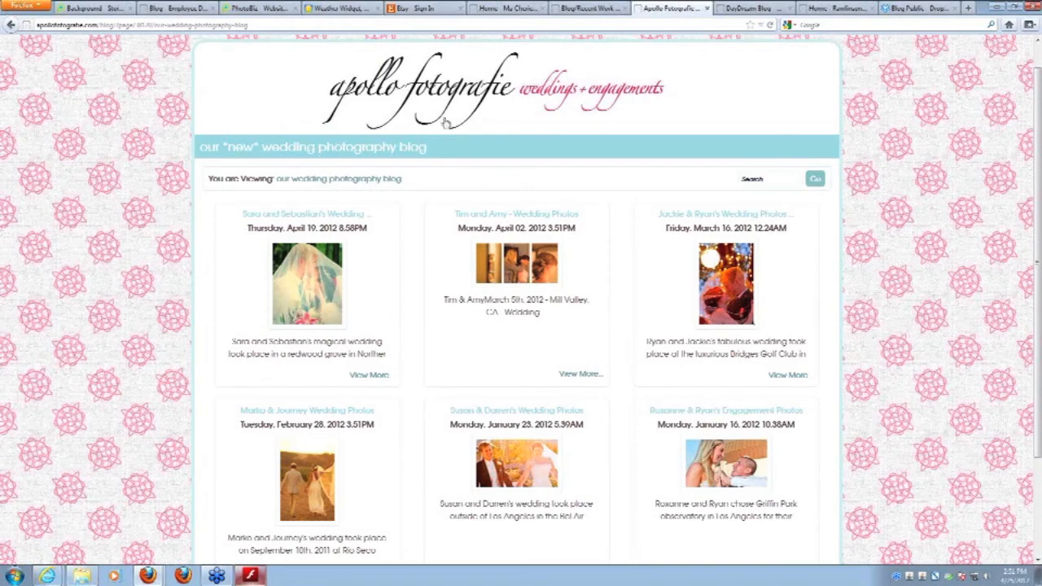
scroll(446, 123, up, 1)
mouse_move(236, 57)
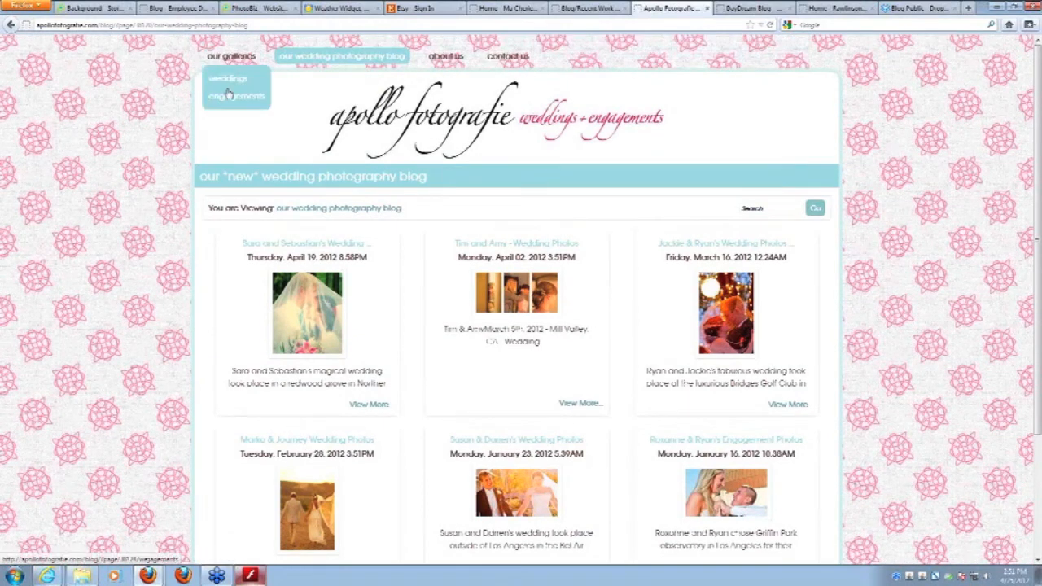
scroll(527, 165, down, 2)
scroll(528, 166, down, 2)
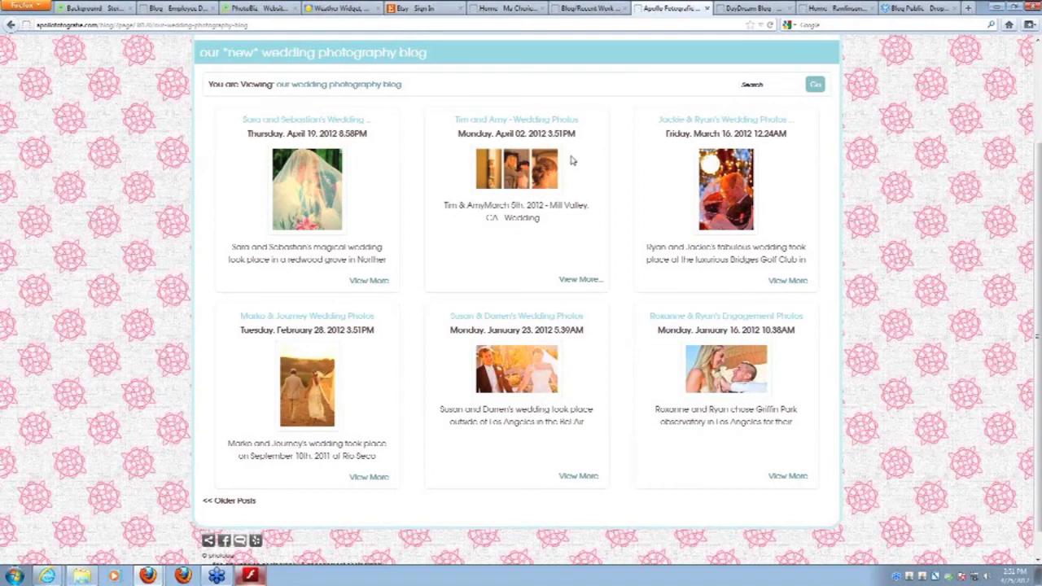
scroll(643, 146, up, 4)
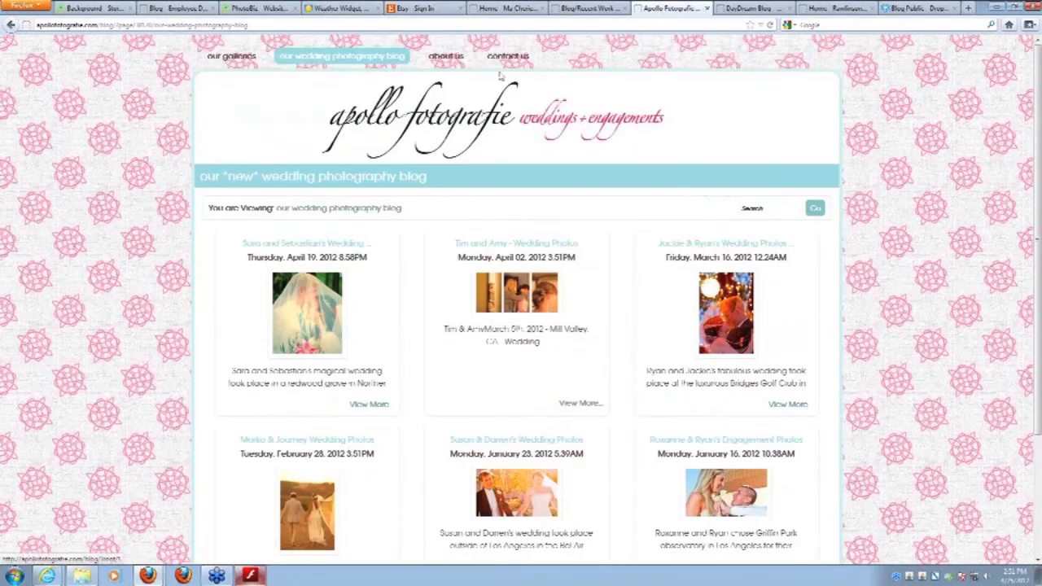
View the DayDream Photography example blog and examine its rotating banner, full-length posts, photo layouts, comment link, tags and background
click(748, 8)
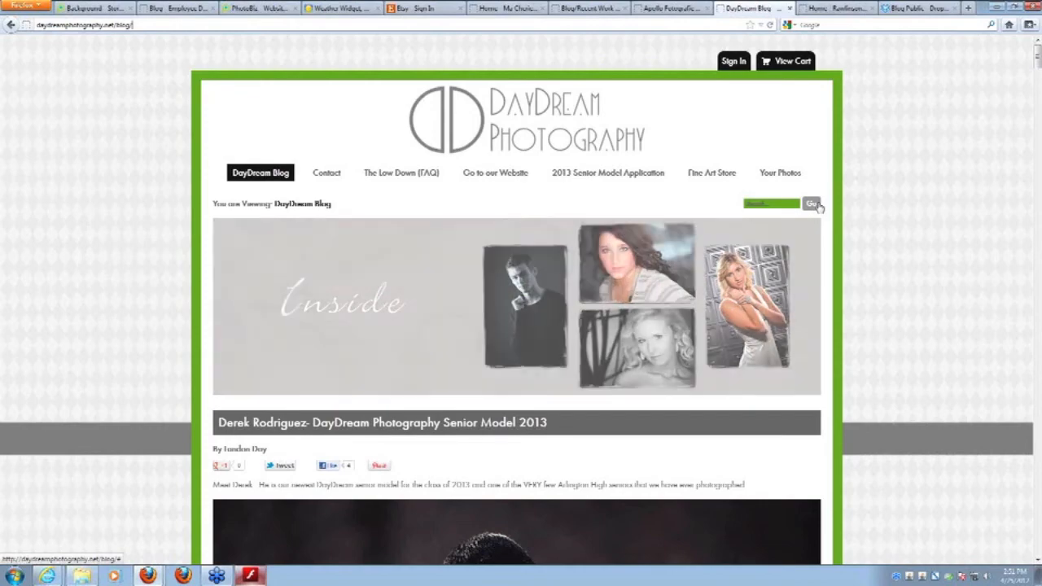
scroll(807, 163, down, 3)
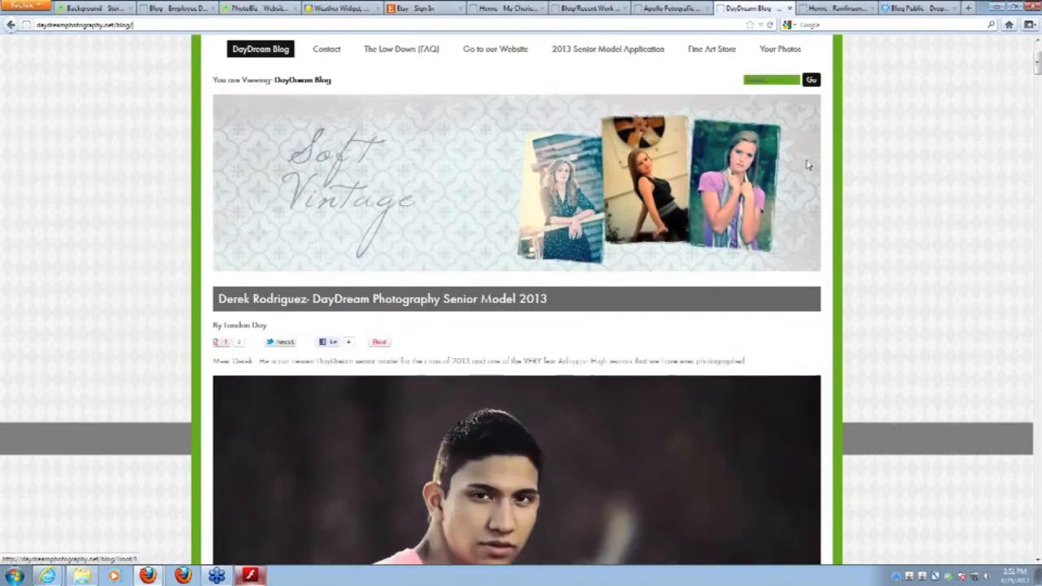
scroll(782, 163, down, 3)
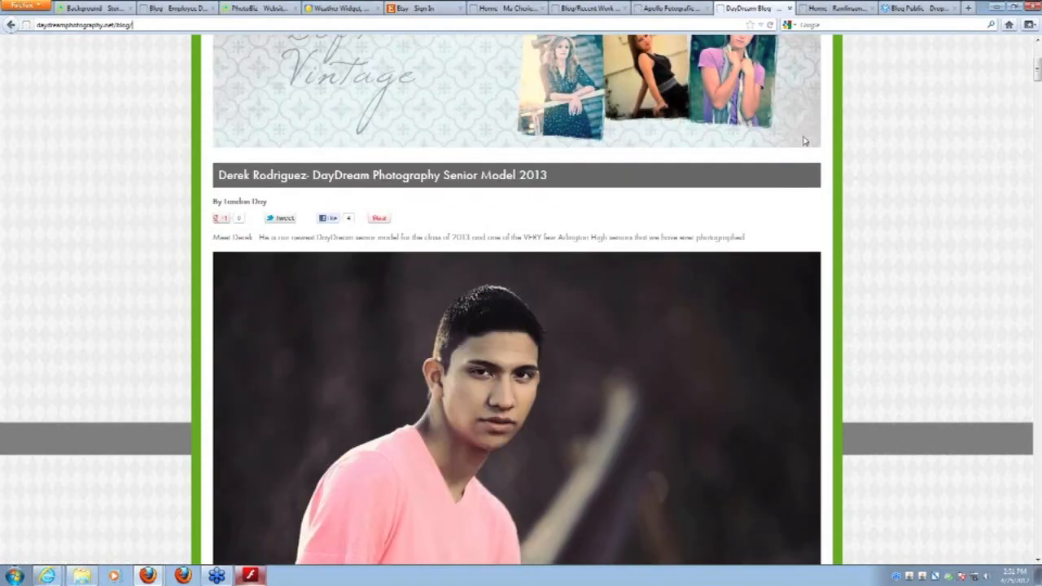
scroll(823, 187, down, 5)
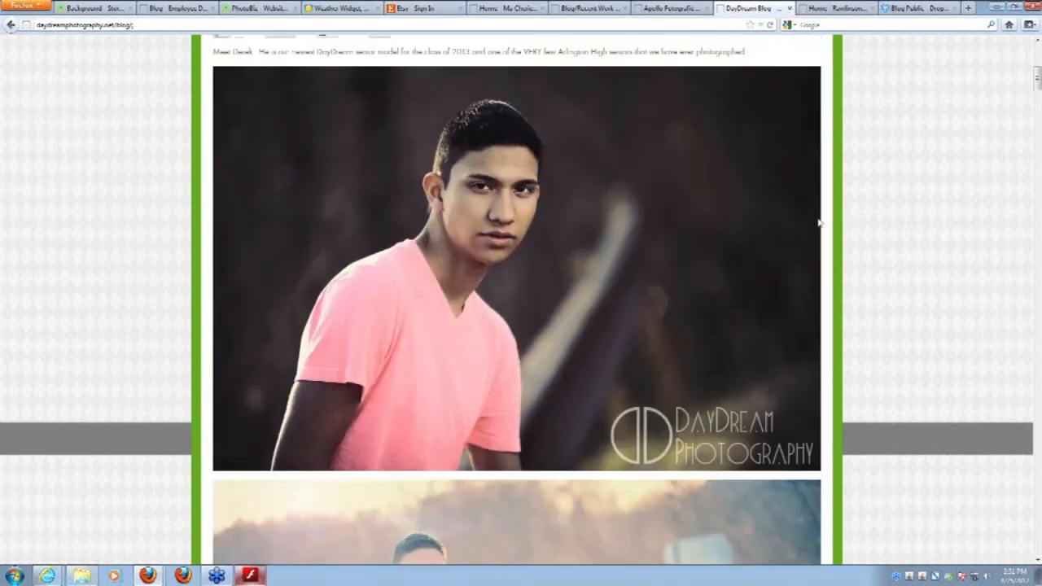
scroll(353, 128, down, 6)
scroll(409, 156, up, 12)
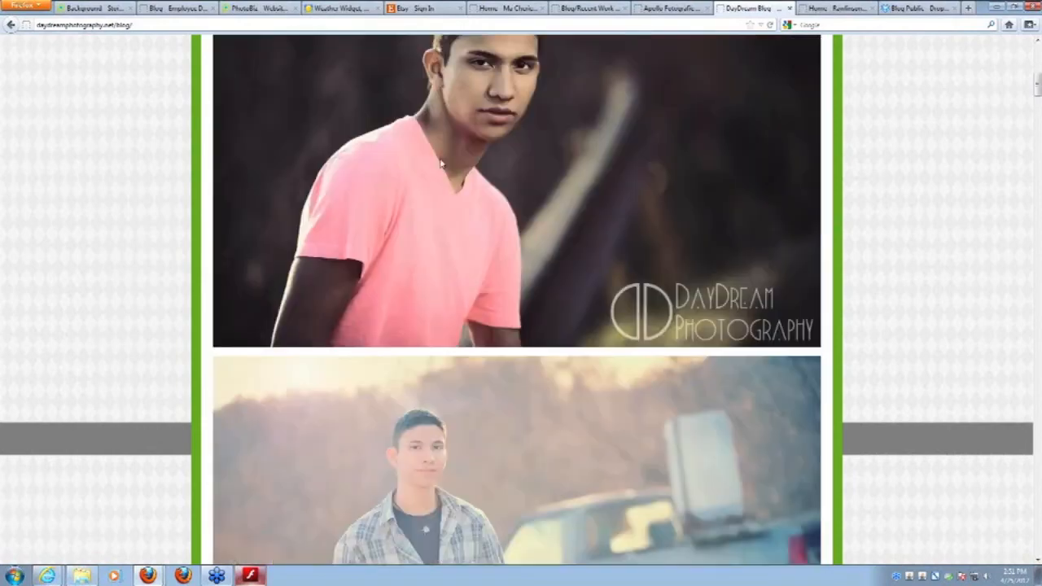
scroll(489, 161, down, 20)
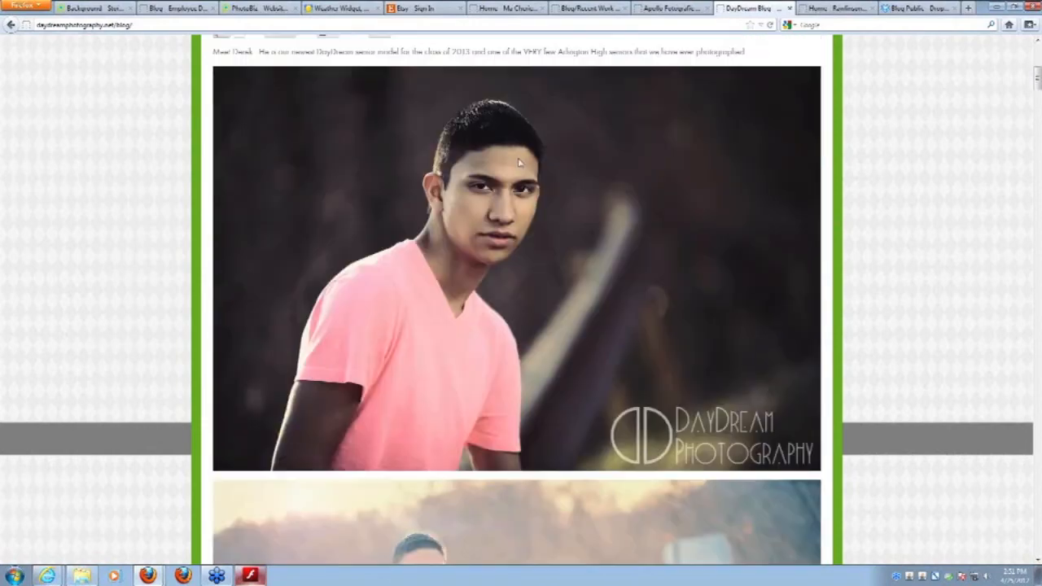
scroll(505, 161, down, 20)
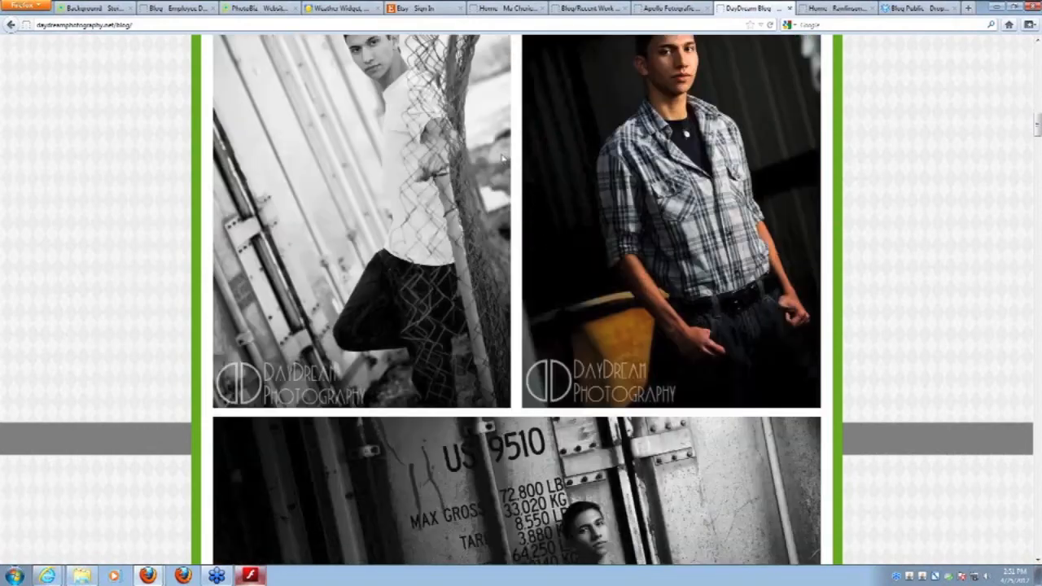
scroll(491, 152, down, 3)
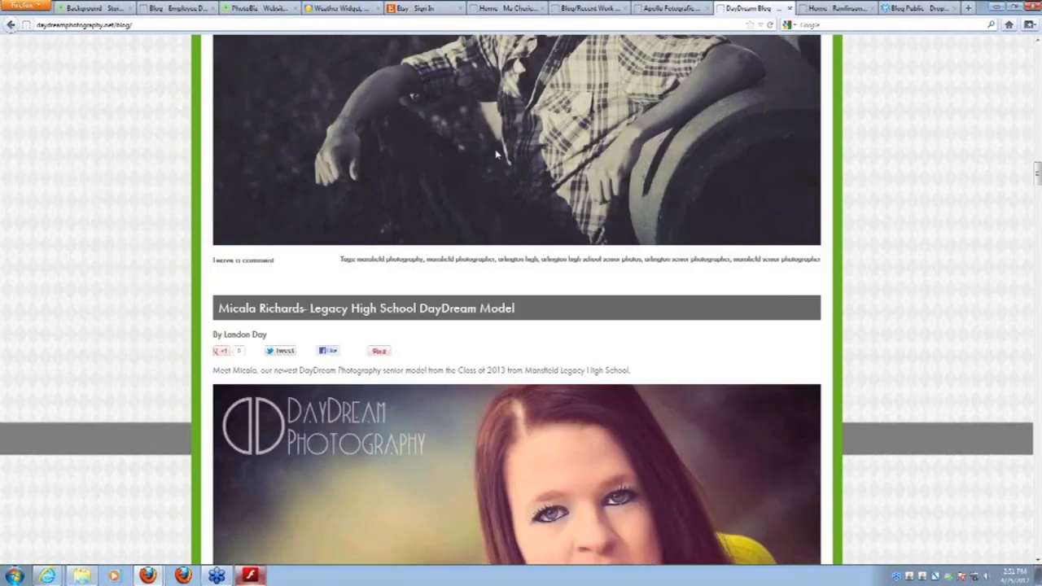
scroll(491, 155, up, 20)
scroll(489, 166, up, 5)
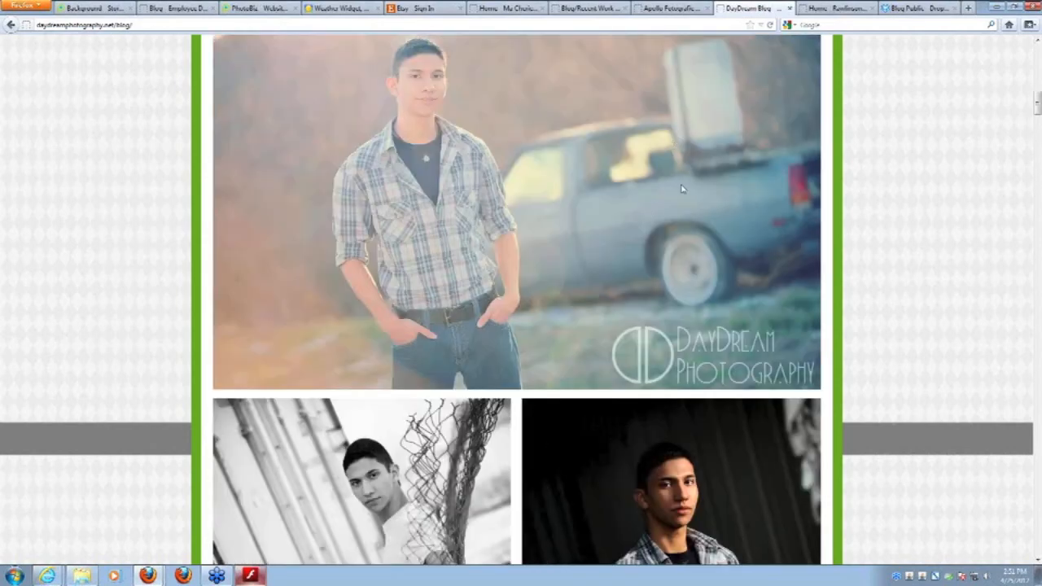
scroll(516, 298, down, 15)
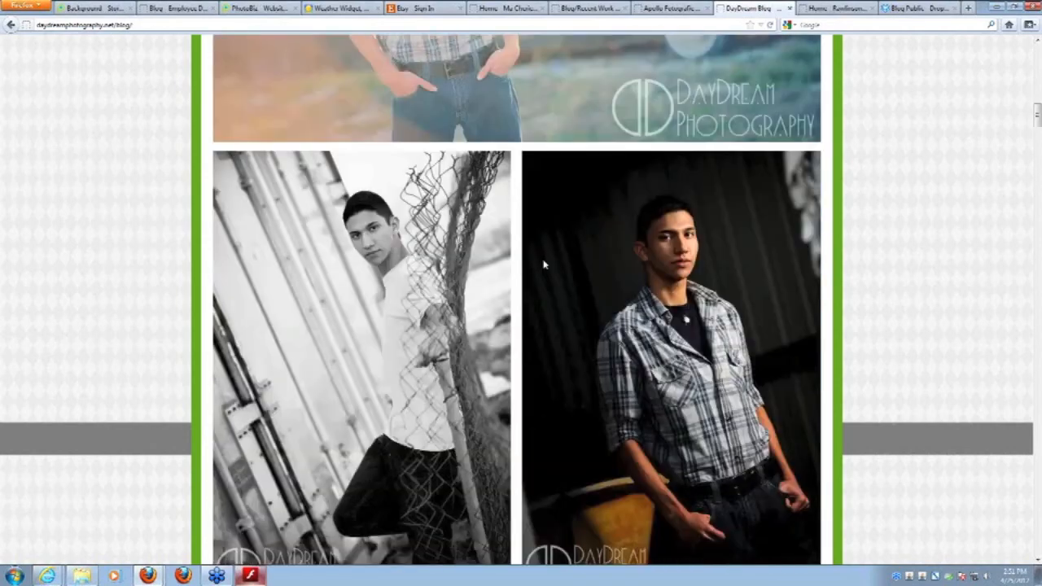
scroll(544, 256, down, 10)
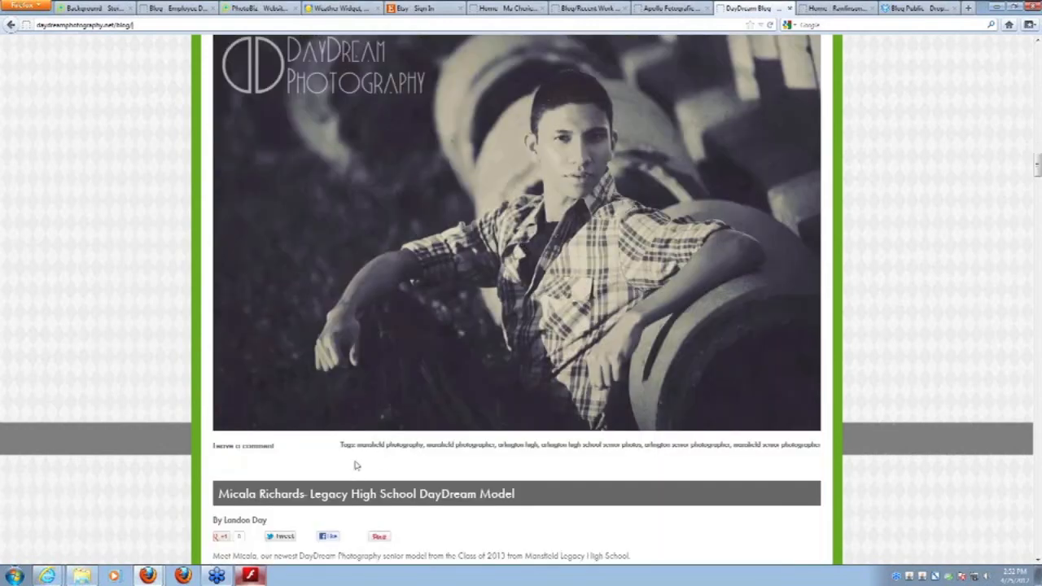
scroll(708, 449, down, 4)
scroll(729, 389, up, 20)
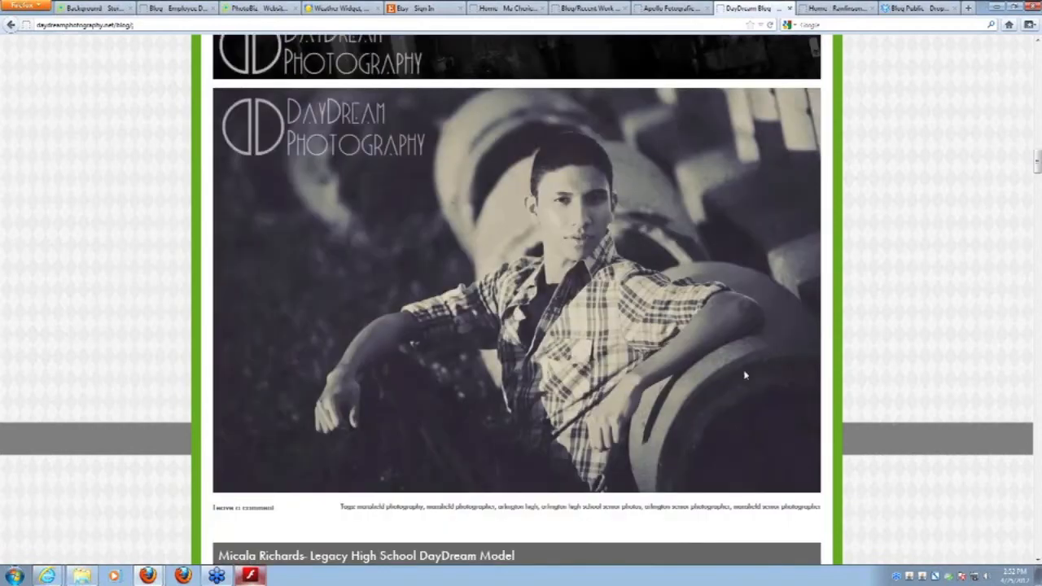
scroll(729, 388, up, 10)
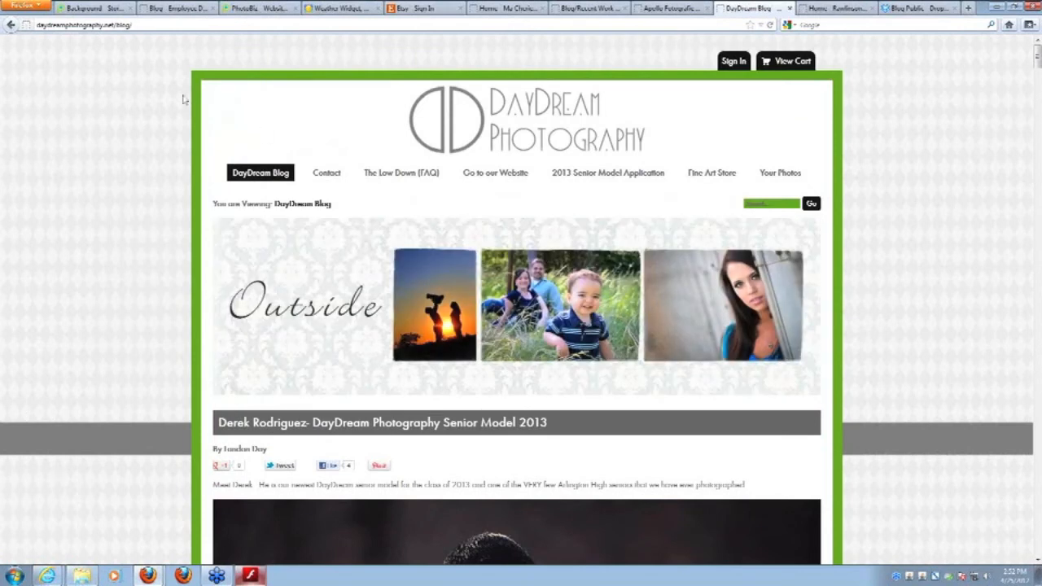
View the Rawlinson Photography example blog and examine its header banner, post summaries with thumbnails, and archive and tags sidebar
click(845, 10)
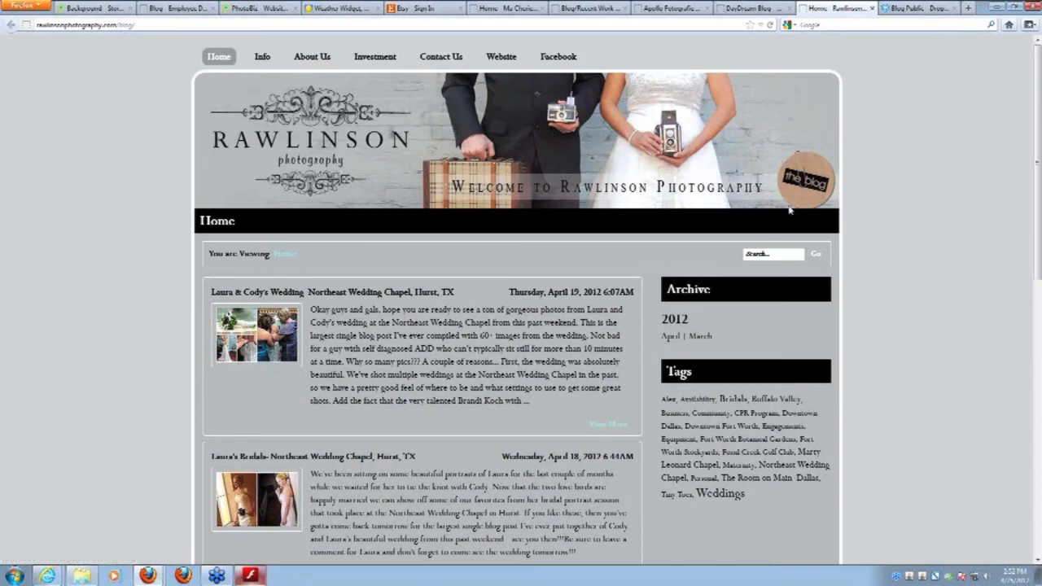
scroll(893, 179, down, 3)
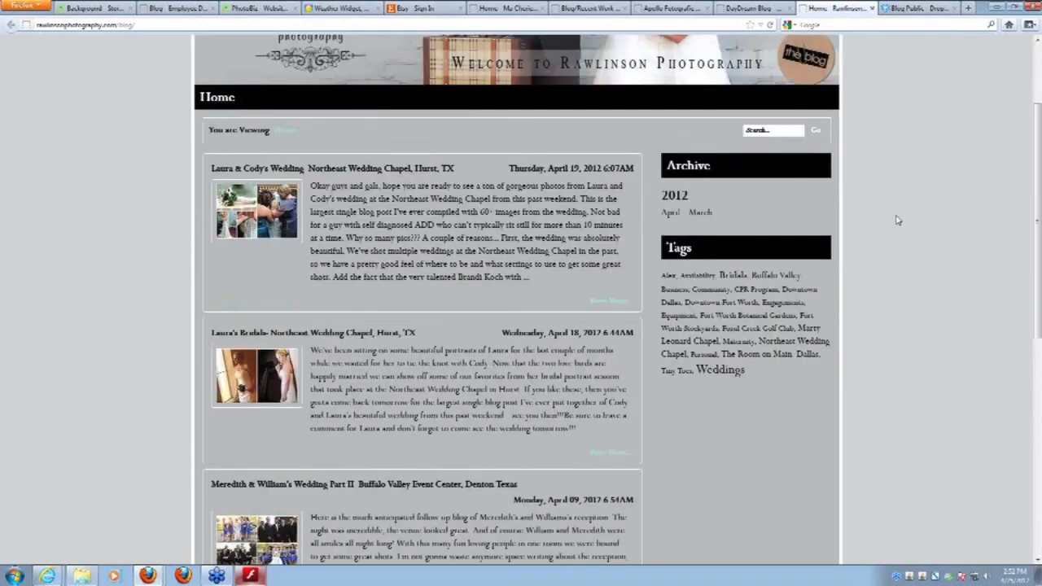
scroll(331, 197, down, 6)
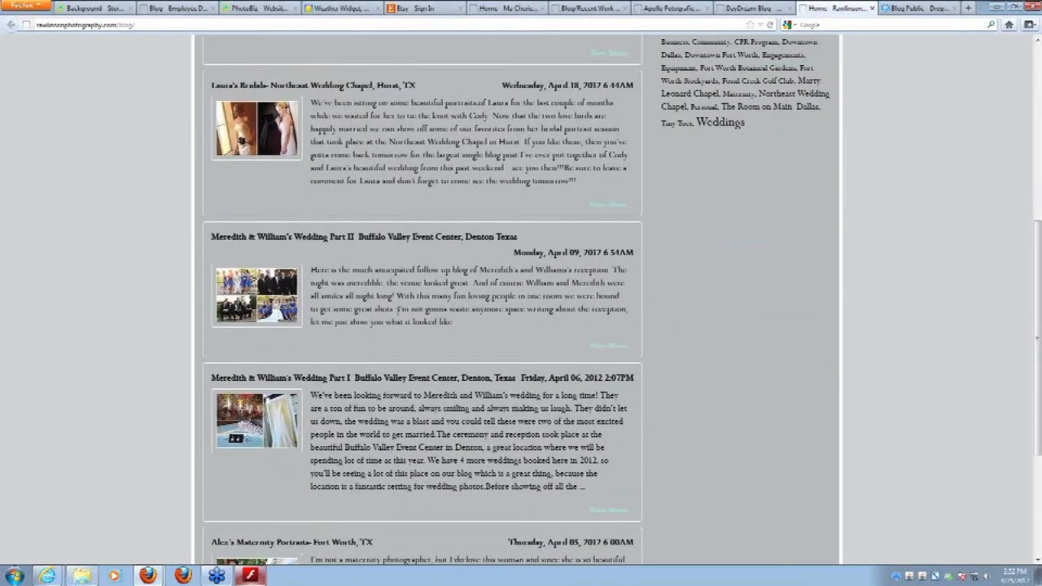
scroll(675, 161, up, 5)
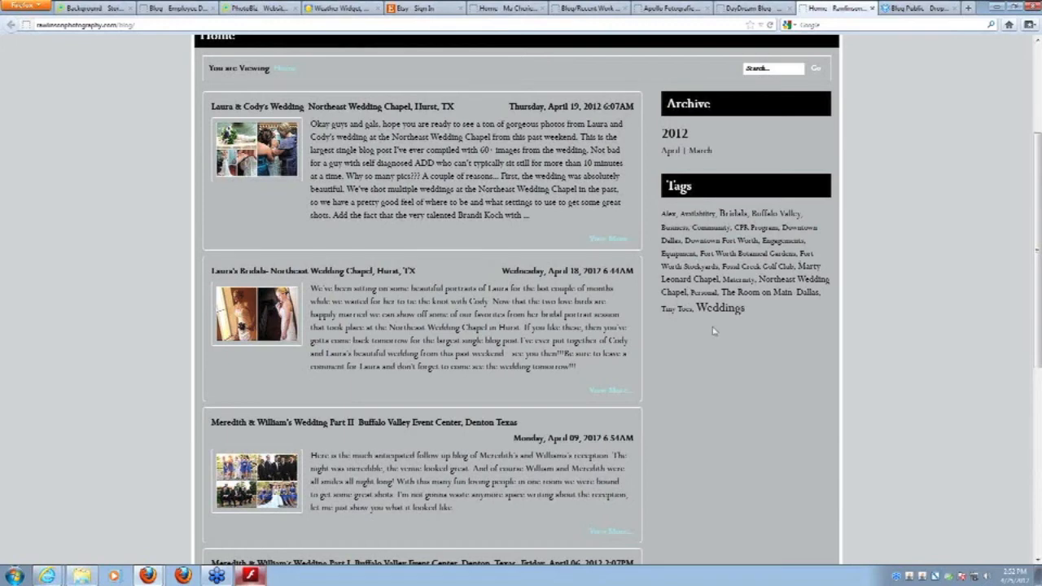
scroll(458, 285, up, 3)
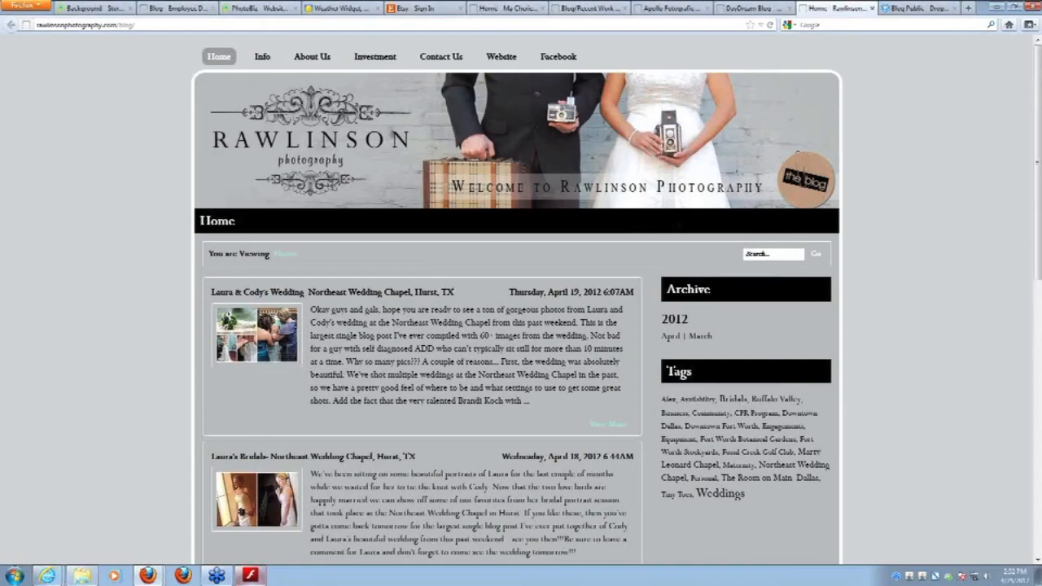
Switch to the Prezi presentation in Adobe Flash Player and advance through the Conclusion slide towards the "And one more thing" slide
click(254, 576)
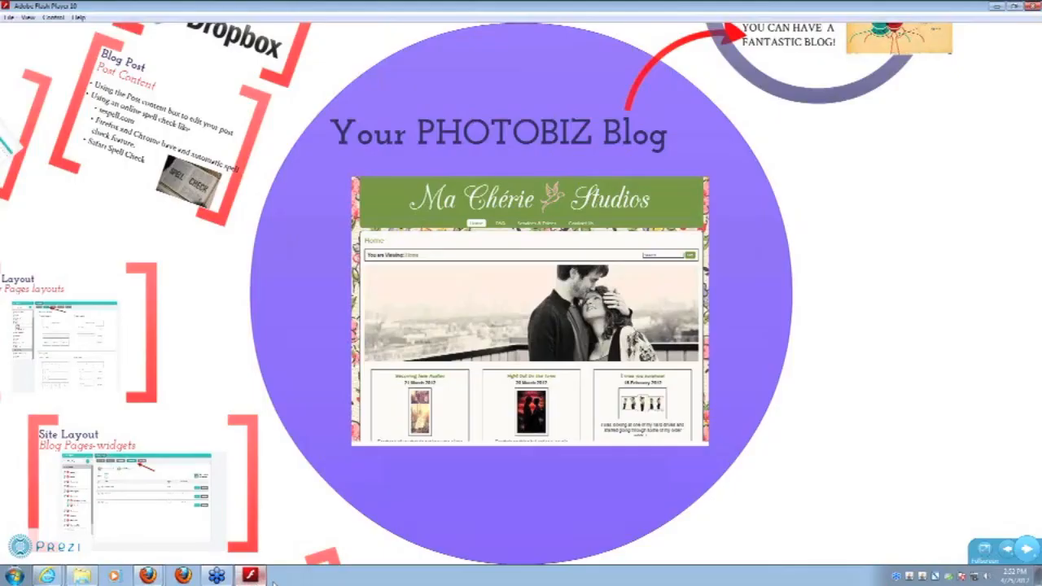
click(1019, 560)
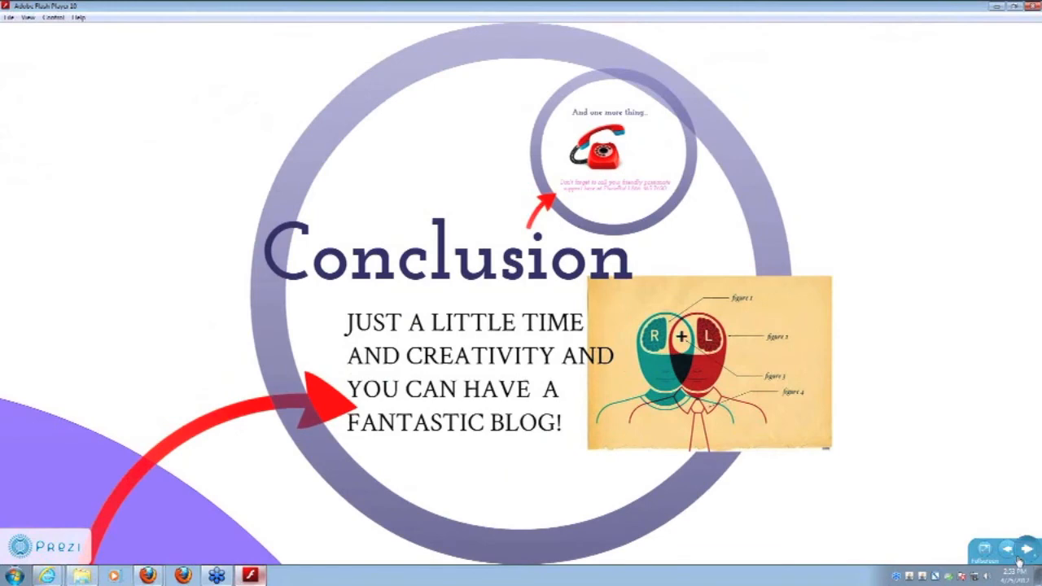
click(1019, 561)
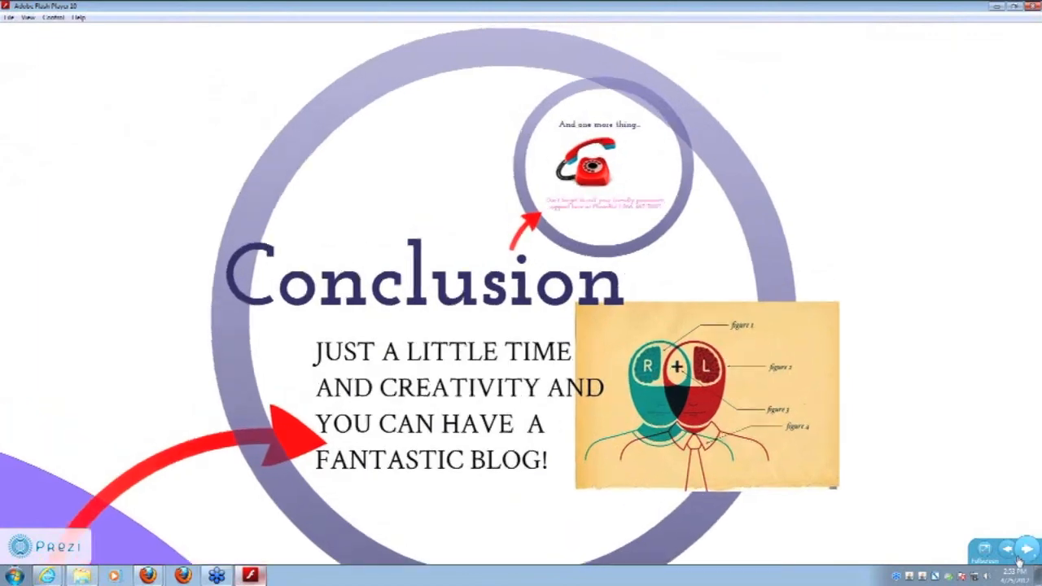